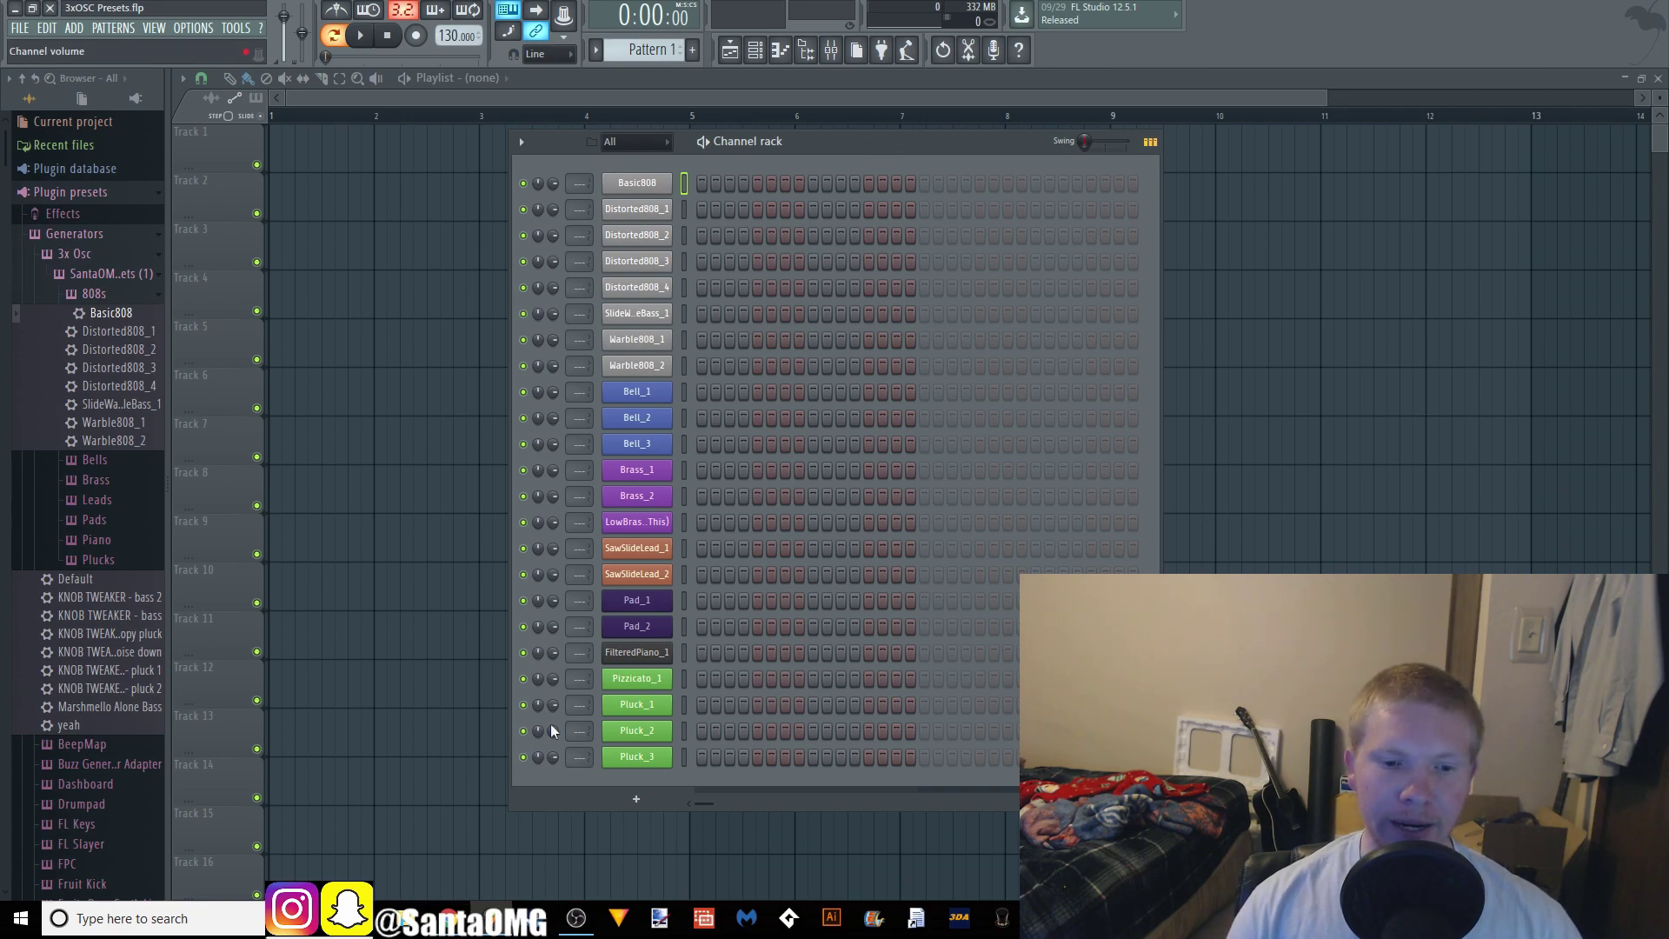
Step: Switch to Google Drive in the browser and download the SantaOMG 3xOSC Presets (1) folder
click(449, 918)
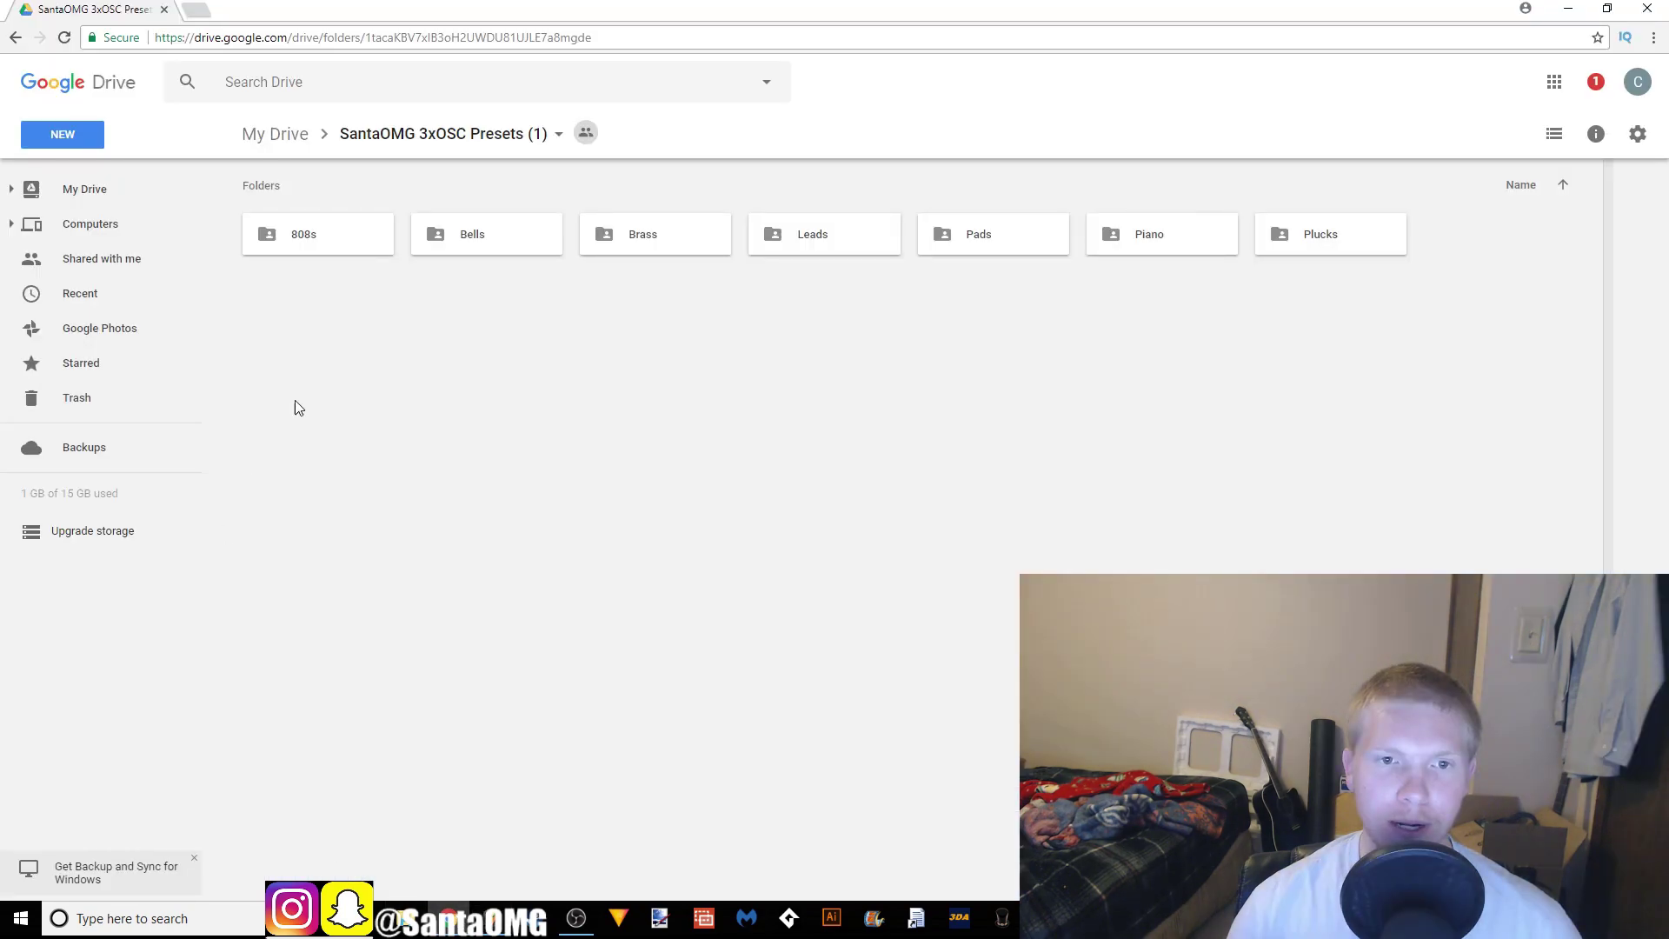
click(435, 144)
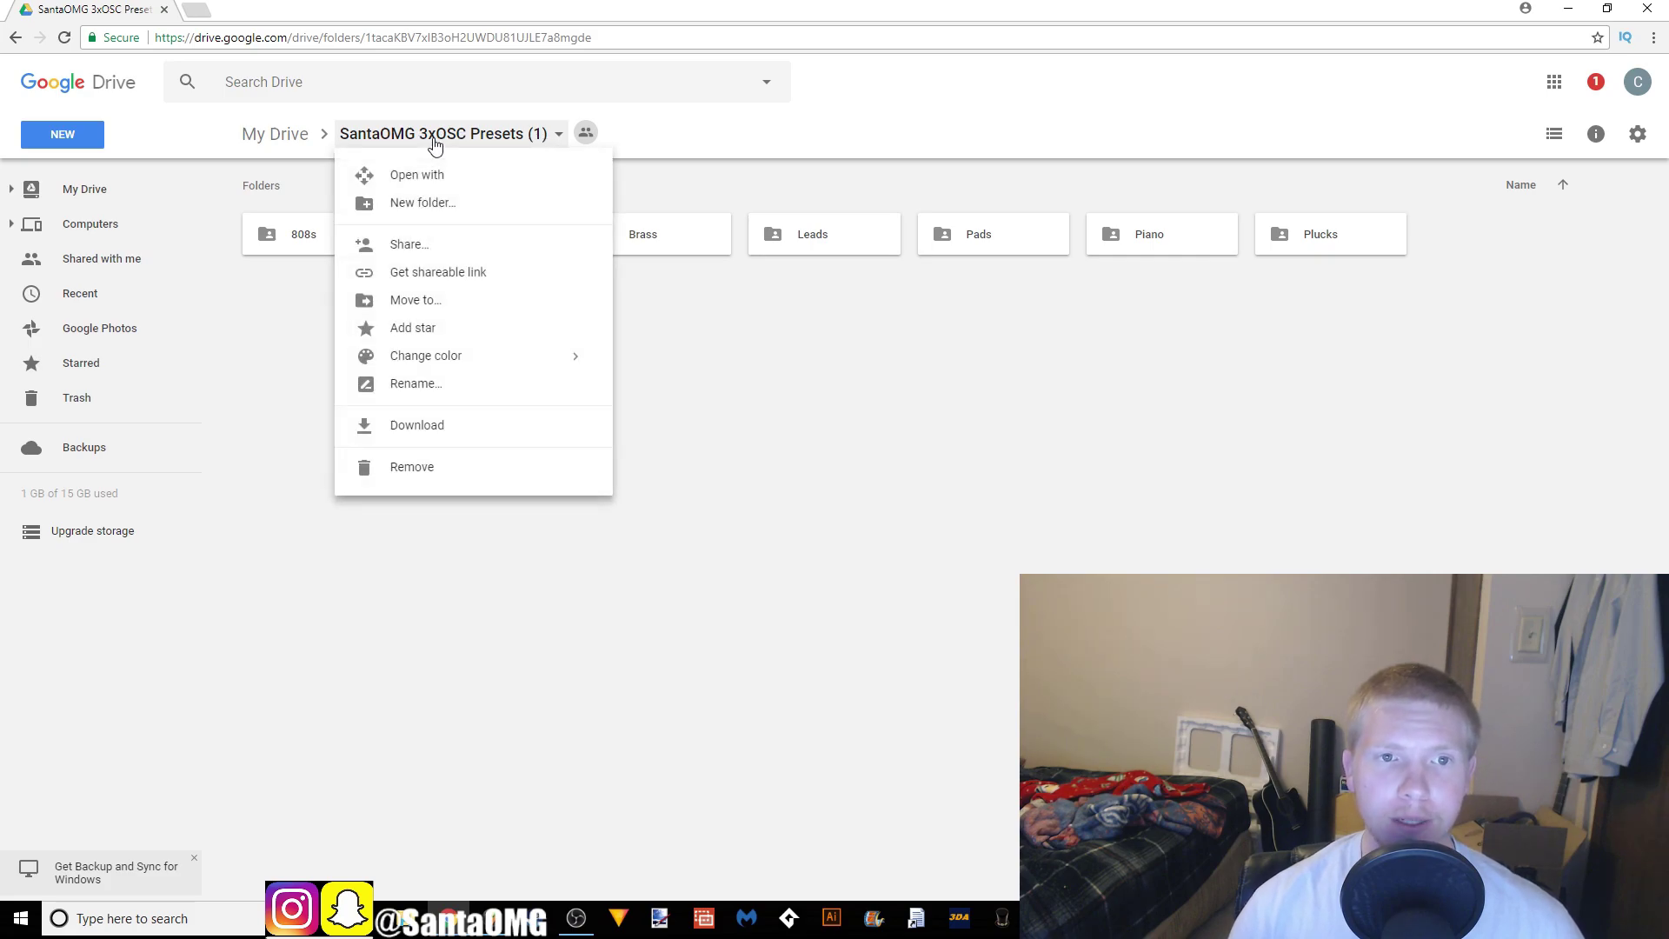
click(428, 432)
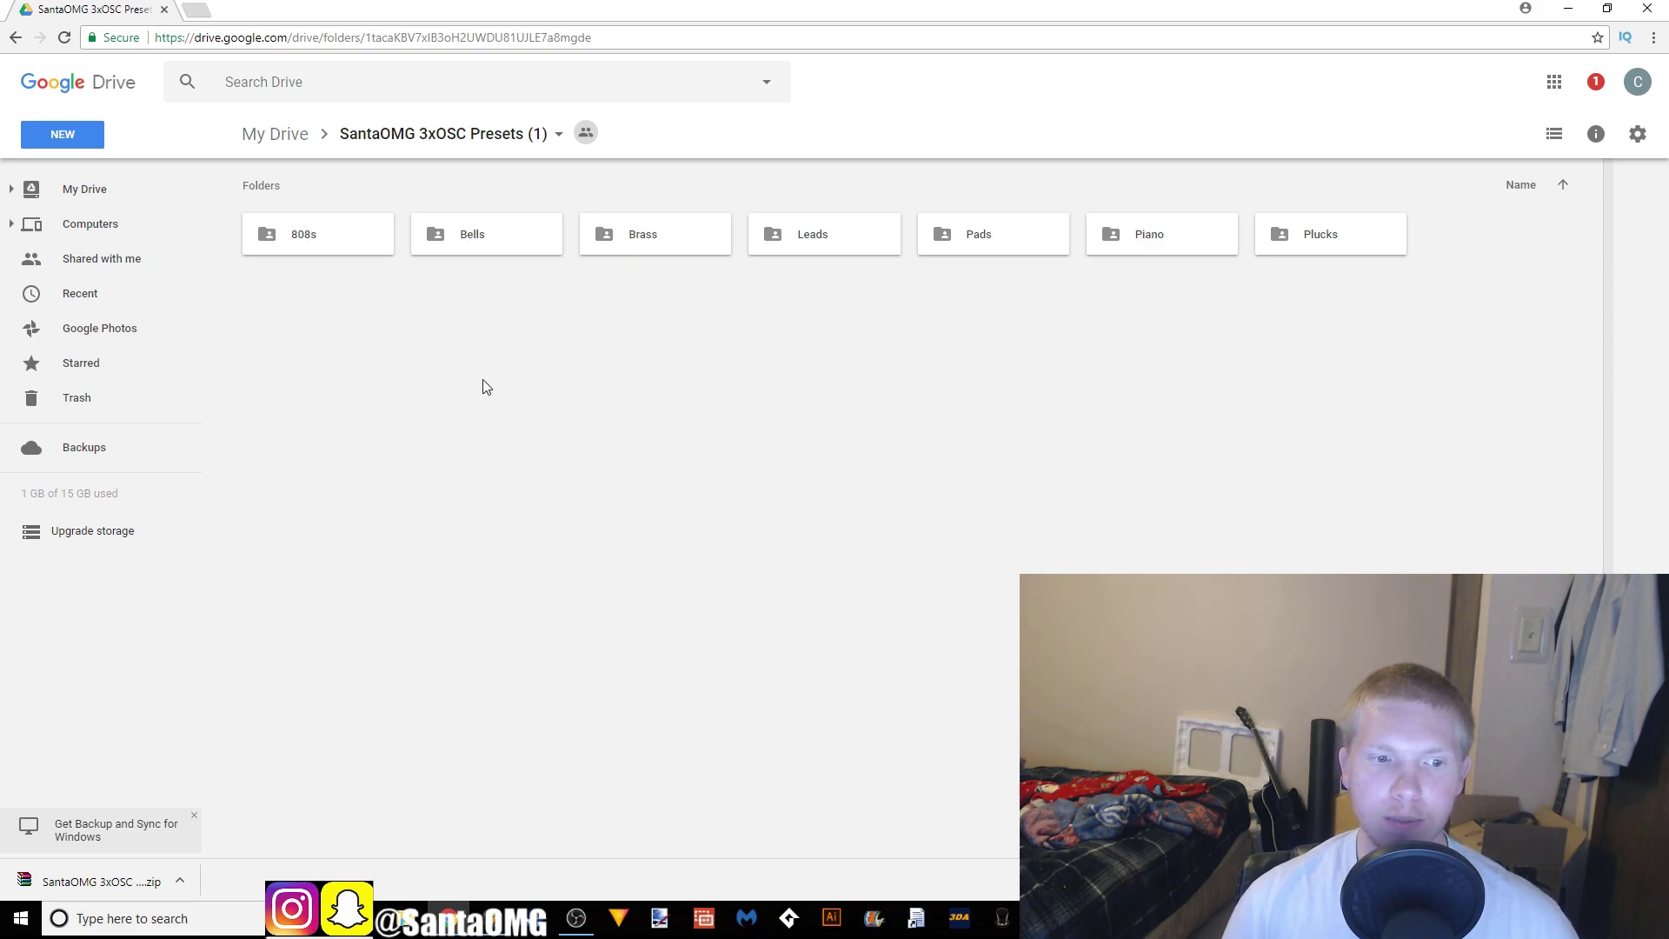
Step: Open the downloaded SantaOMG 3xOSC Presets zip in WinRAR and start extracting its SantaOMG 3xOSC Presets (1) folder
click(82, 883)
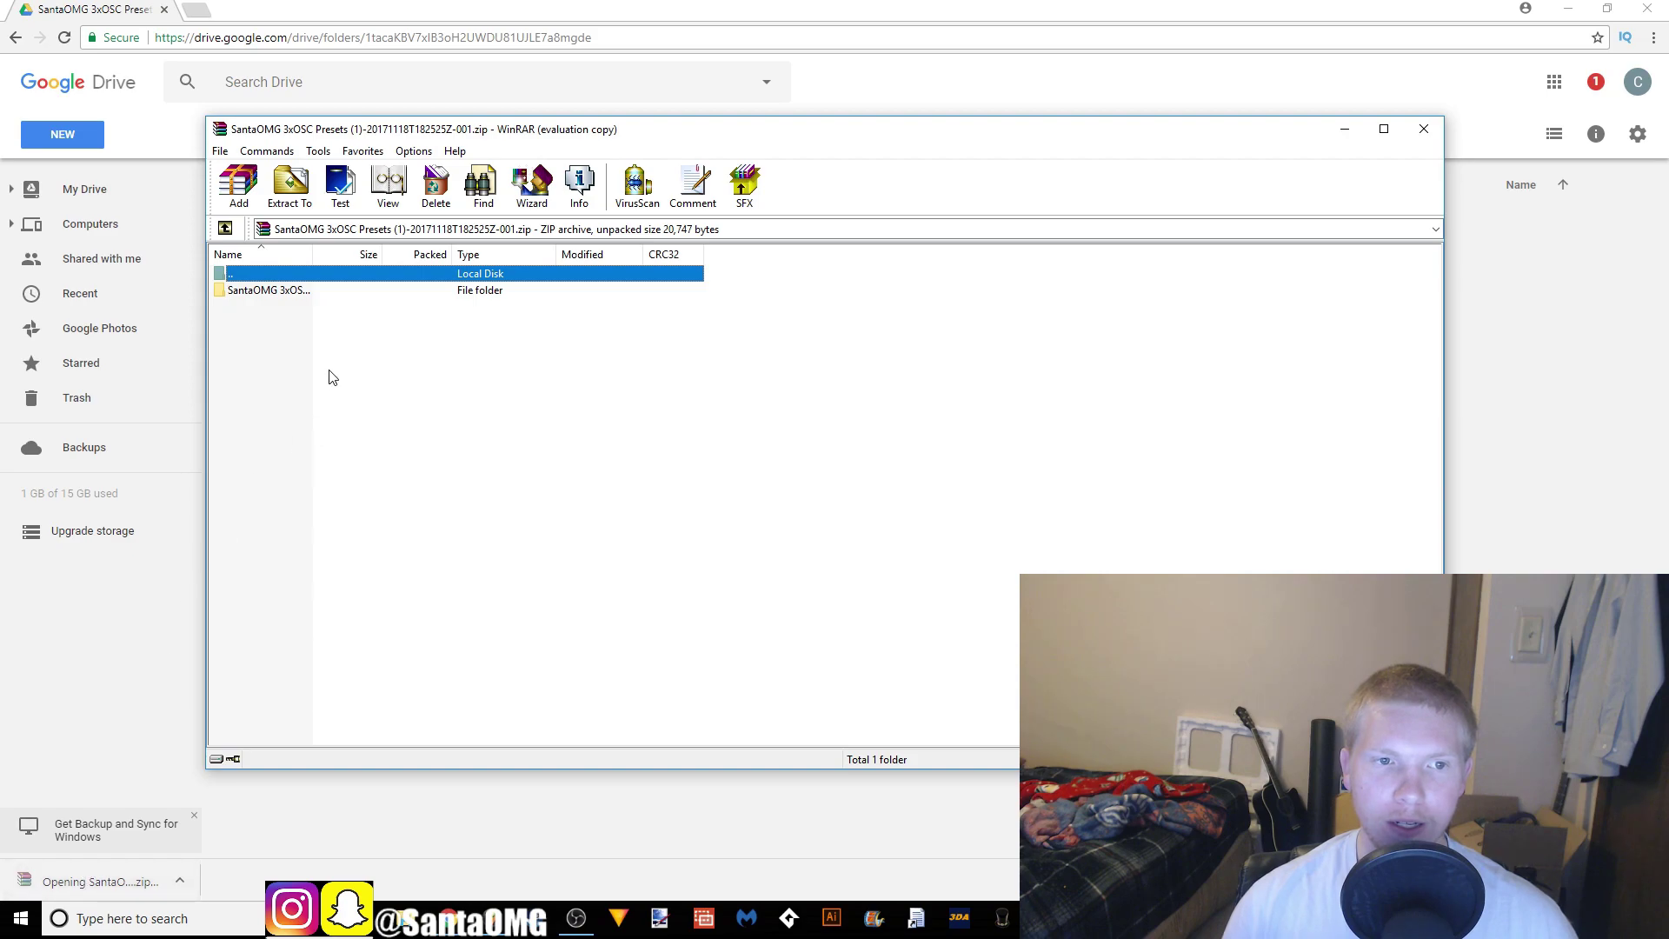
click(912, 456)
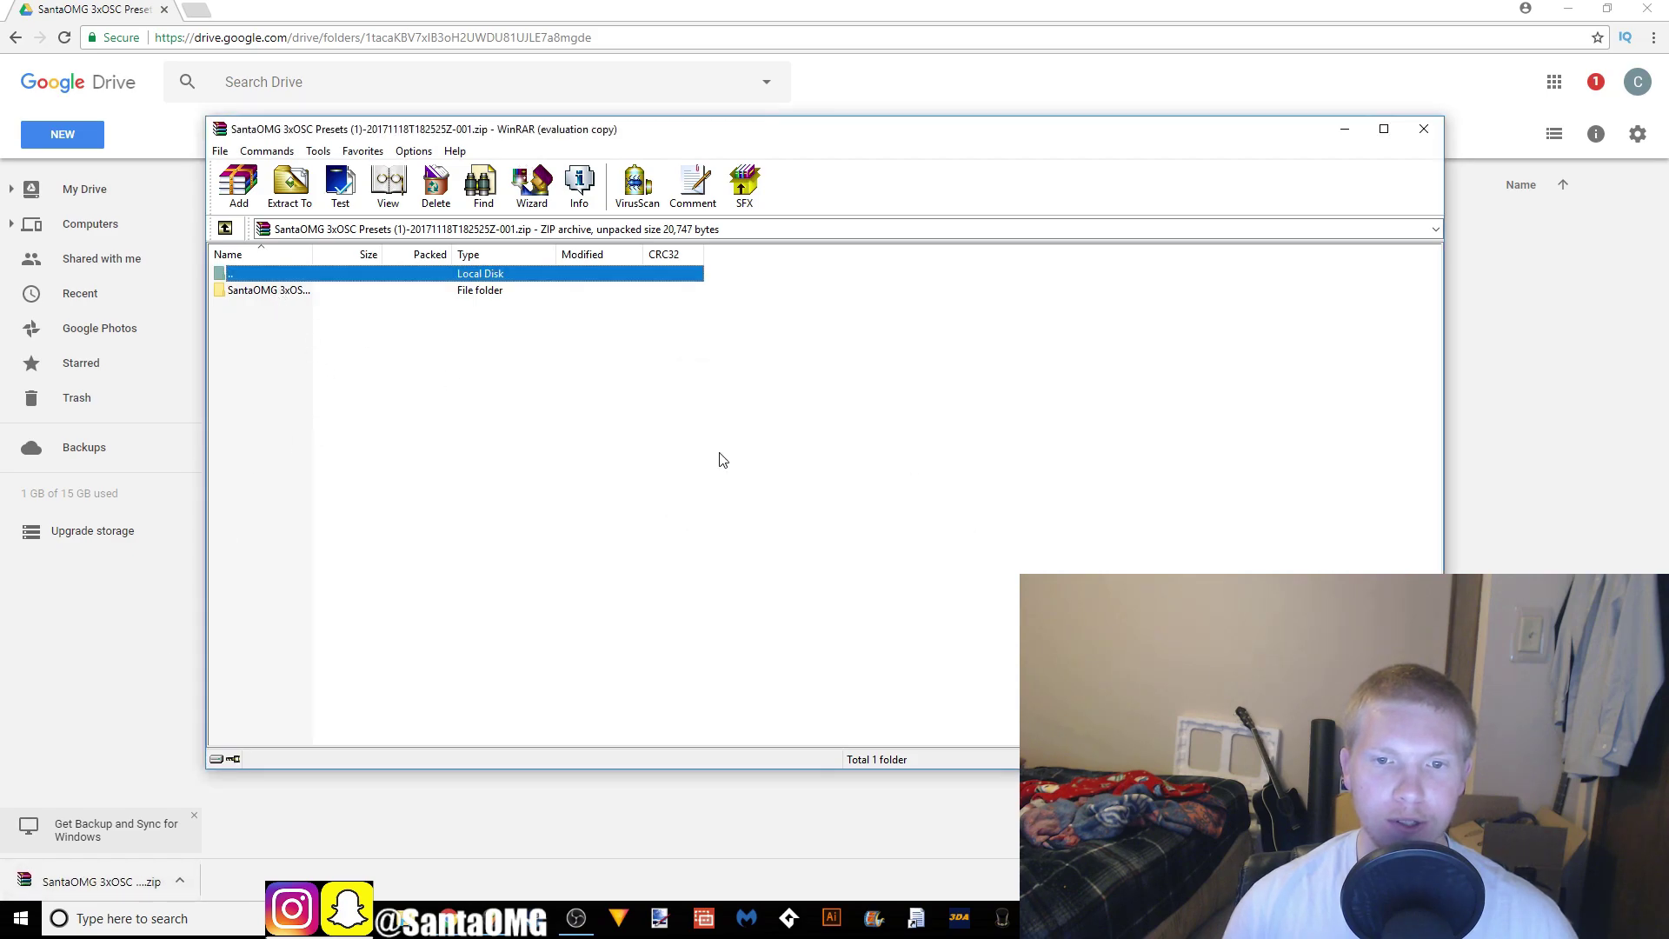
click(246, 294)
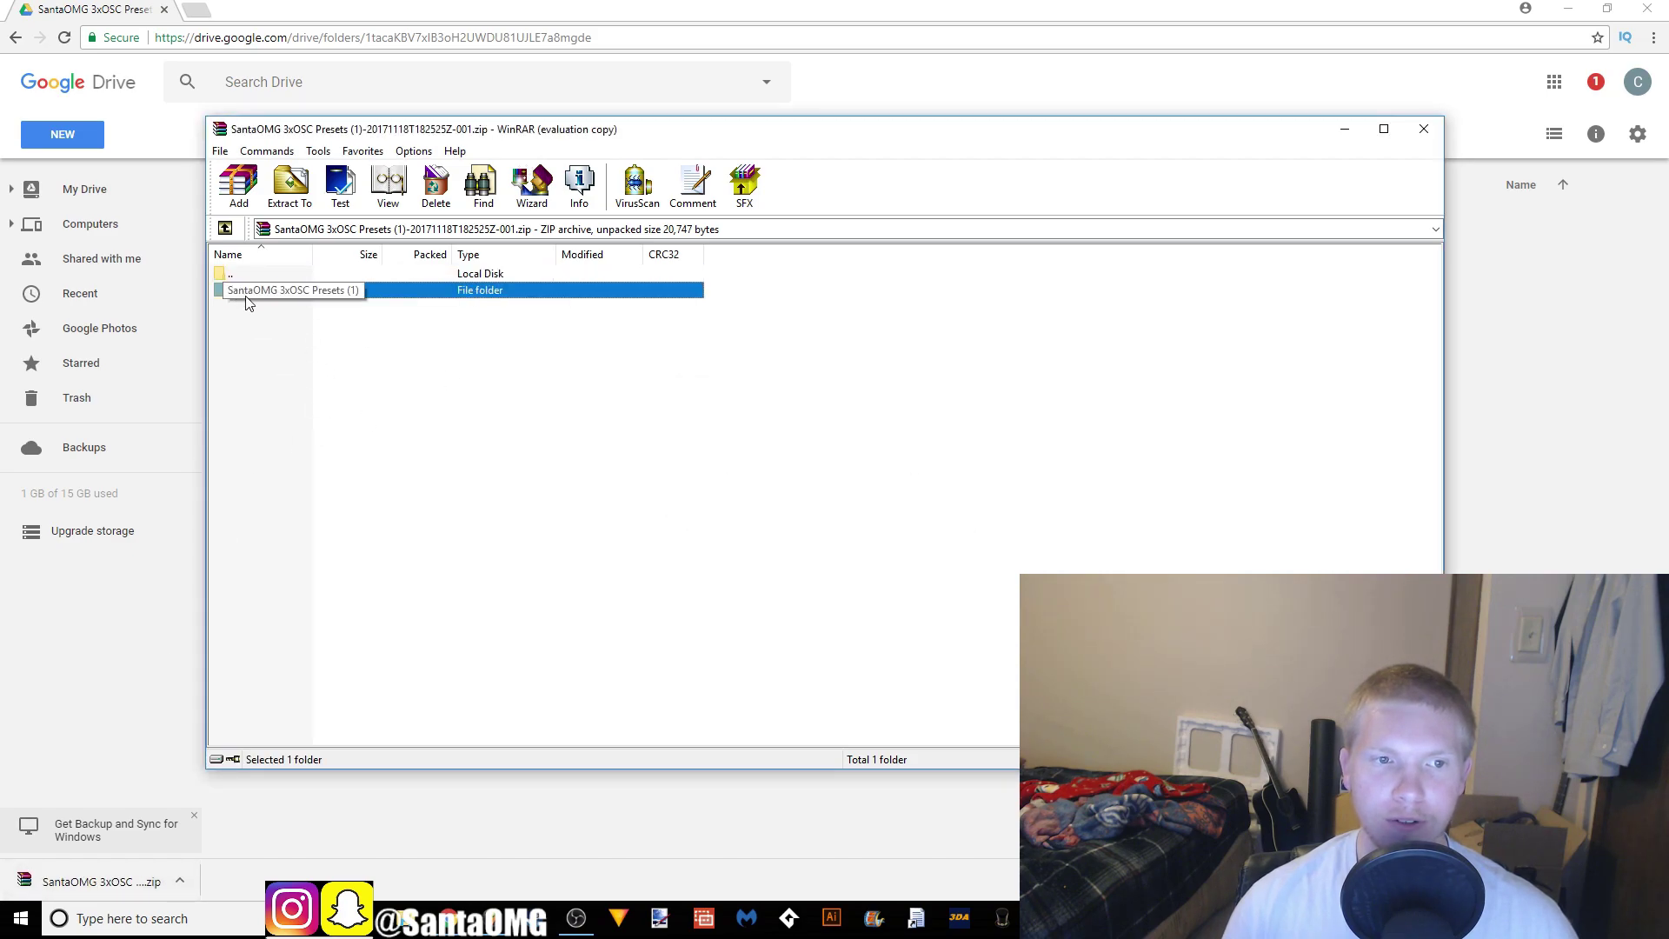
click(287, 191)
Step: Browse the extraction destination tree to Program Files (x86)\Image-Line\FL Studio 12\Data\Patches
click(853, 517)
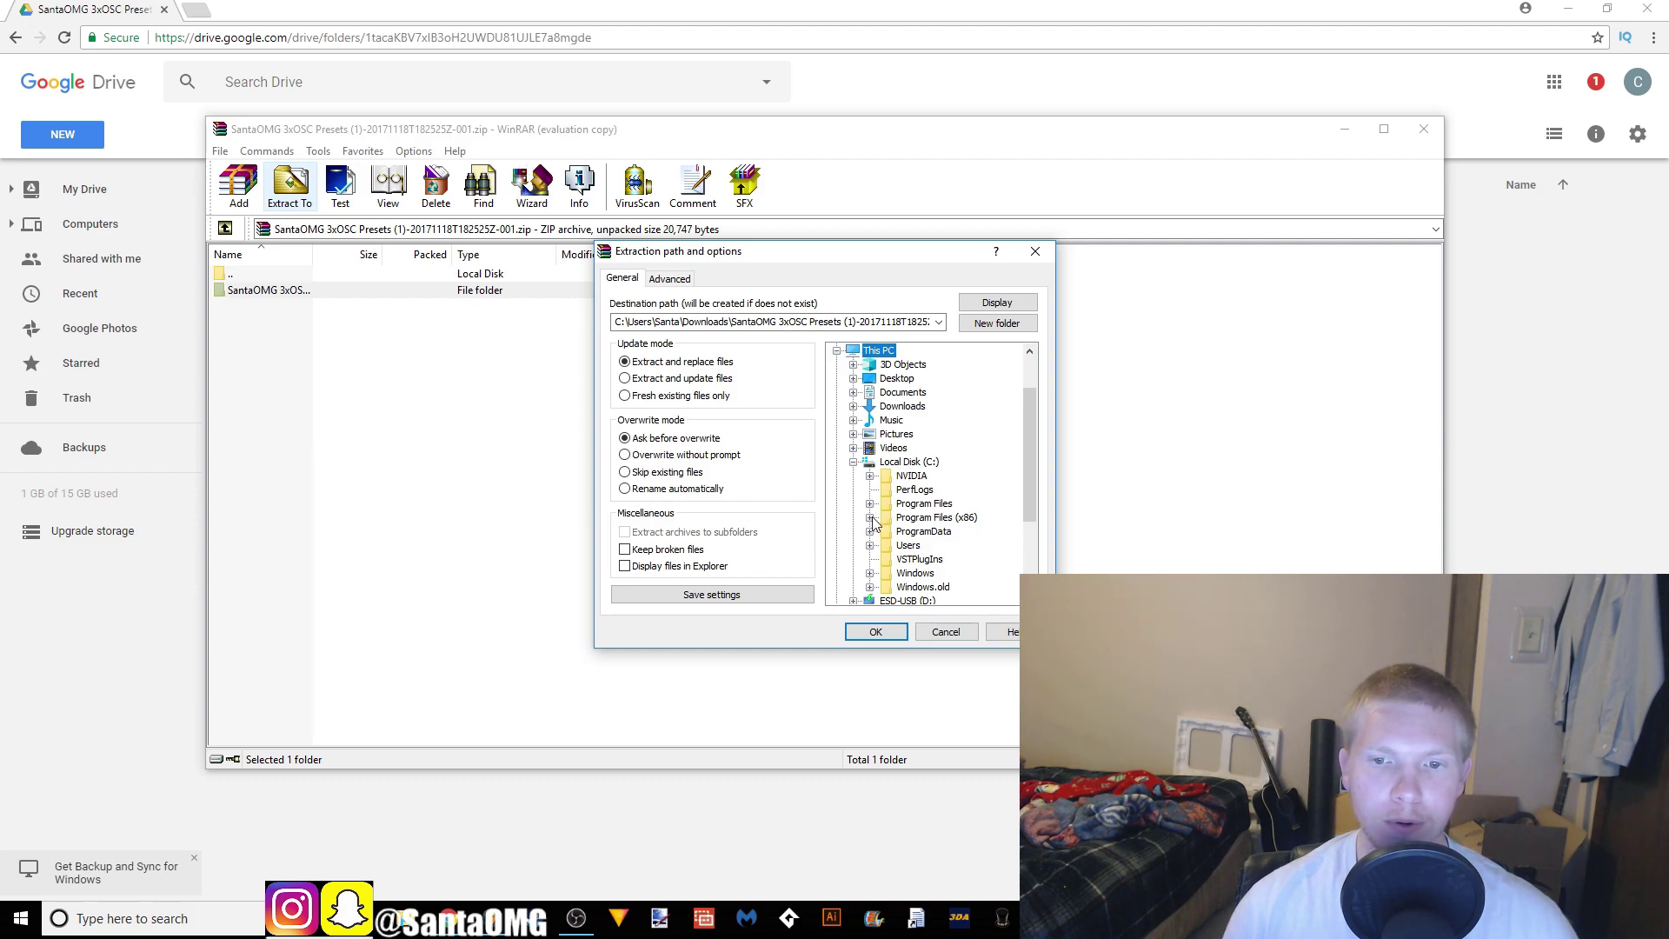
click(870, 518)
scroll(873, 521, down, 3)
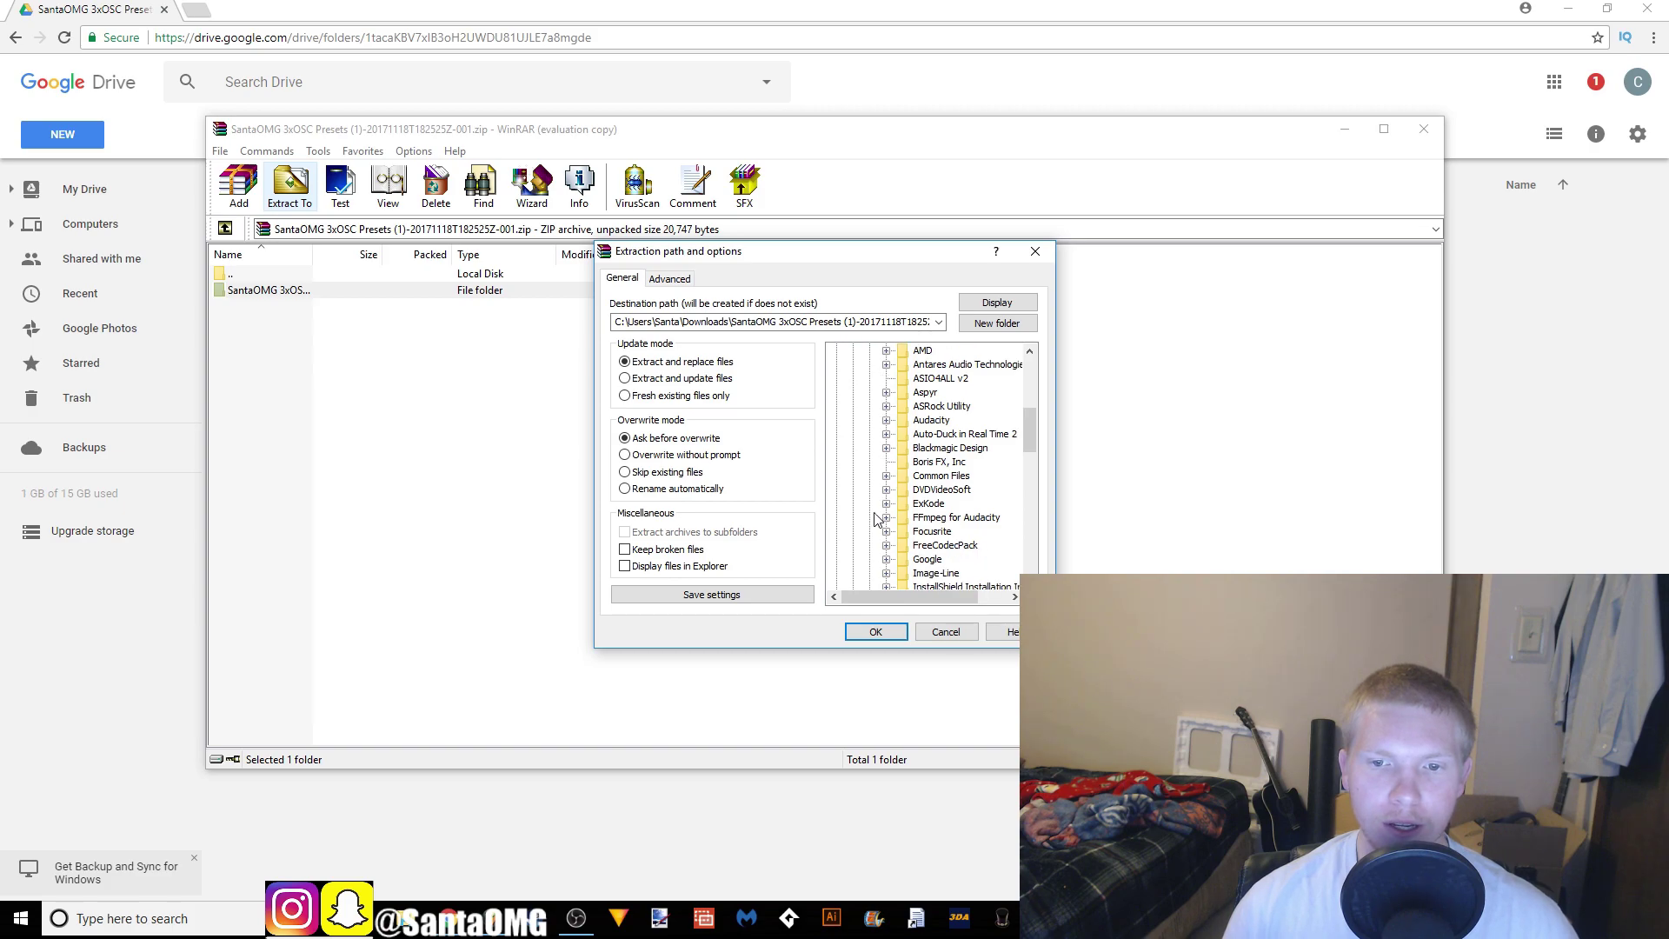
click(886, 492)
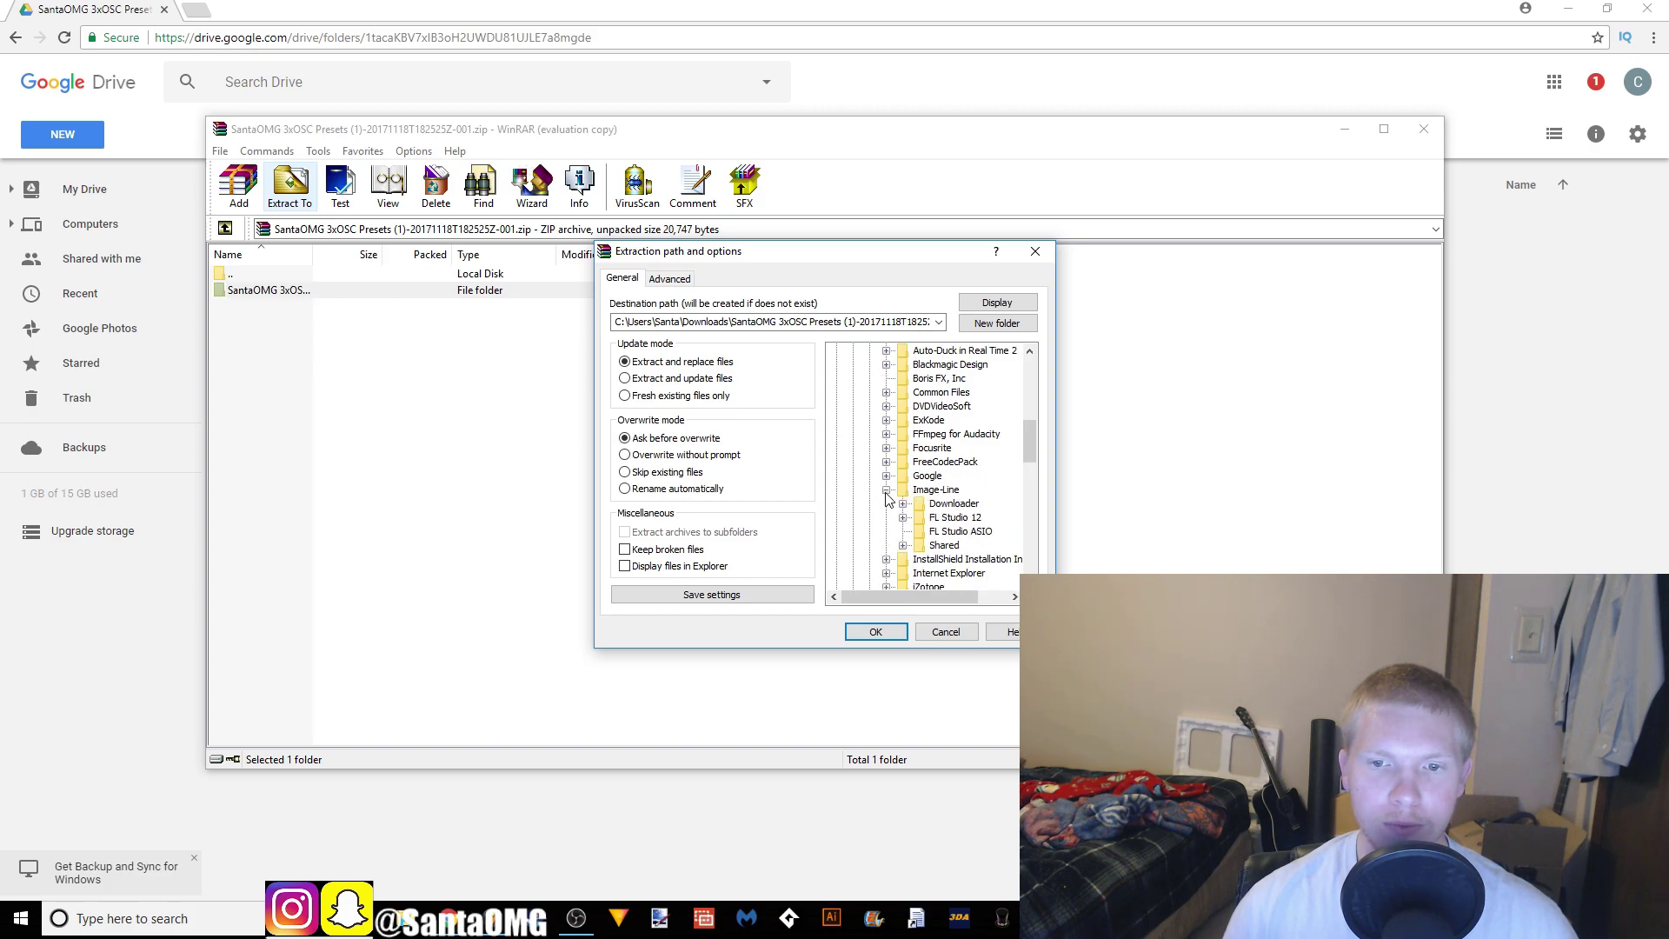
click(903, 518)
click(919, 532)
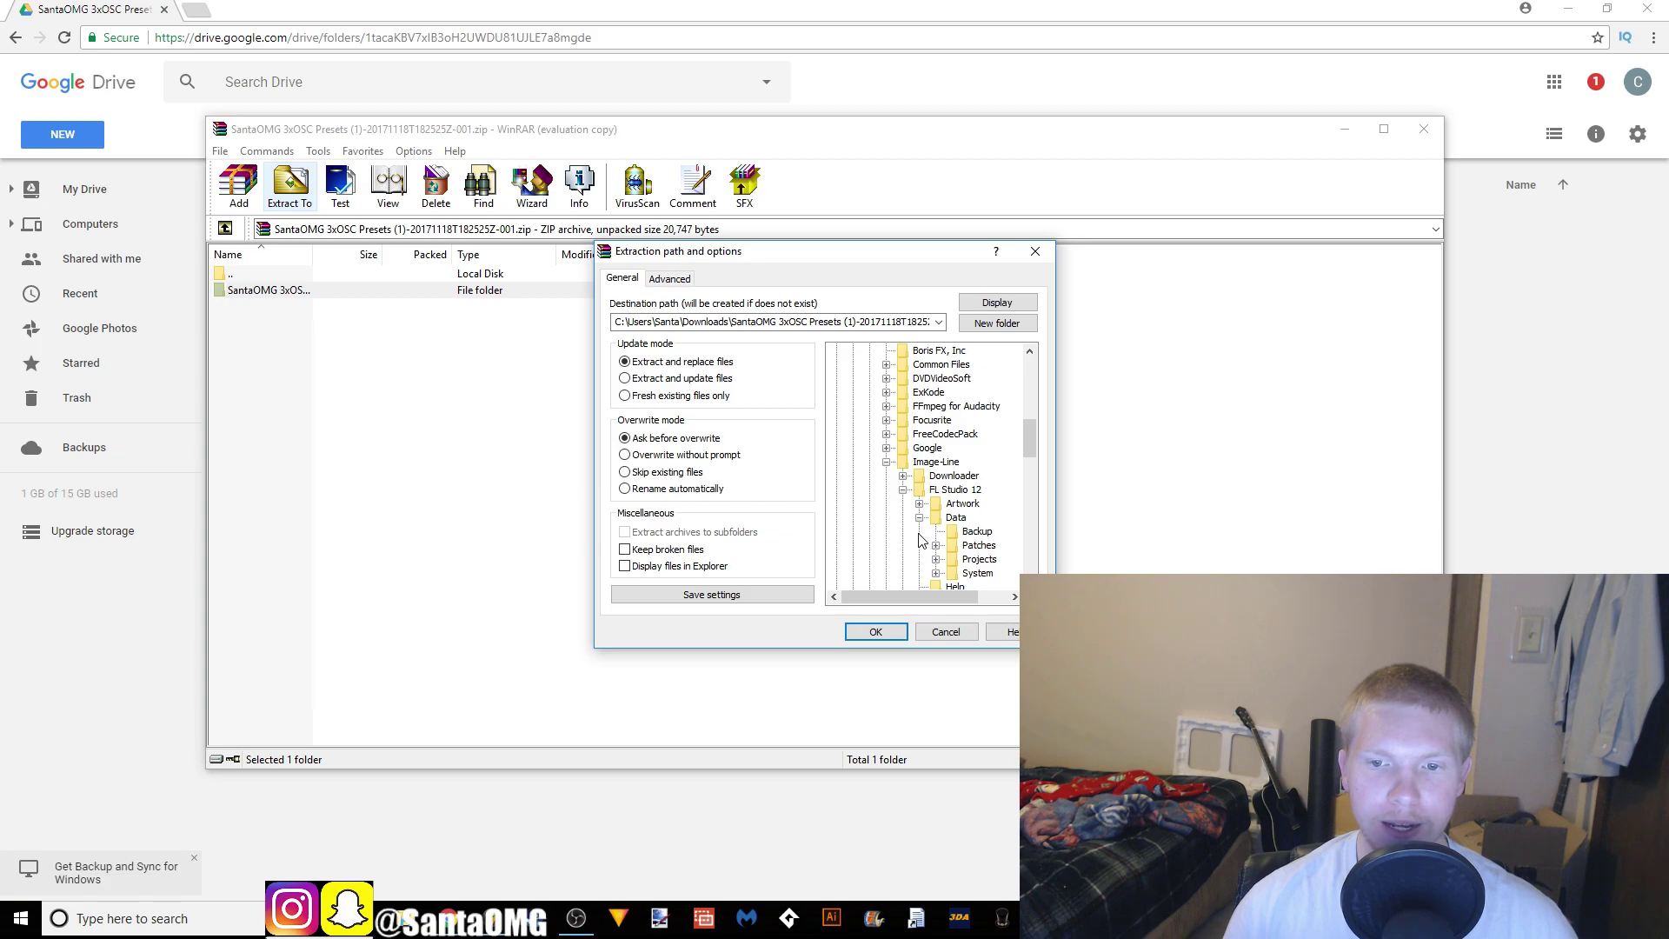
click(936, 546)
drag(935, 596, 967, 596)
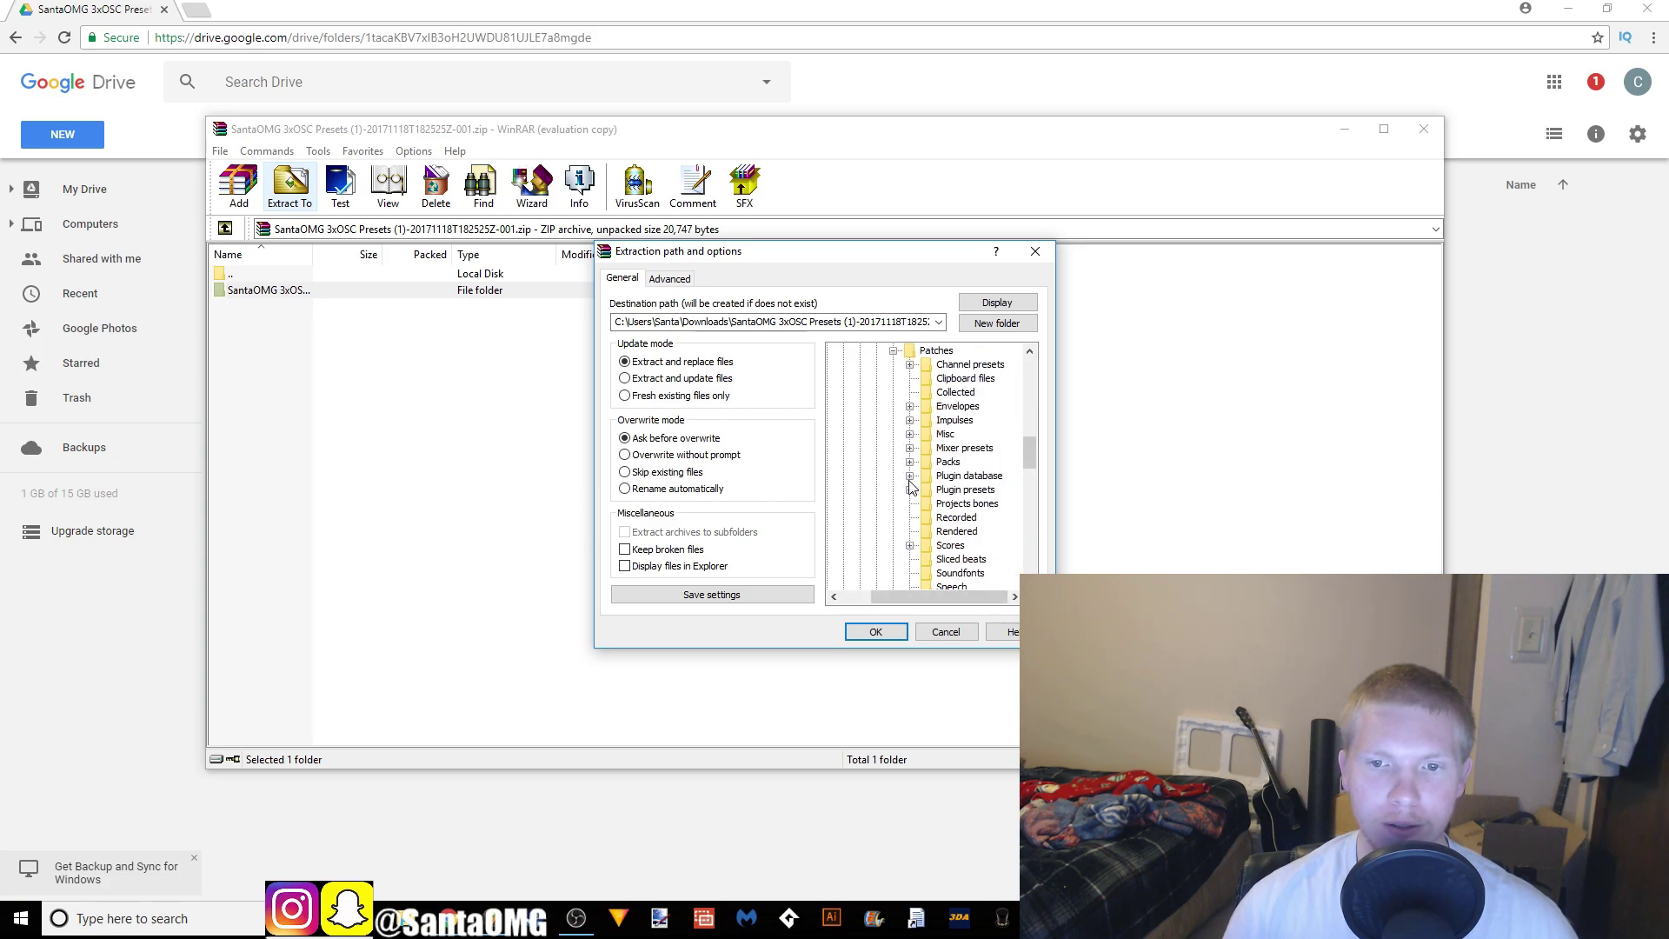
Step: Choose Plugin presets\Generators\3x Osc within Patches as the extraction destination, and cancel the extraction options
click(910, 492)
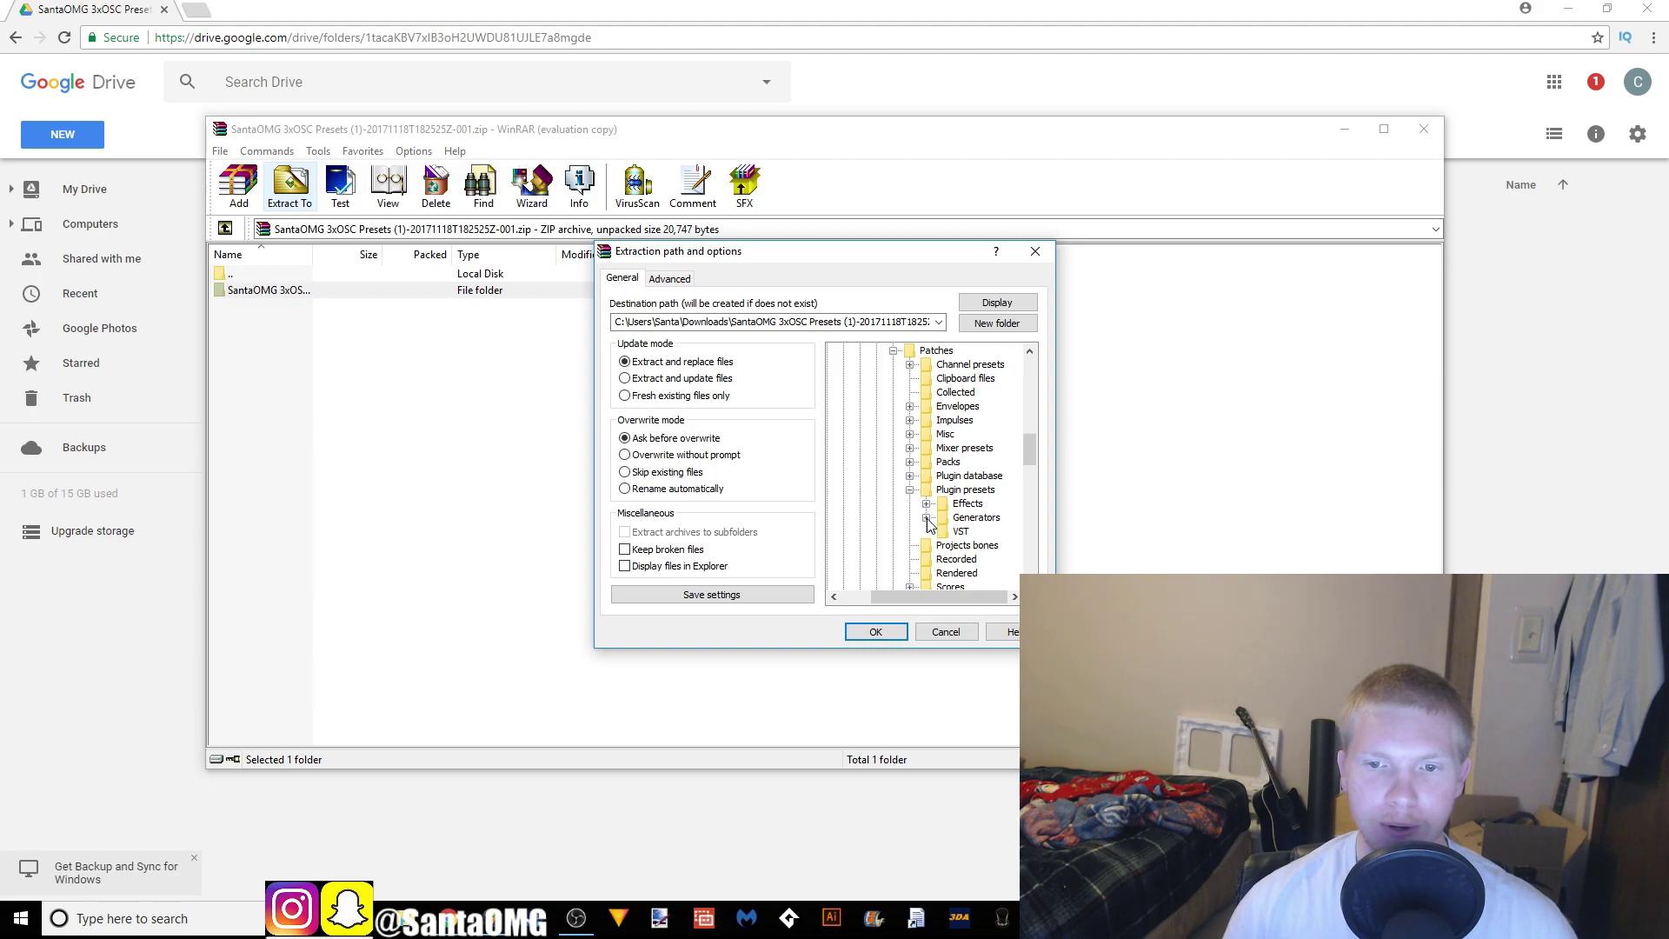
click(926, 518)
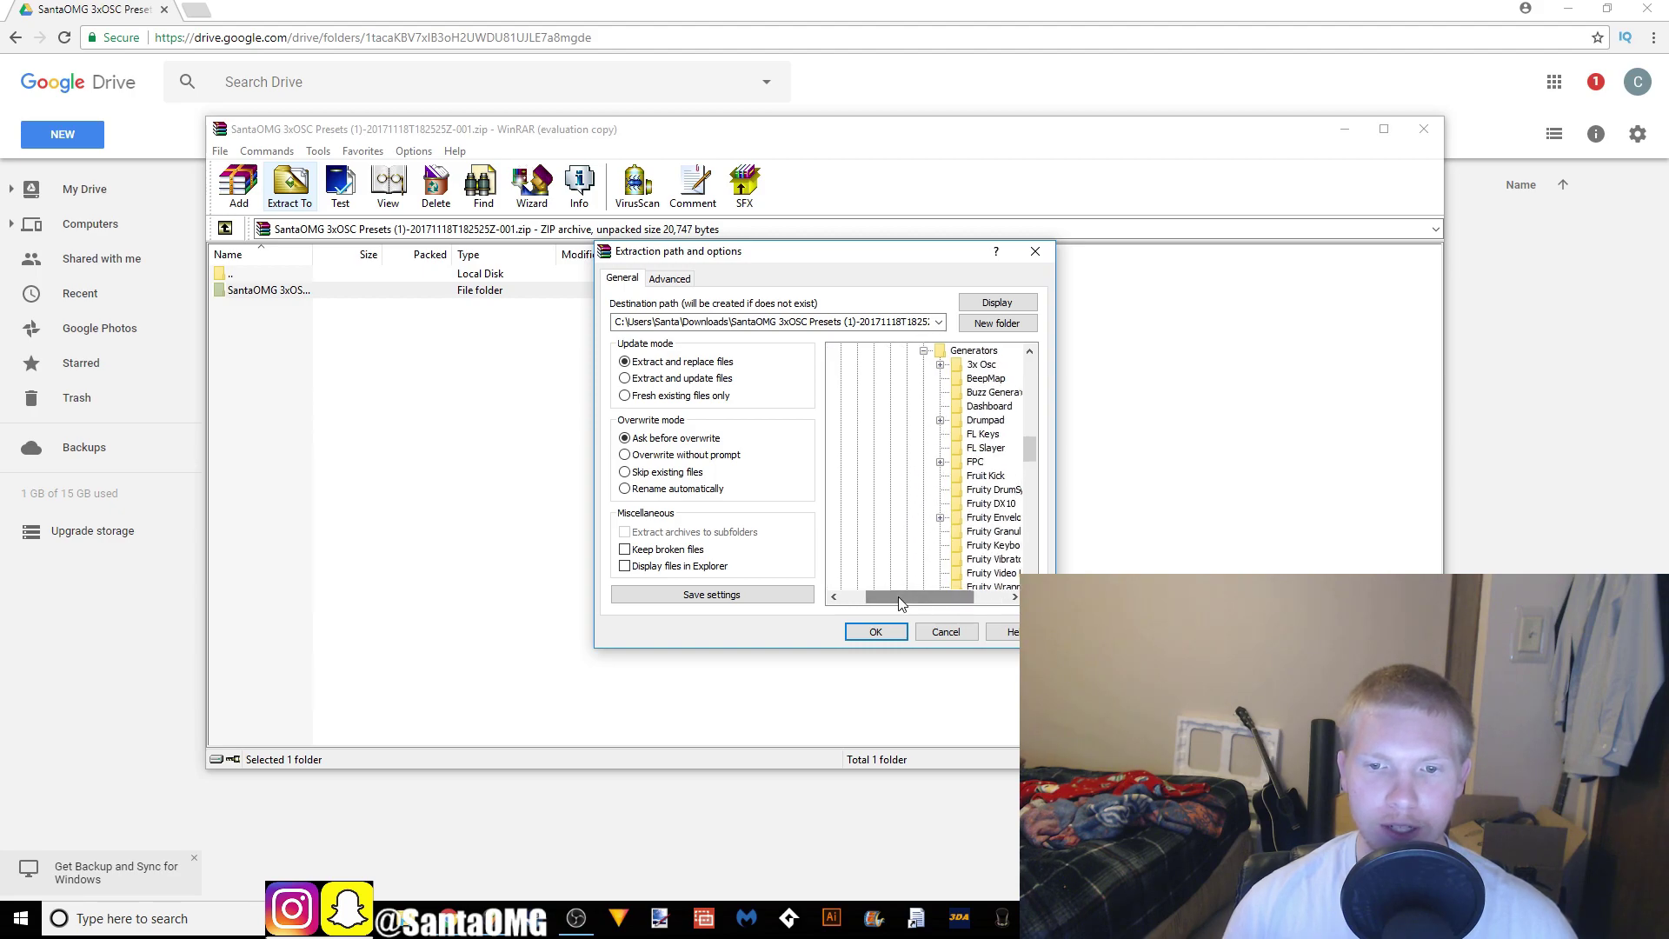
drag(897, 596, 927, 596)
click(883, 364)
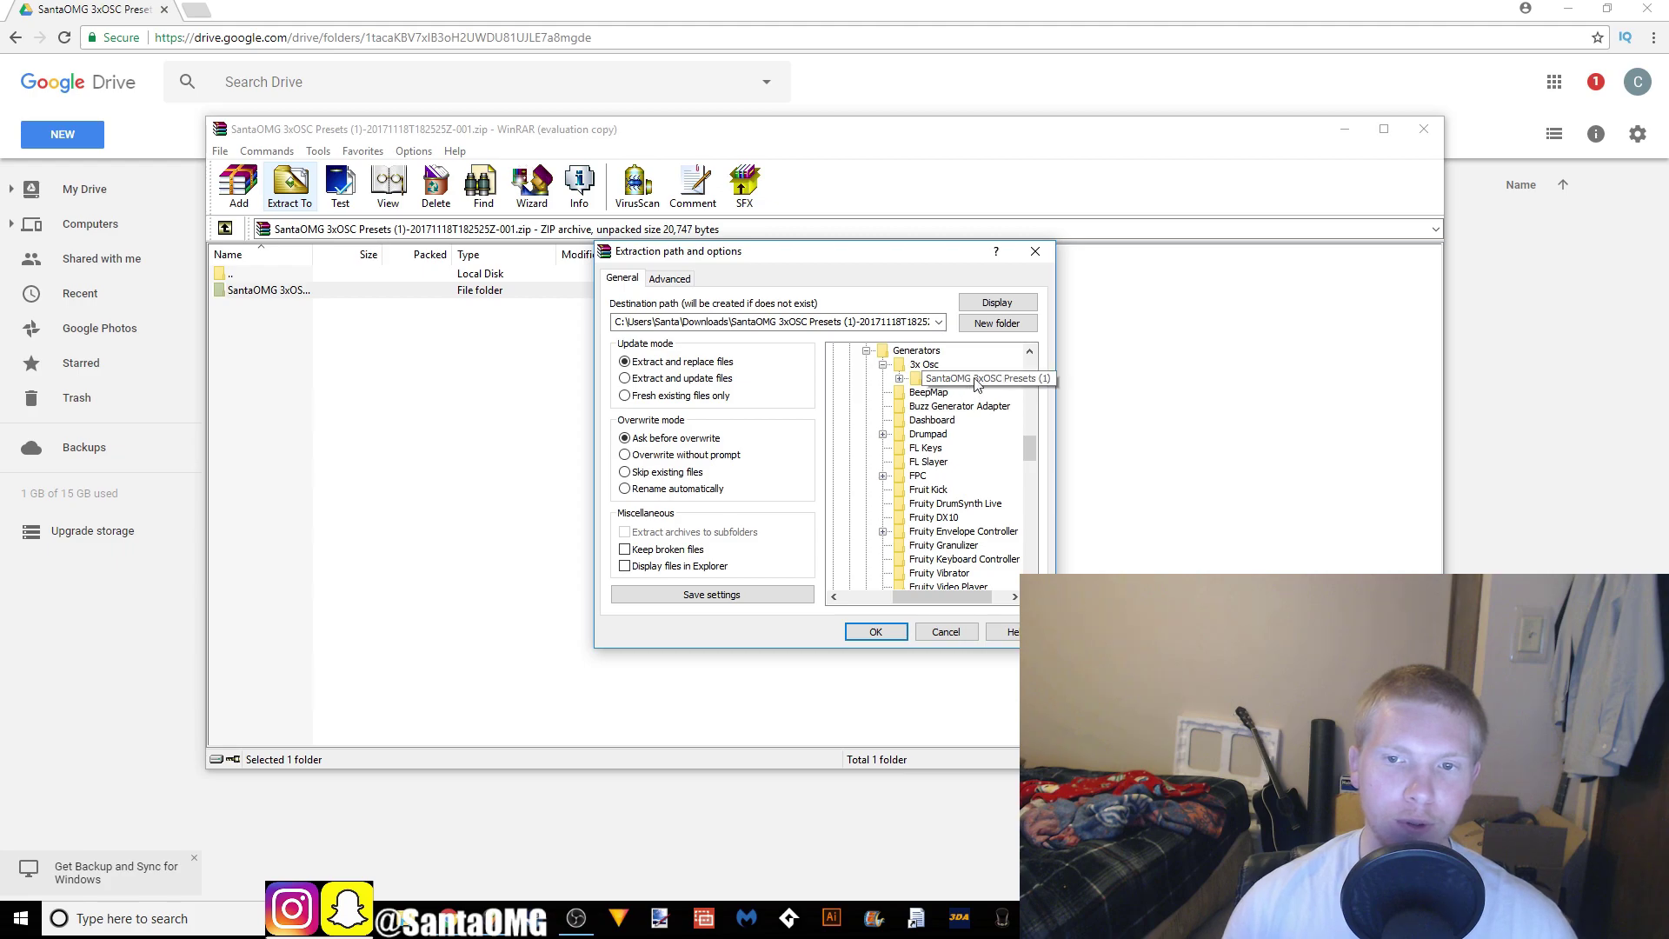
click(900, 380)
click(901, 380)
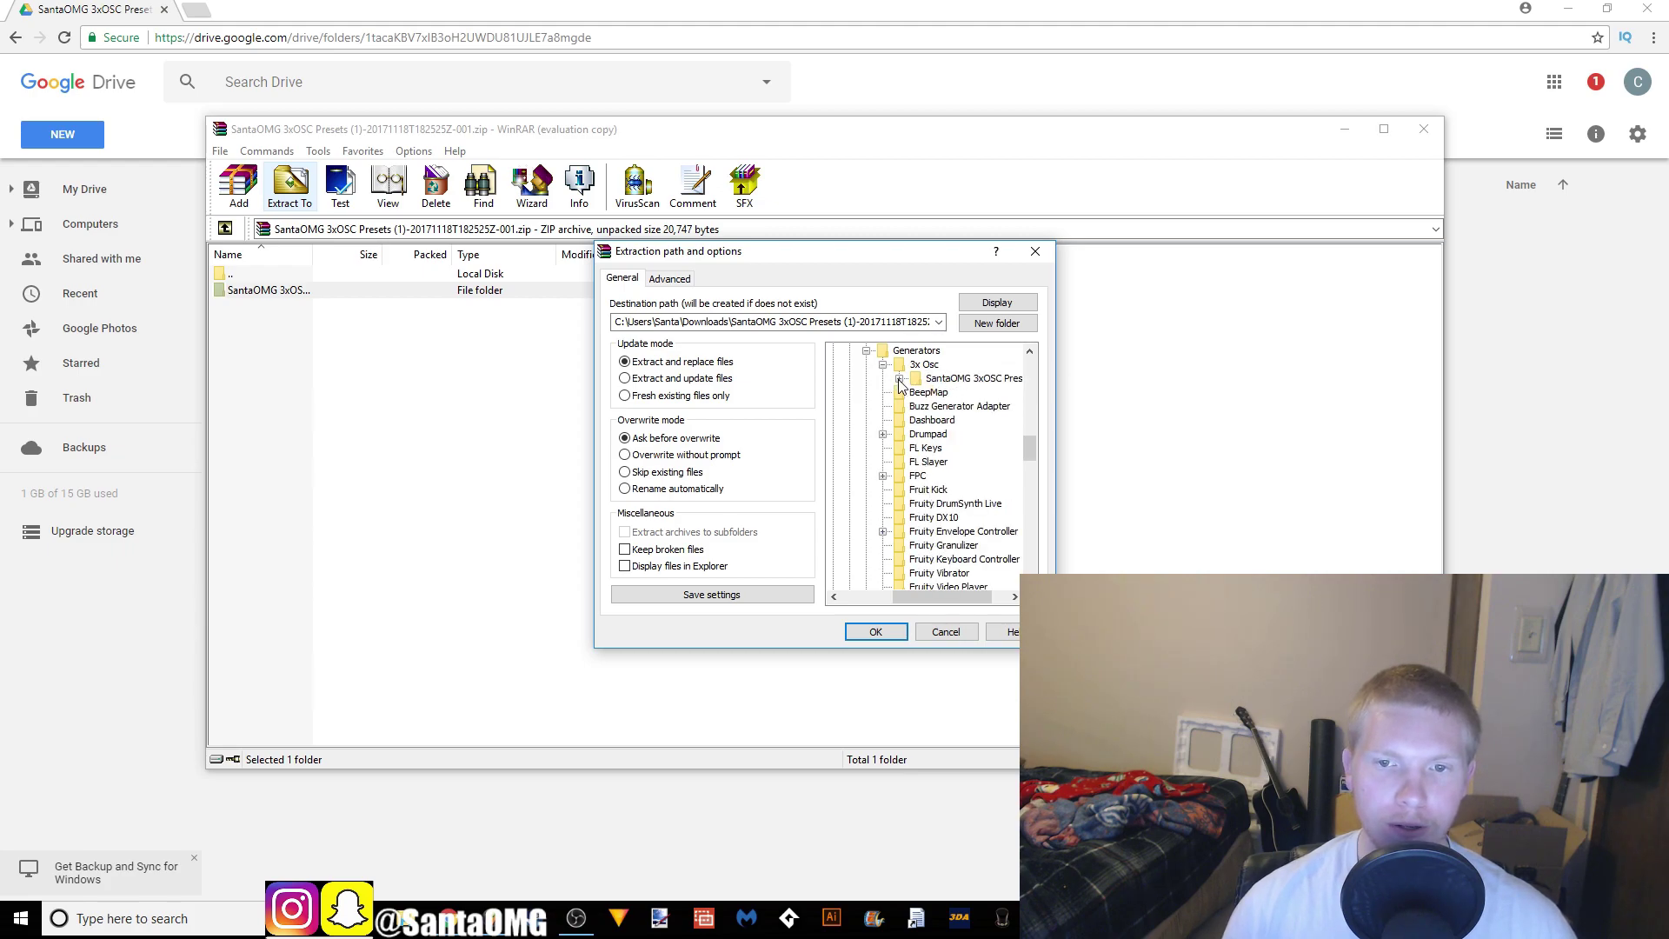
click(927, 365)
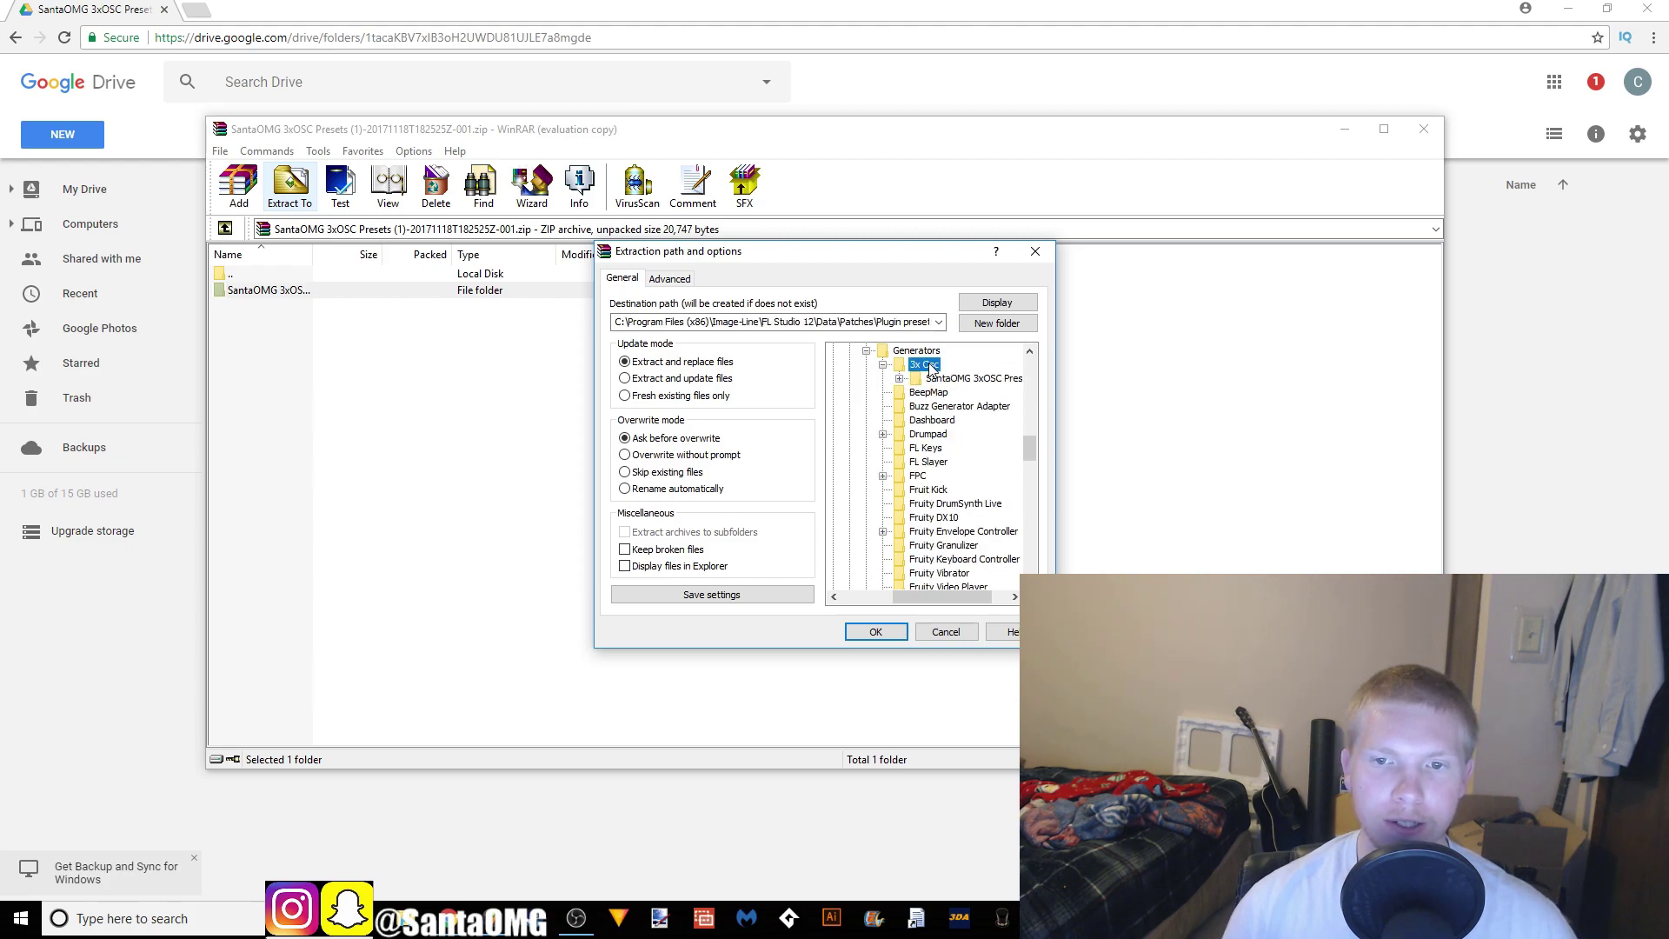
click(946, 631)
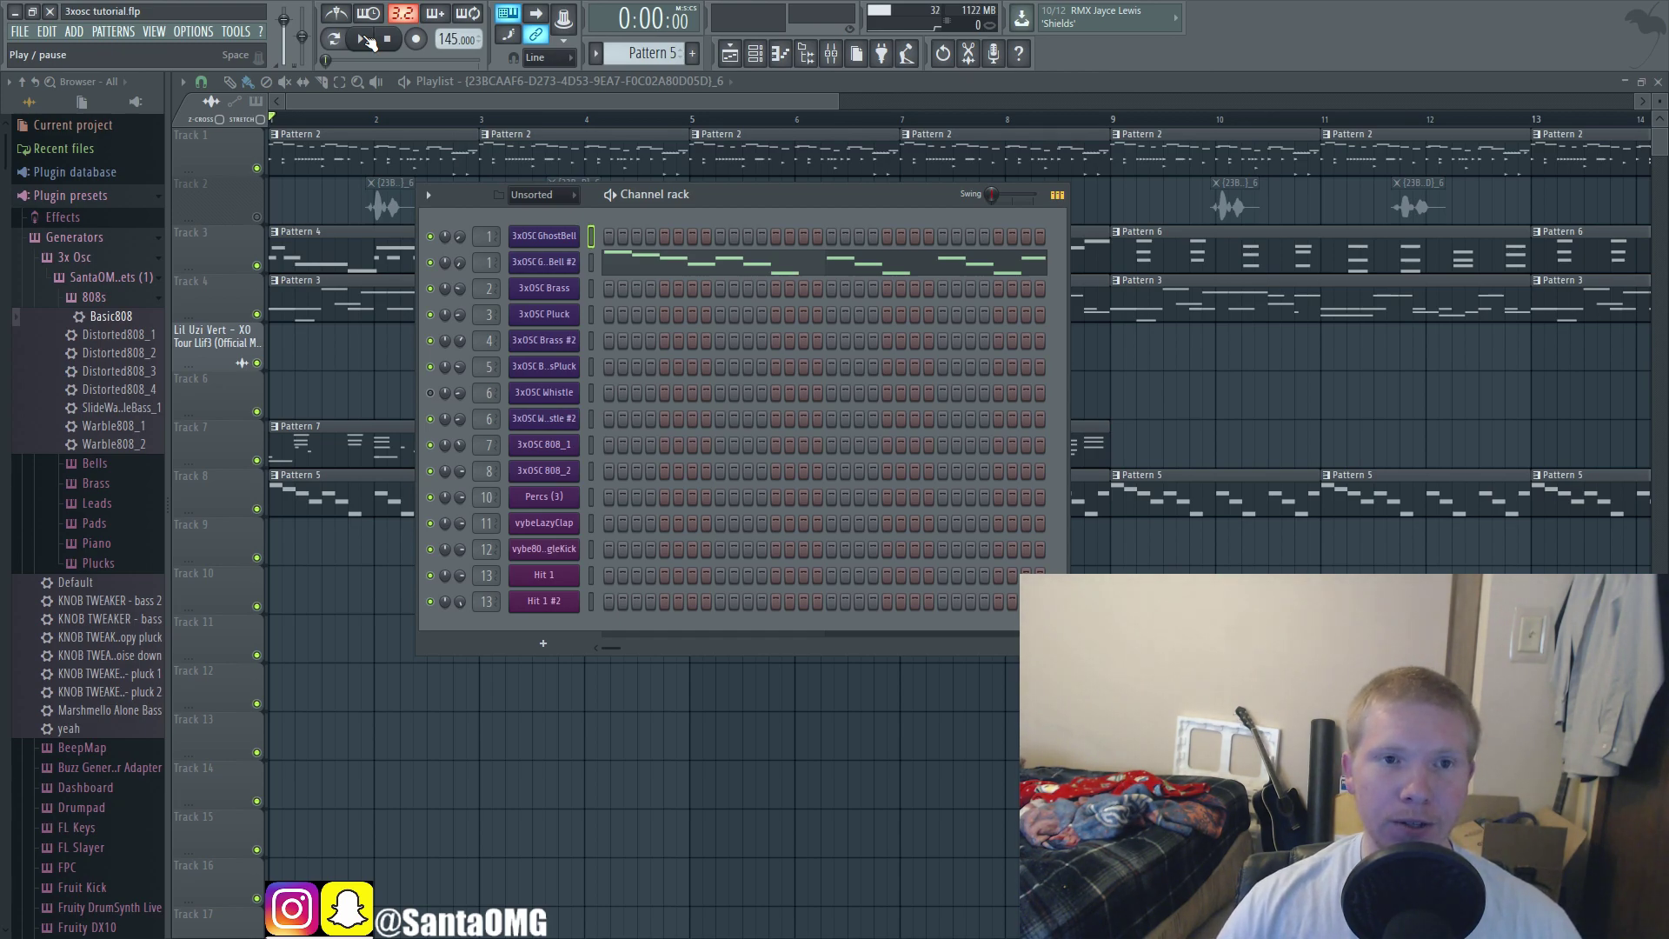
Step: Play the 3xosc tutorial song in FL Studio and lay out the mixer and channel rack side by side
click(365, 39)
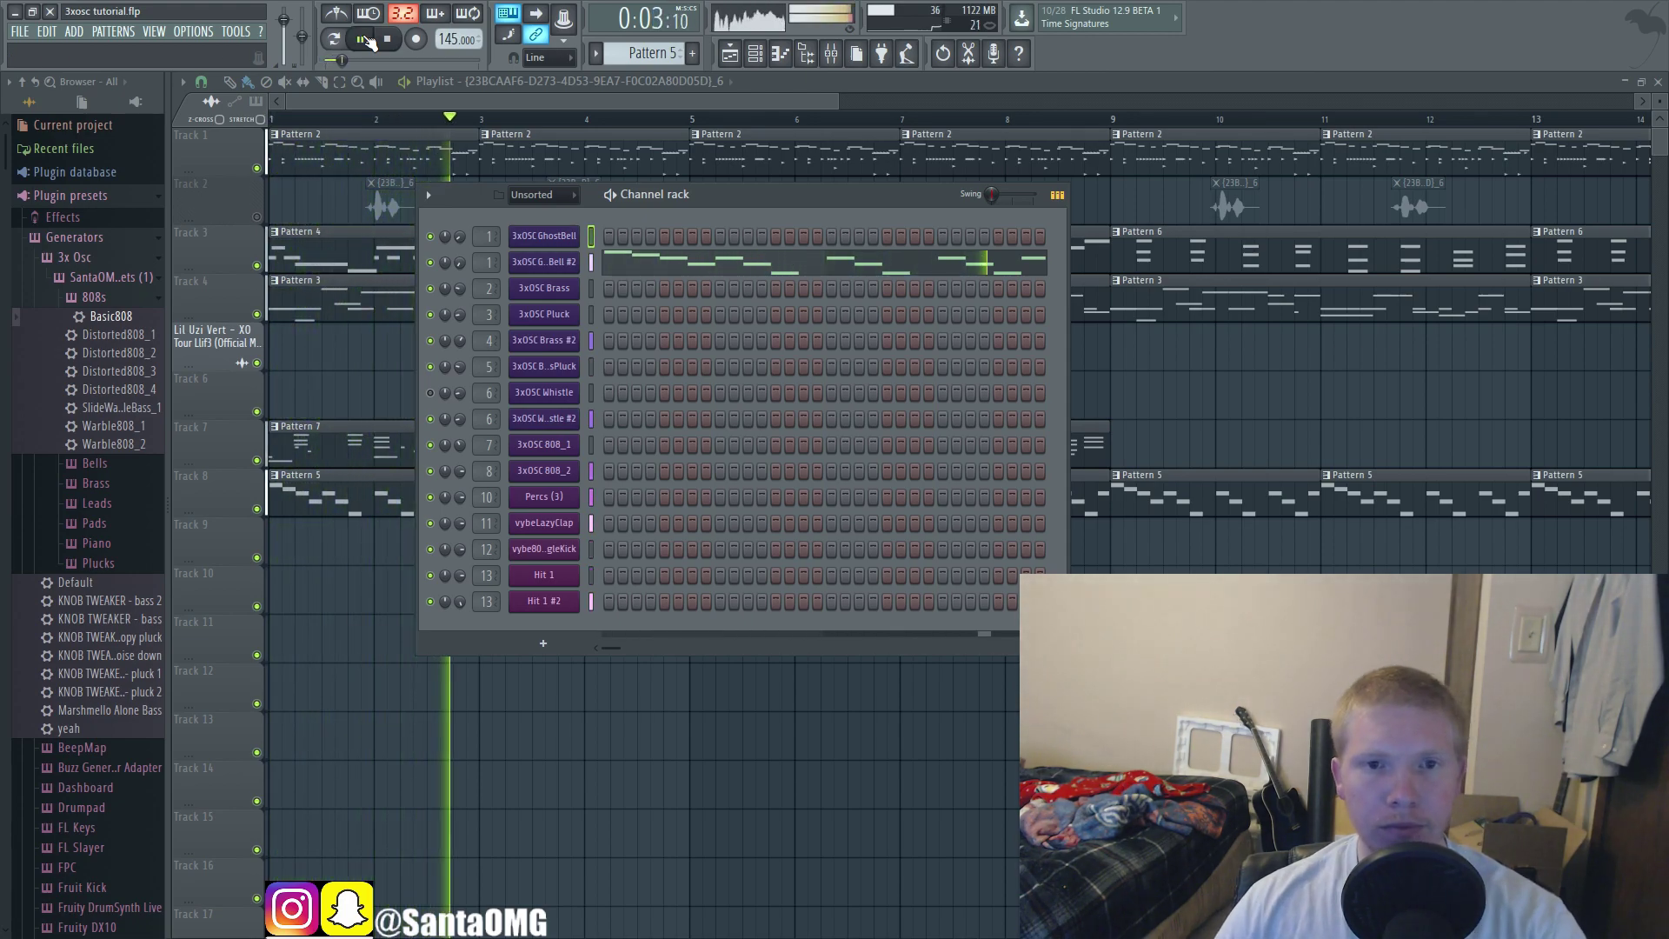
drag(742, 193, 755, 185)
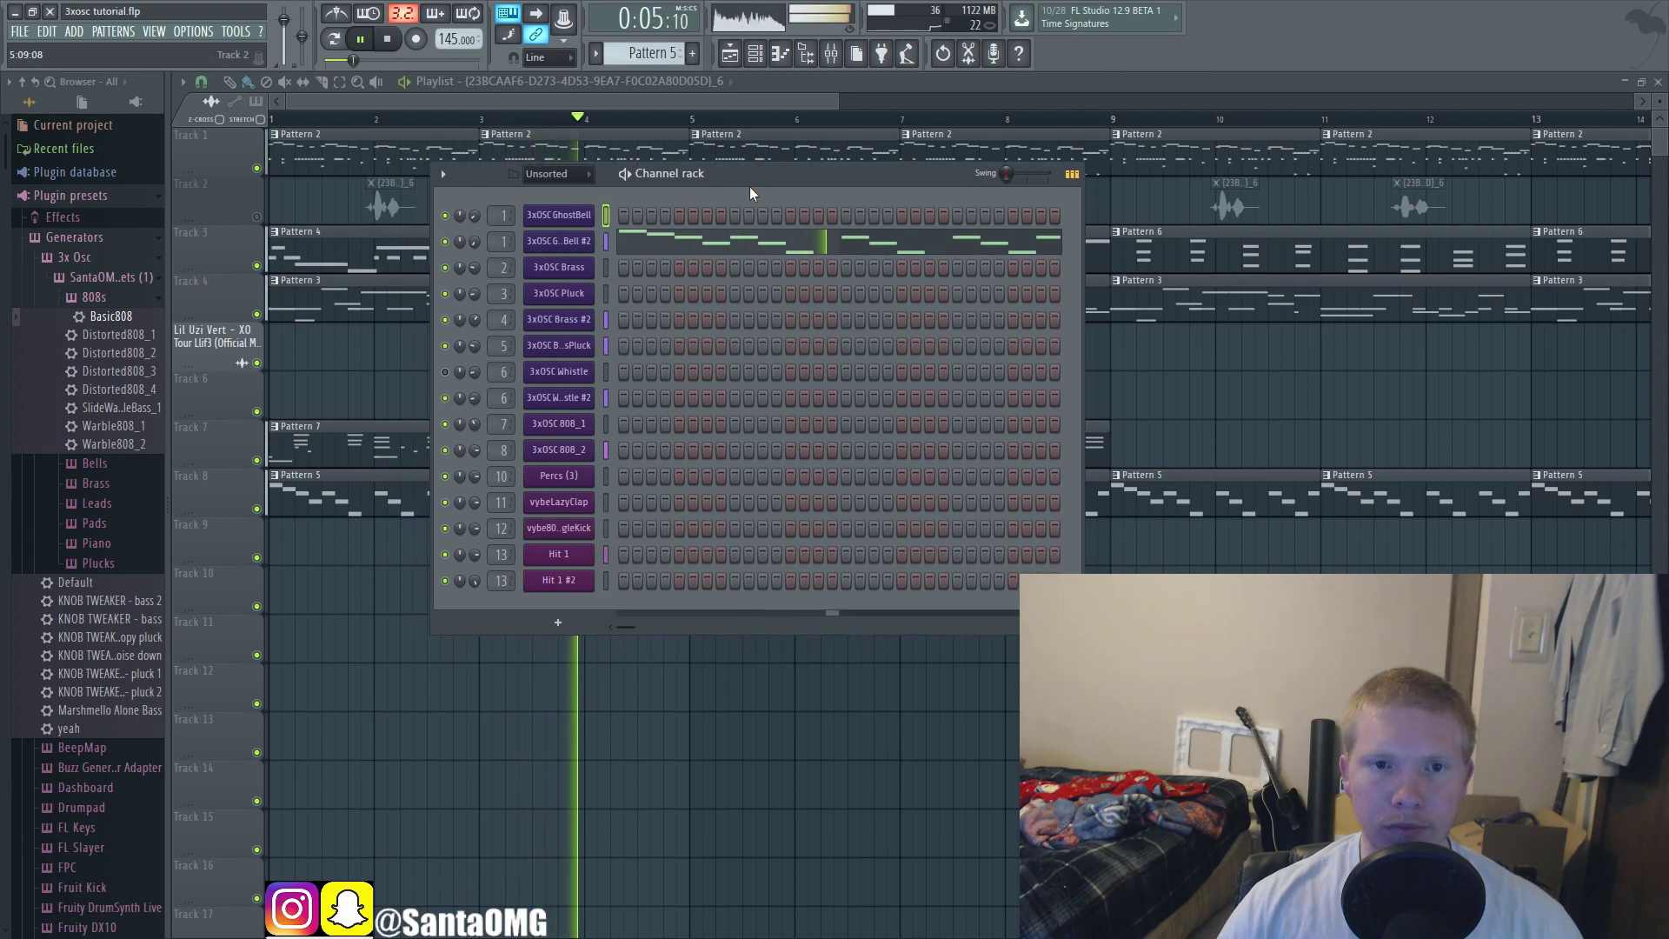
click(753, 54)
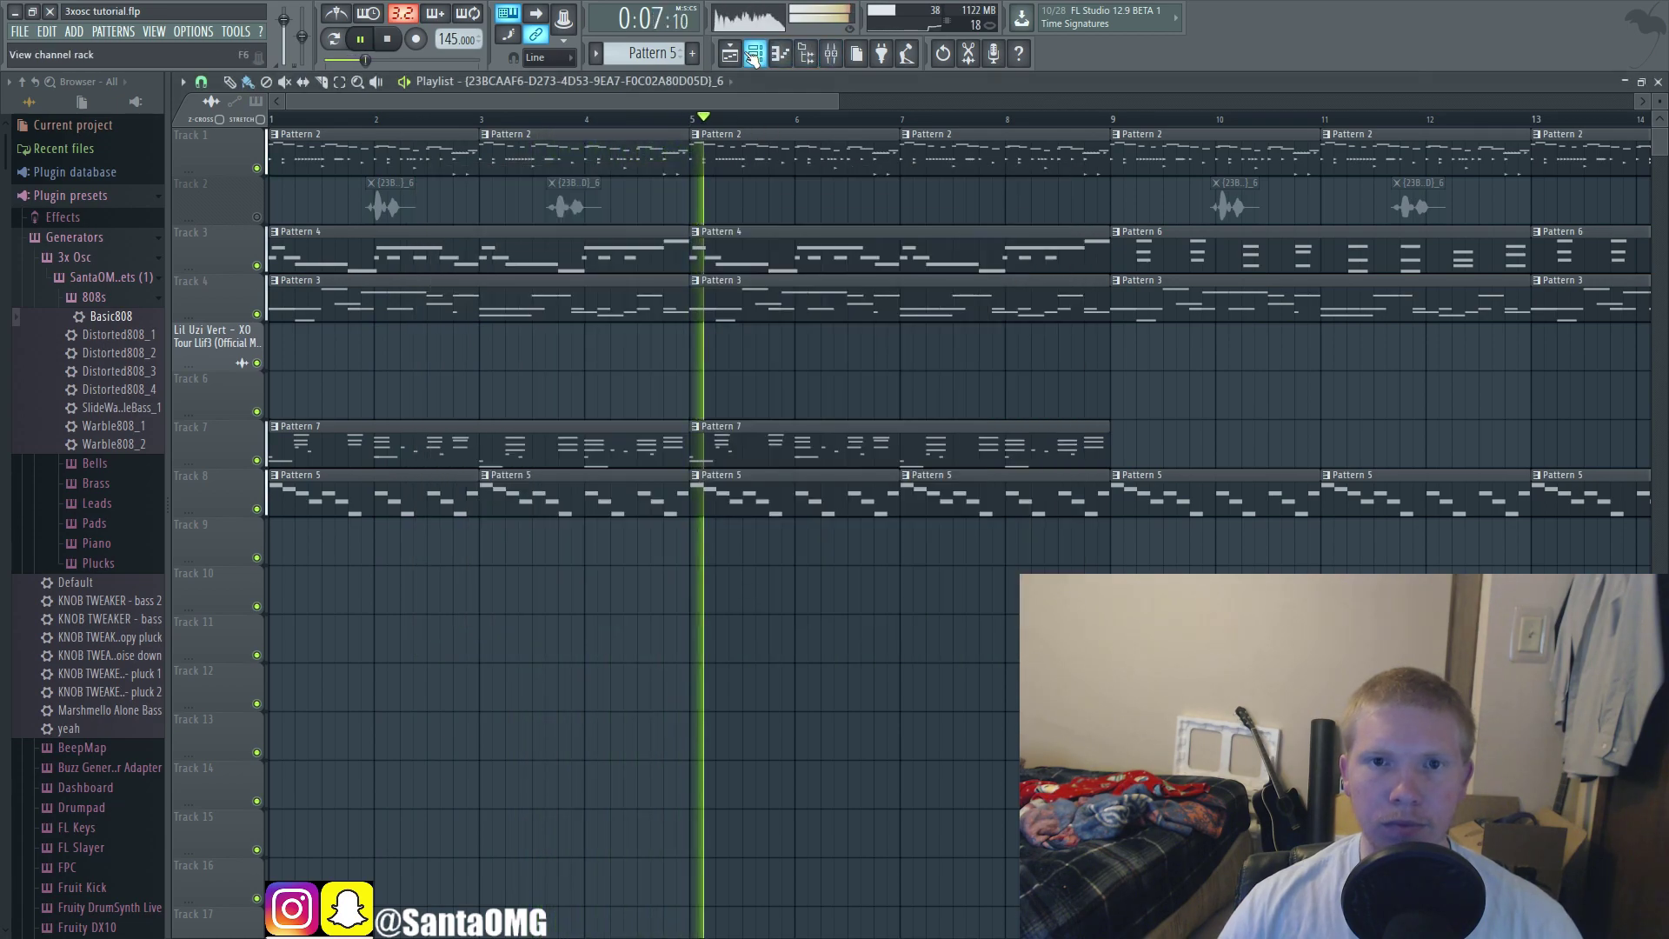
click(831, 54)
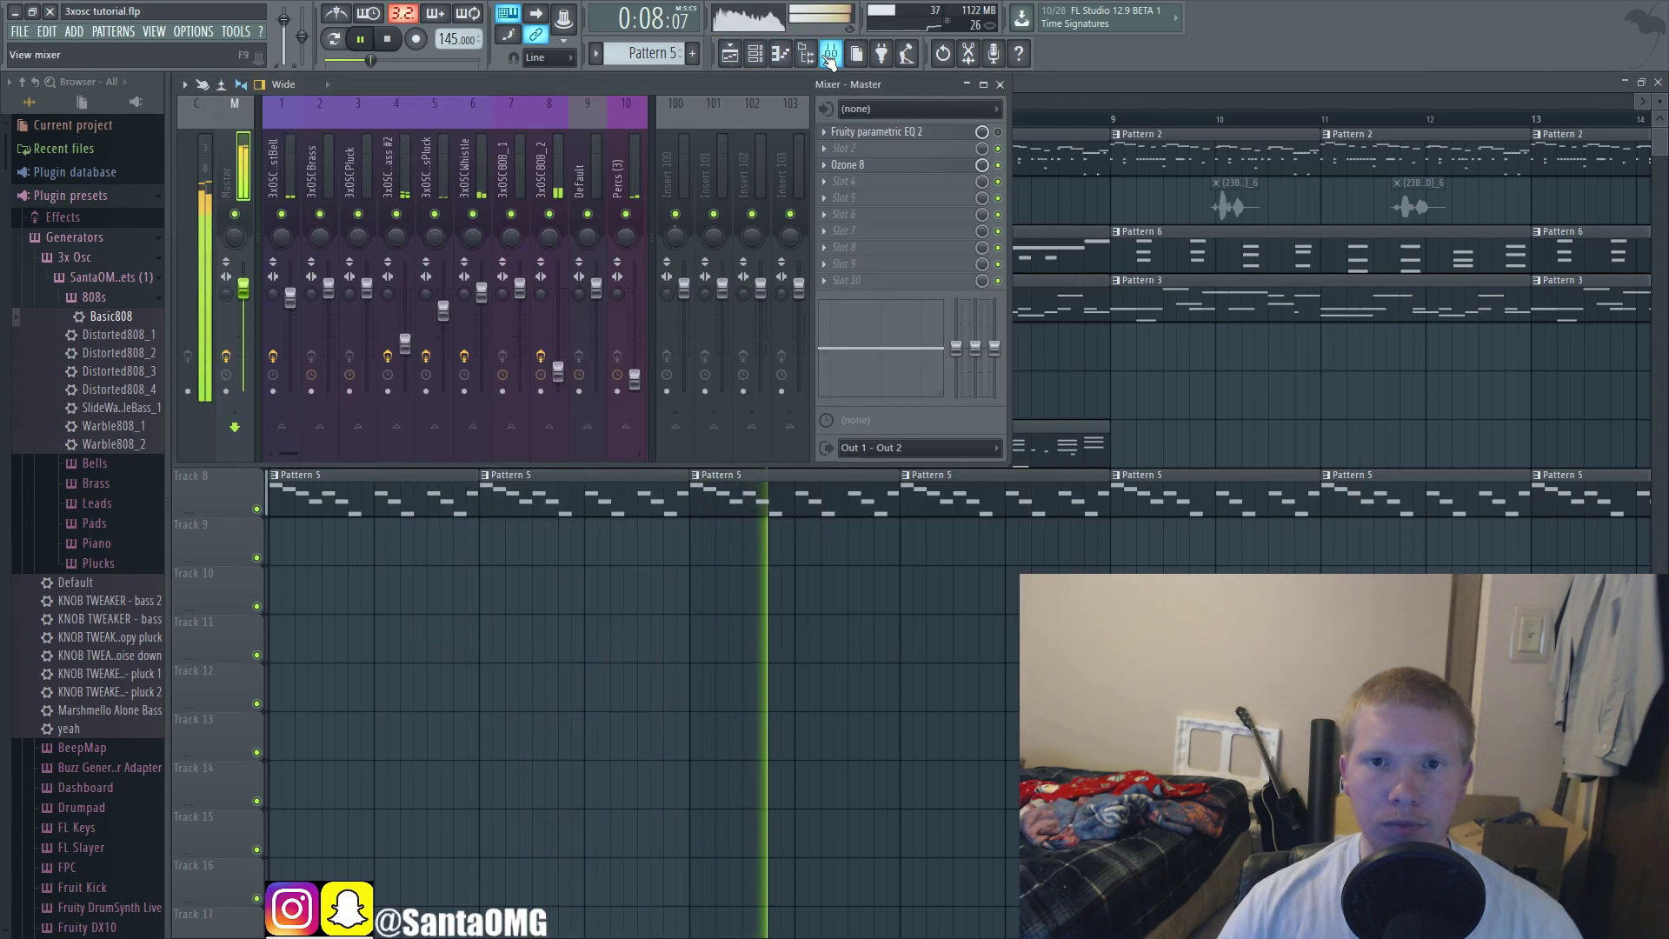
click(779, 54)
drag(882, 177, 1478, 82)
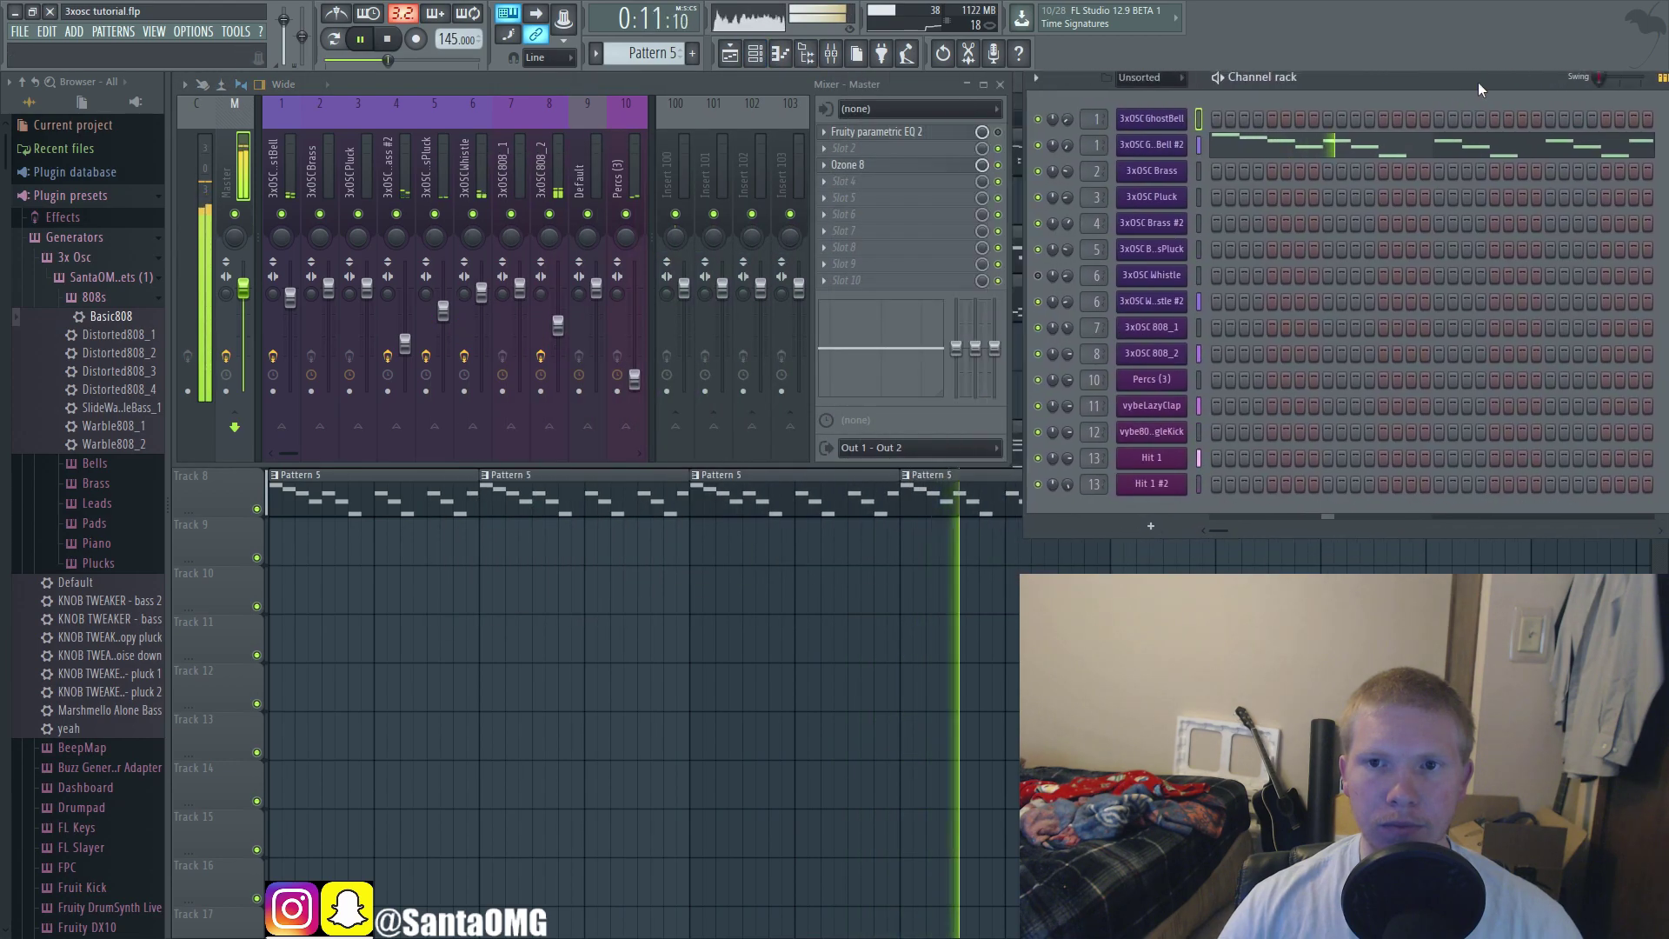
Step: Show the whole arrangement in the playlist while the song plays, and stop playback
click(560, 636)
right_click(559, 636)
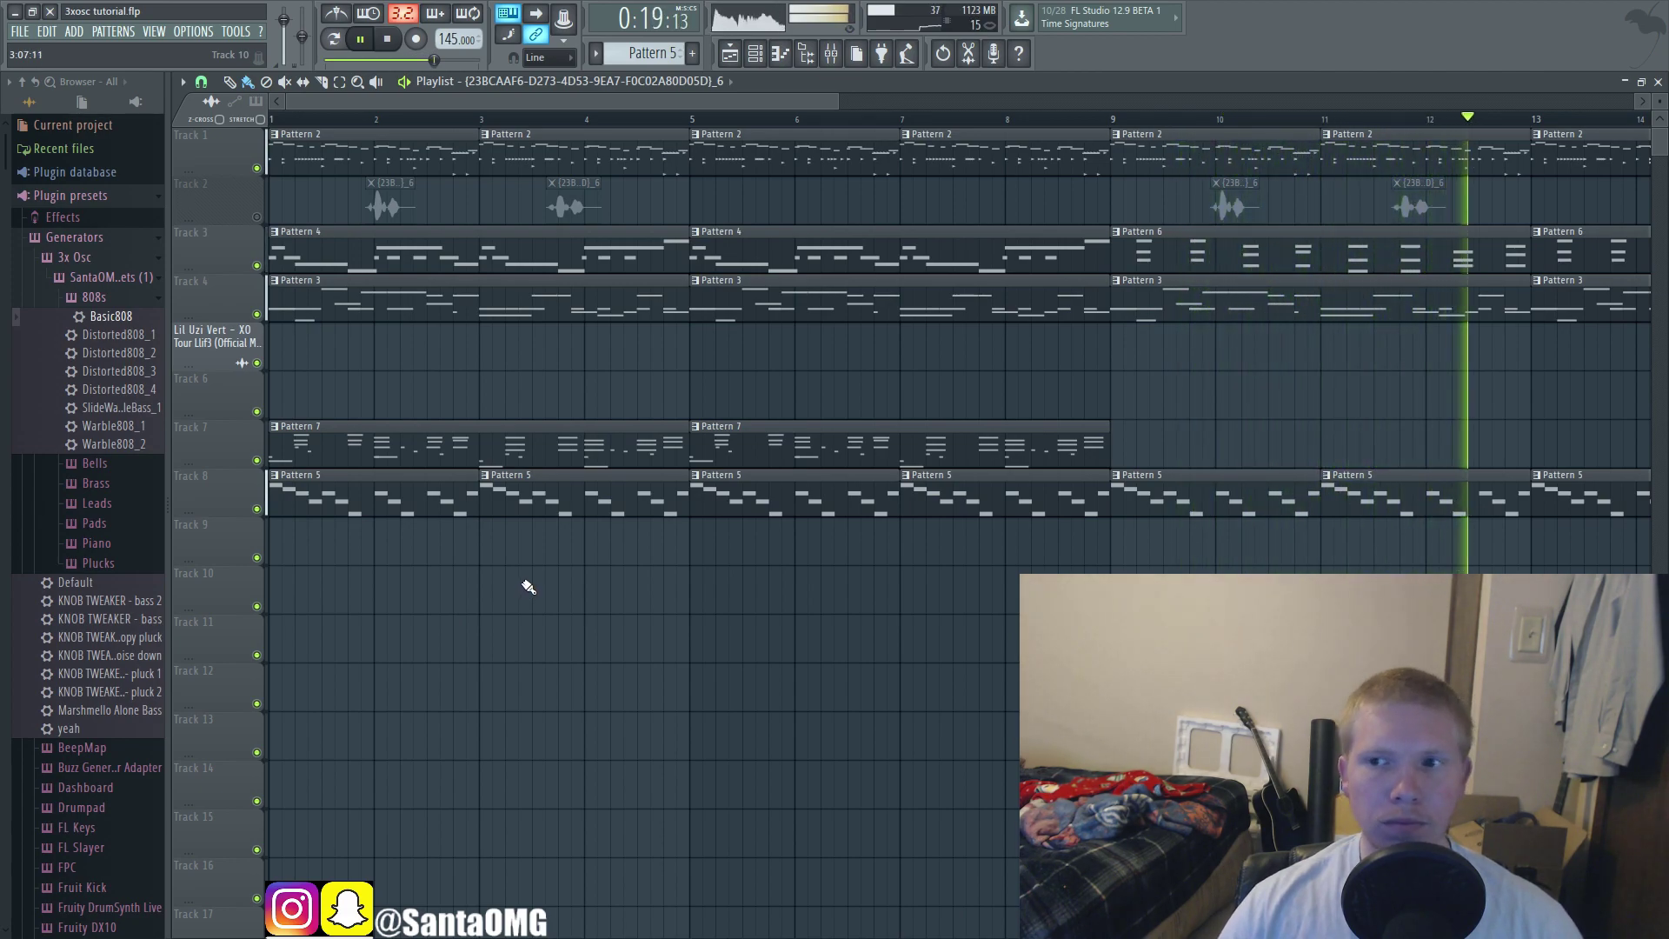
ctrl+right_click(523, 581)
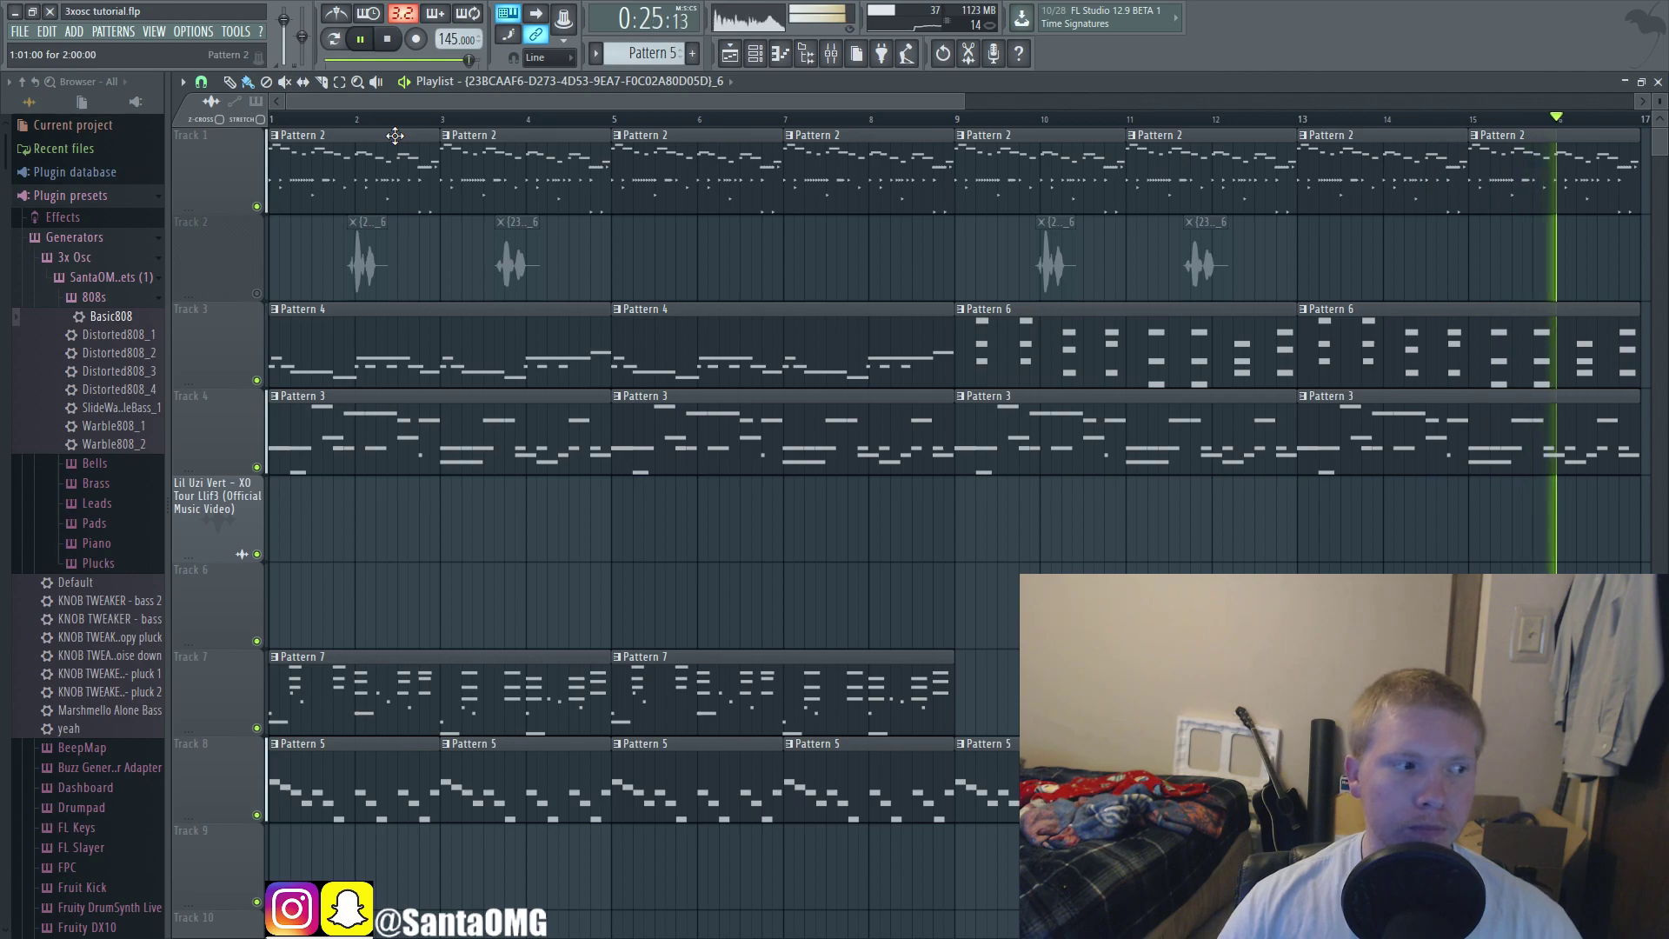
click(391, 39)
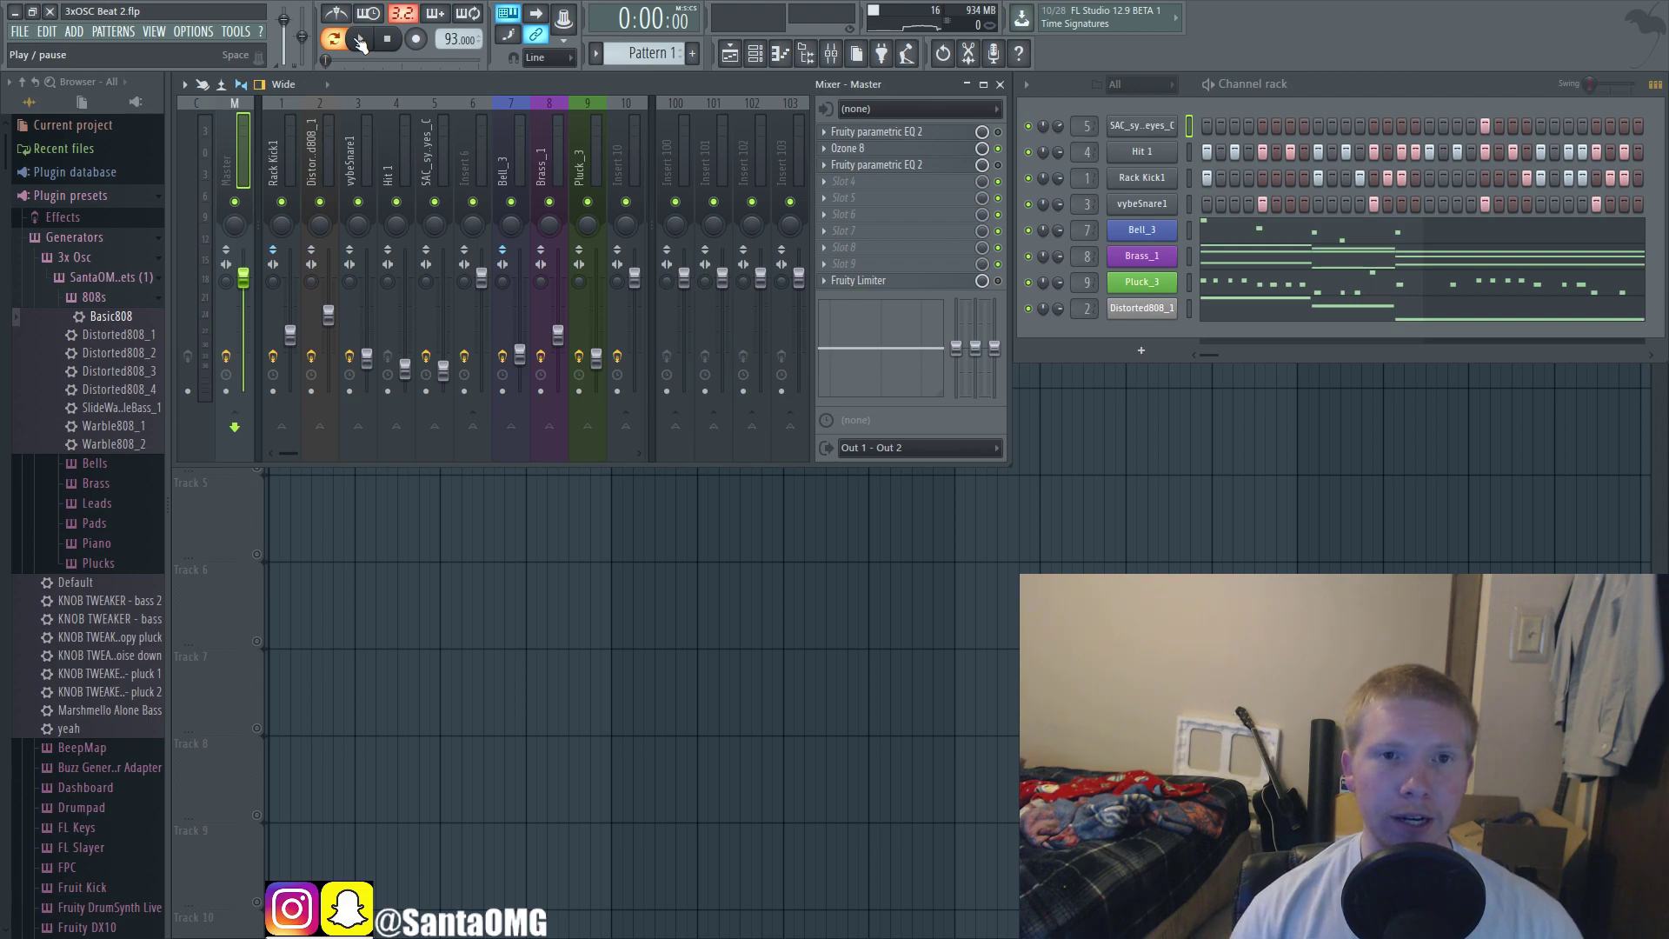
Step: Play Pattern 1 of the 3xOSC Beat 2 project as a preset demo and stop it
click(360, 40)
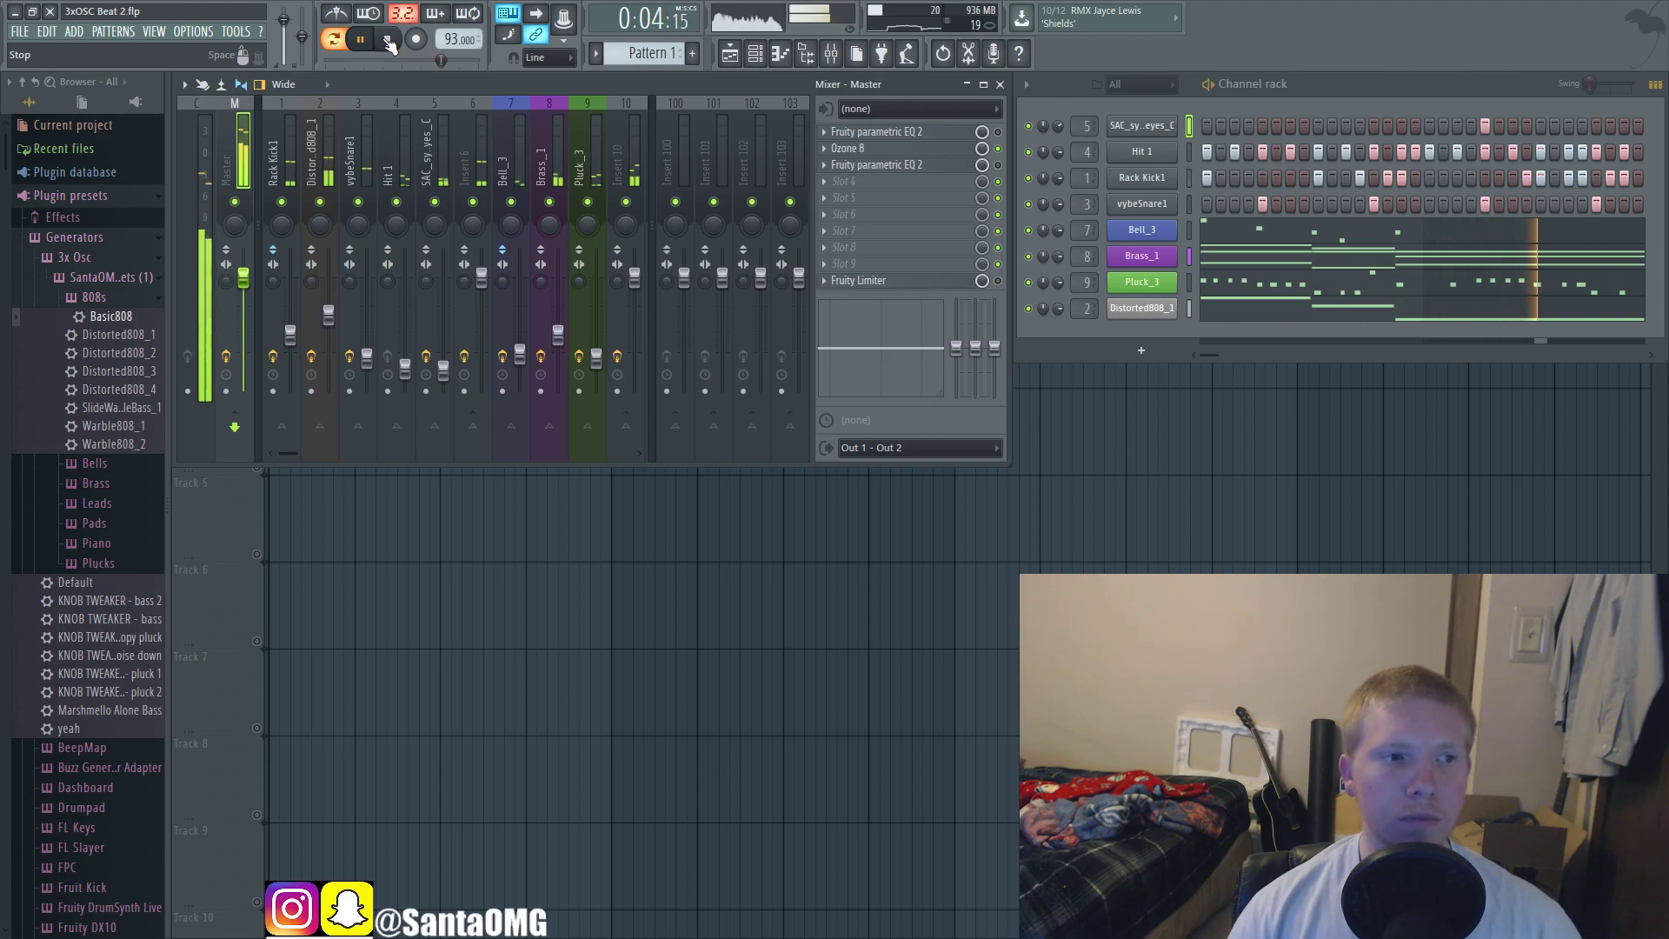
click(388, 41)
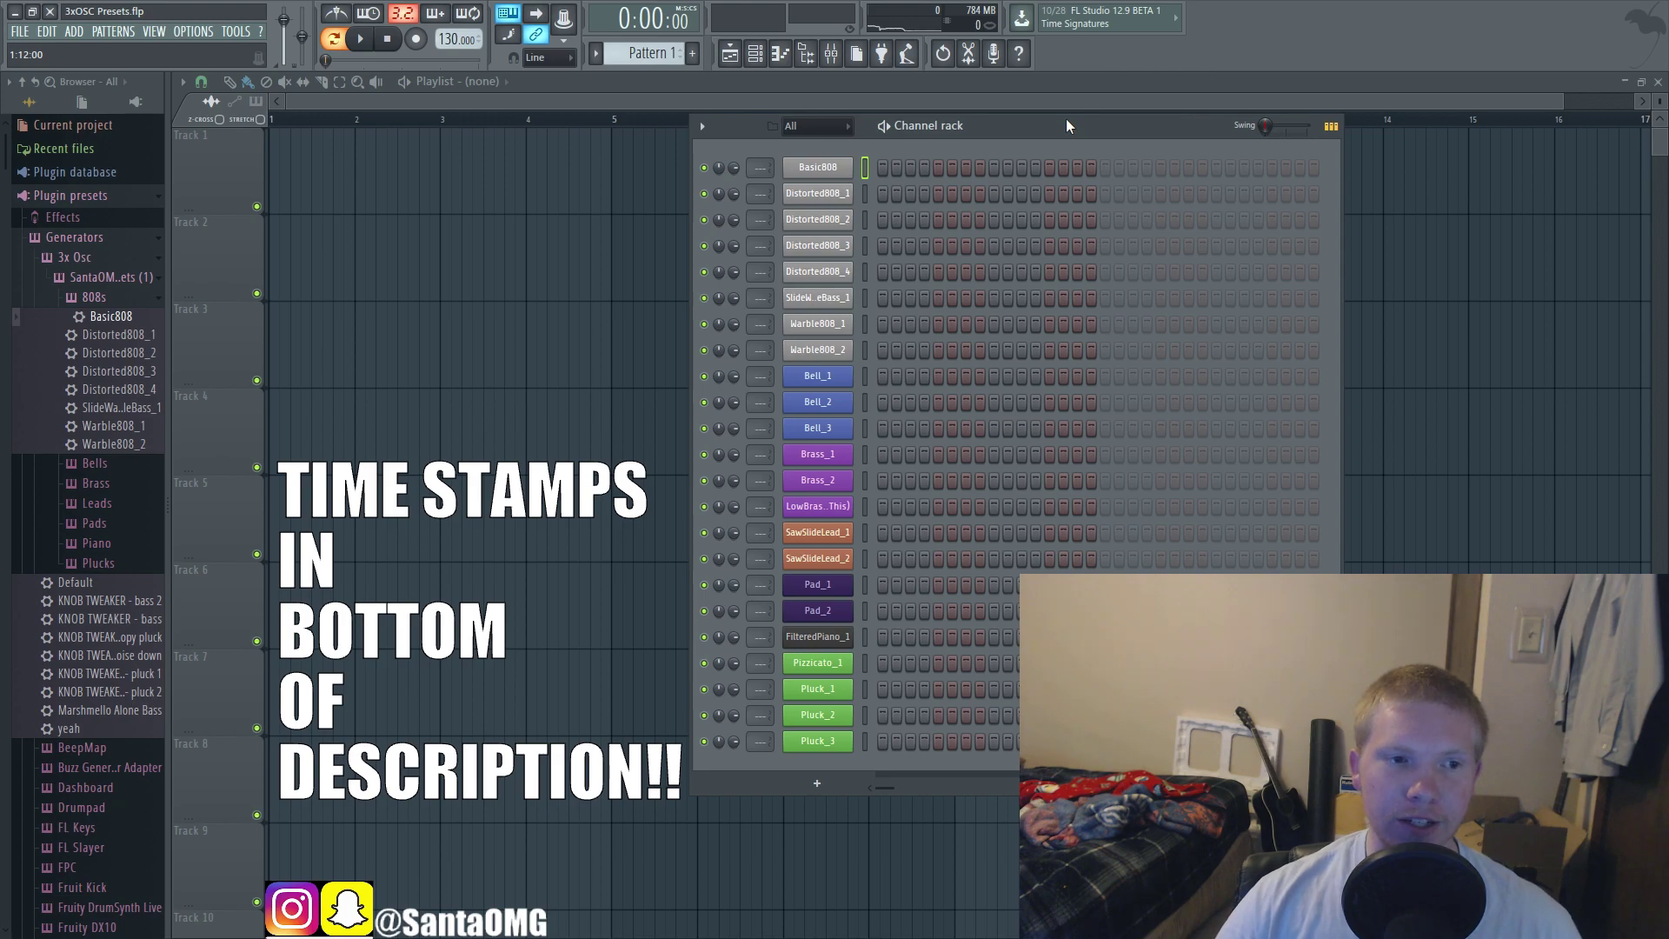
Step: Move the 3xOSC Presets channel rack aside and open the Basic808 channel's pitch envelope settings
drag(1068, 126, 1032, 128)
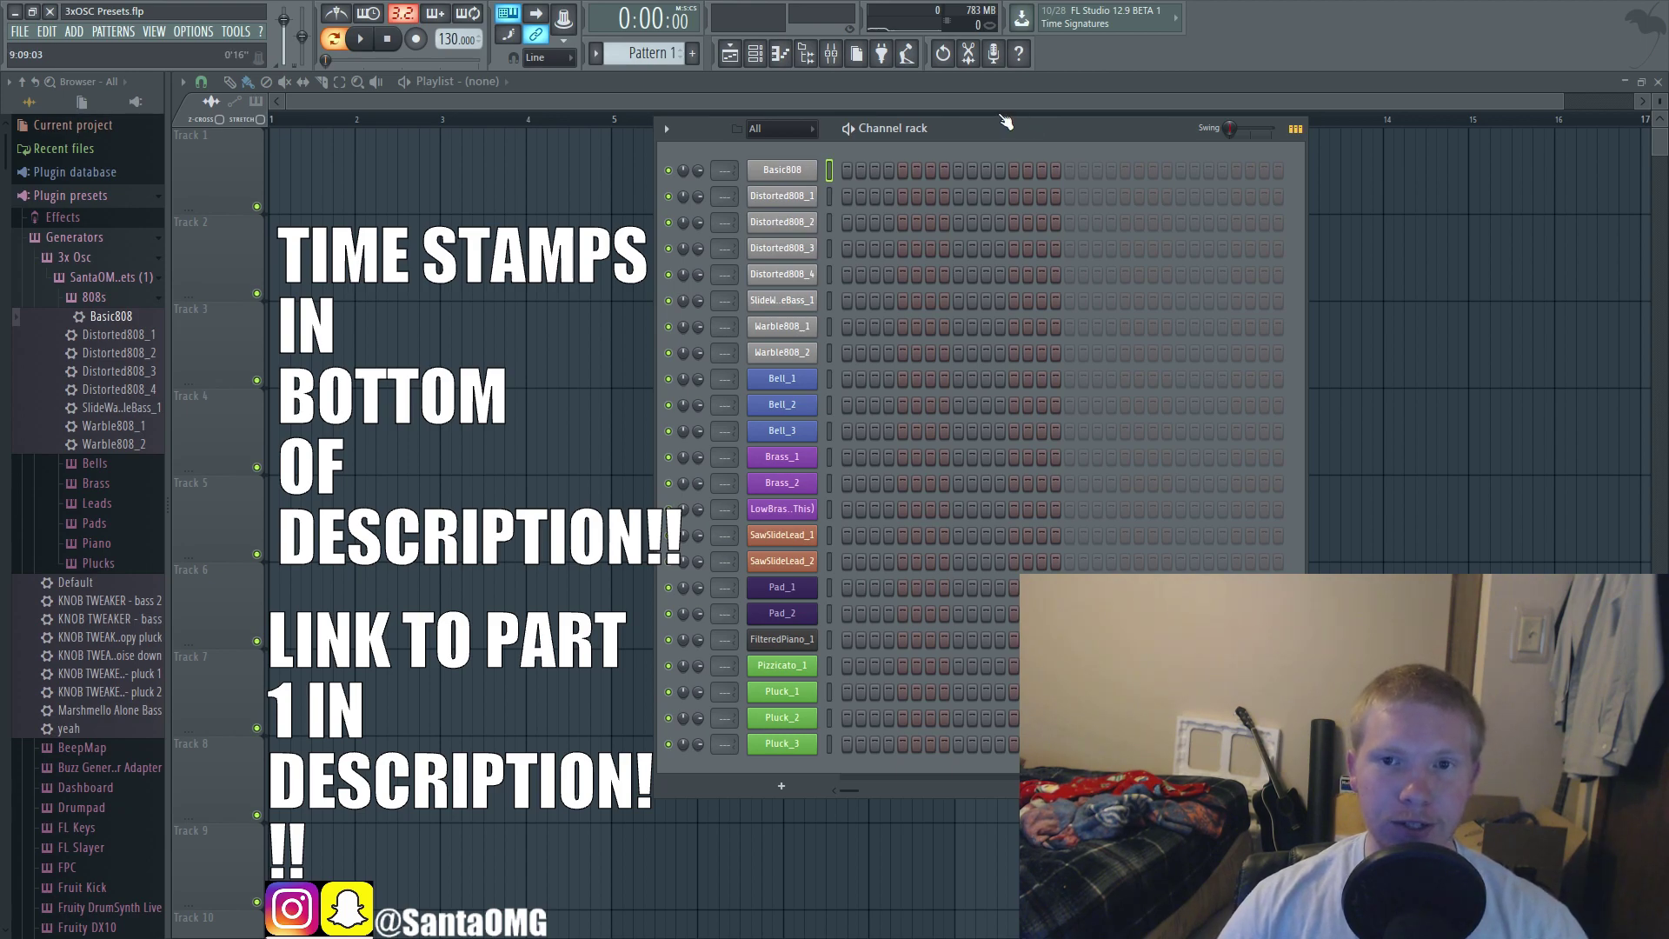
drag(996, 129, 959, 176)
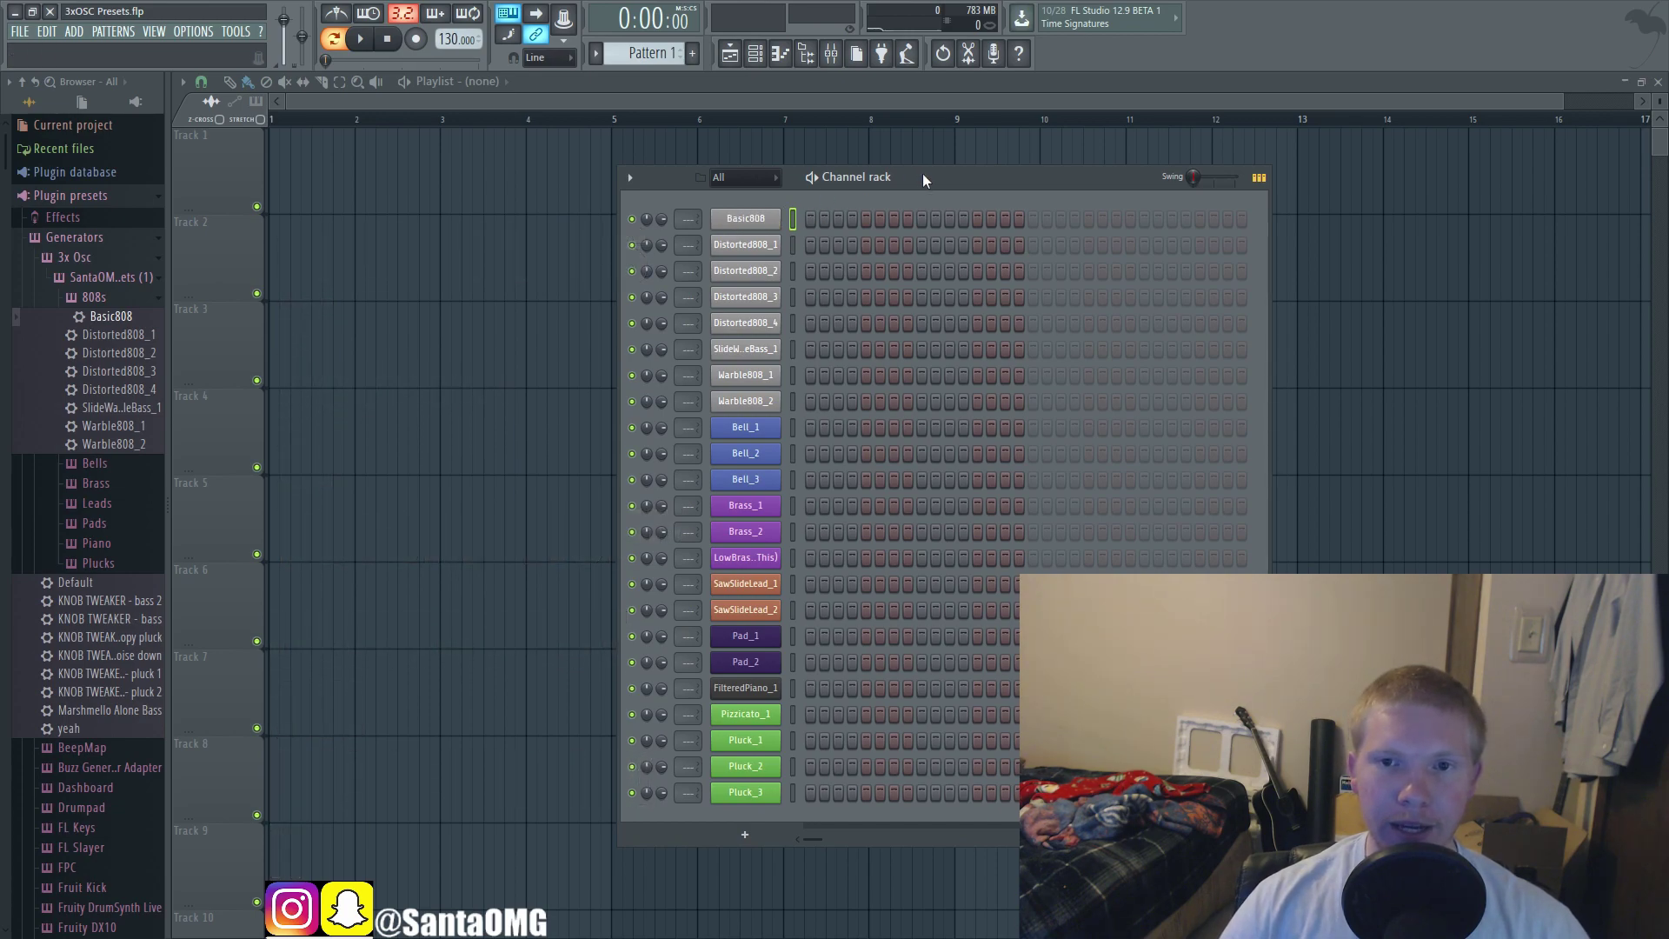
drag(920, 174, 1078, 149)
click(905, 199)
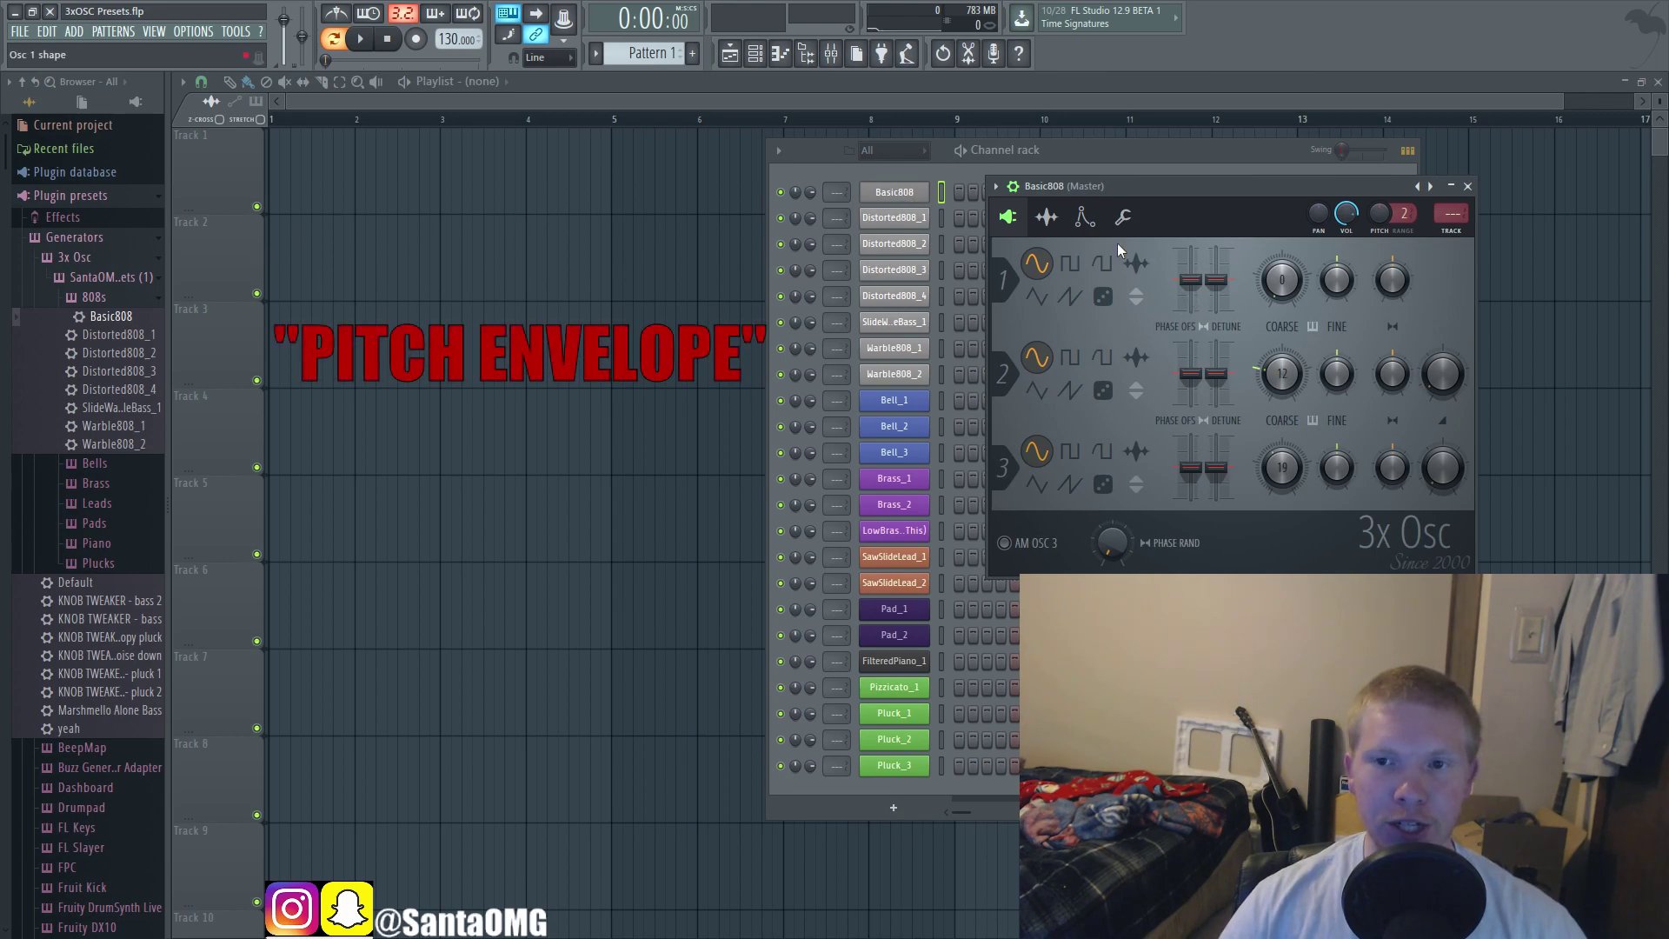
click(1084, 216)
click(1166, 254)
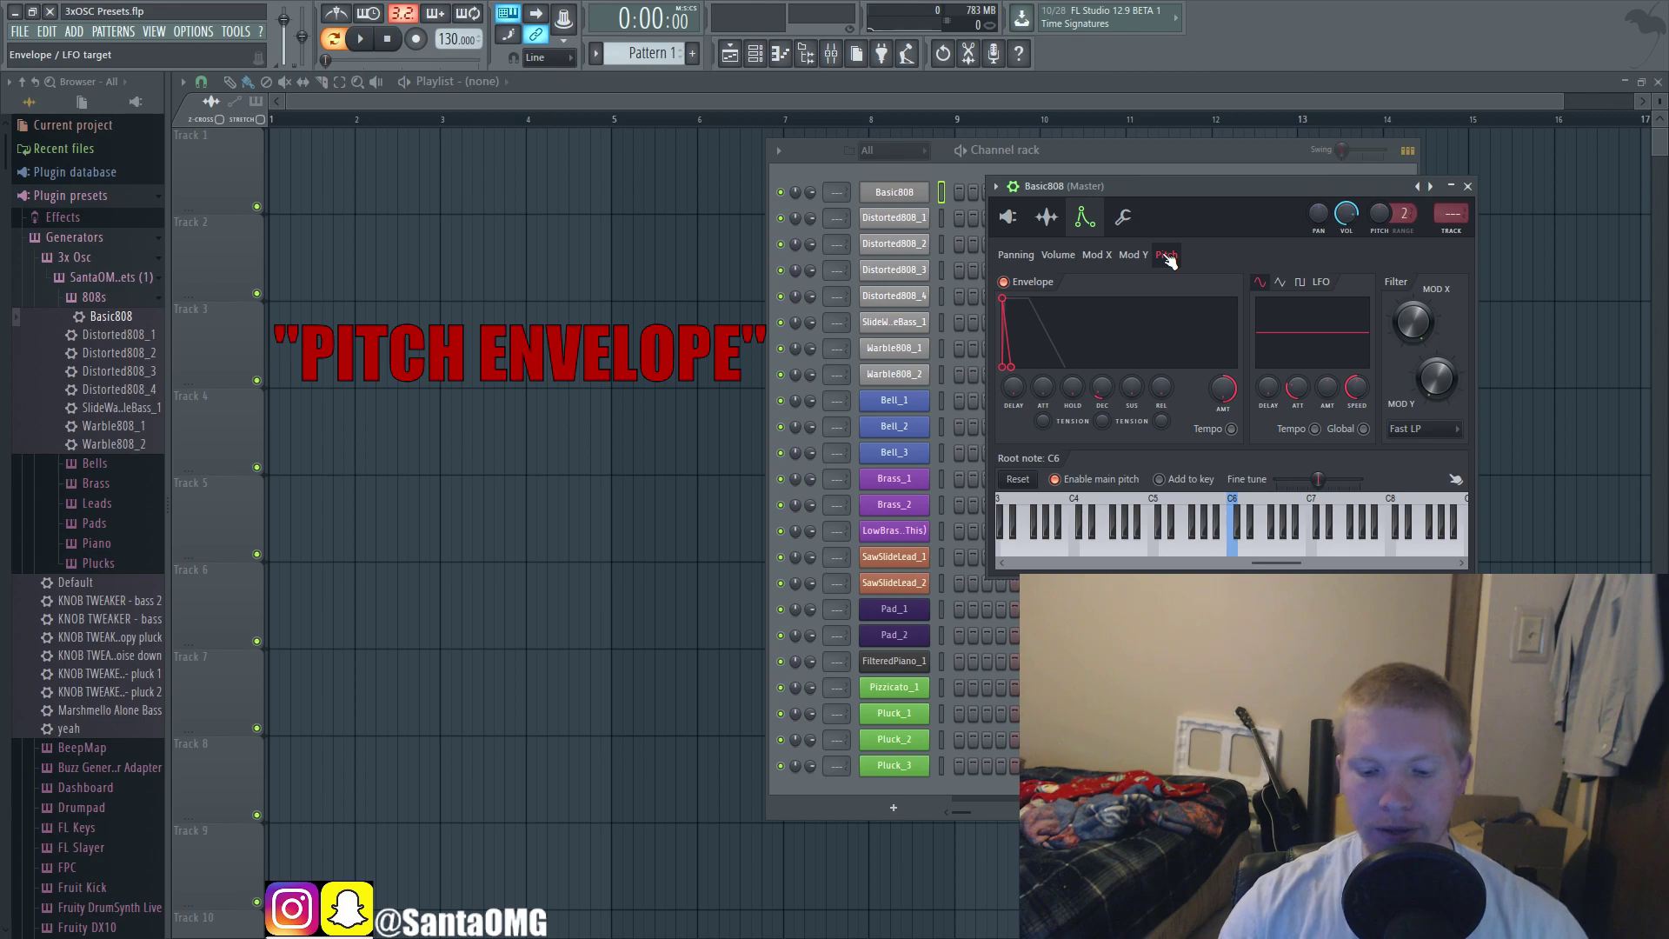
Step: Audition the Basic808 preset by playing C5 repeatedly and several other notes, including D#4
key(z)
key(z)
key(z)
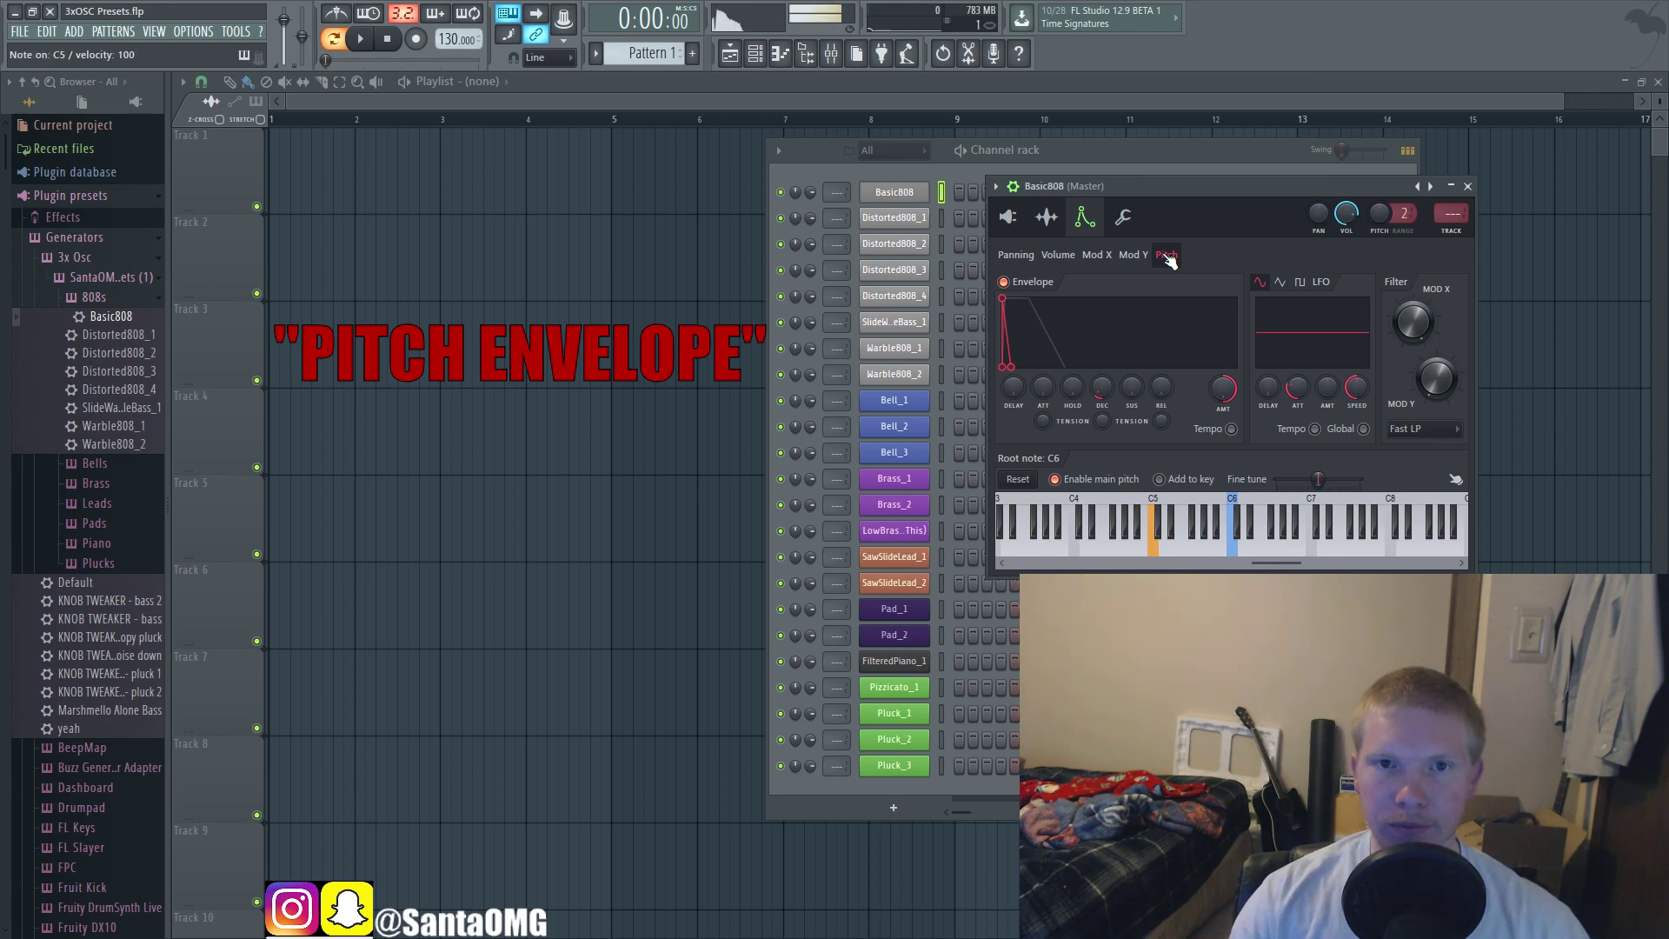
key(z)
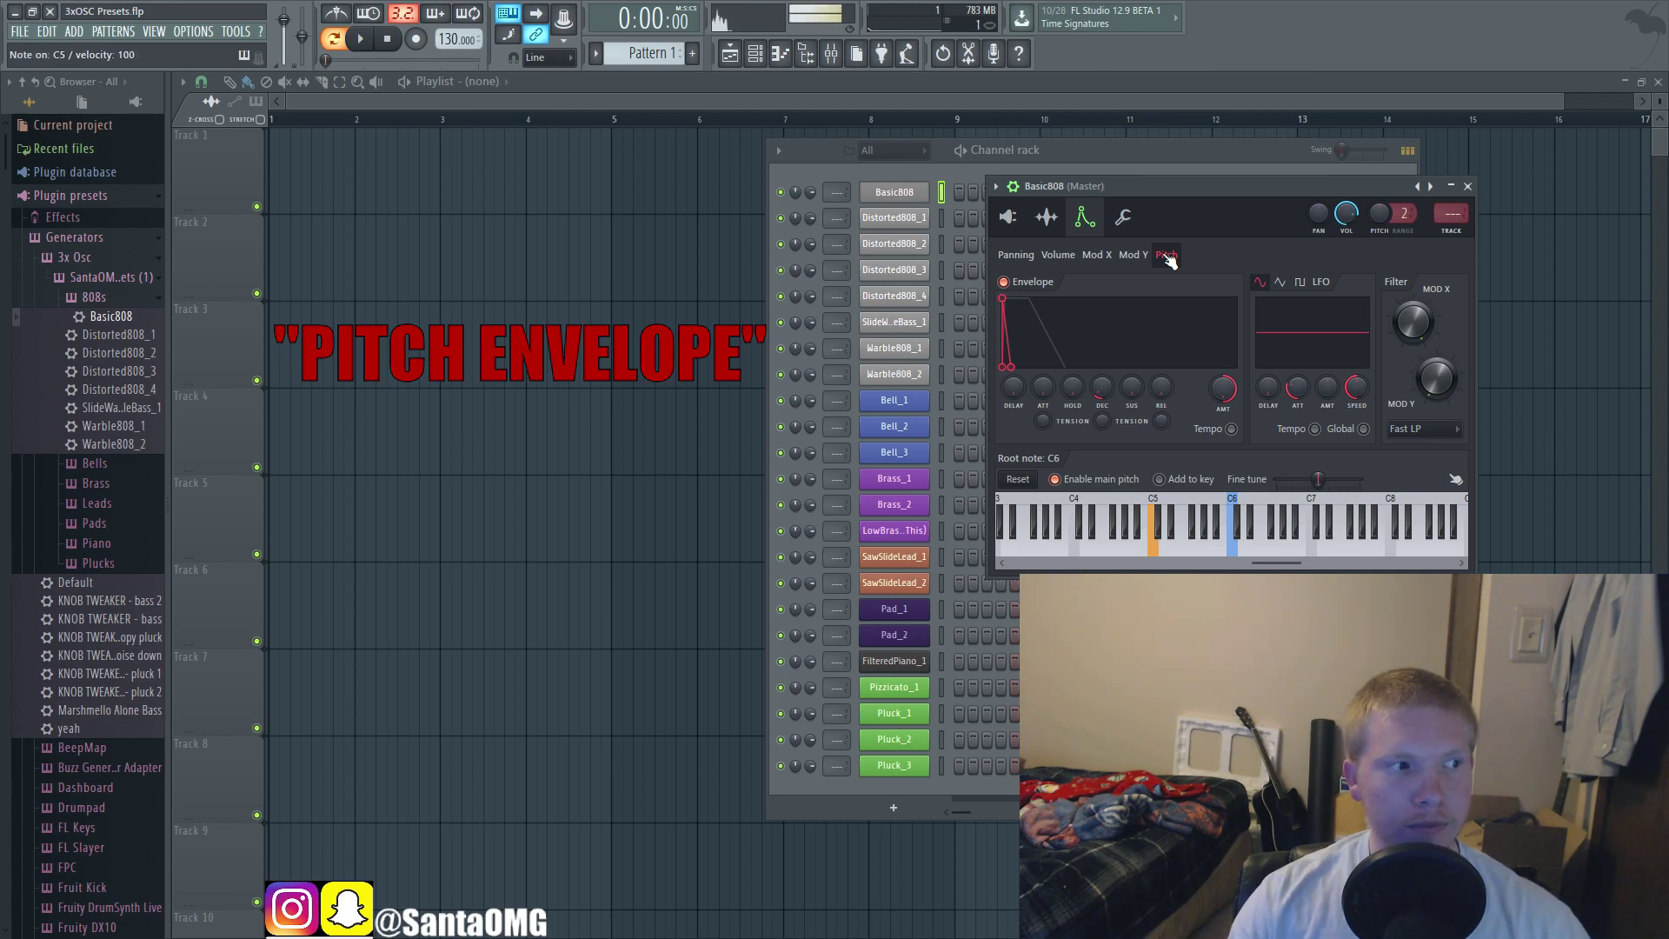
key(j)
key(r)
key(d)
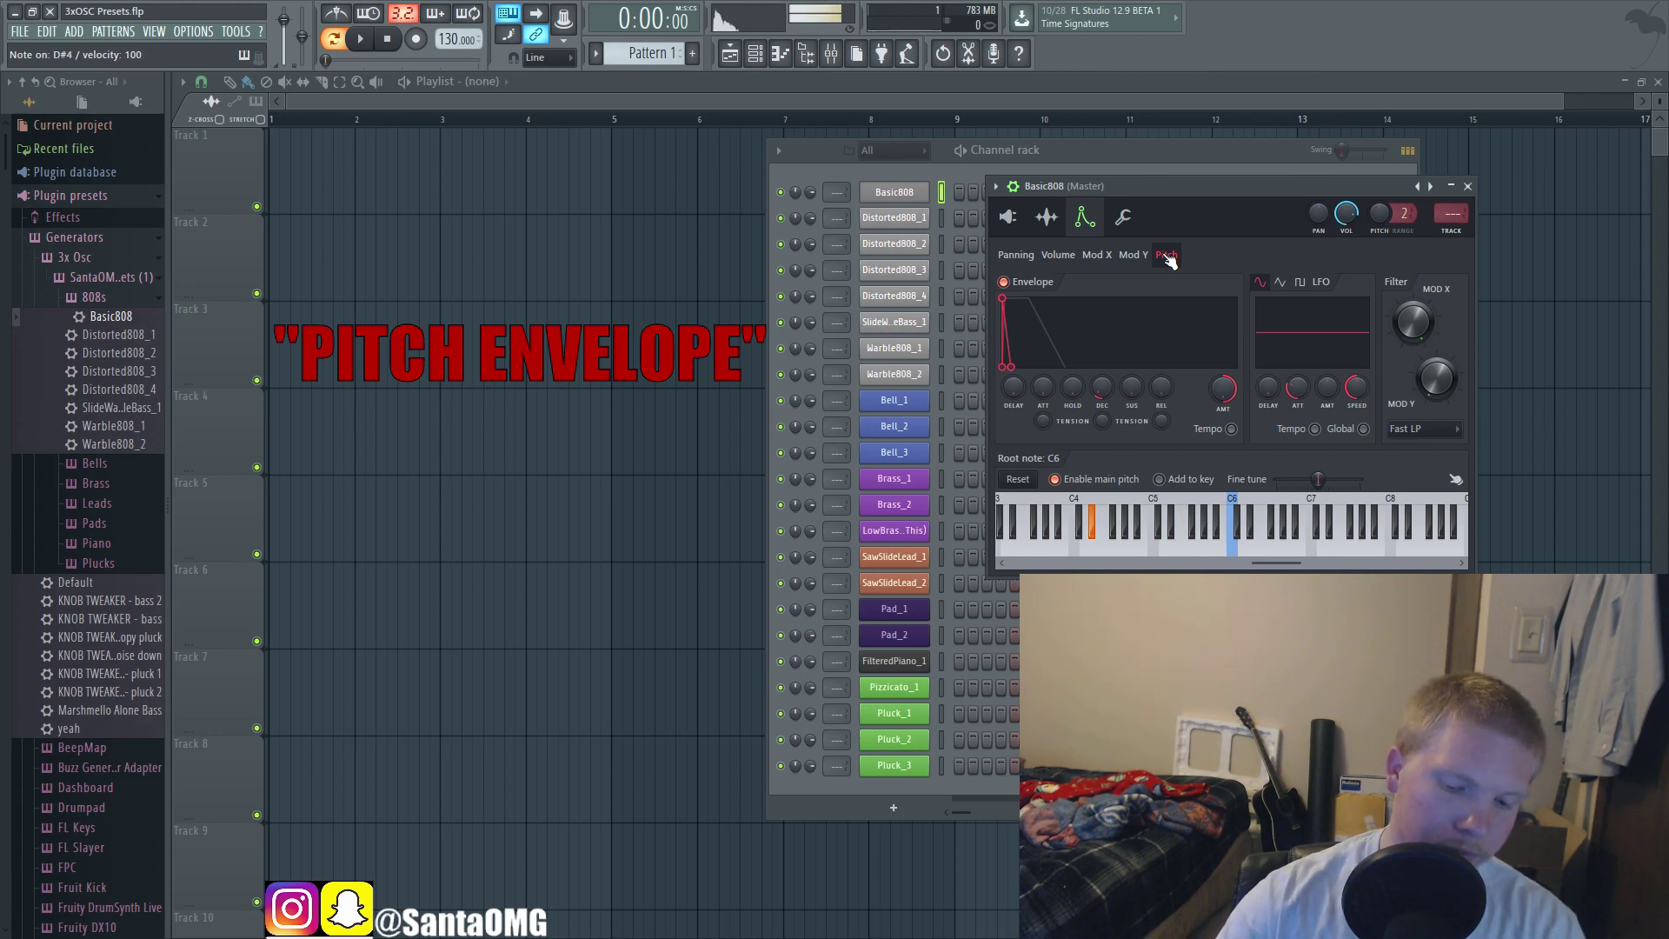
key(d)
key(v)
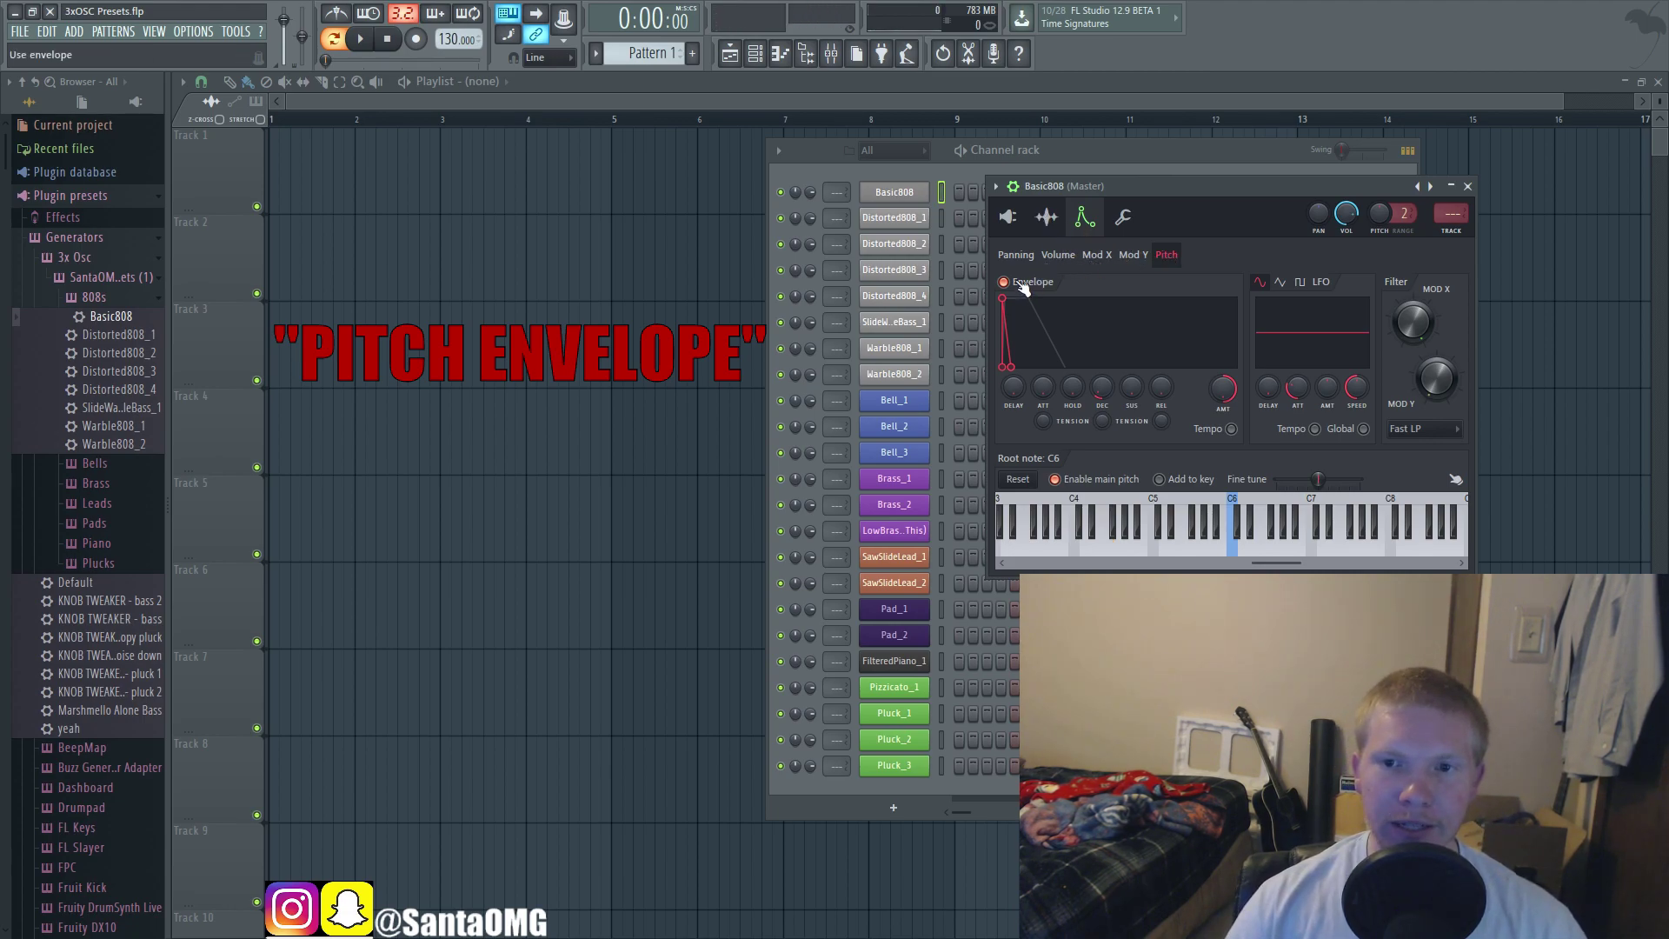
Step: Move the Basic808 window aside and compare B4 with its pitch envelope switched off and back on
drag(1151, 187, 788, 189)
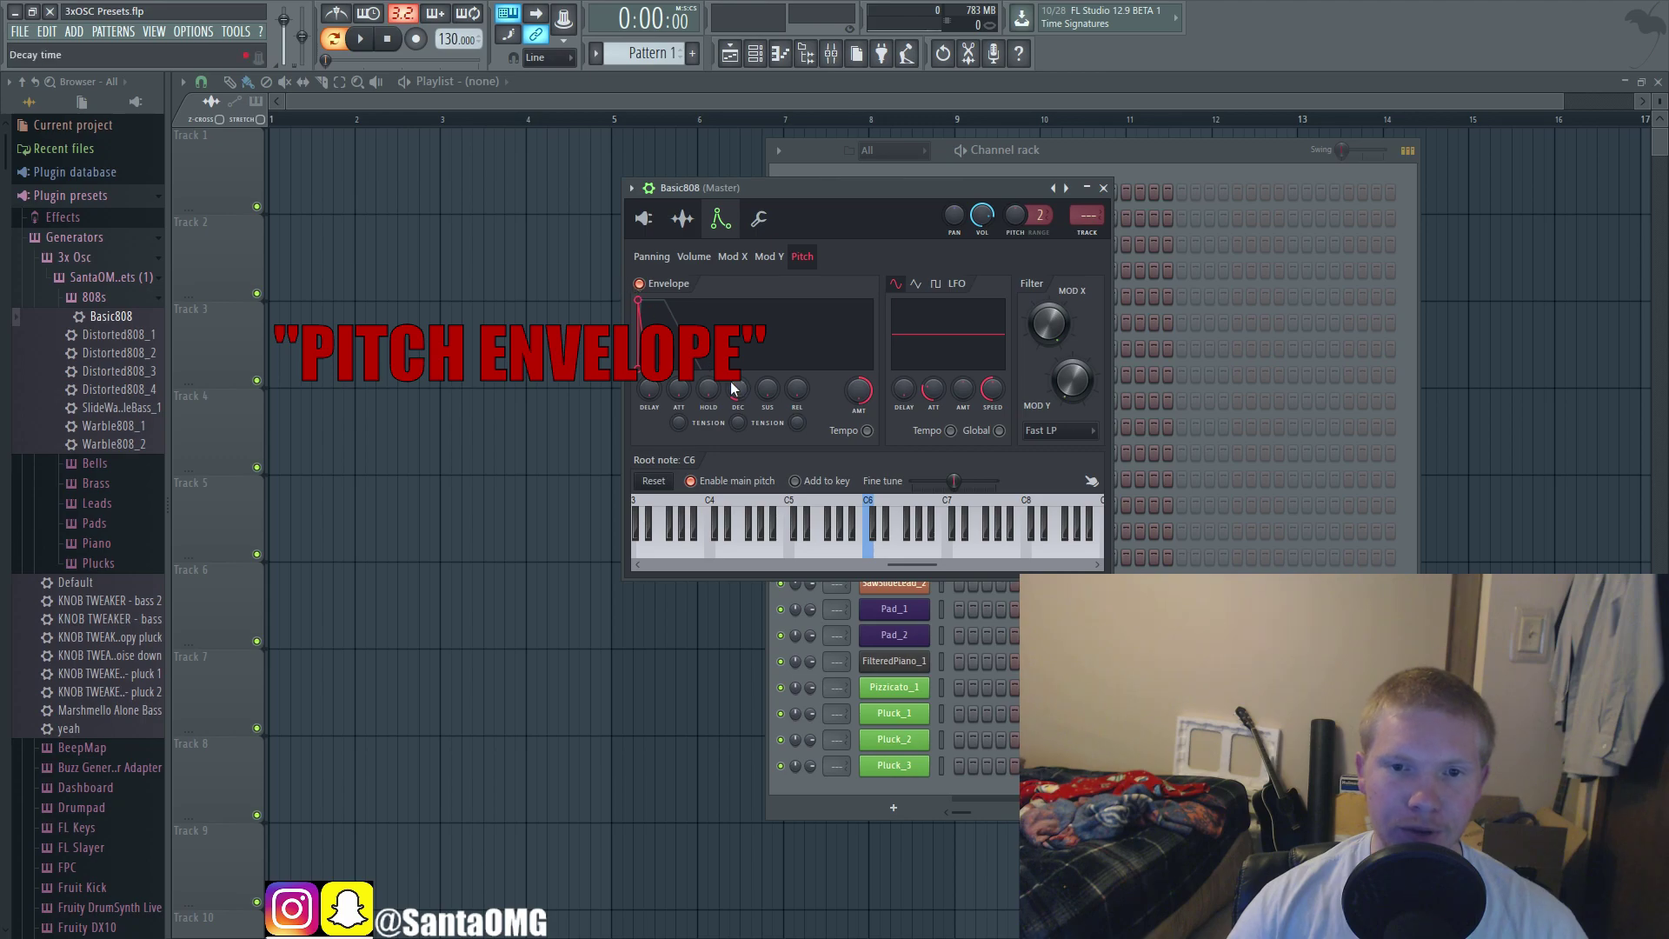
key(m)
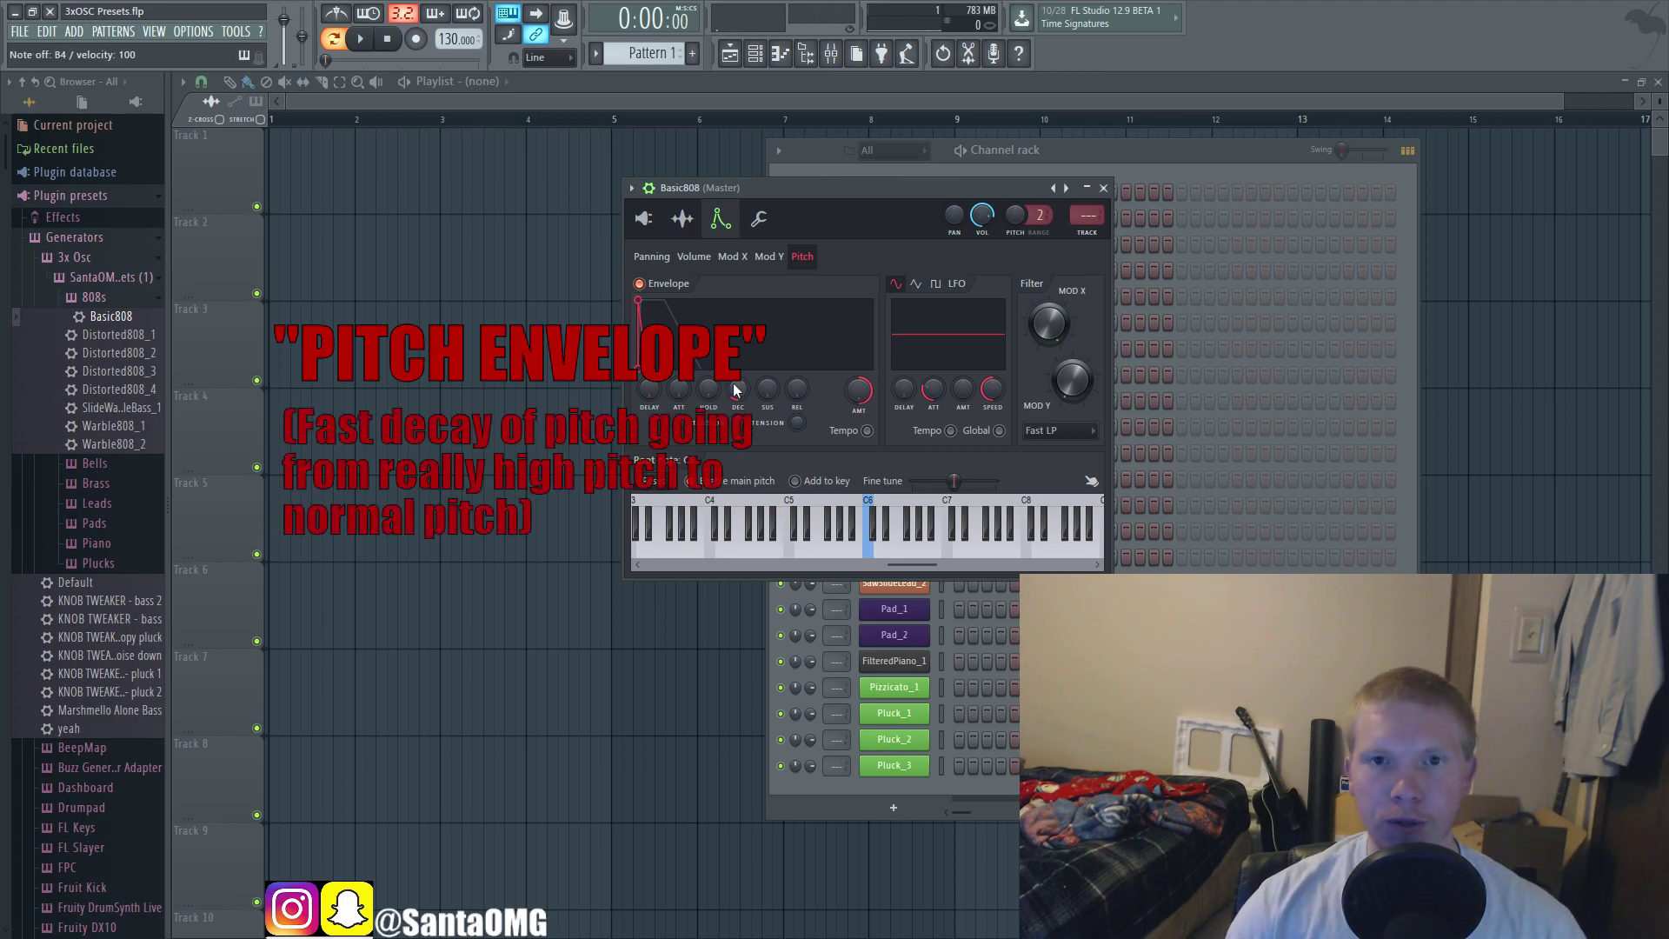
click(640, 284)
key(m)
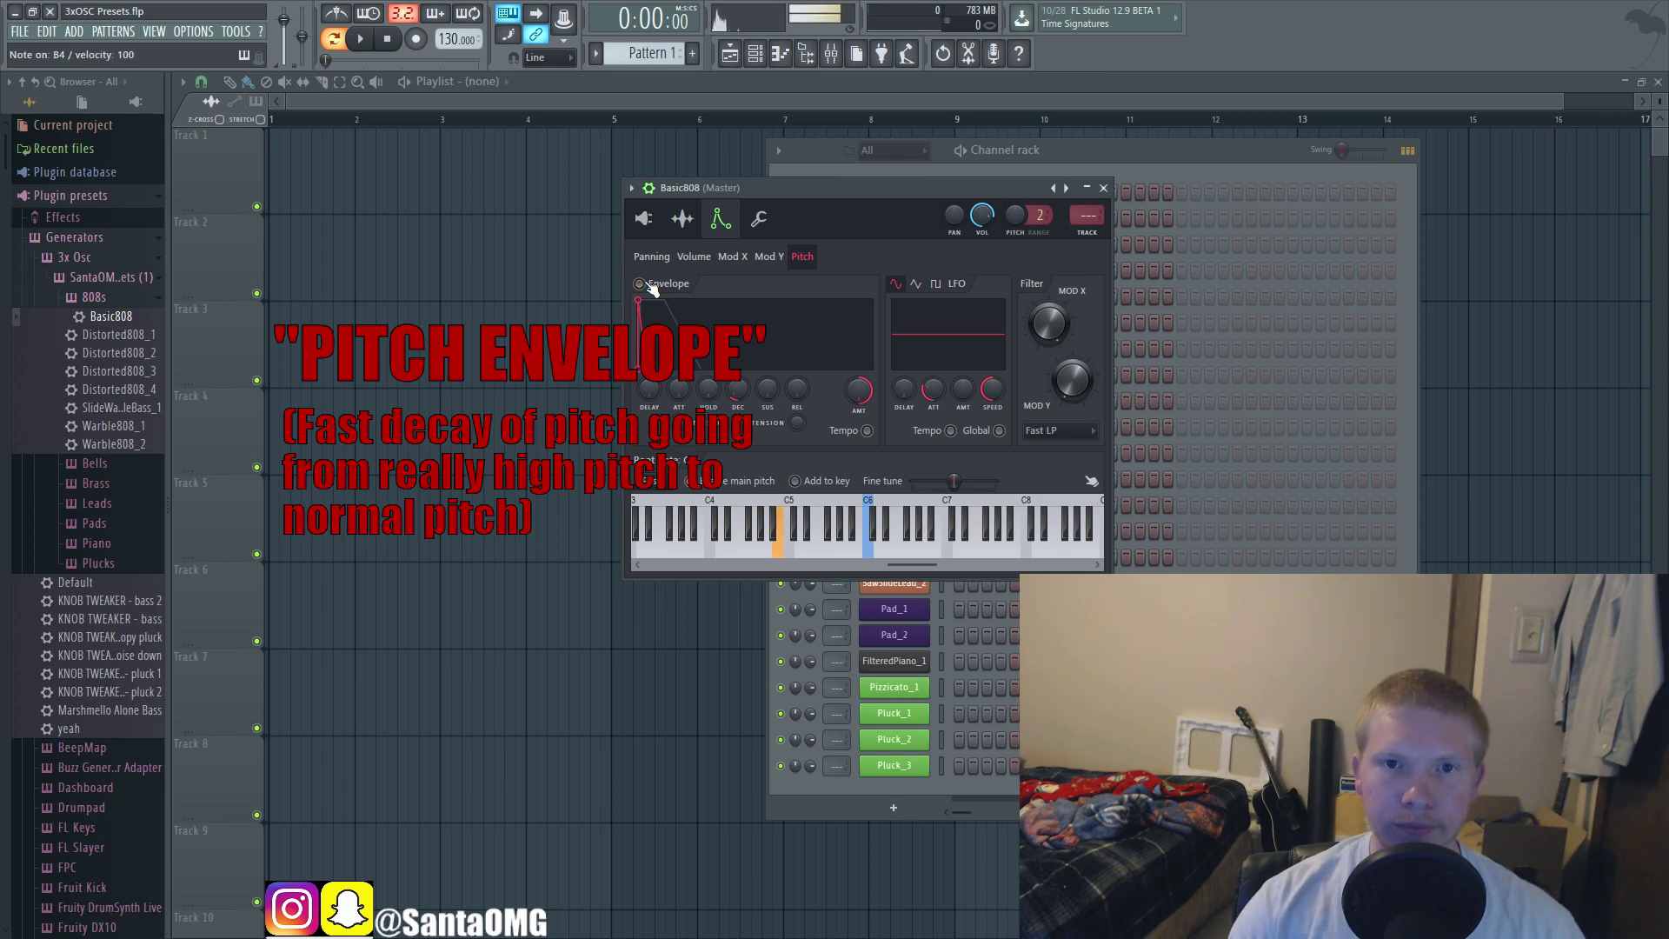
key(m)
click(643, 285)
key(m)
key(m)
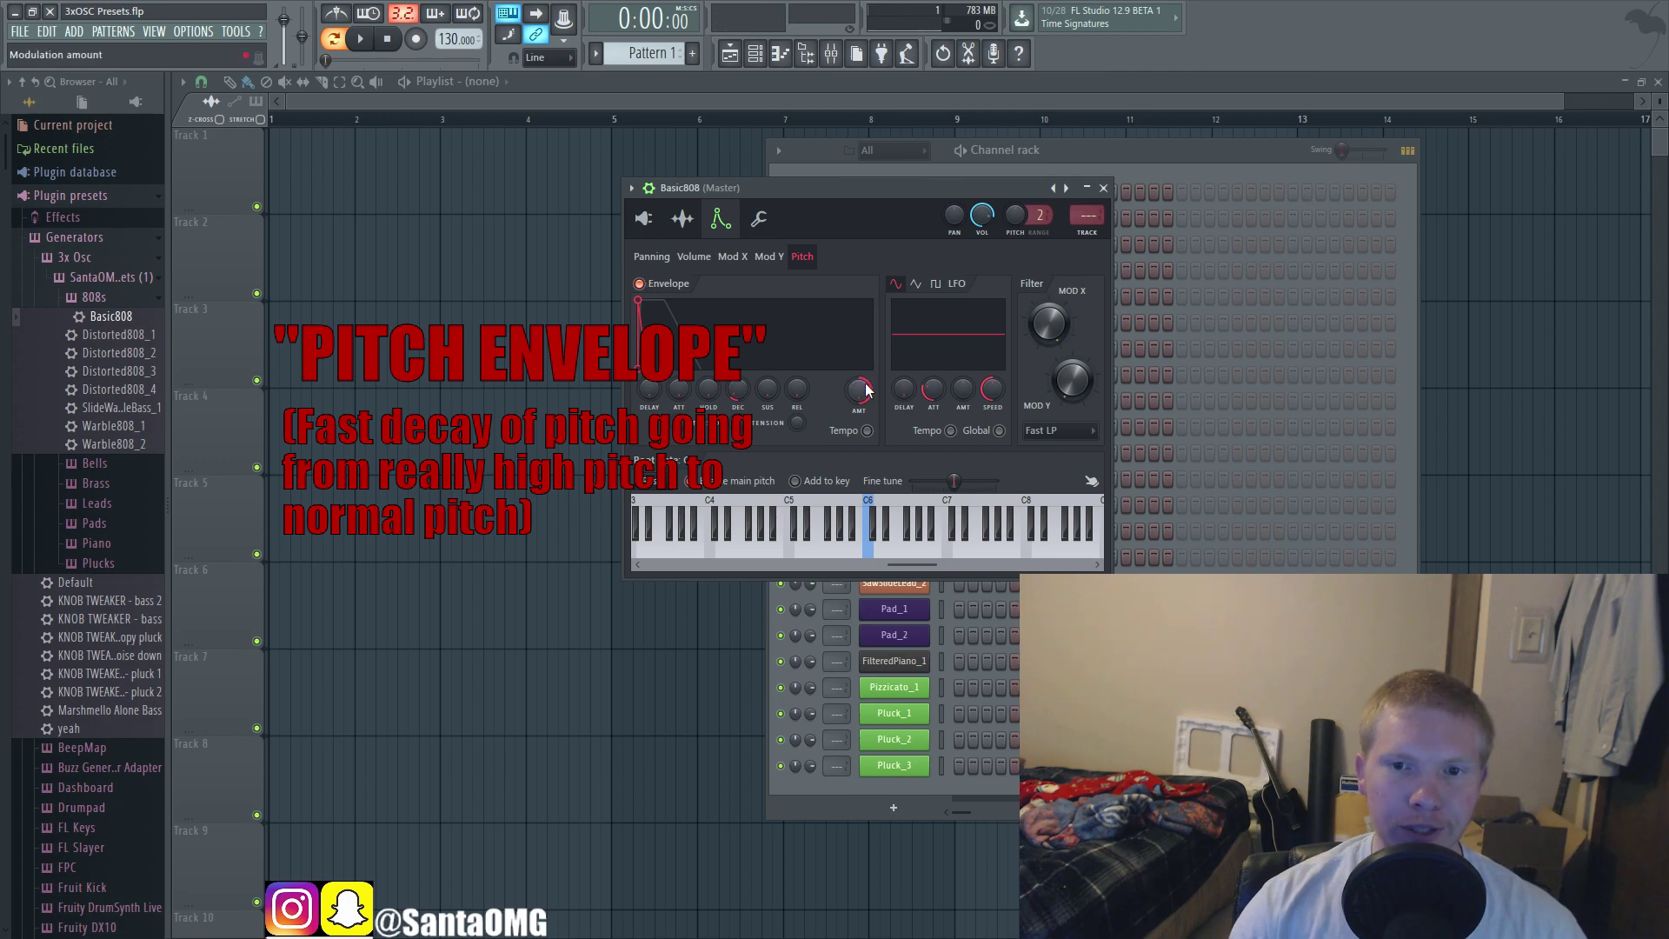
Step: Audition B4 repeatedly, lower Basic808's pitch envelope amount slightly, and reposition the window to uncover the first channels
key(m)
key(m)
key(m)
key(m)
drag(861, 387, 859, 395)
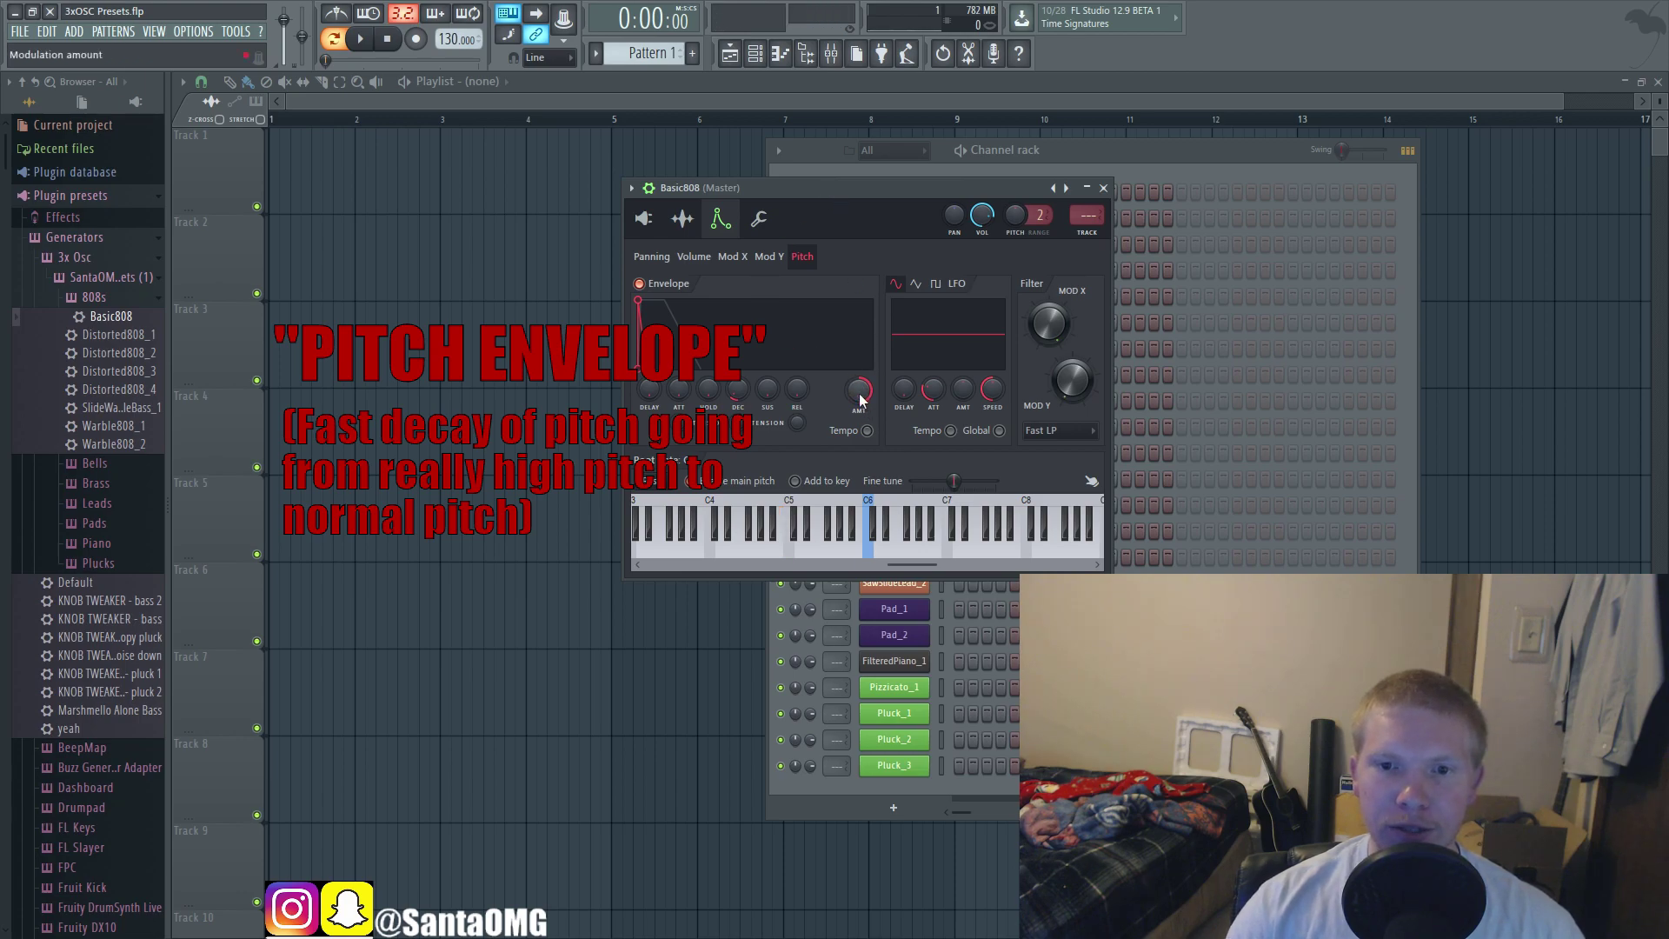
key(m)
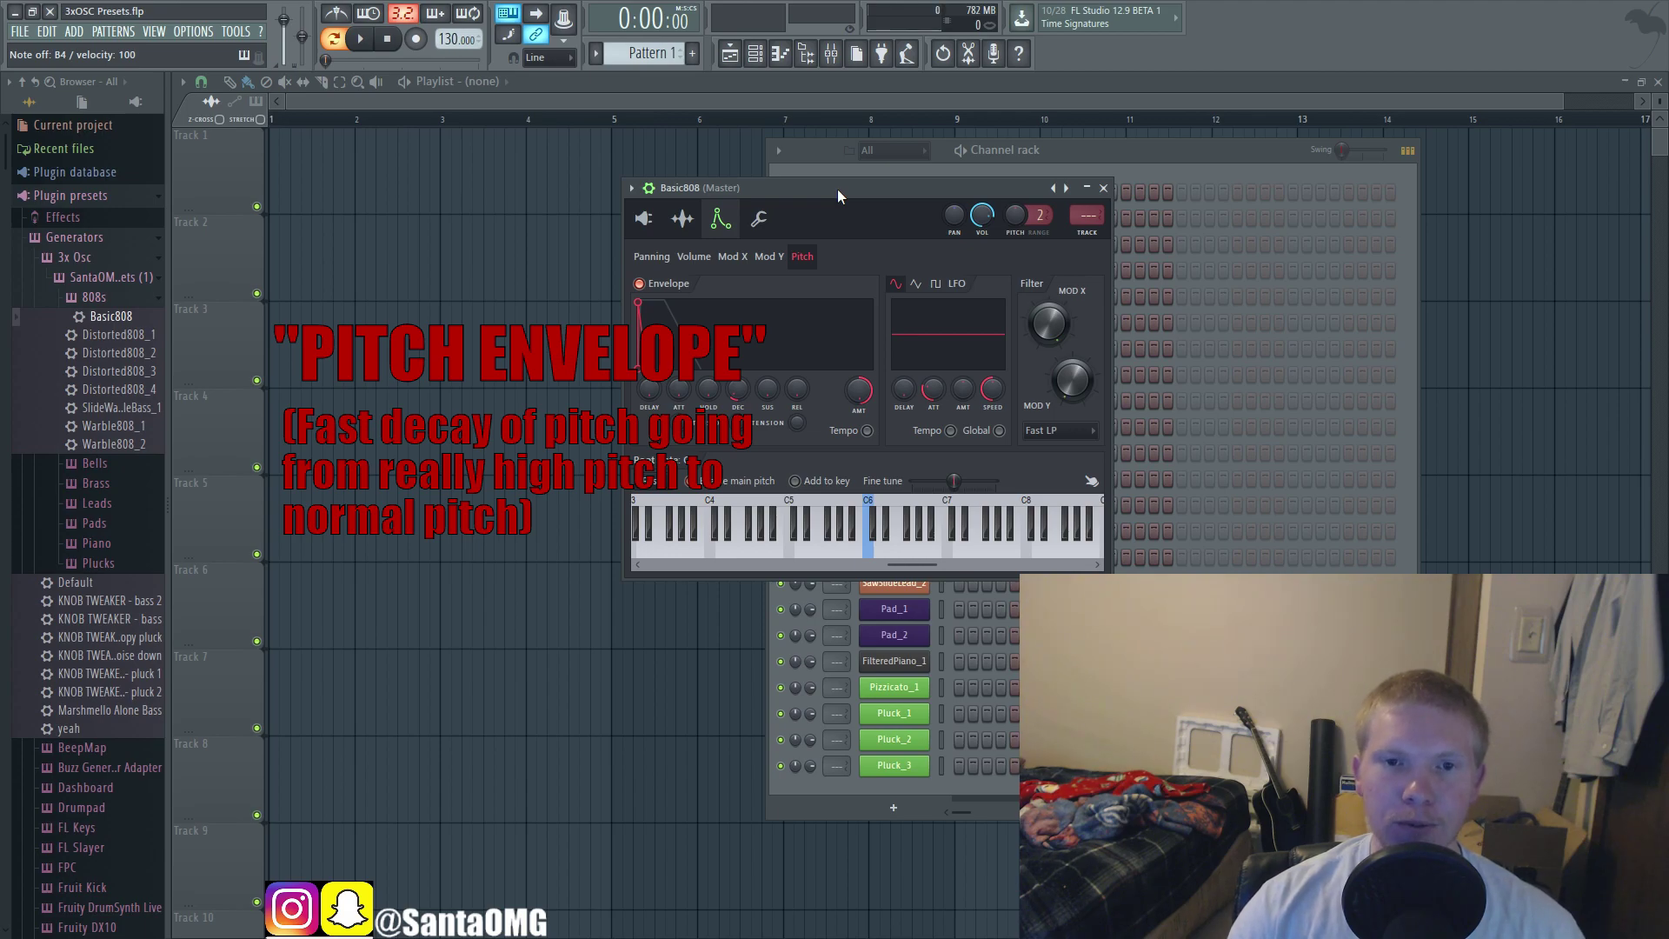
drag(878, 191, 1006, 245)
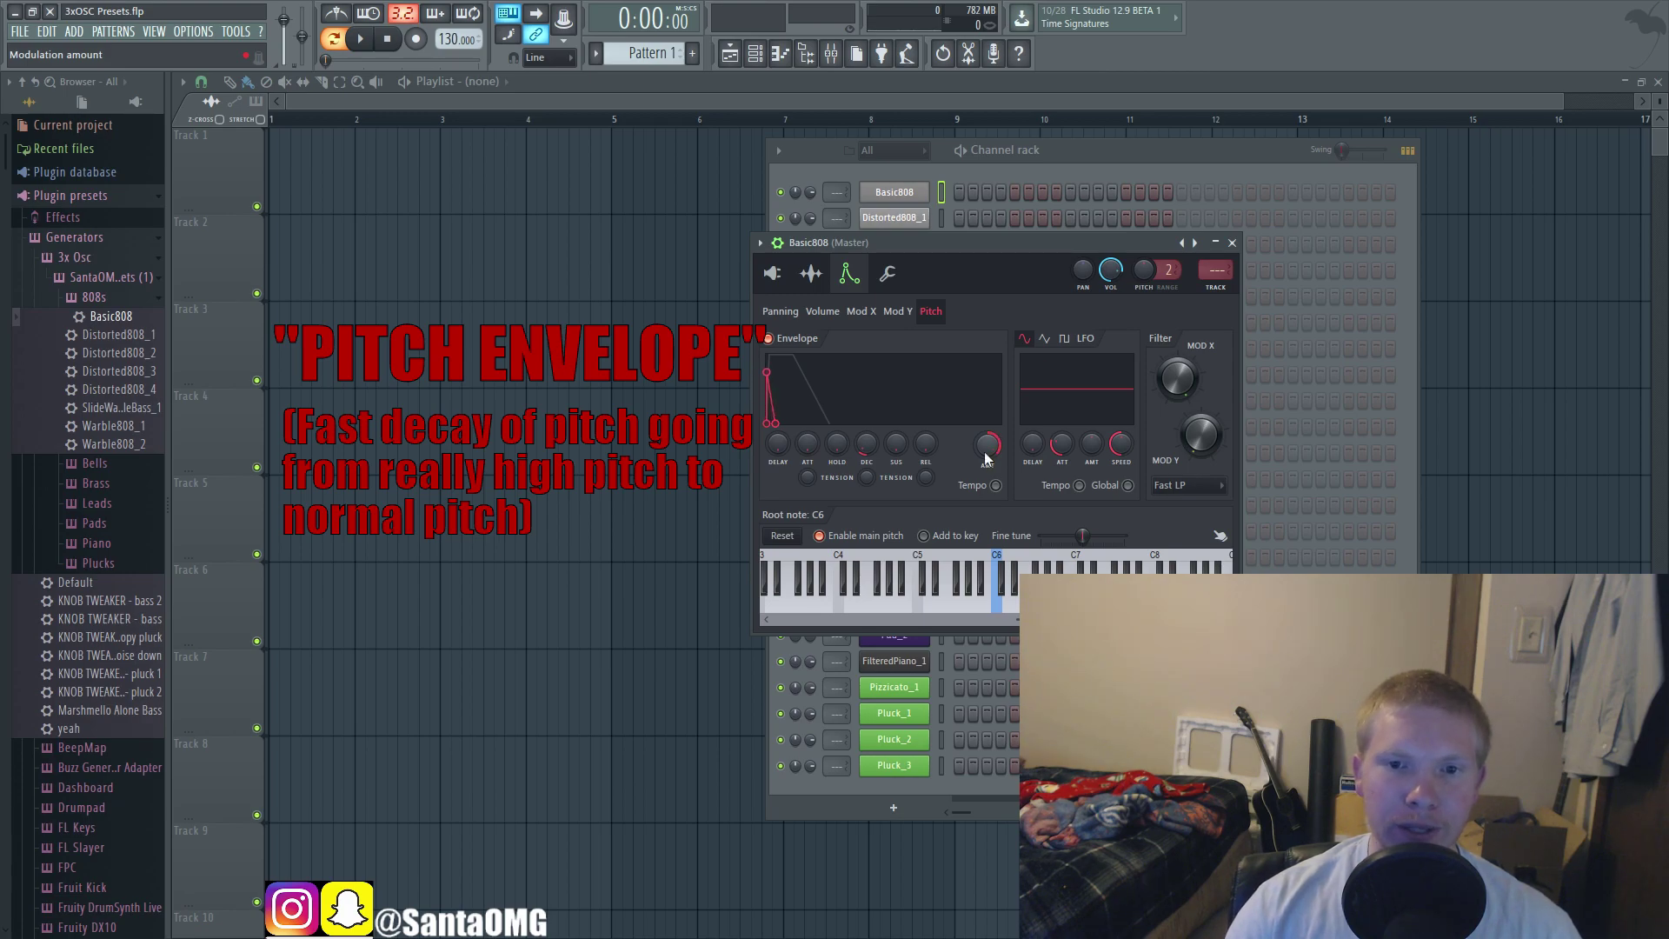
Step: Show Basic808's three oscillators and audition B4 while trying out oscillator 3's volume
click(771, 273)
drag(897, 240, 850, 242)
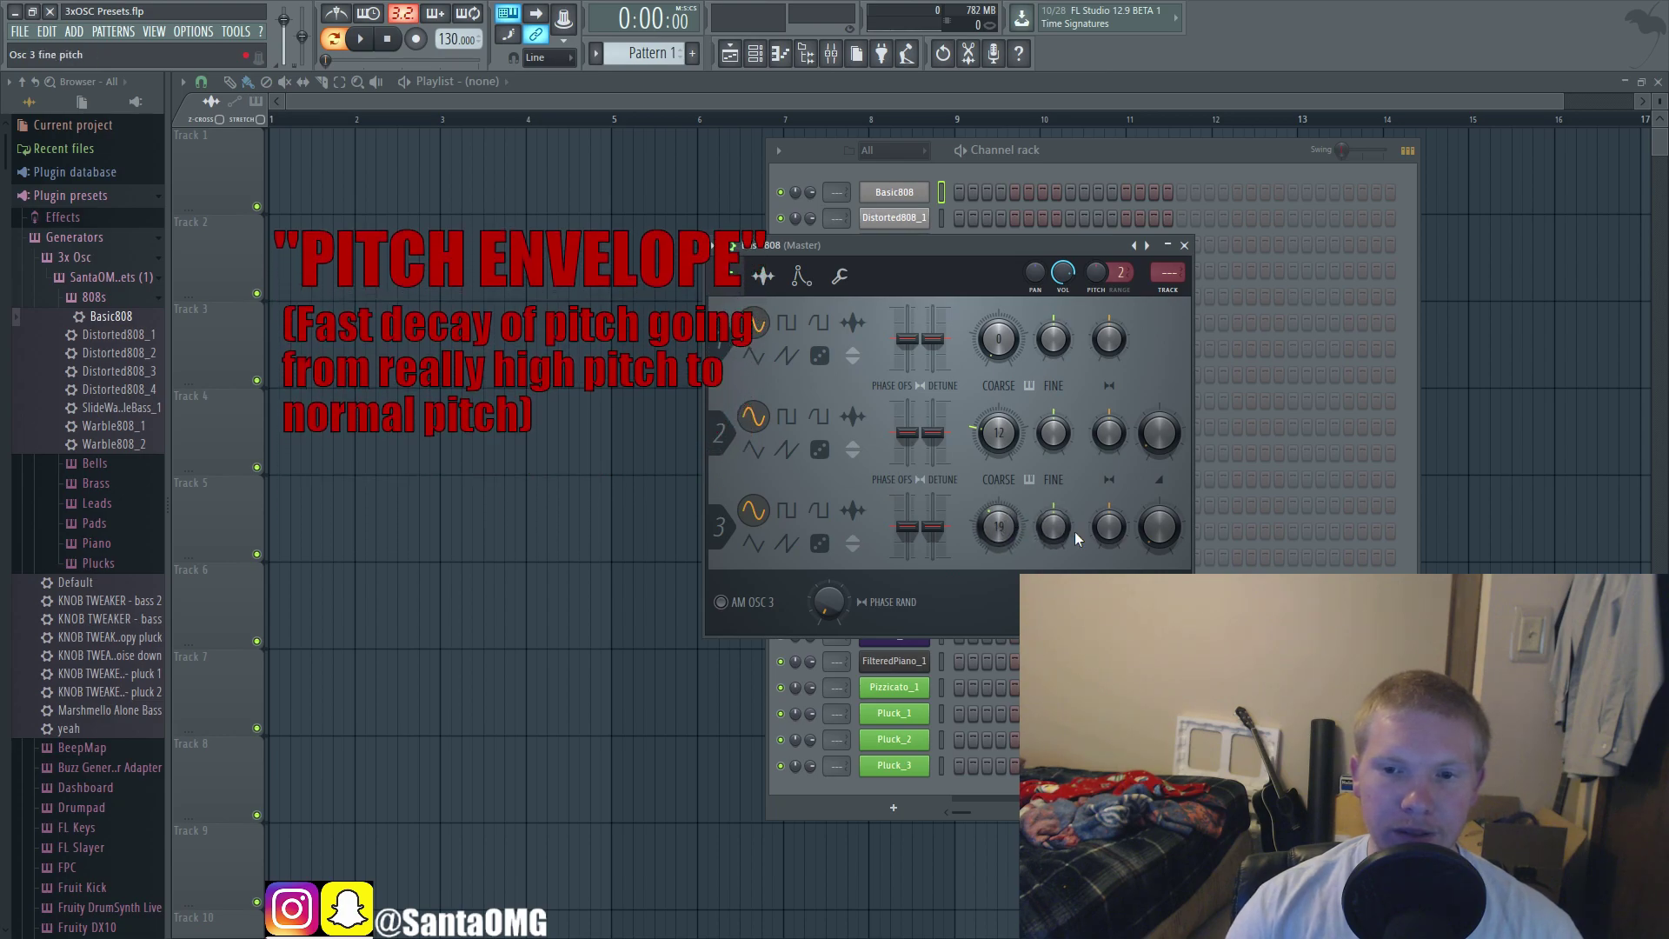
key(m)
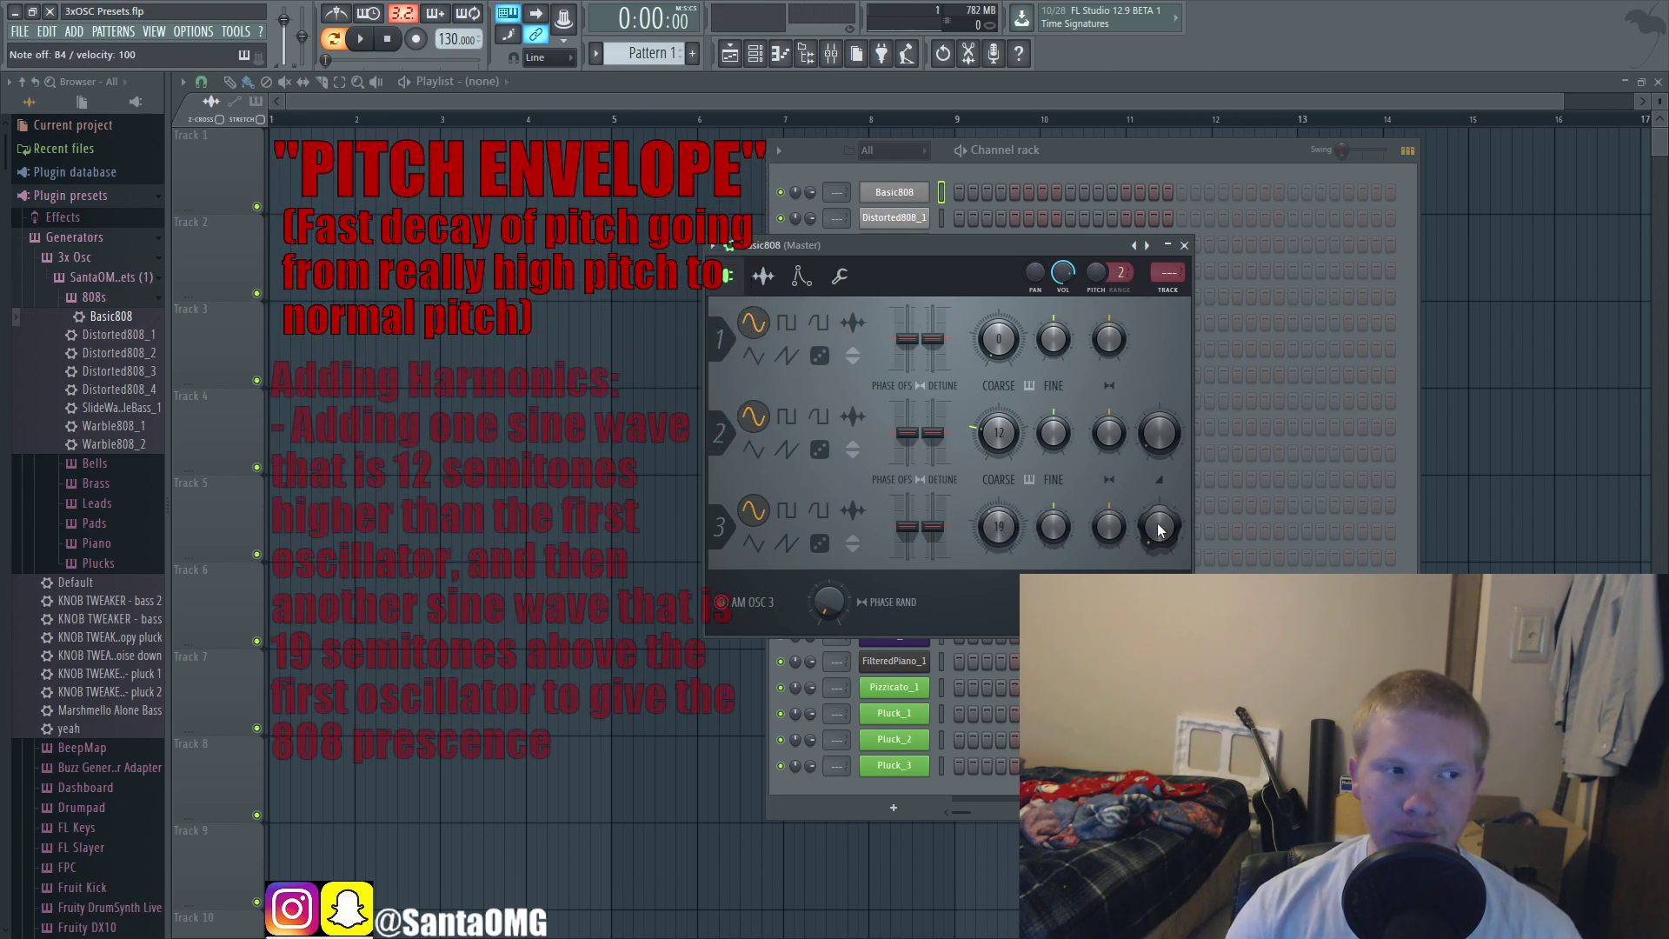
key(m)
mouse_move(1157, 530)
mouse_down()
mouse_move(1158, 493)
mouse_move(1157, 530)
mouse_up()
key(m)
key(m)
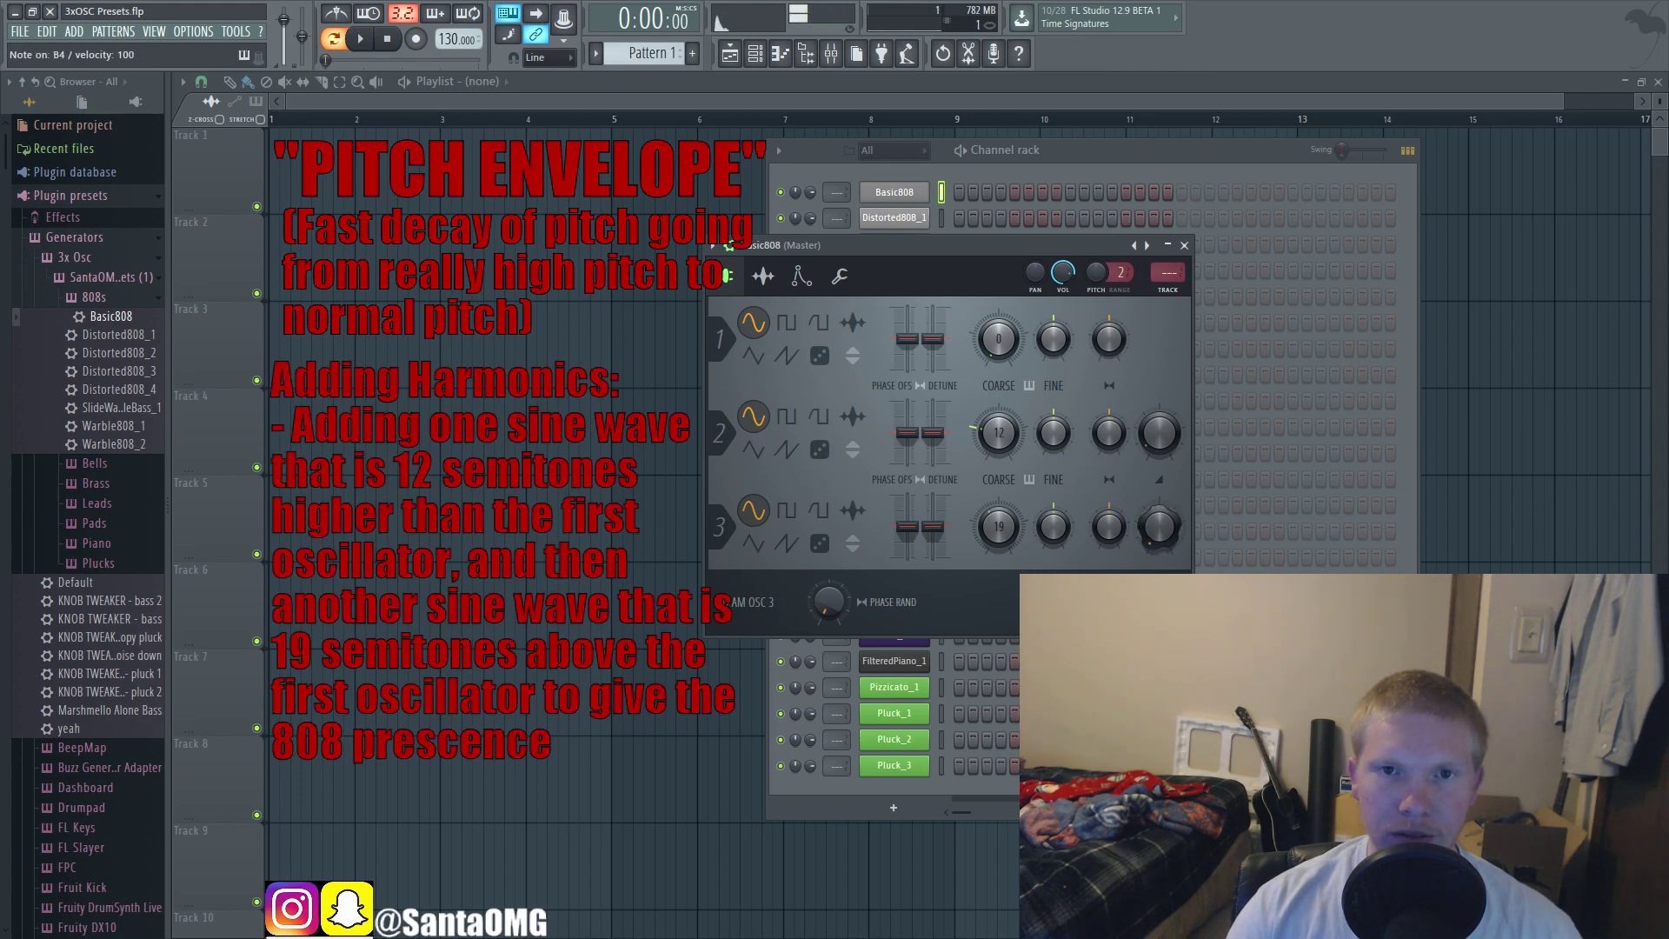
key(m)
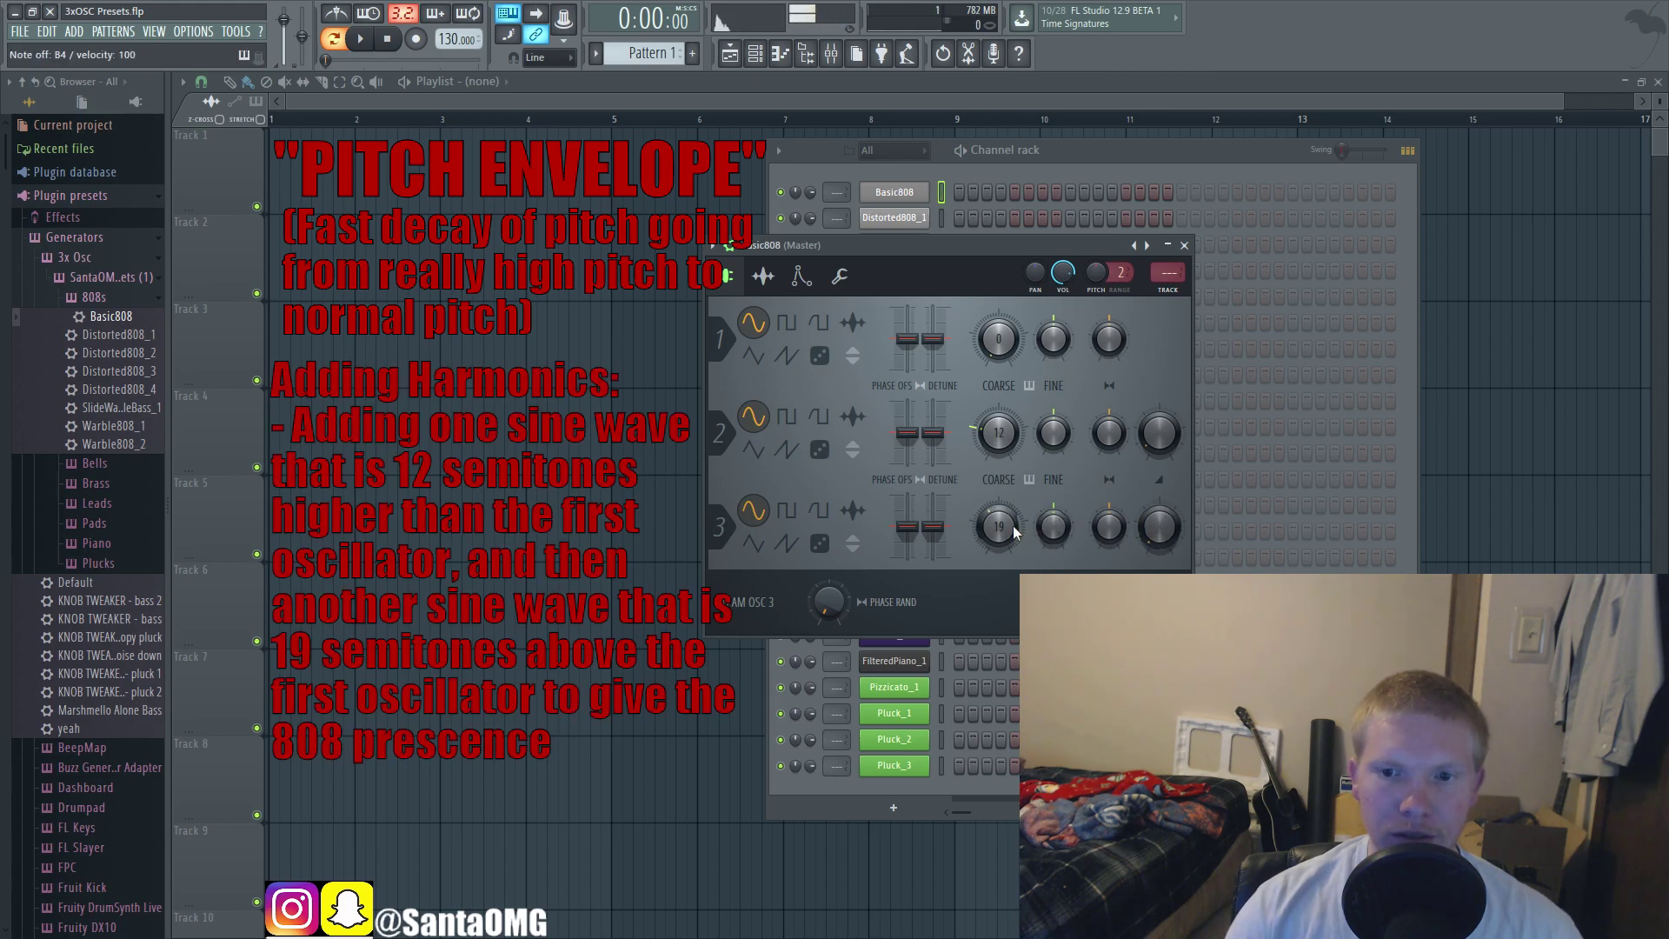
Step: Try a different coarse pitch on oscillator 3 while auditioning B4, and close Basic808 after a glance at its envelope
drag(1003, 527, 1003, 517)
key(m)
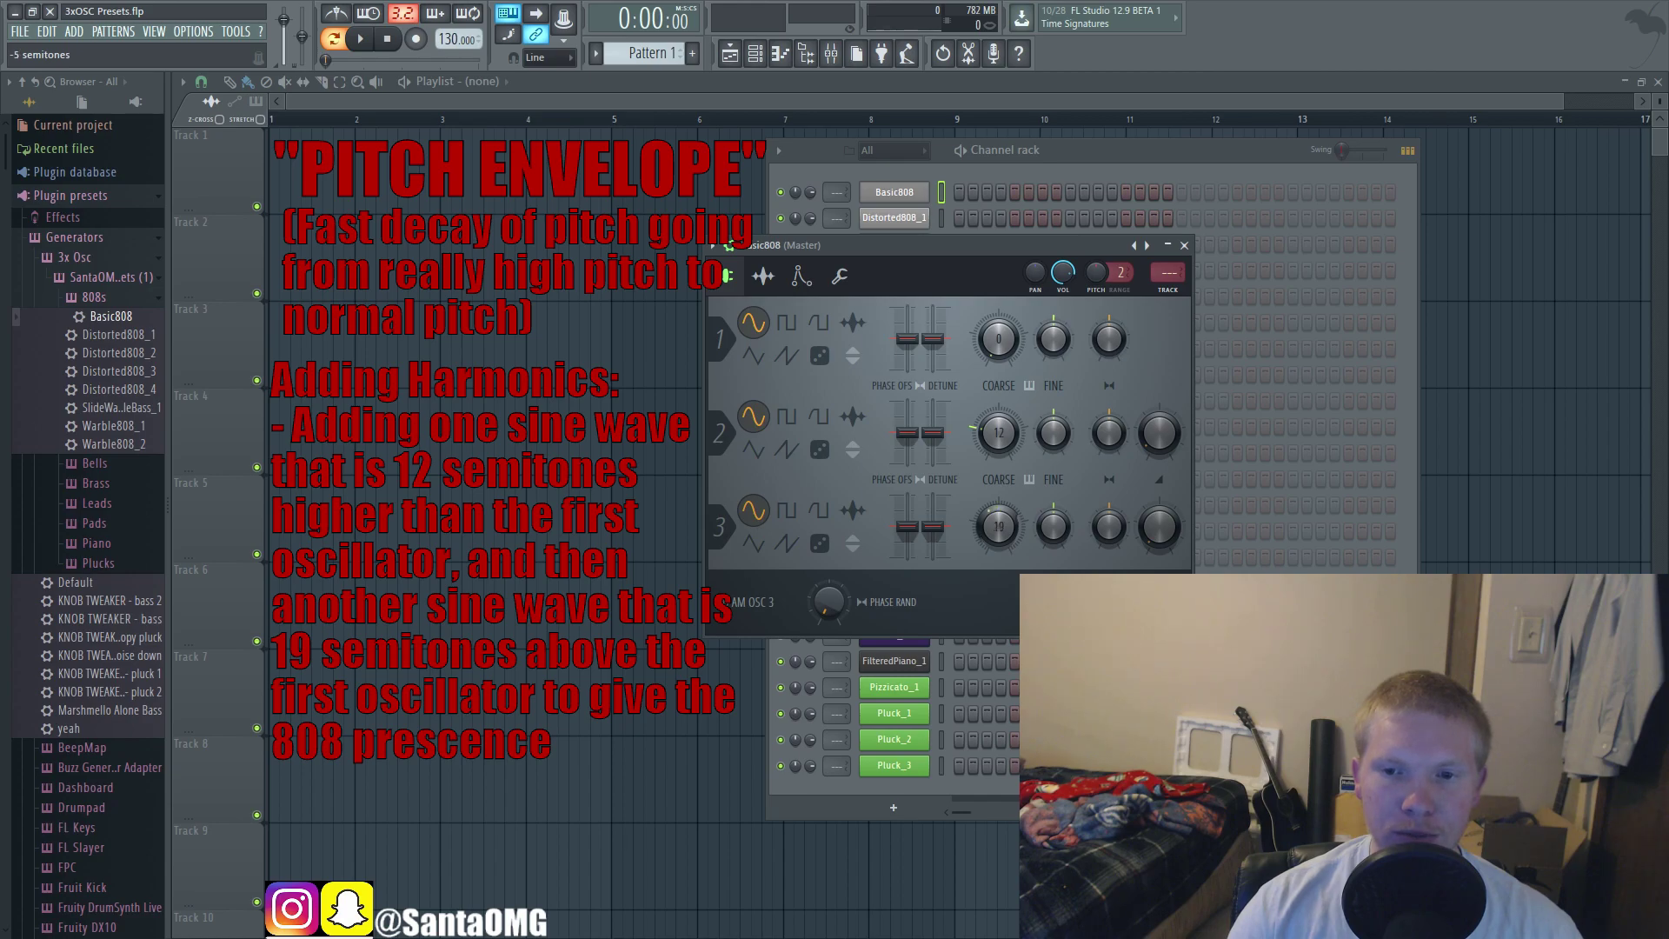
key(m)
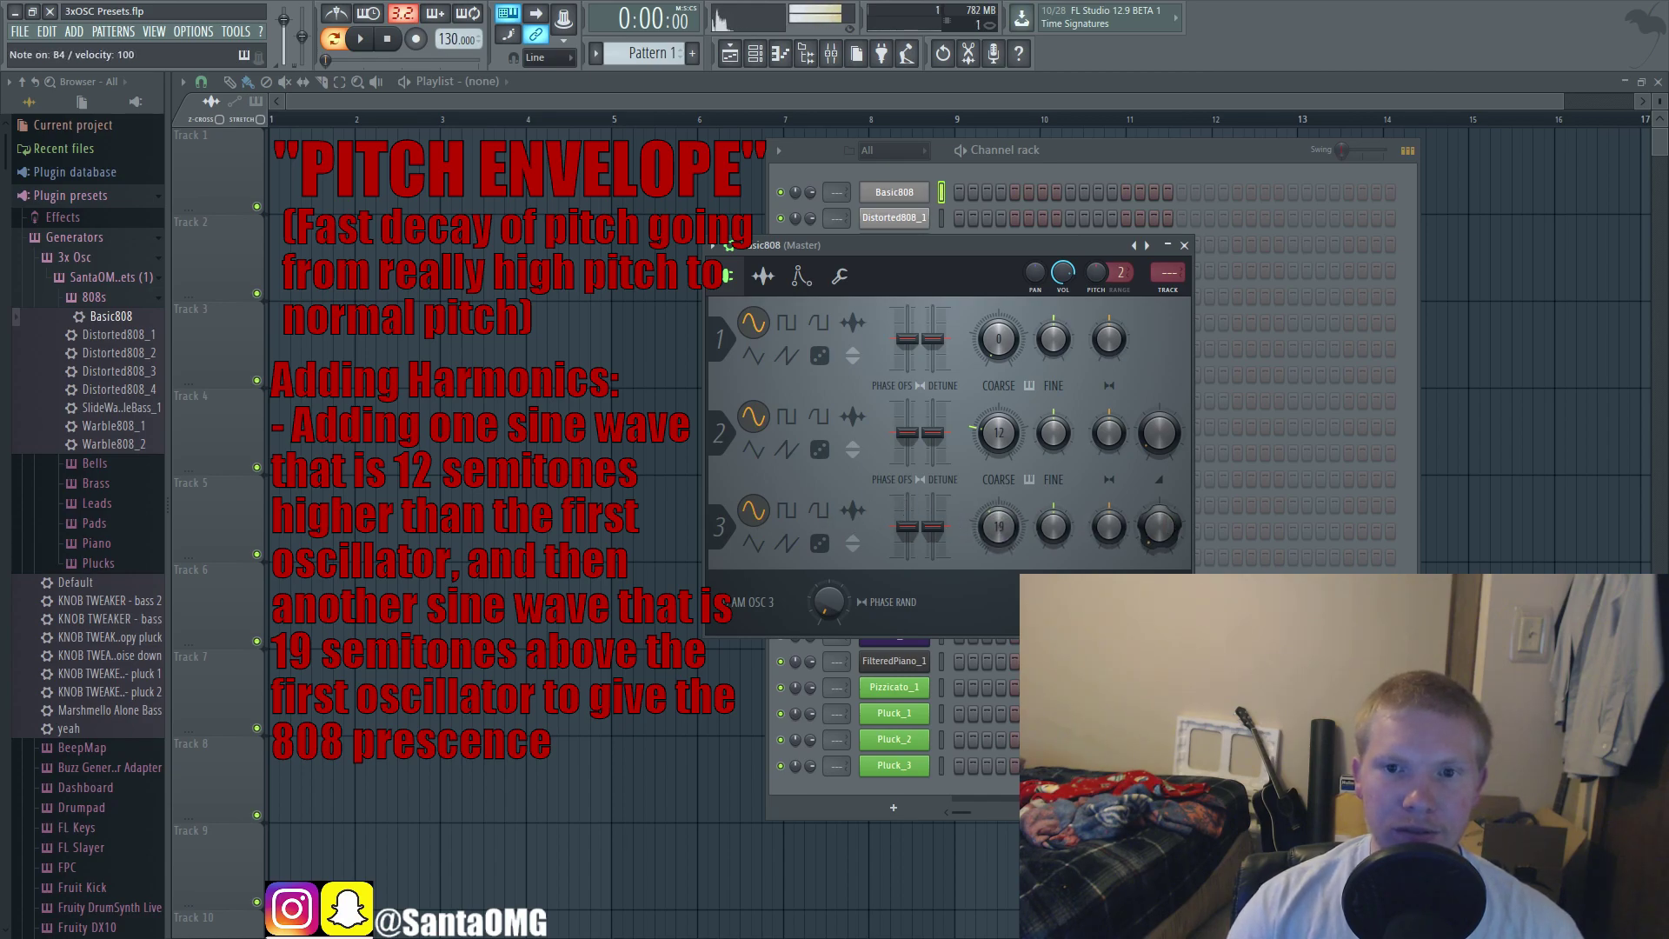
click(801, 275)
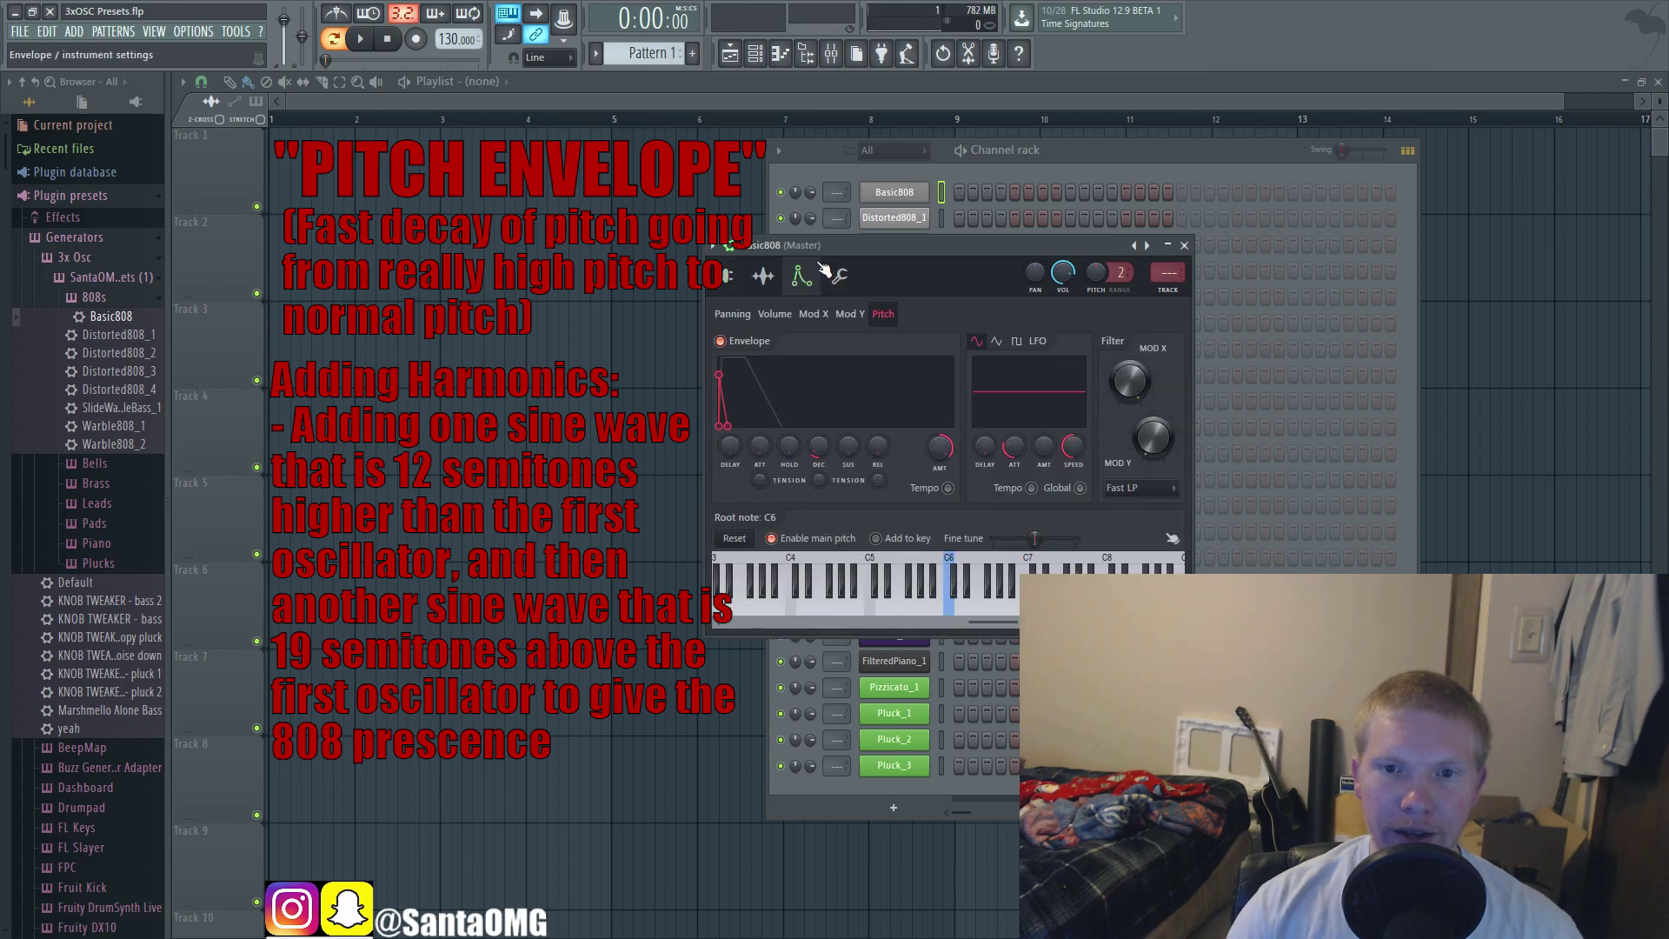
click(1186, 246)
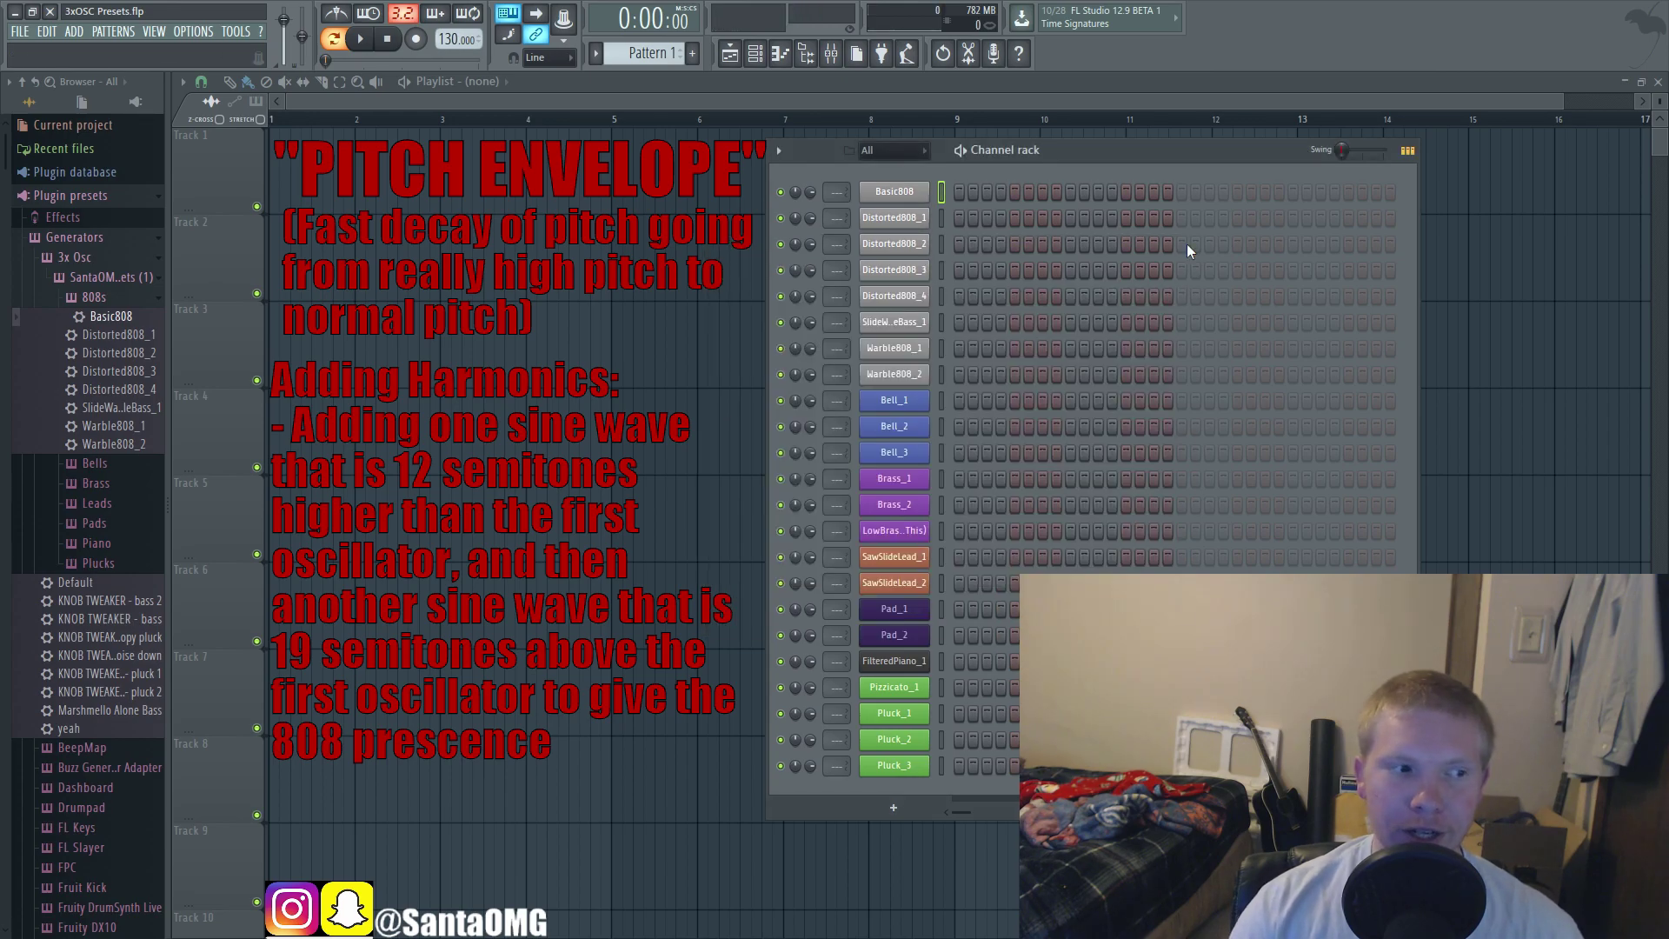
Step: Open the Distorted808_1 channel beside the channel rack, audition it, and review its oscillators and volume envelope
click(927, 215)
drag(692, 288, 1311, 220)
key(z)
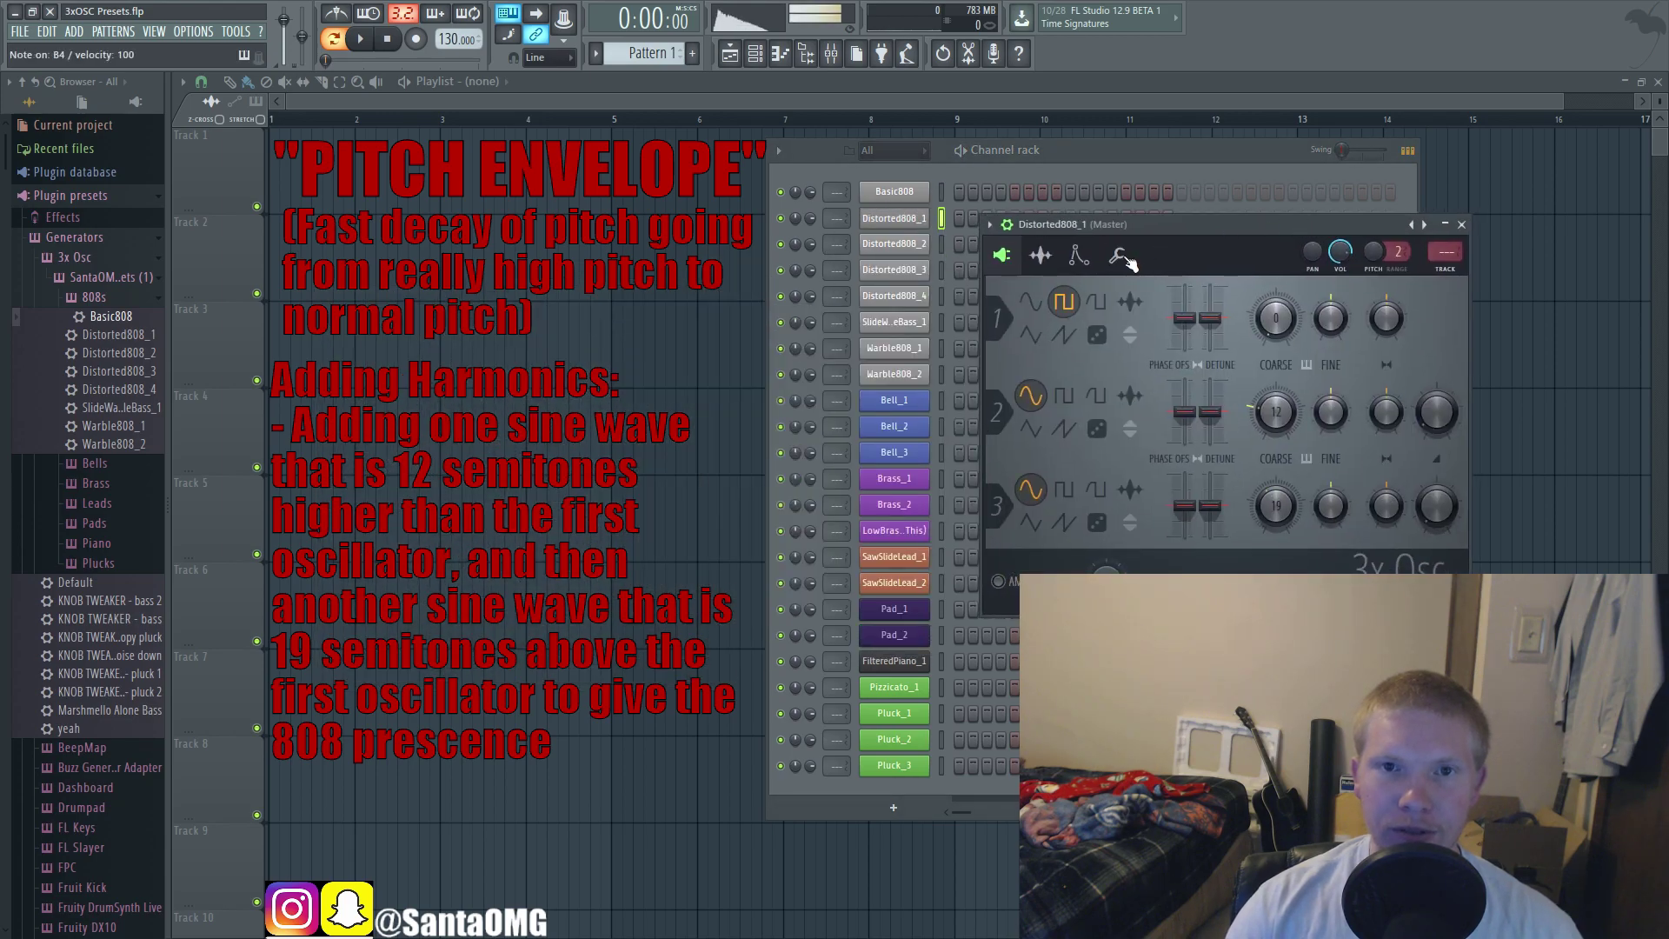
click(1077, 256)
click(1006, 256)
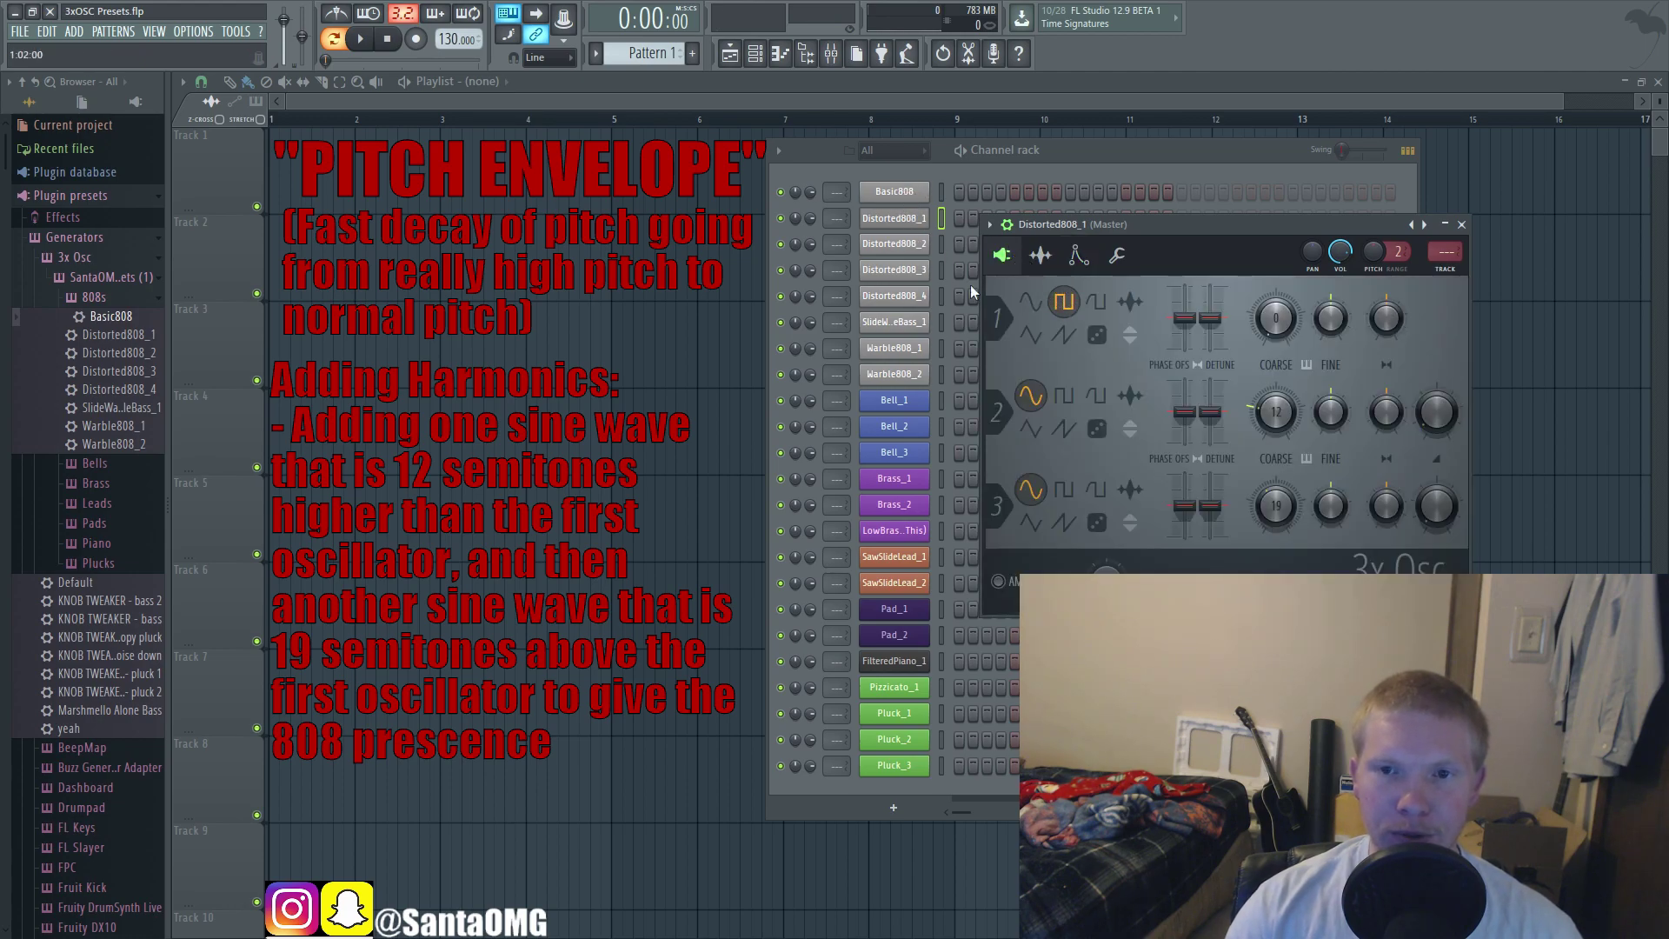
click(1078, 255)
Step: Open the Distorted808_2 channel, review its volume envelope and oscillator settings, and move its window aside
click(893, 243)
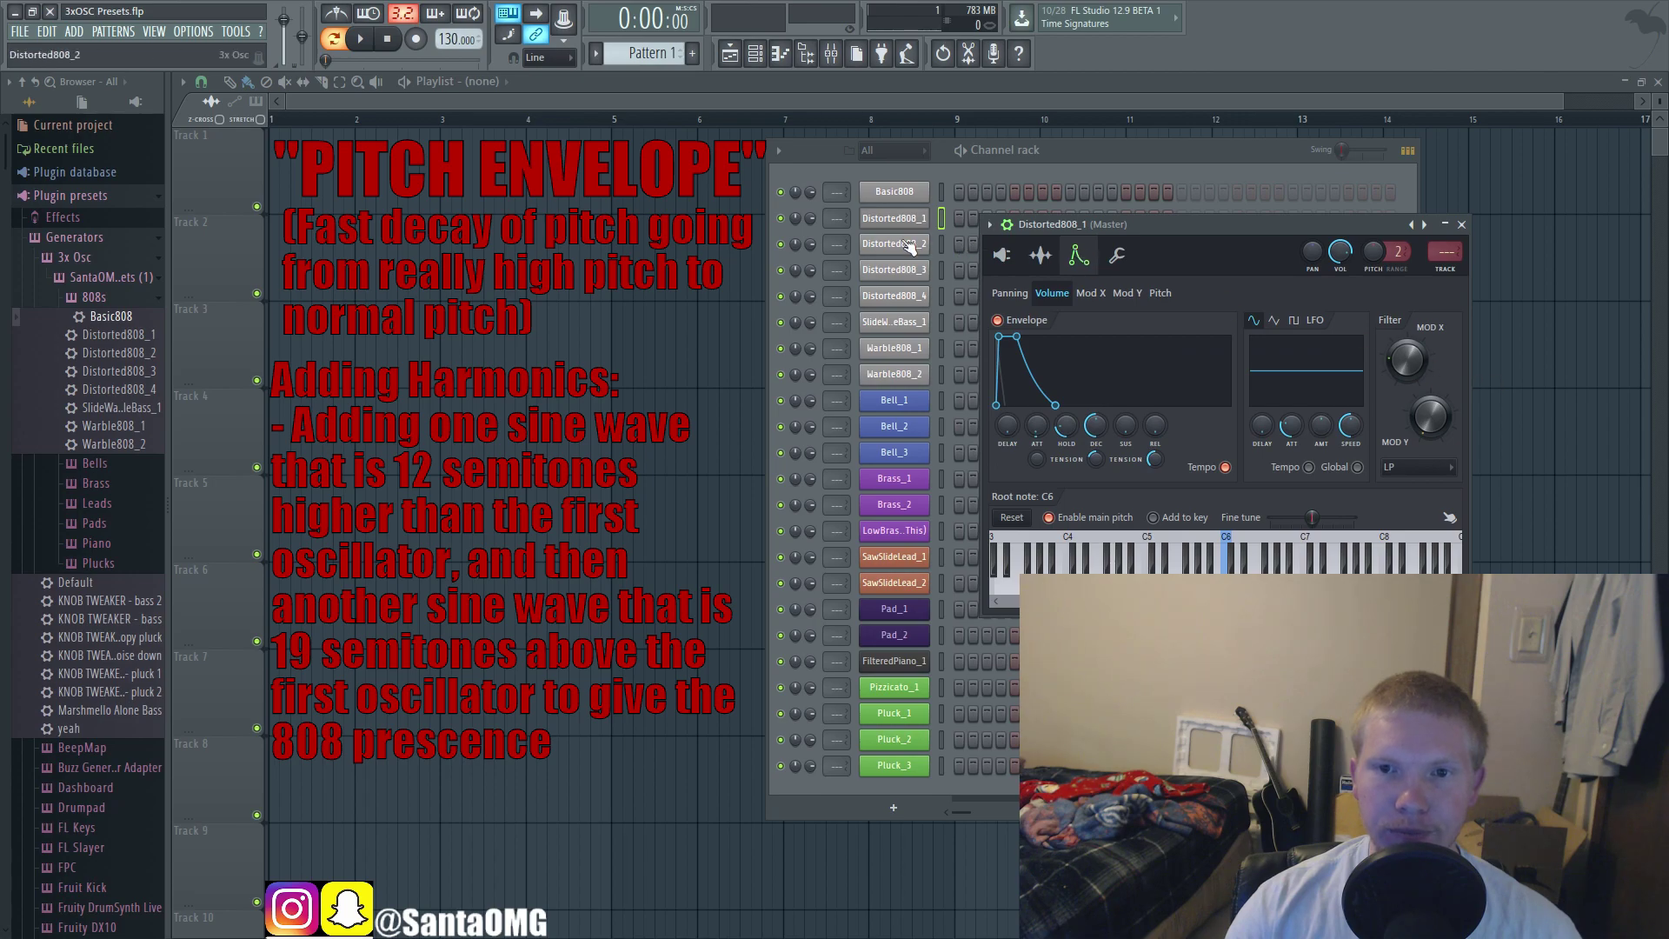
drag(730, 313, 1403, 249)
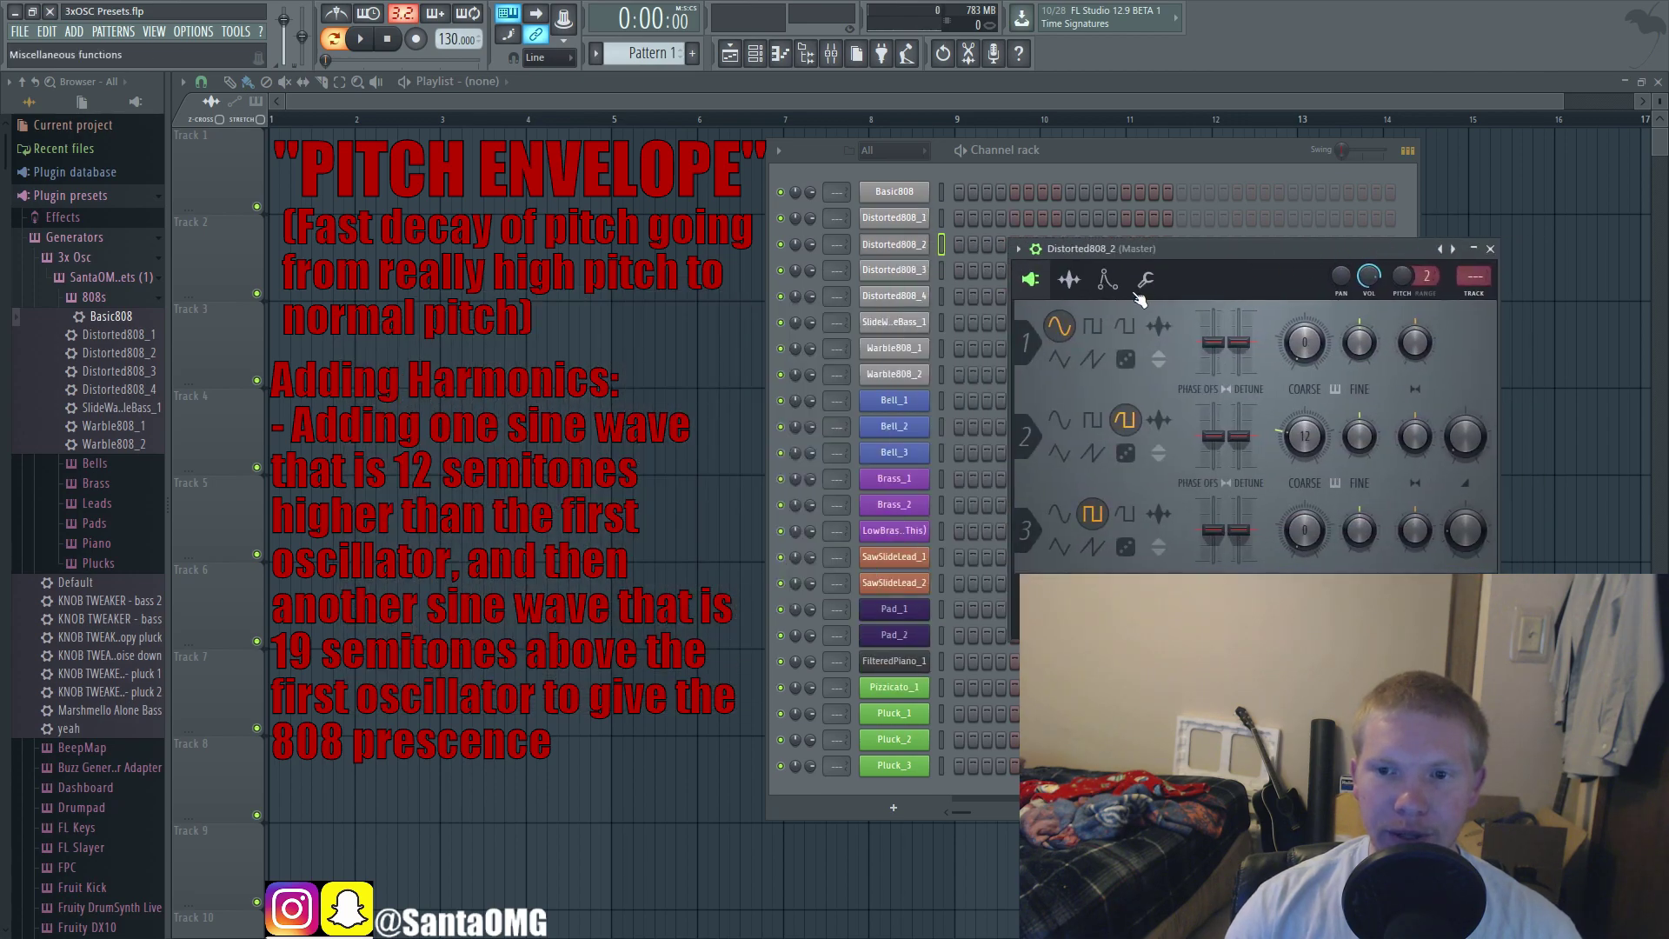
click(1106, 282)
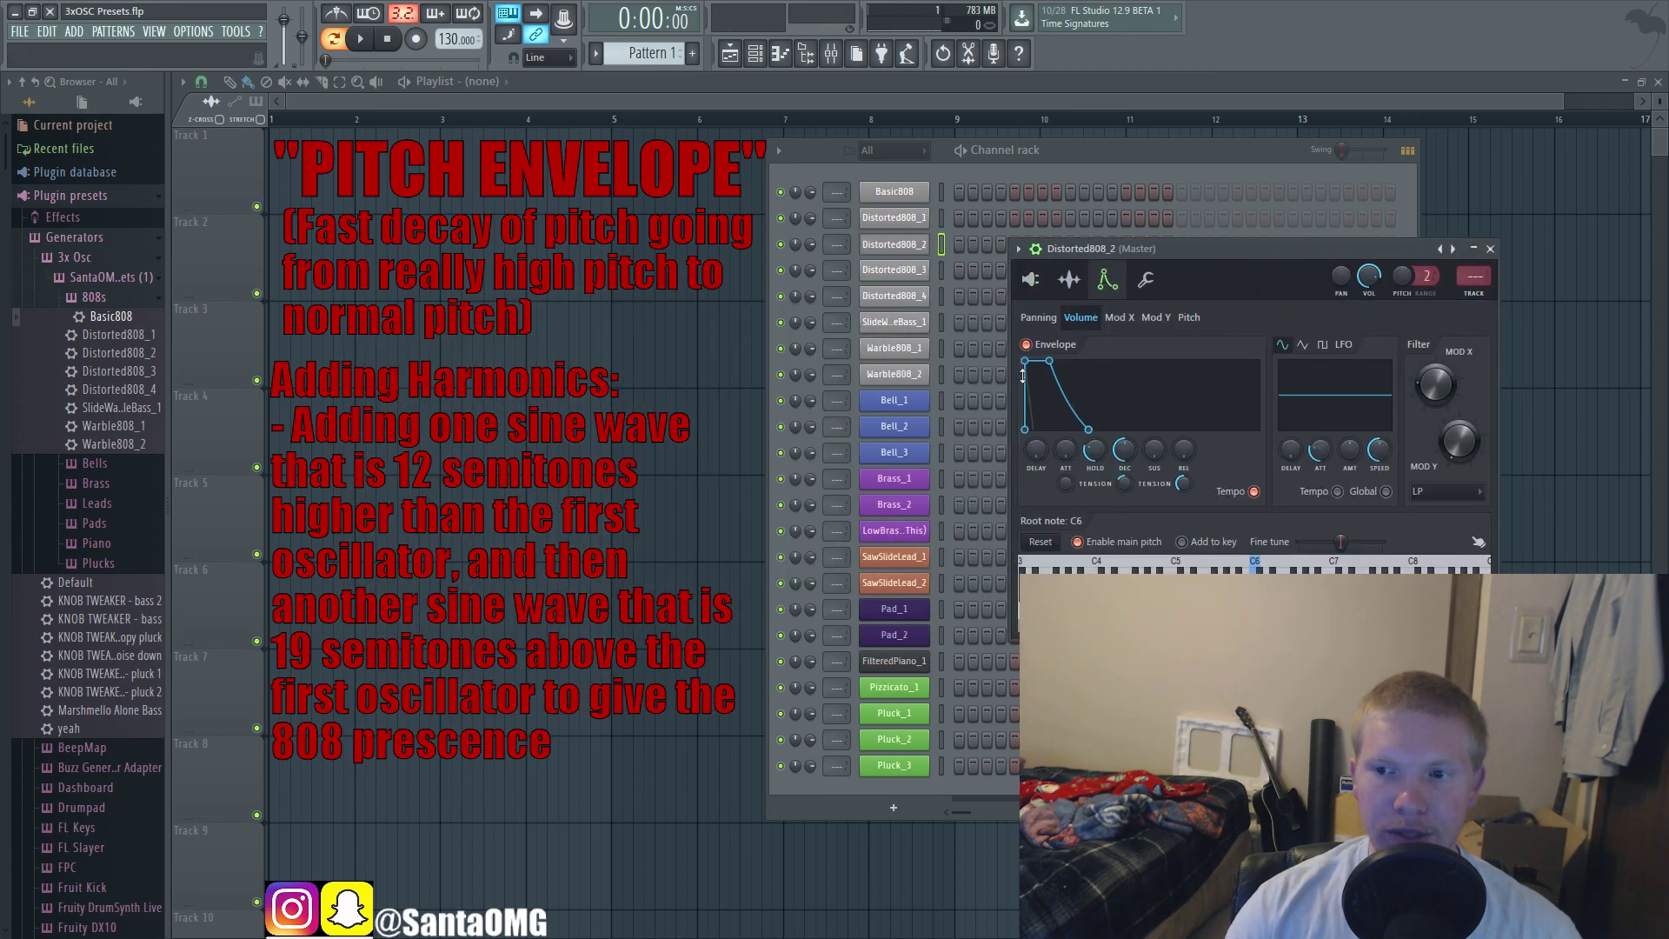
click(1030, 280)
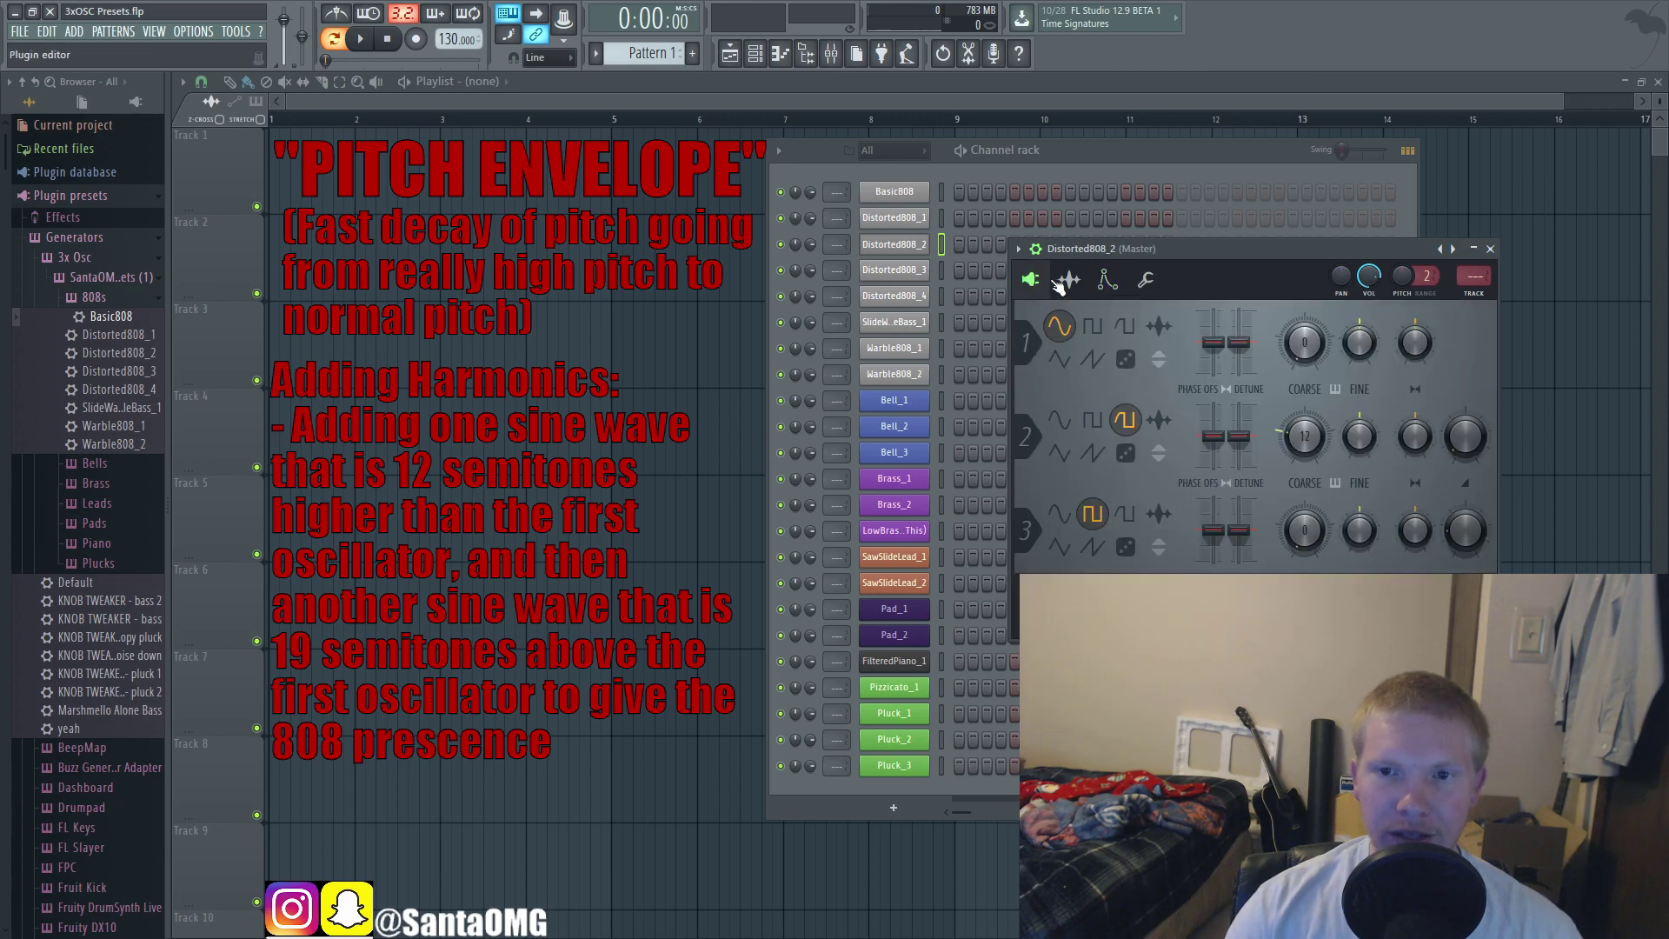
drag(1108, 249, 532, 213)
Step: Place Distorted808_3 beside the channel rack, view its volume envelope, and close it, leaving only the channel rack open
drag(745, 214, 1253, 219)
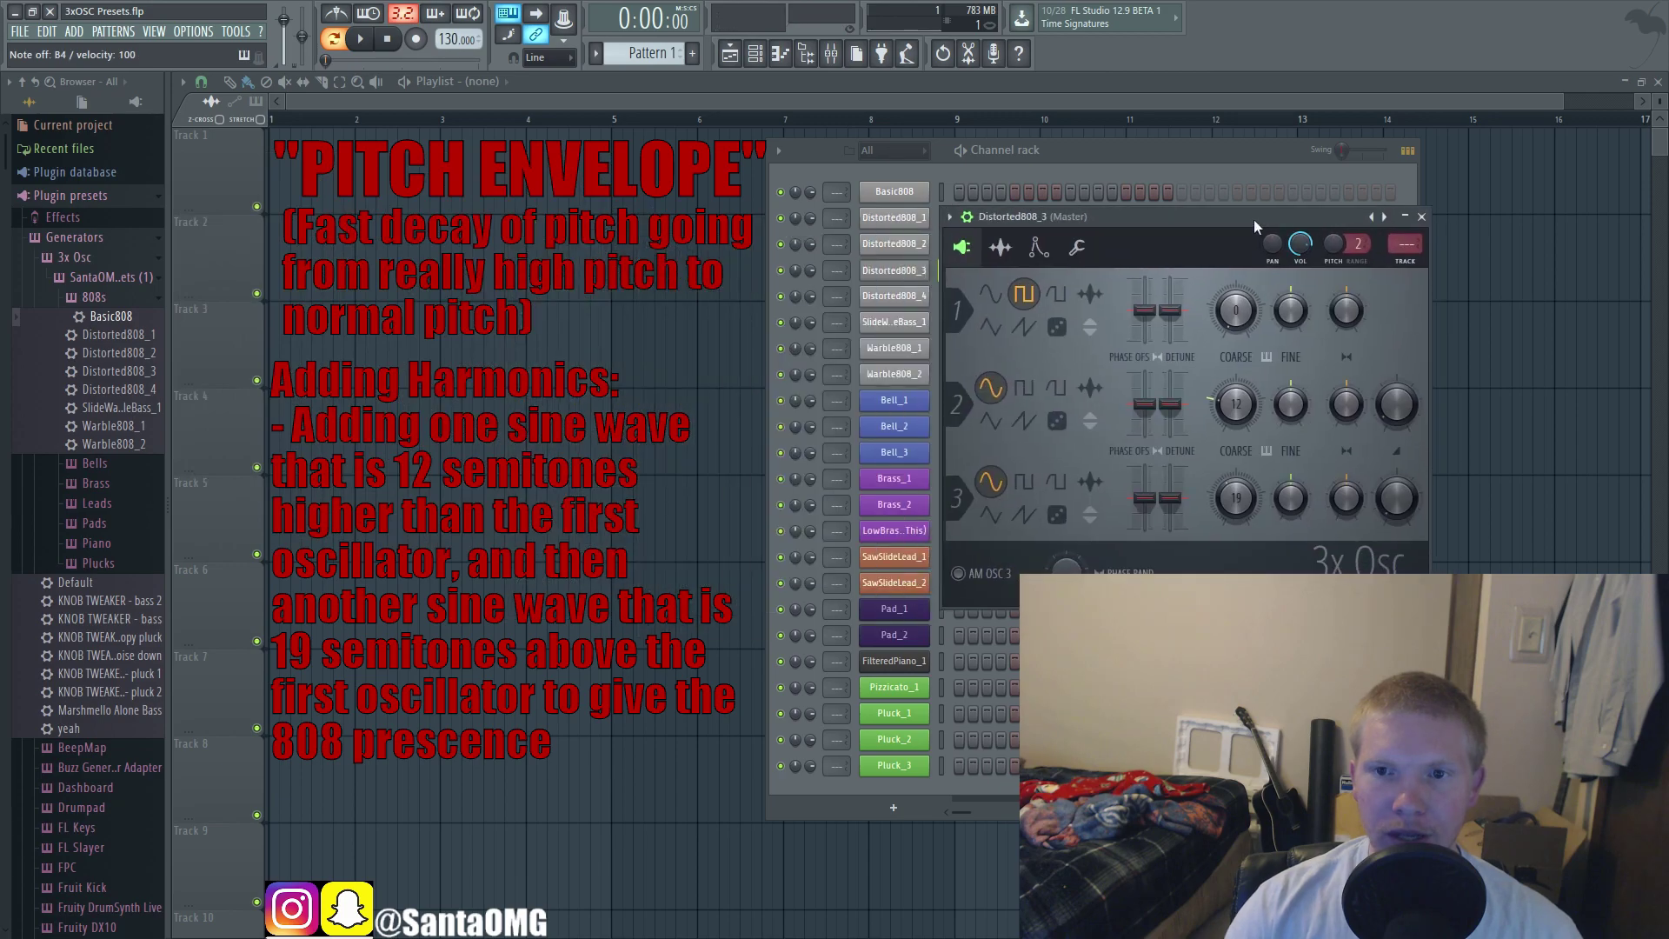
click(1039, 248)
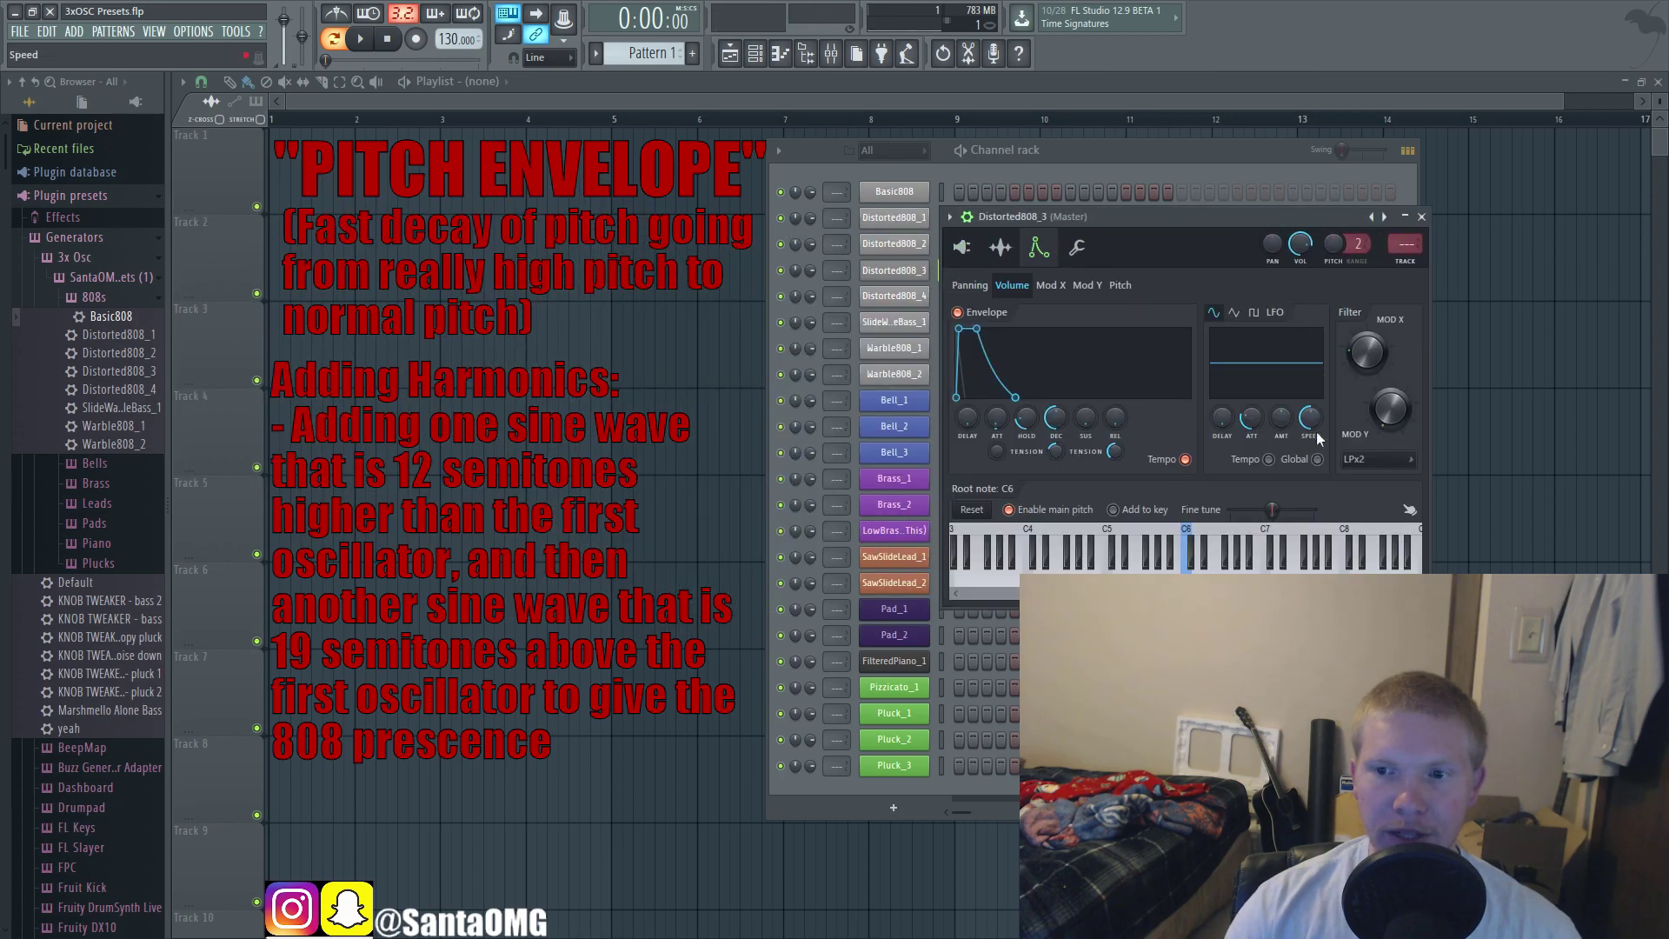
click(1440, 218)
right_click(1441, 220)
click(758, 55)
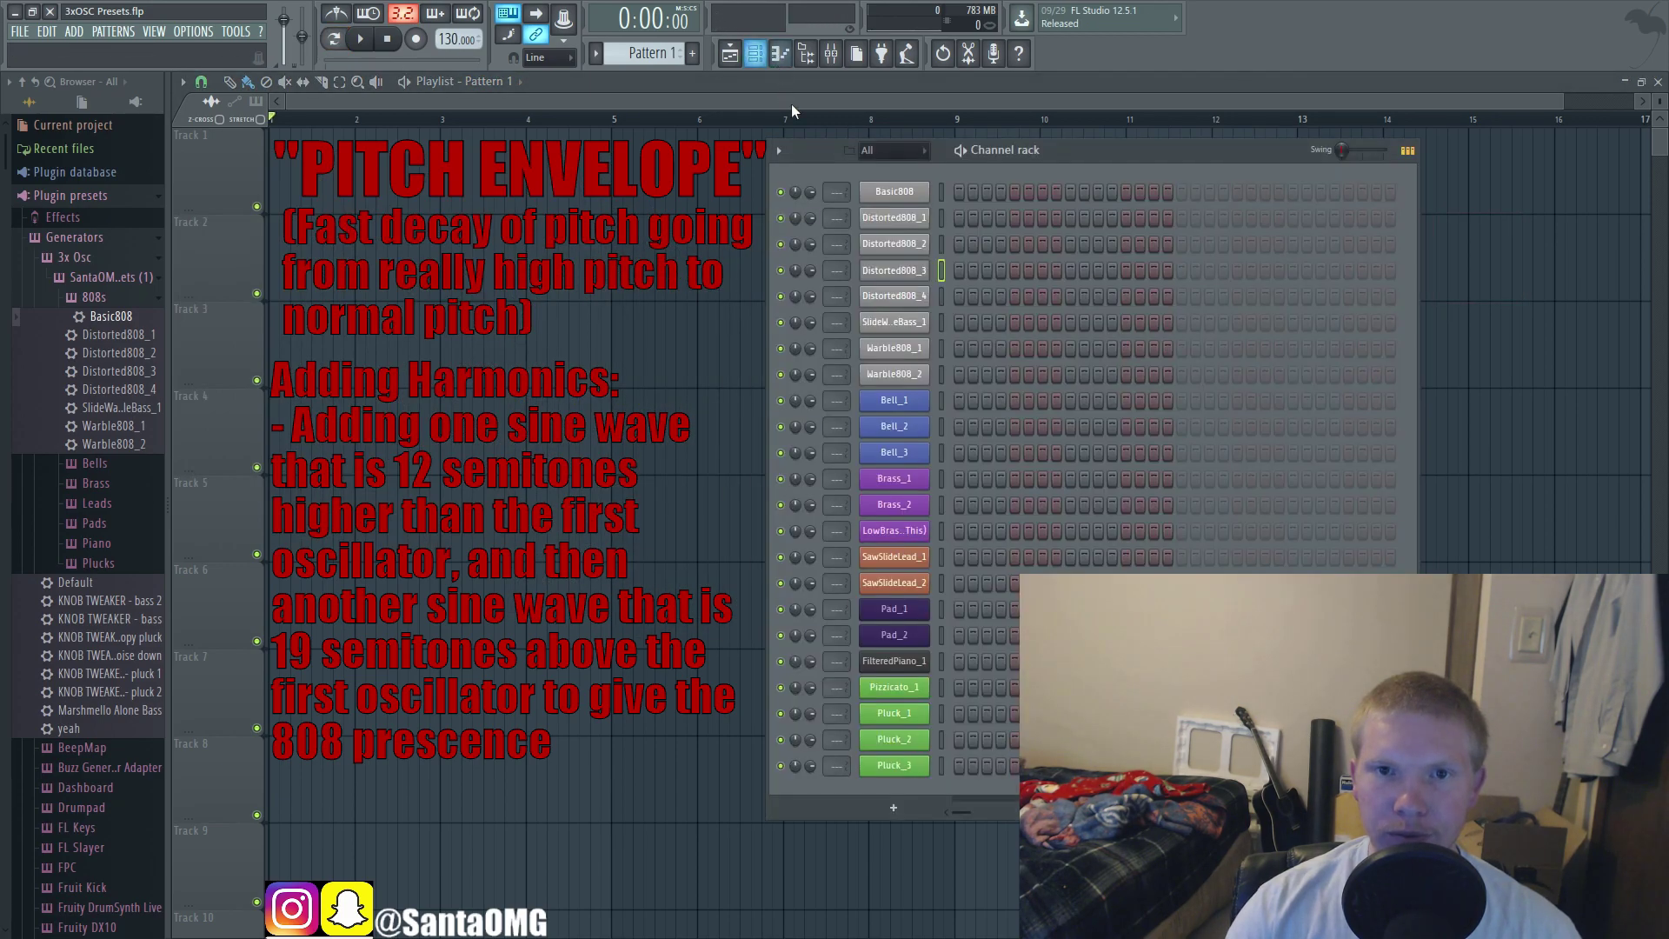
Step: Open the Distorted808_4 channel beside the channel rack and show its pitch envelope settings
click(904, 296)
drag(463, 196, 1219, 180)
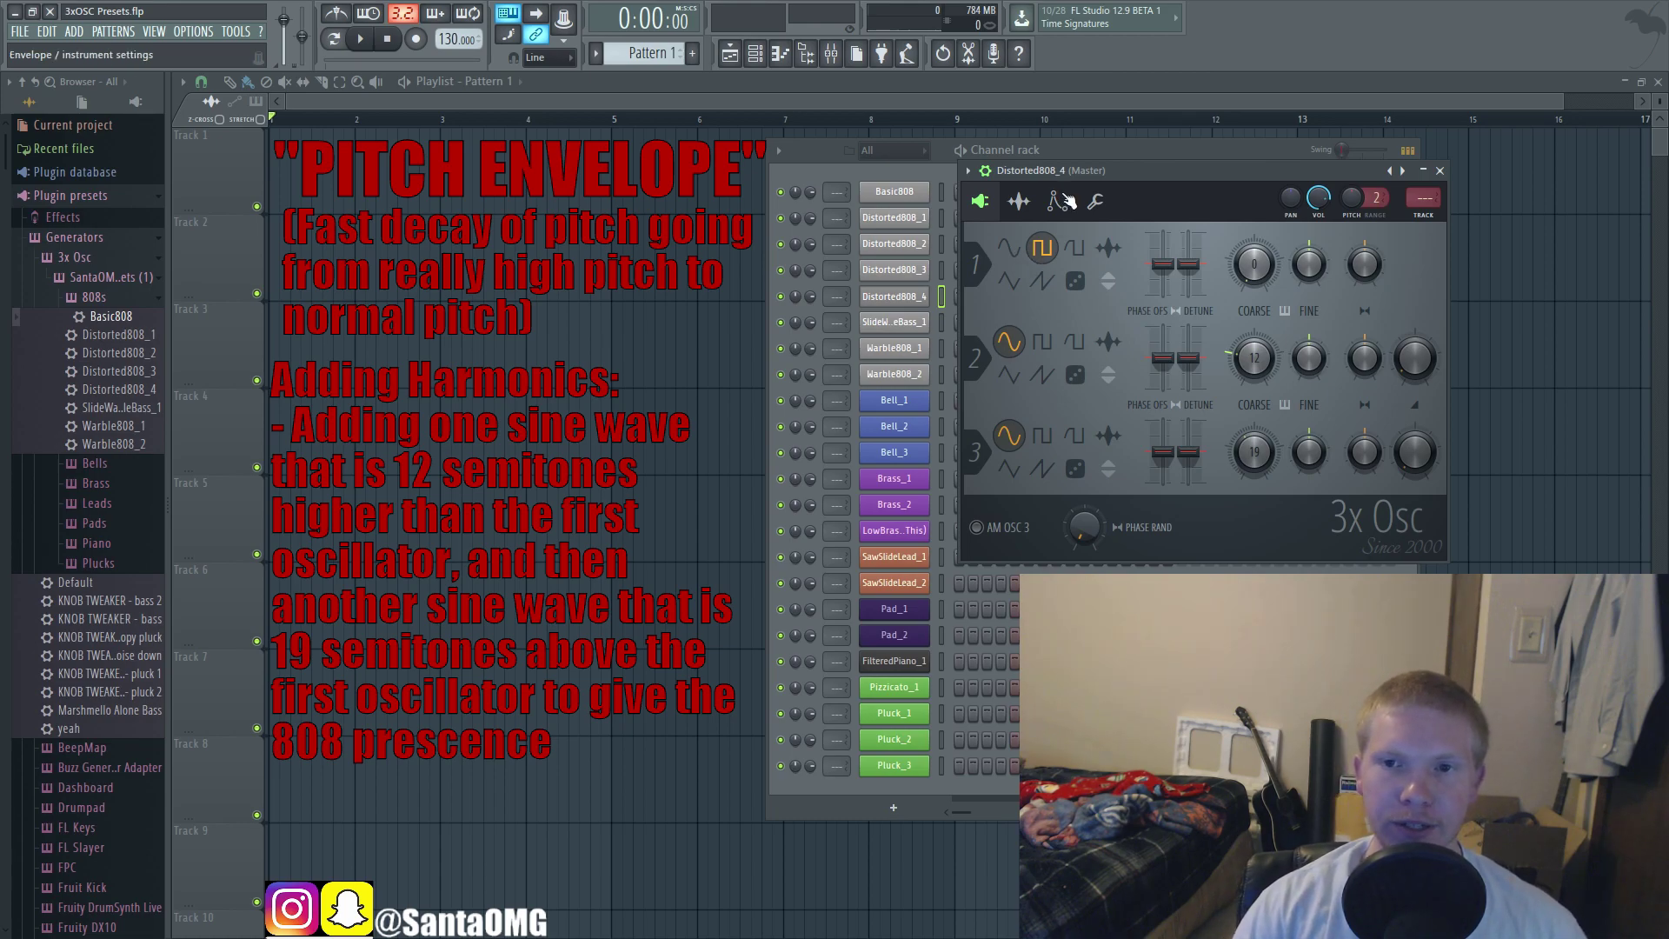
click(1062, 203)
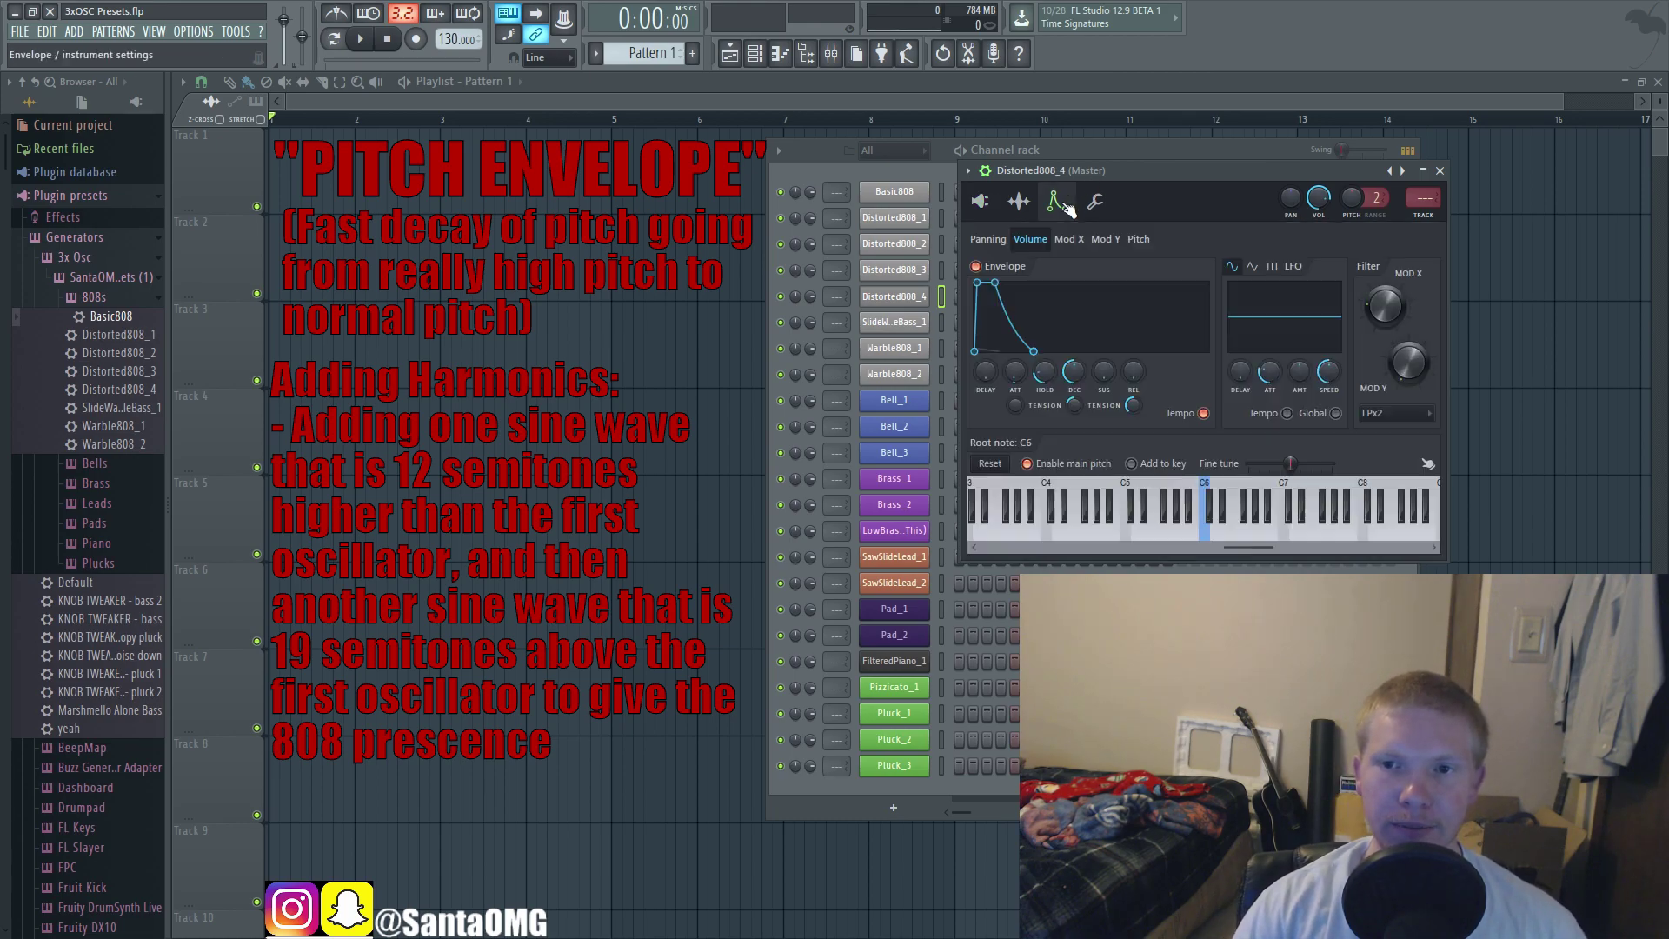
click(1141, 243)
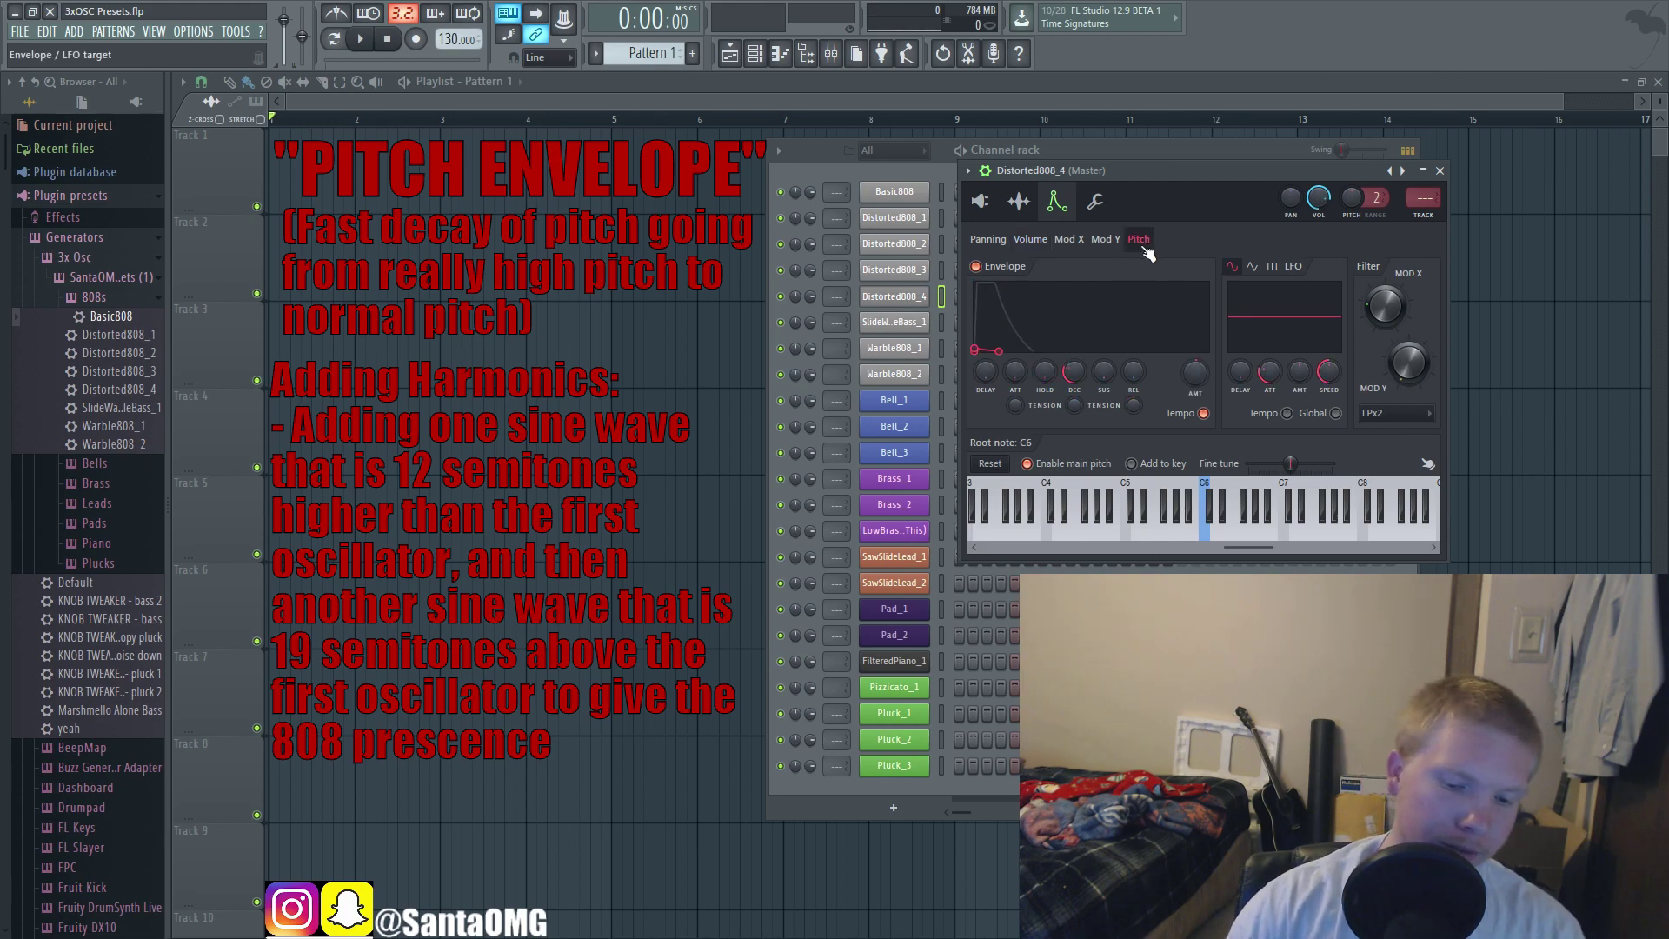
Step: Audition Distorted808_4 with the notes D#4, G#4, F4 and A#4, and return to its oscillator settings
key(d)
key(h)
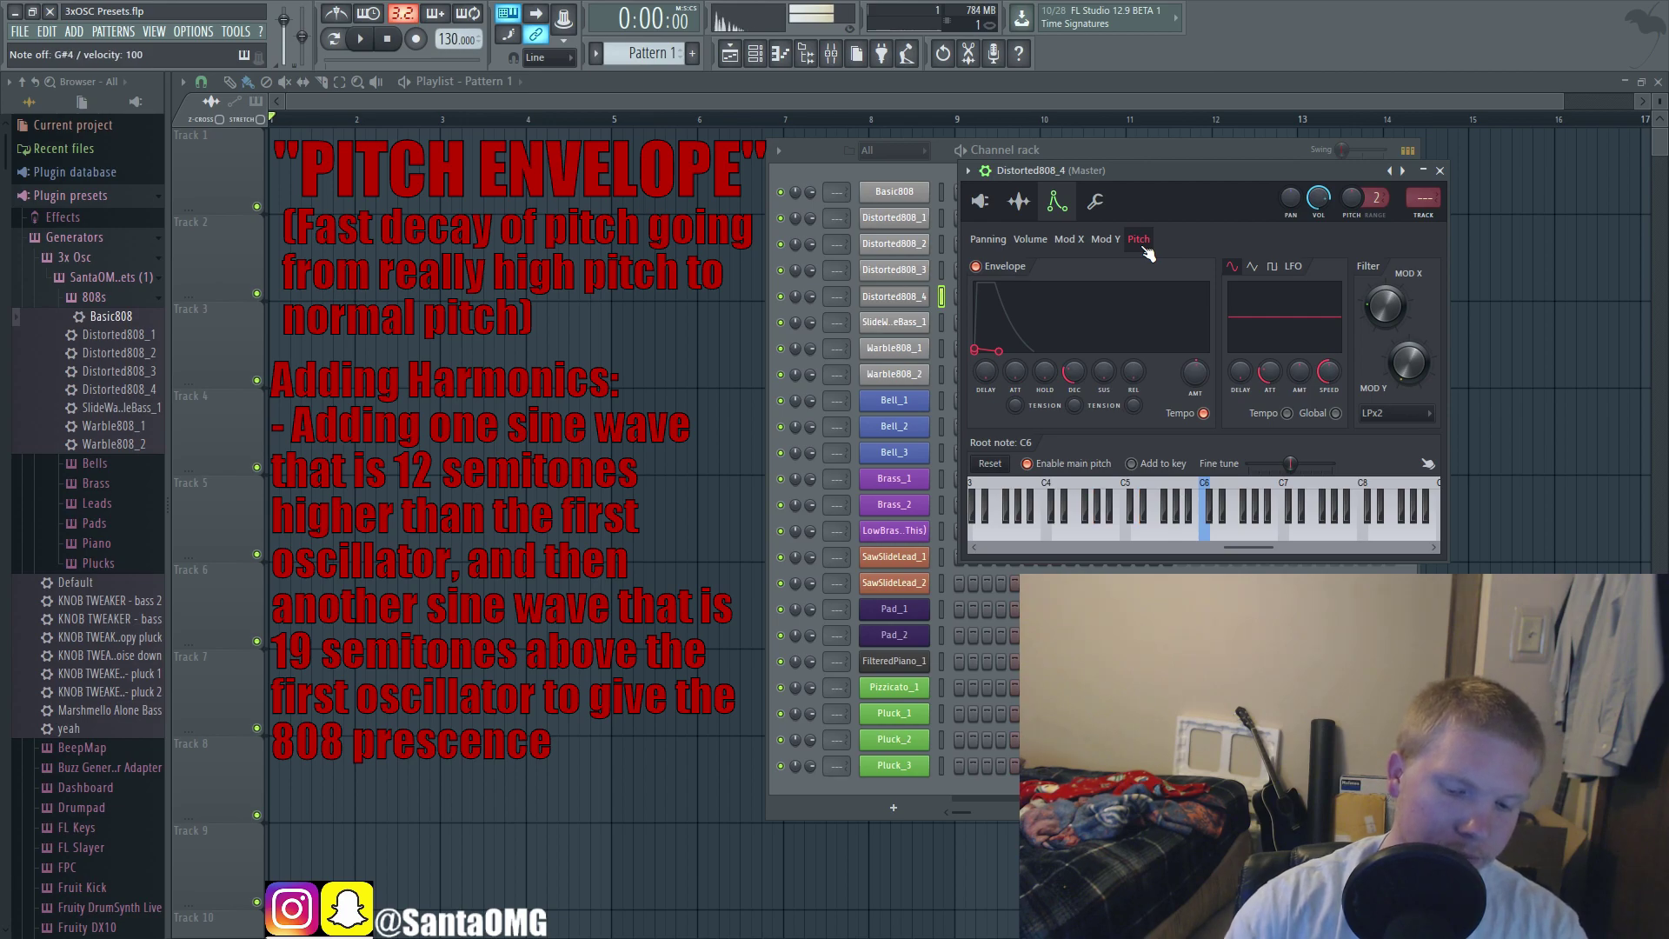
key(d)
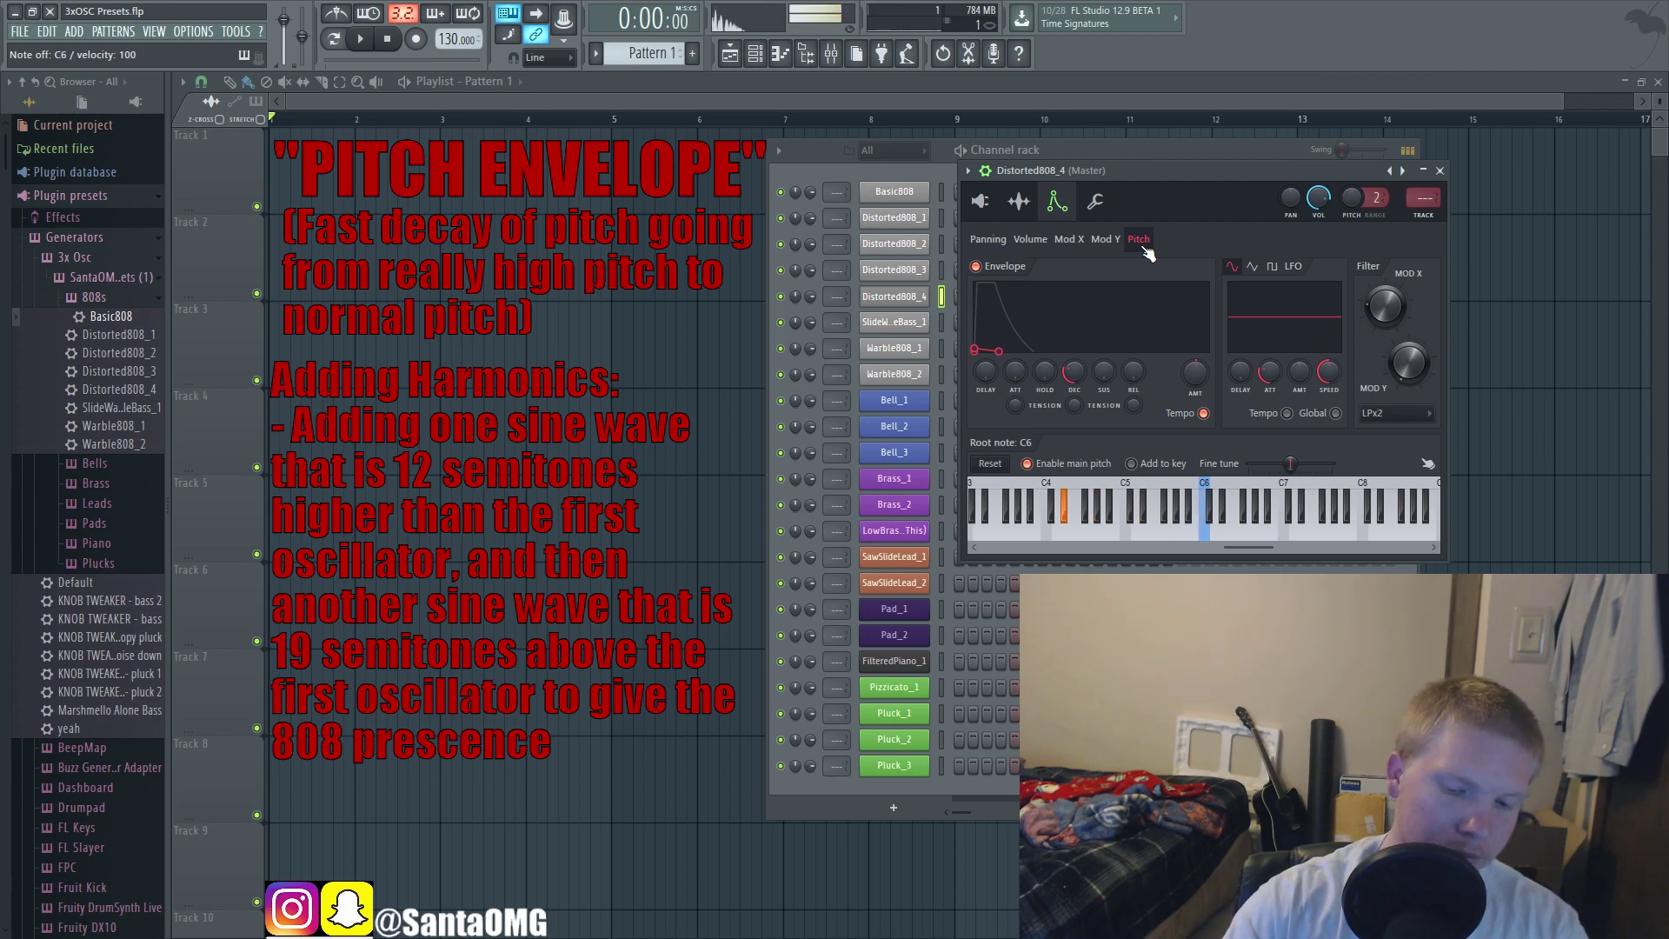
key(v)
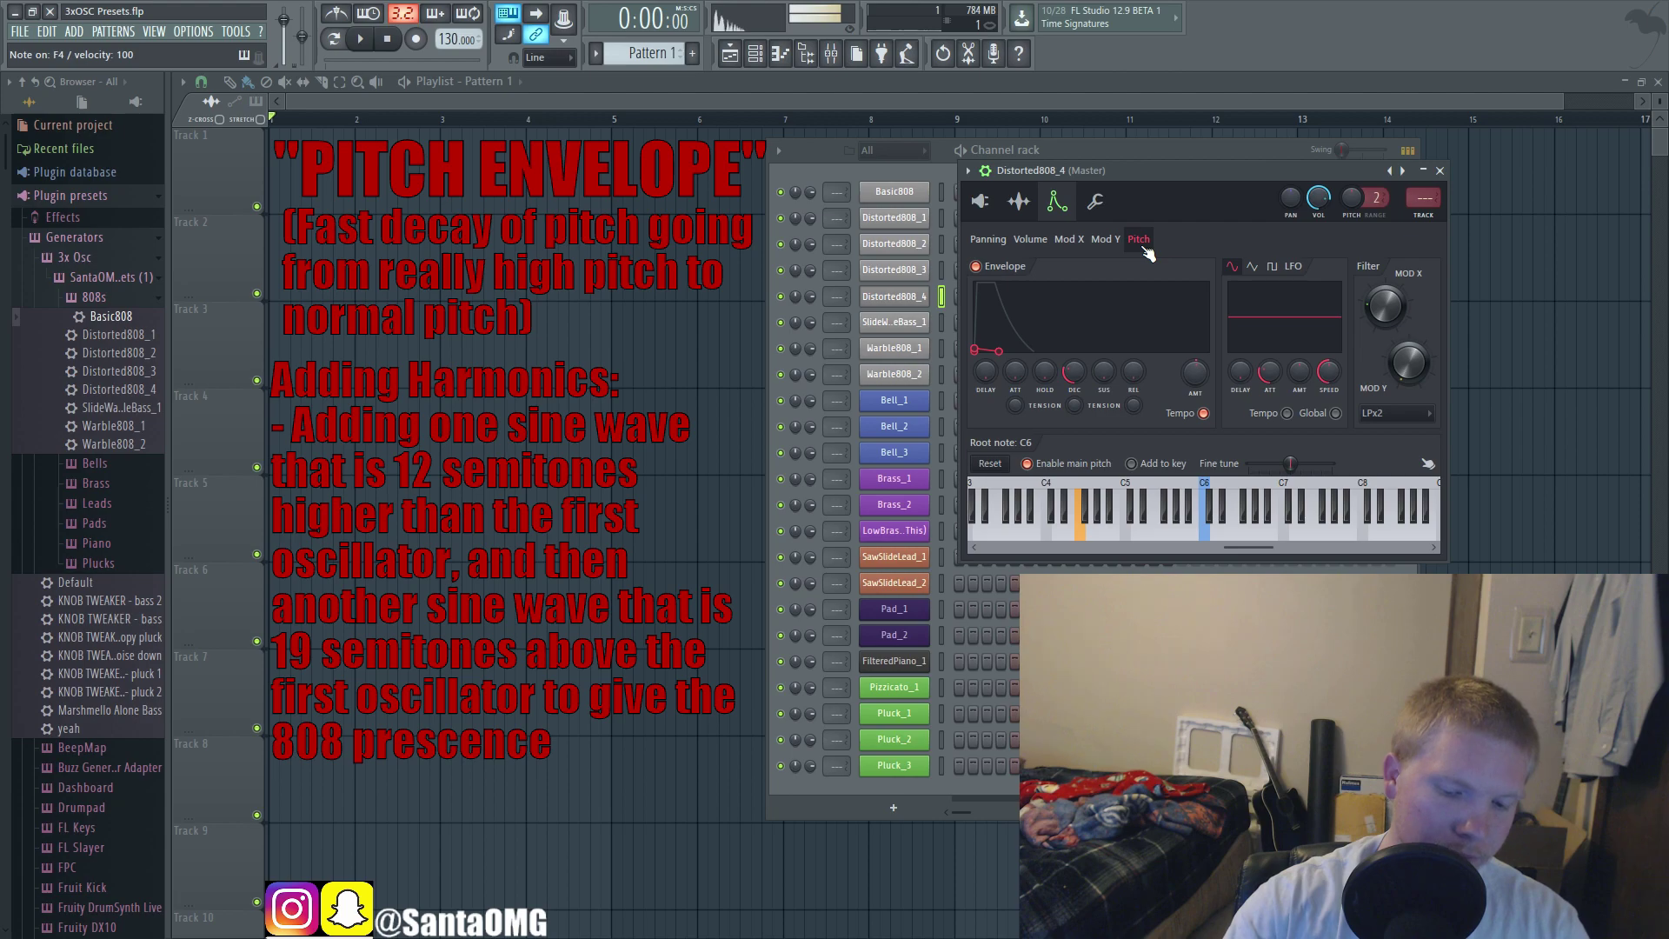
key(d)
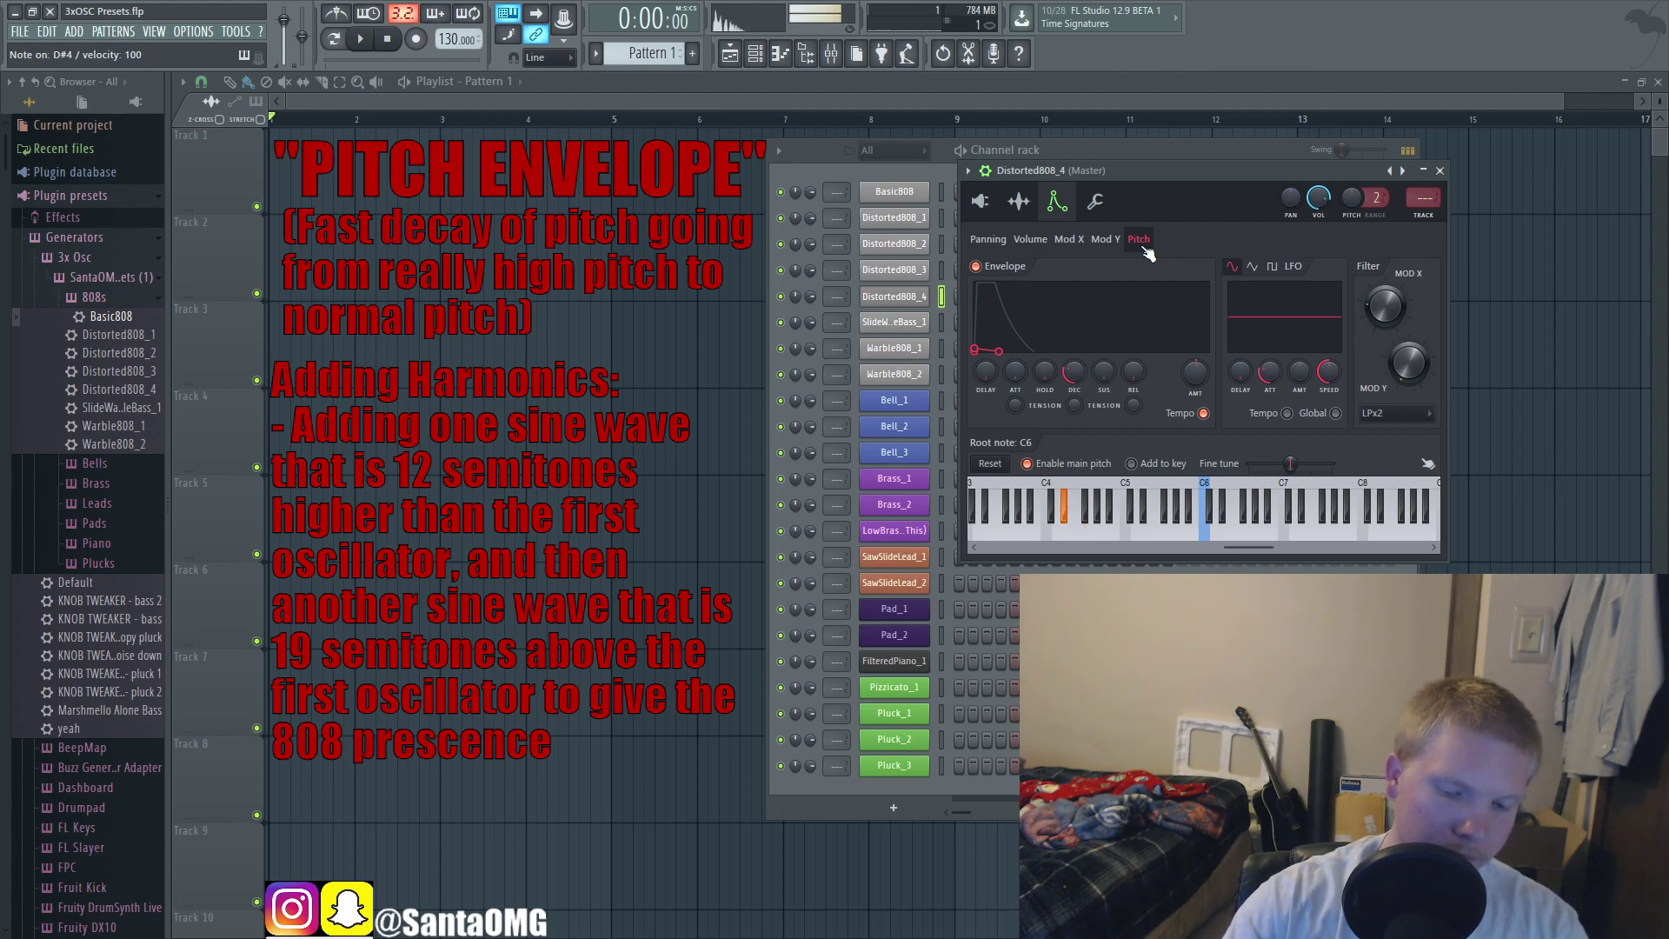
key(v)
key(j)
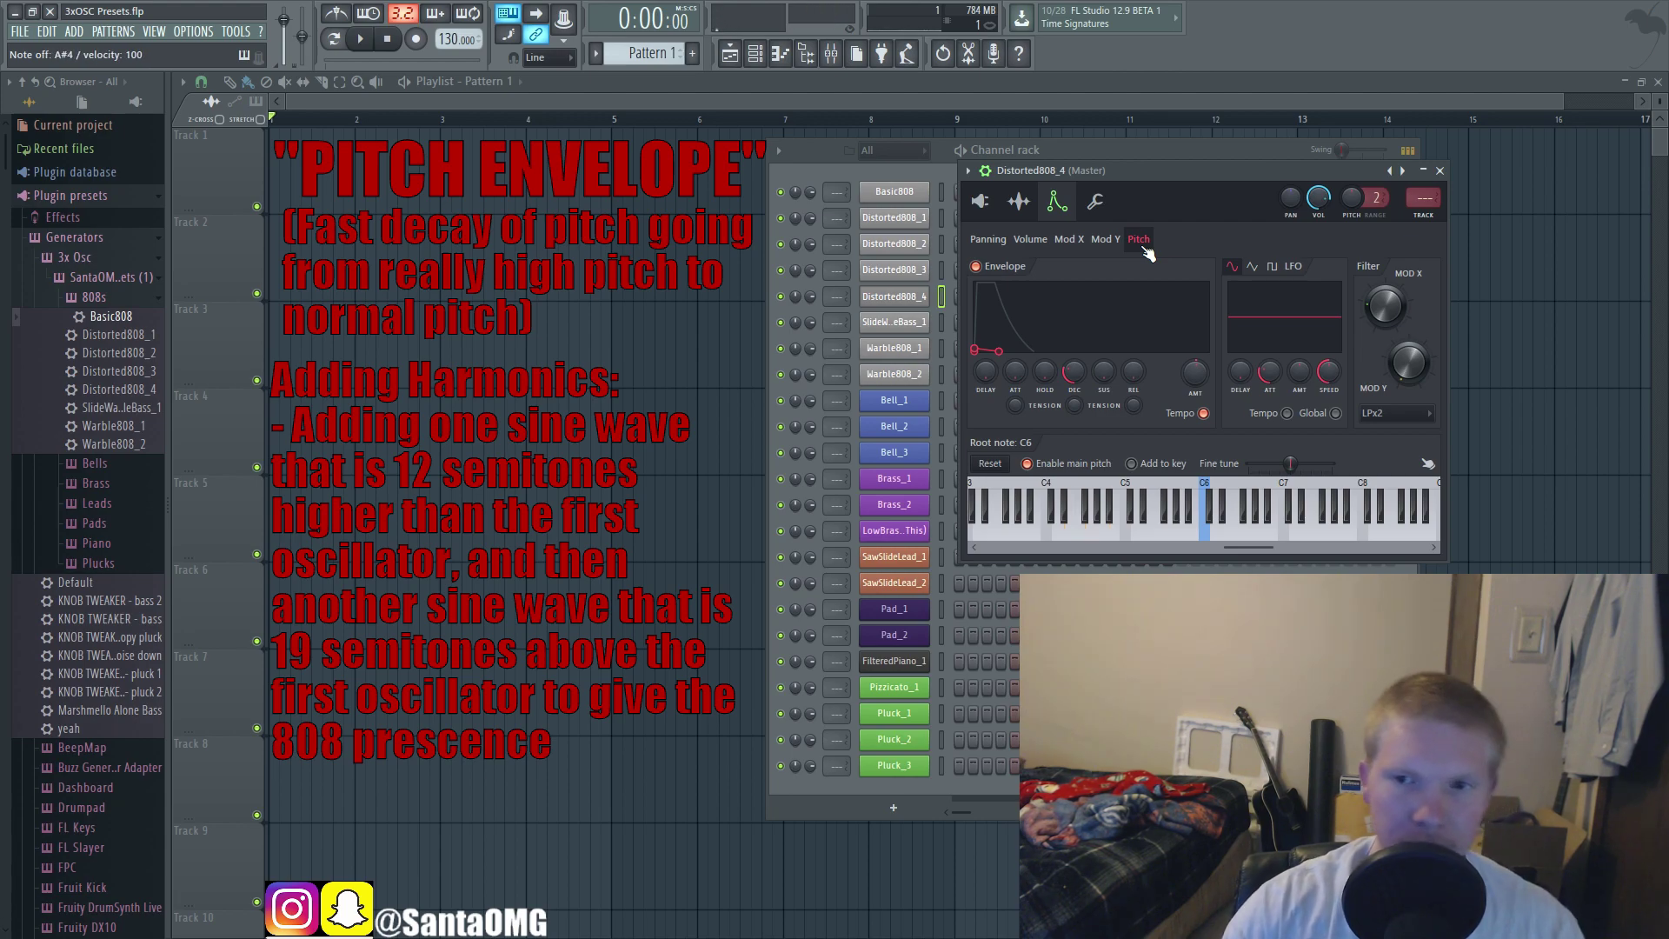
click(980, 201)
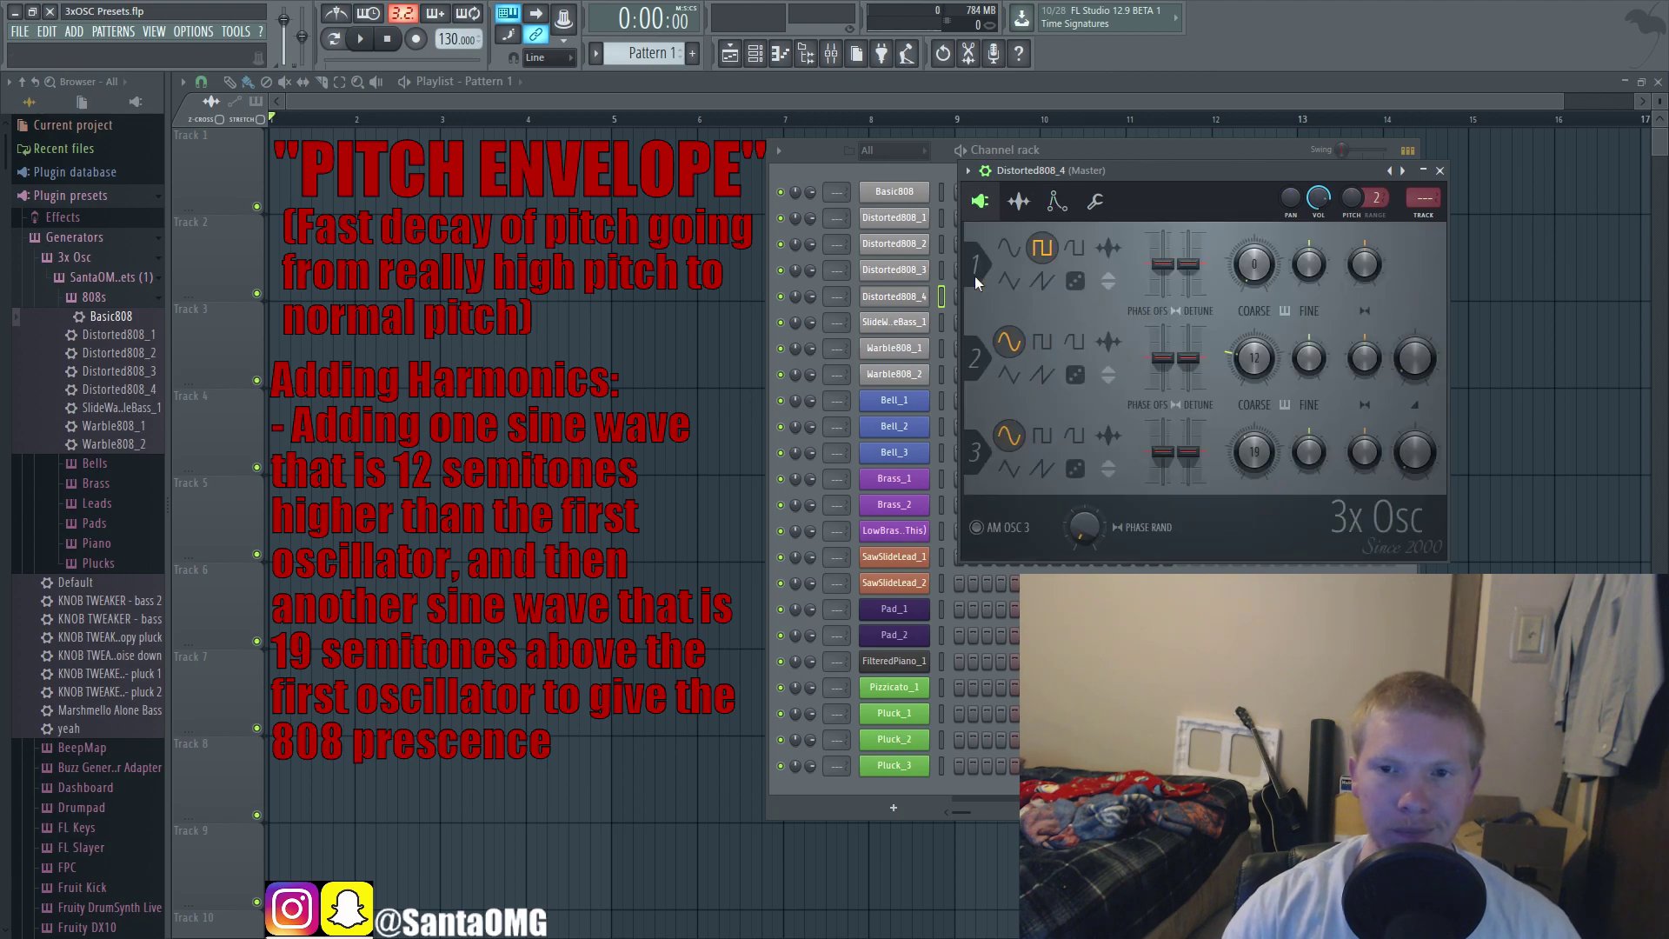
Step: Bring the channel rack forward and open the SlideWarbleBass_1 channel's oscillator settings beside the channel list
click(875, 167)
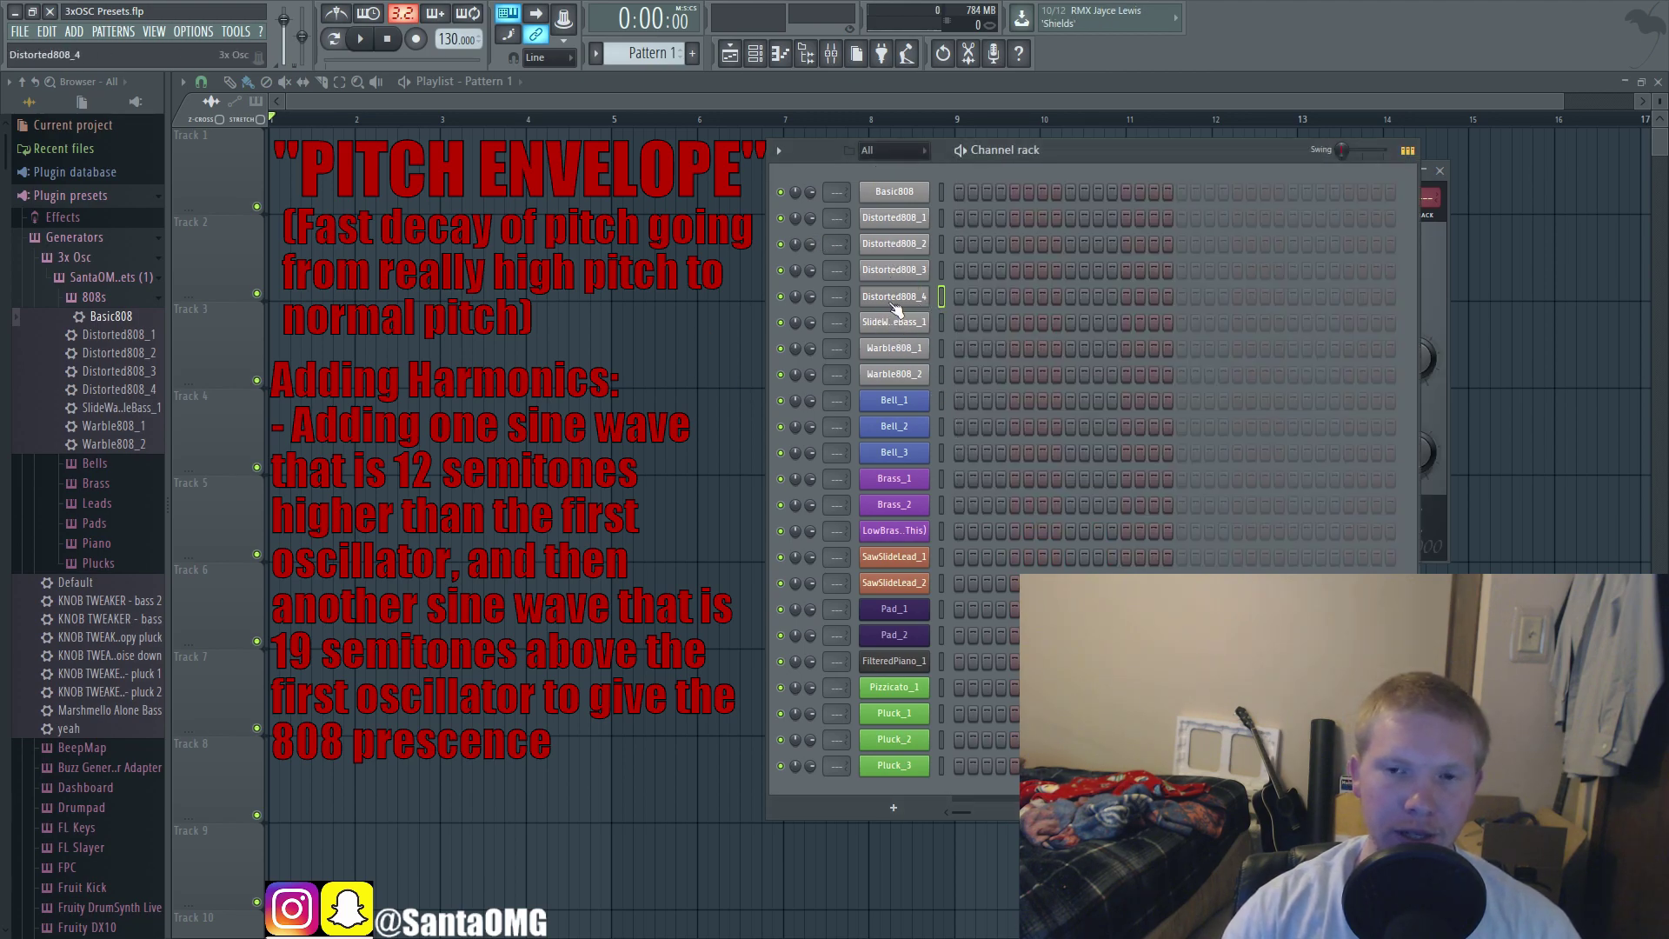
click(908, 324)
drag(535, 185, 1301, 184)
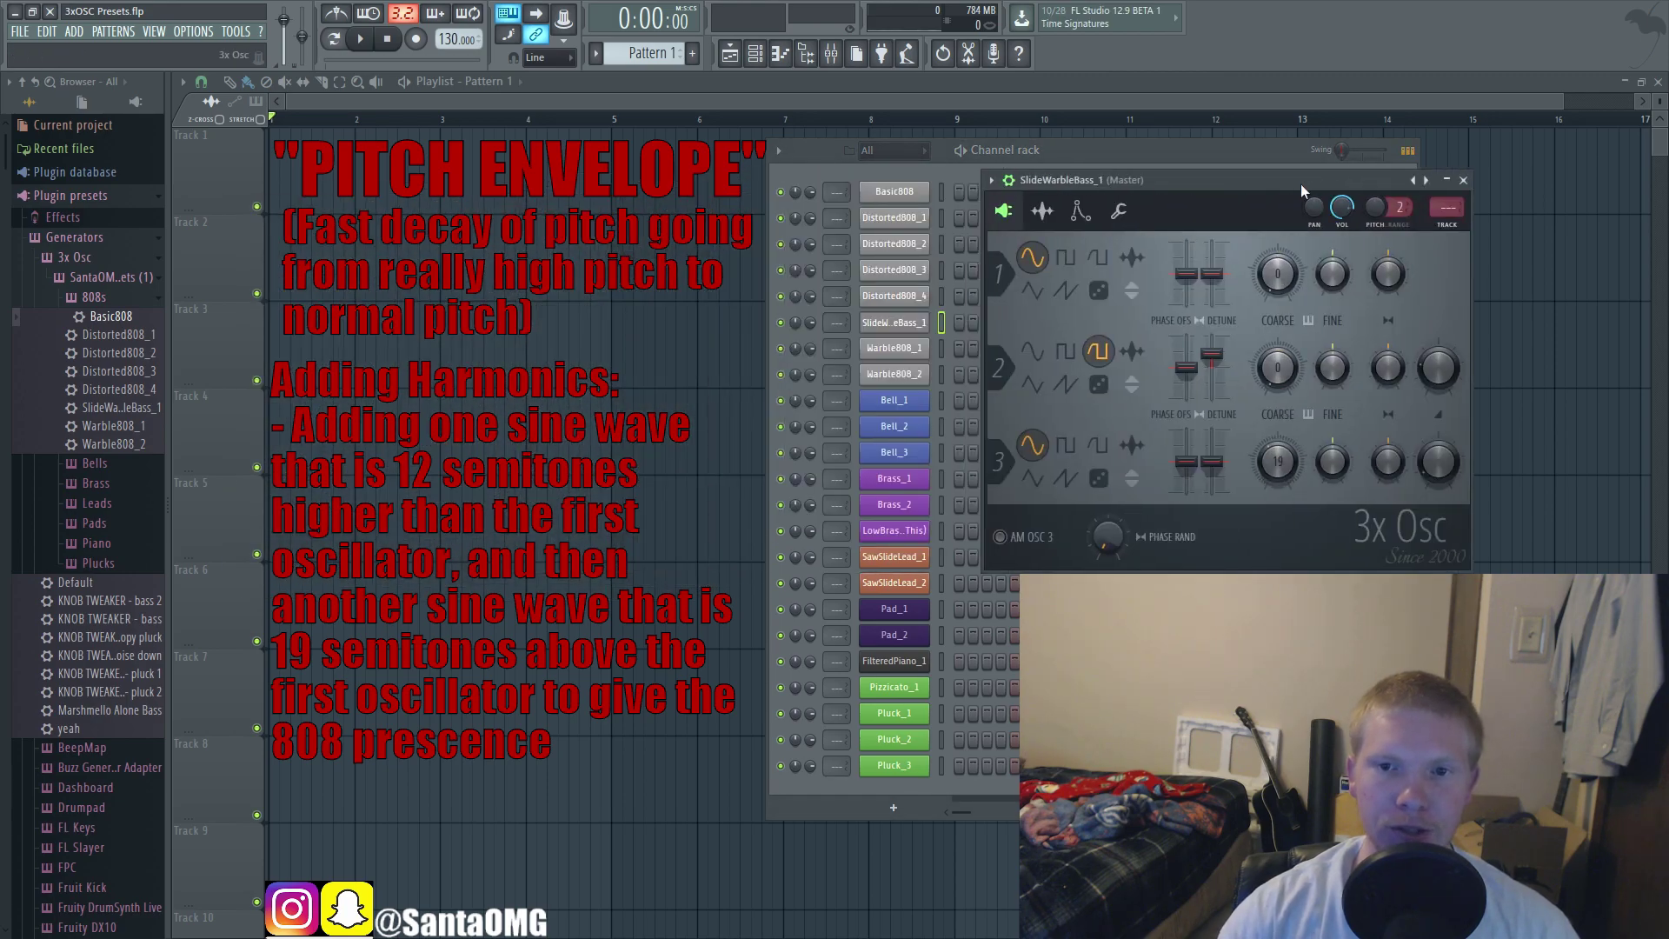
Step: Open the Warble808_1 channel's oscillator settings beside the channel list and audition it with the note A#4
click(895, 348)
drag(439, 242, 1203, 241)
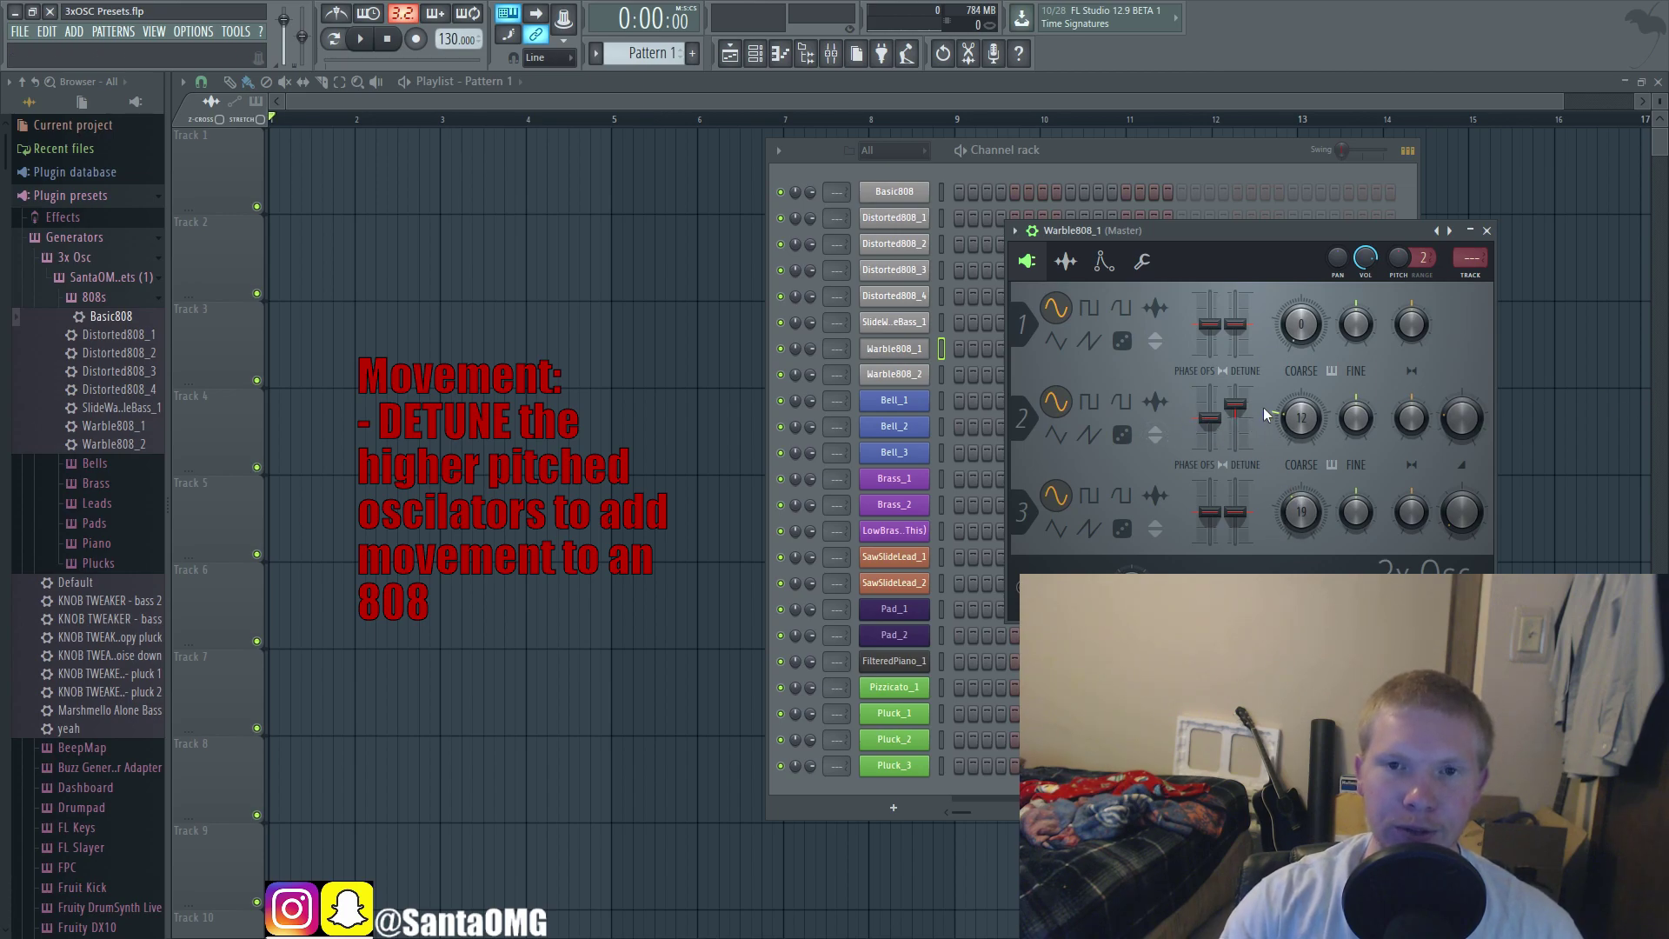
key(j)
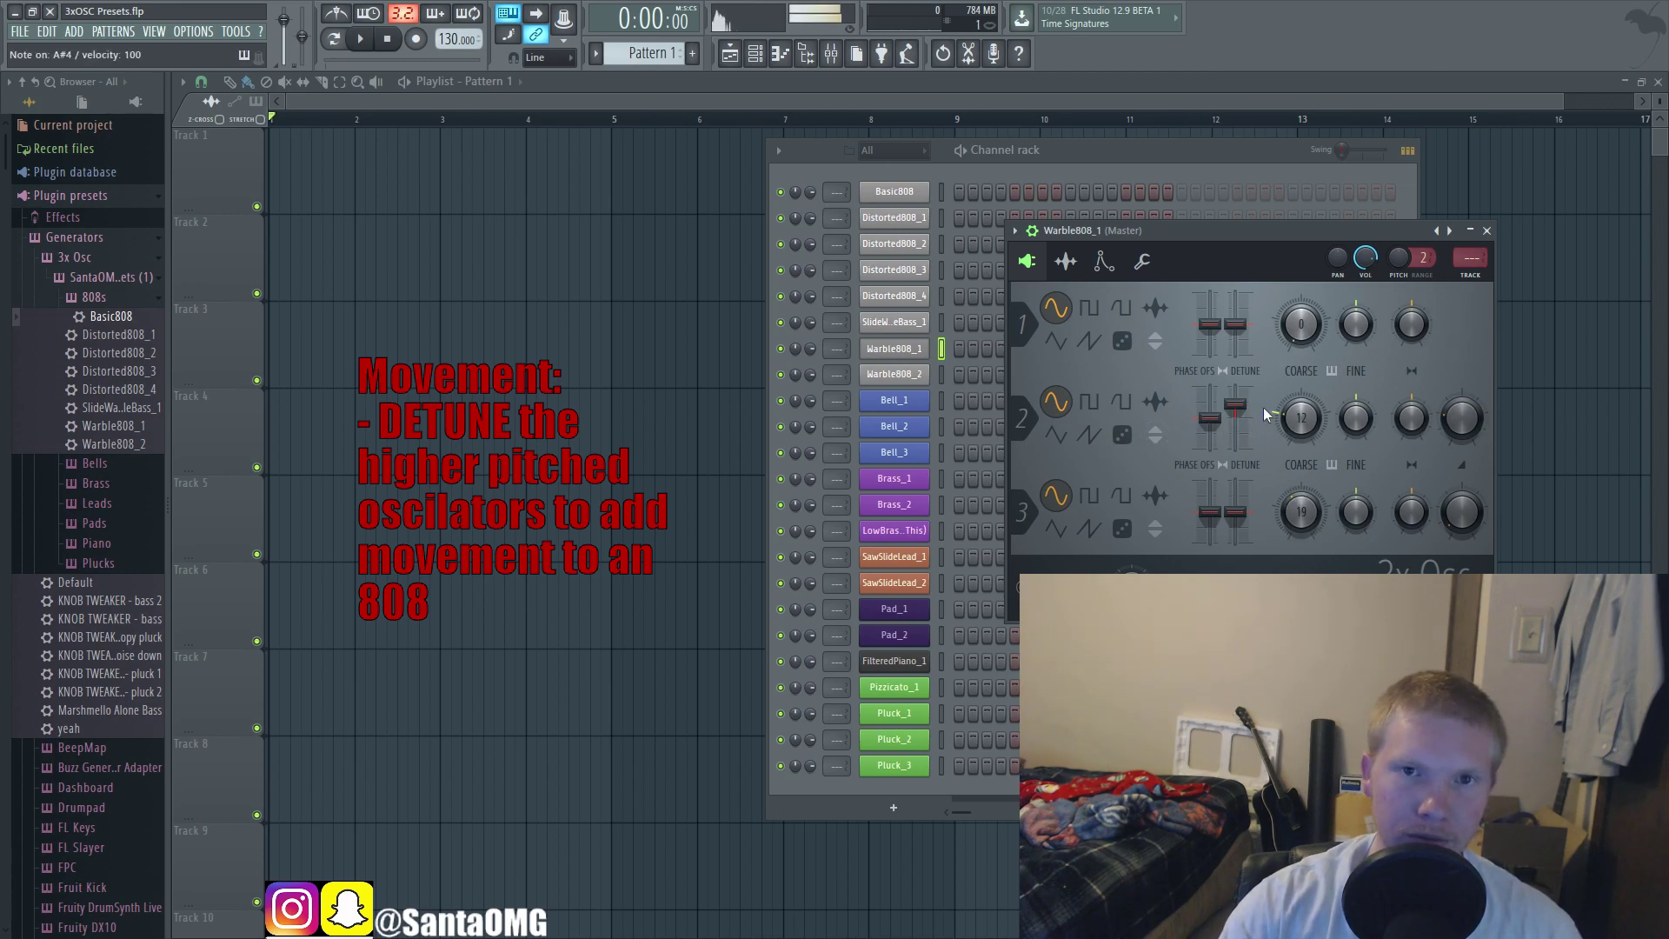
Step: Remove the stereo detune from oscillator 2 of Warble808_1, audition the note A#4, and restore the detune
drag(1239, 405, 1249, 416)
key(j)
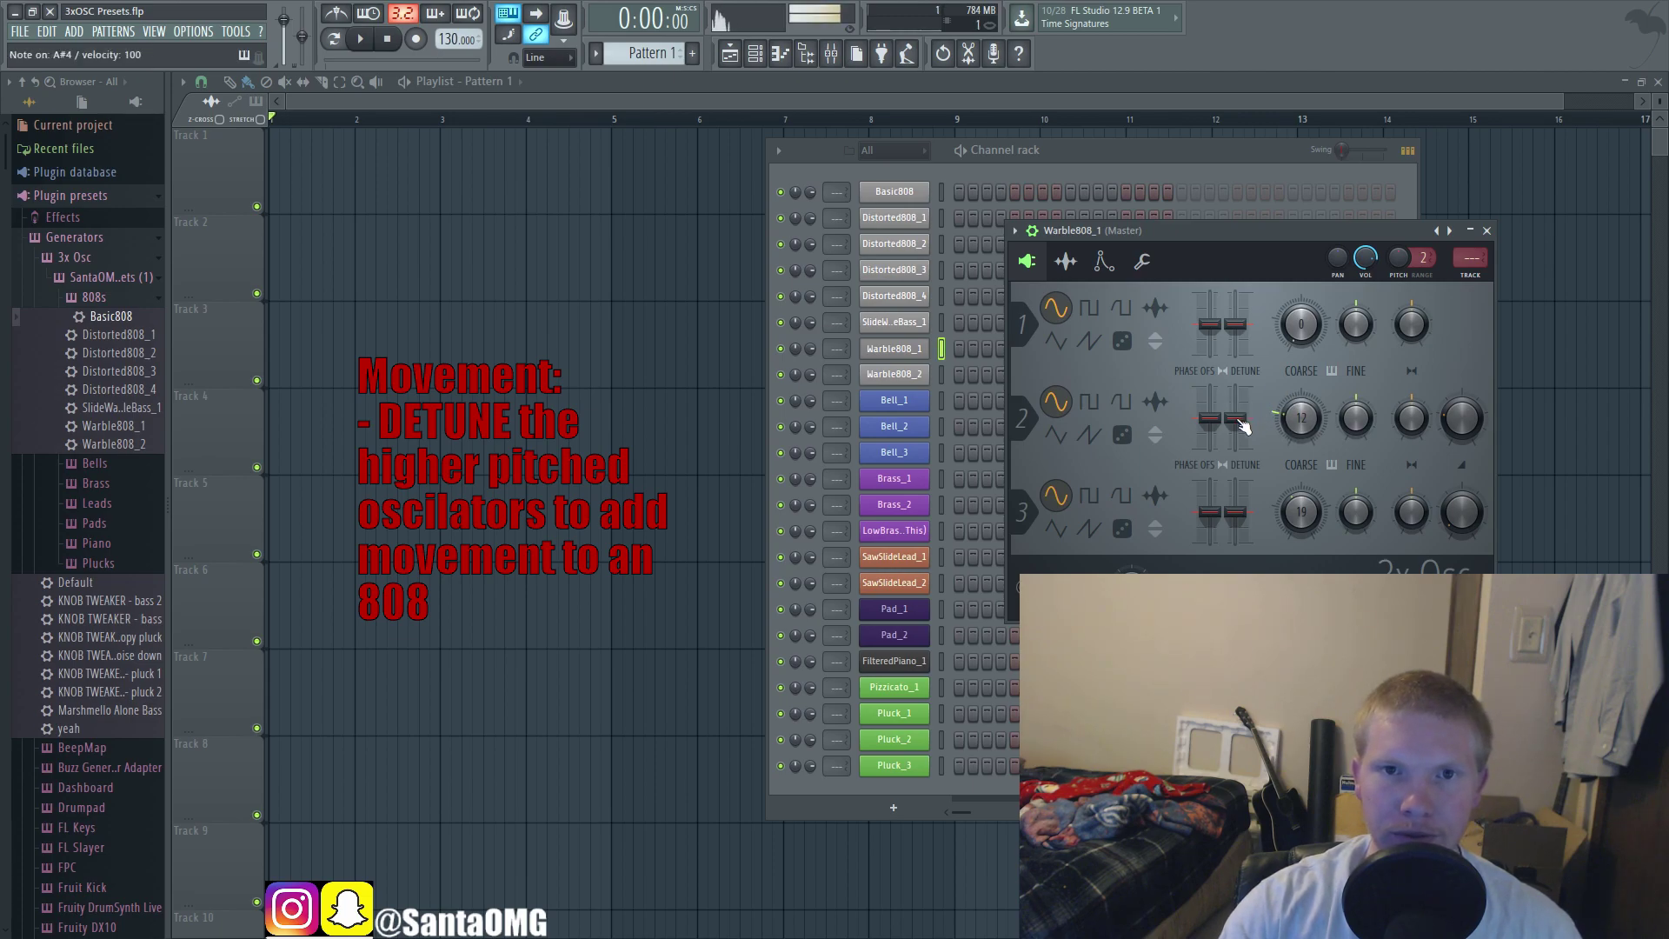
drag(1243, 426, 1244, 406)
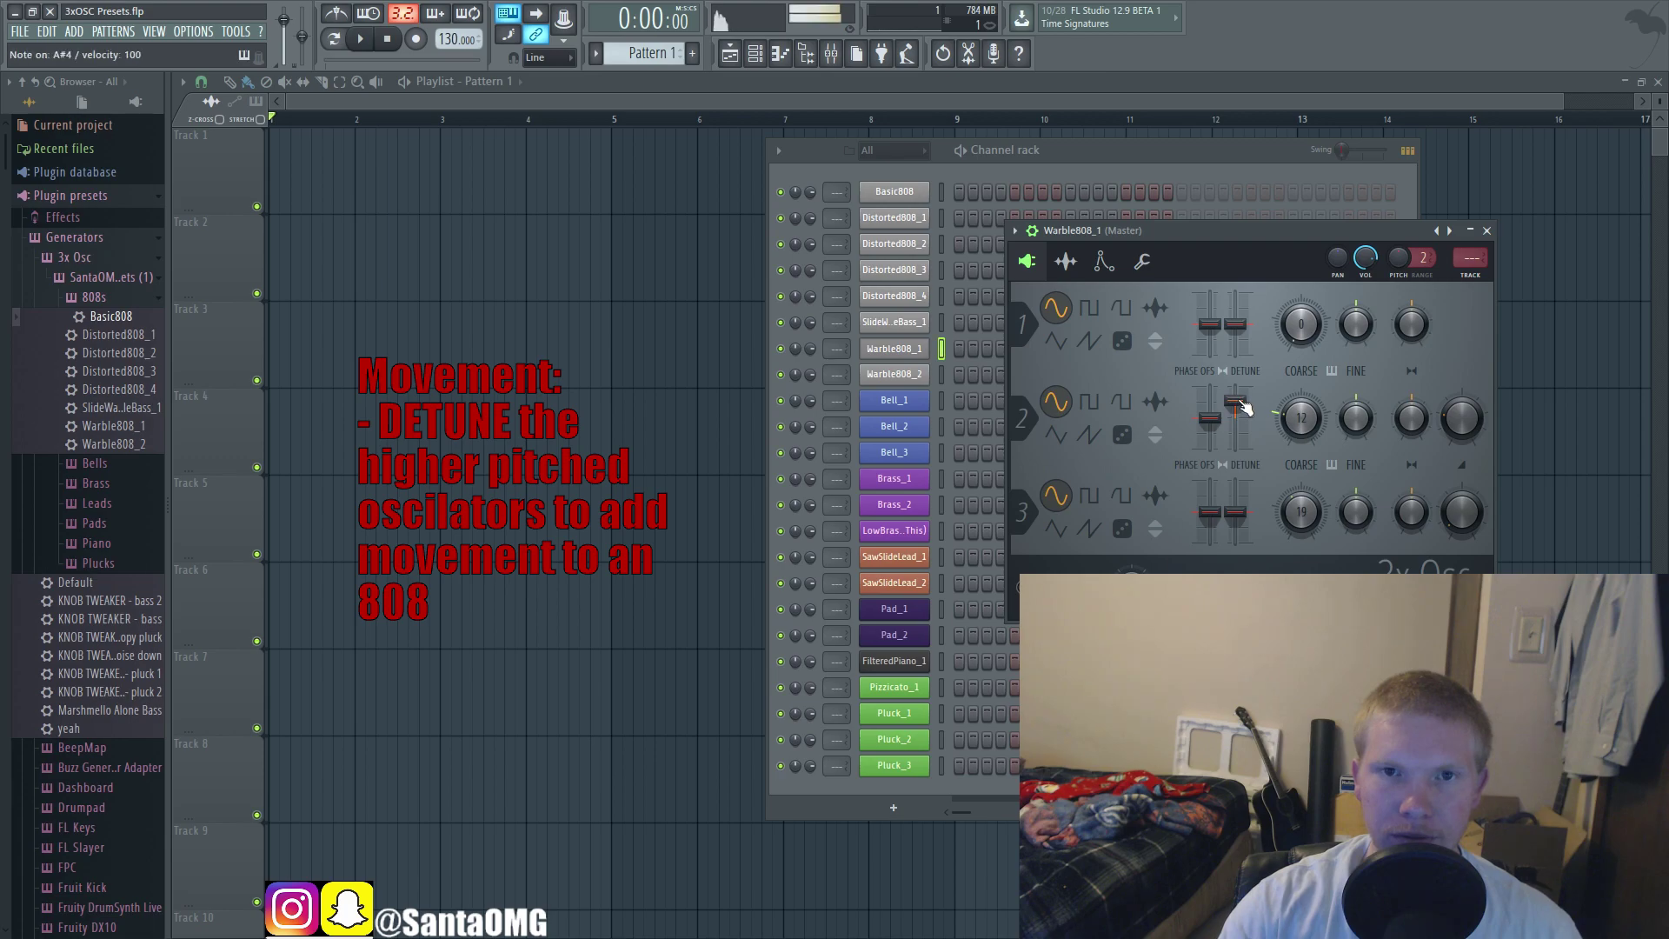
Step: Raise the stereo detune of oscillator 1 in Warble808_1, audition the note A#4, and return the detune to centre
drag(1238, 324, 1235, 310)
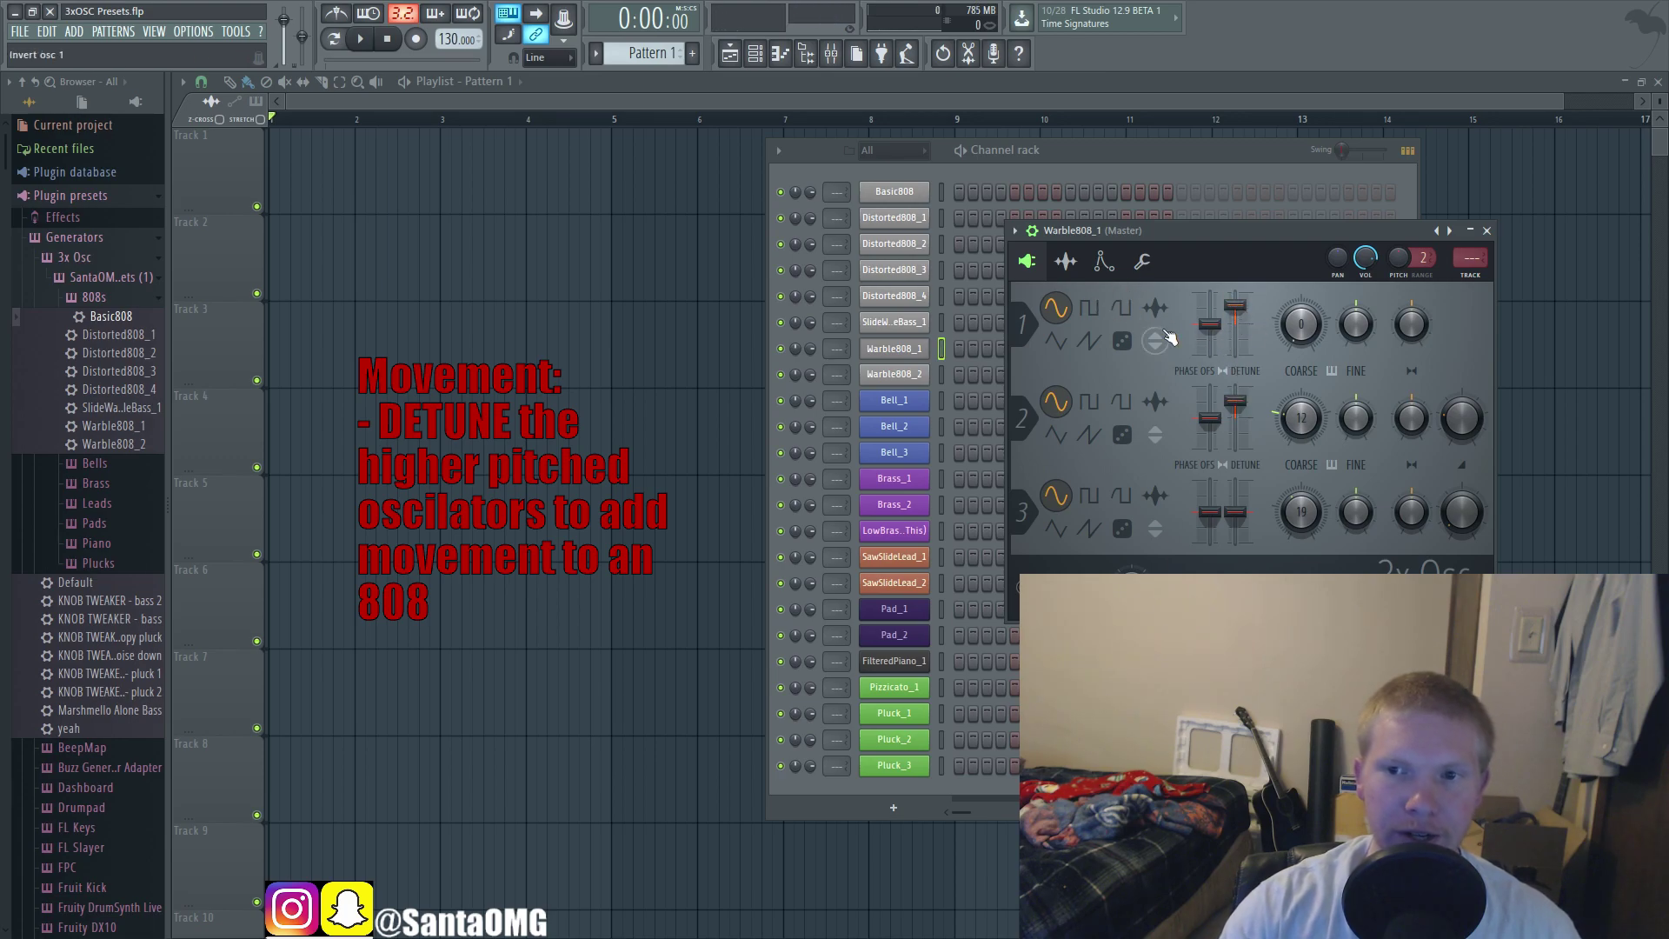
key(j)
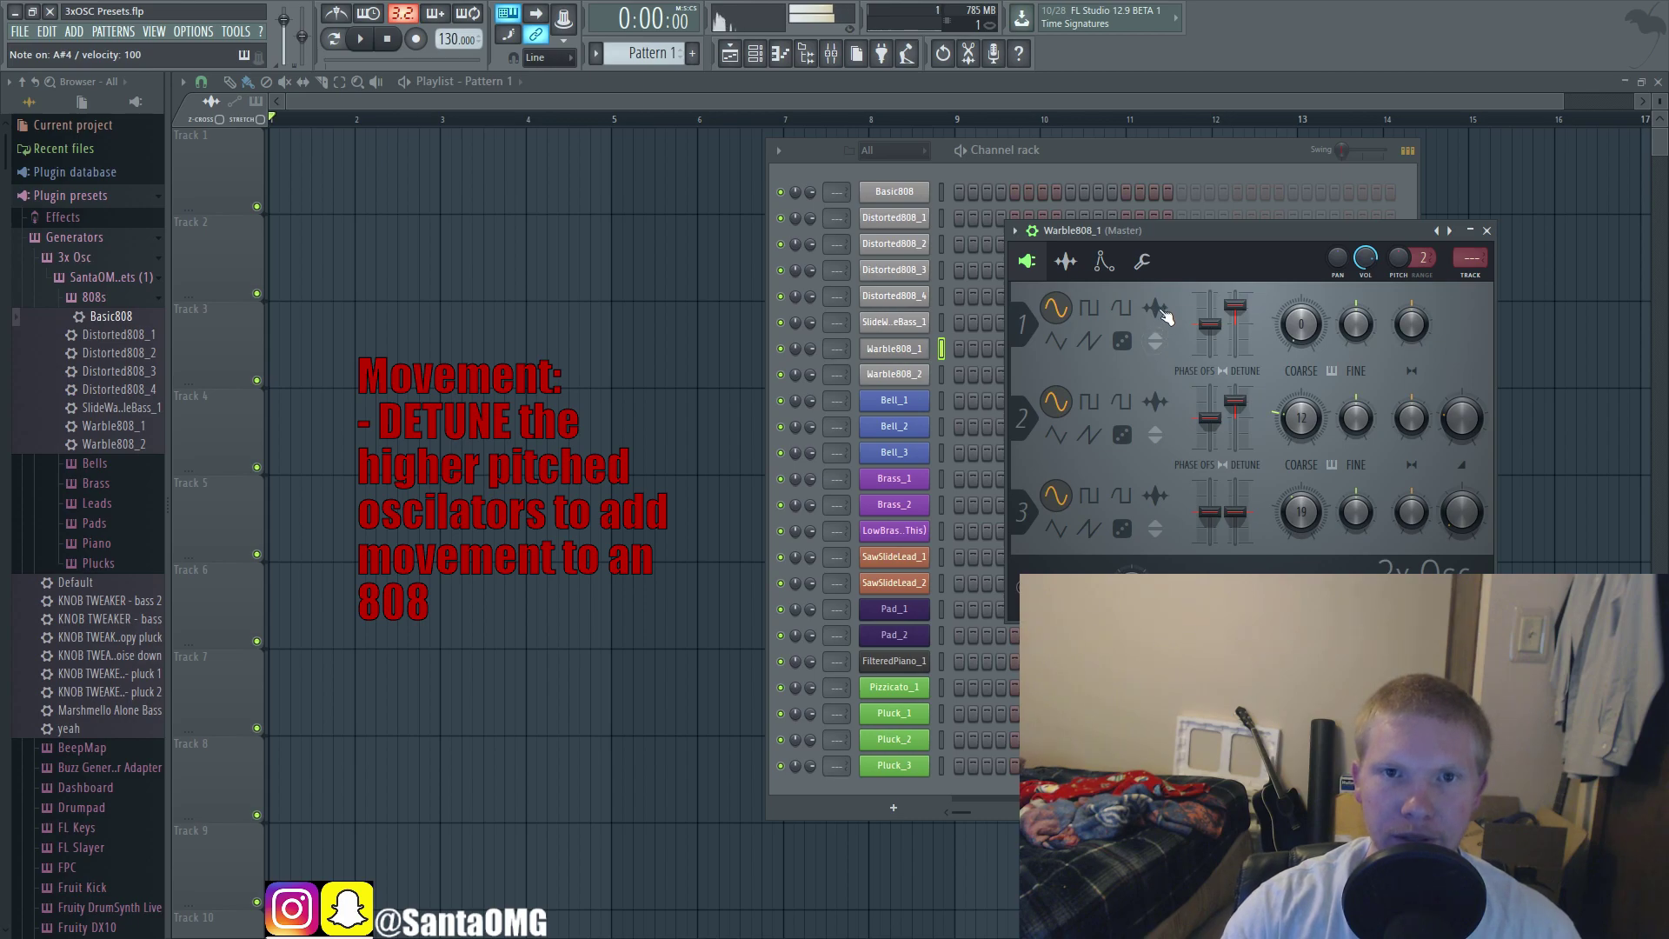
drag(1235, 310, 1236, 327)
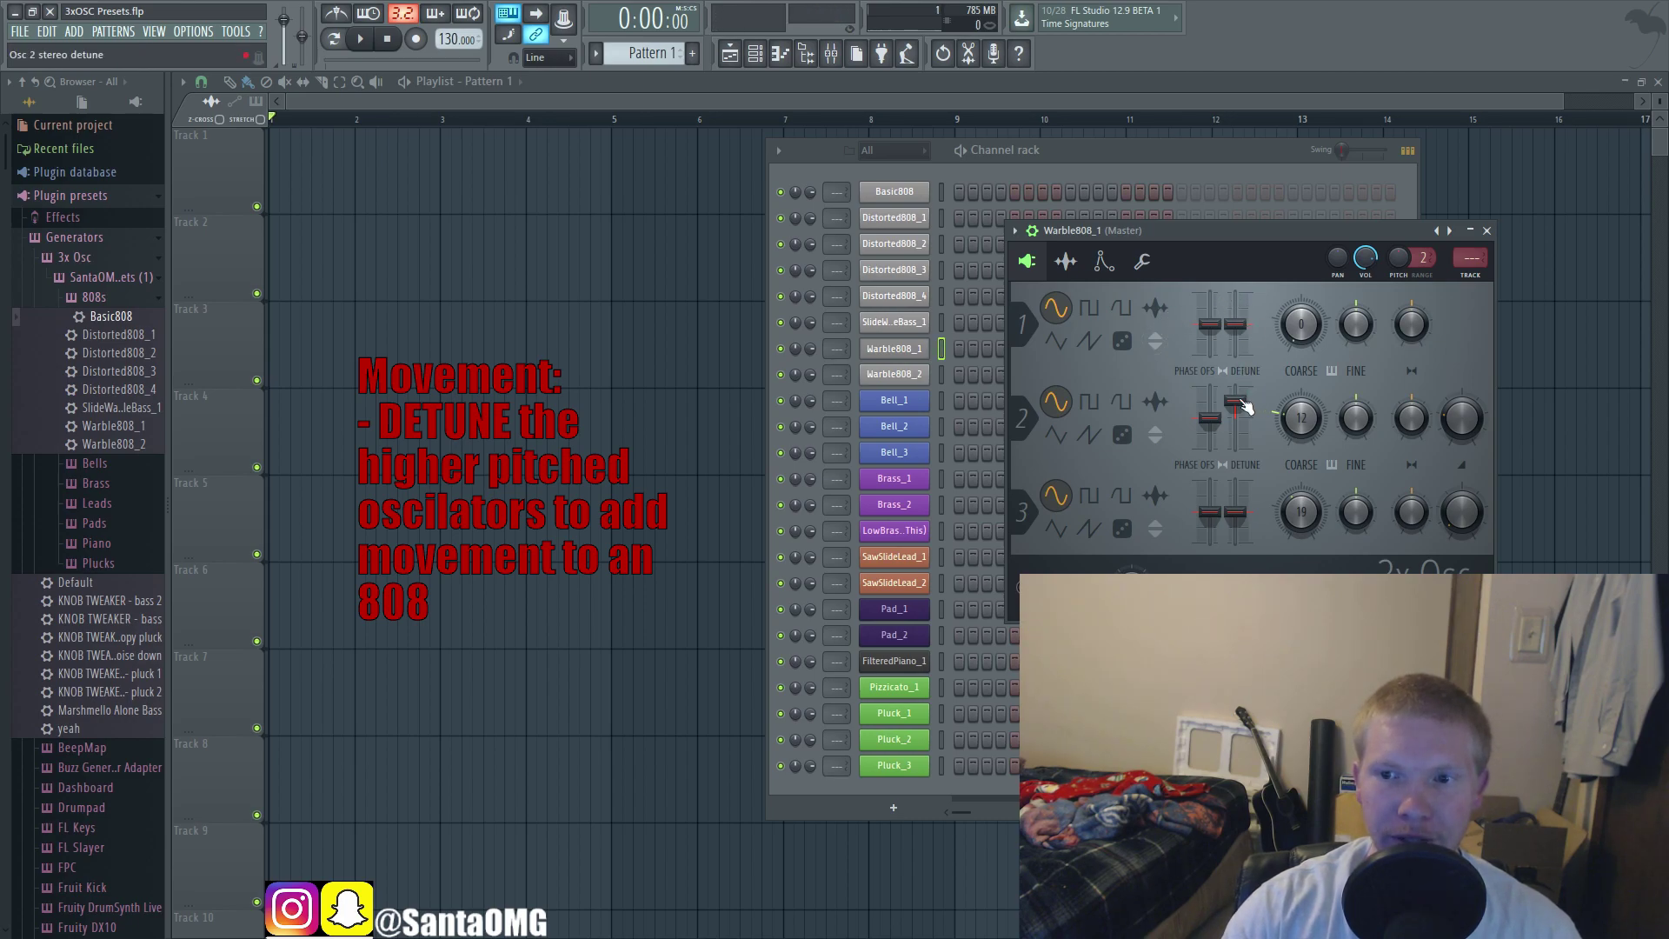
Step: Close Warble808_1, view the Warble808_2 channel's oscillator settings beside the channel list, and close that window as well
click(1489, 232)
click(895, 374)
drag(487, 254, 1202, 280)
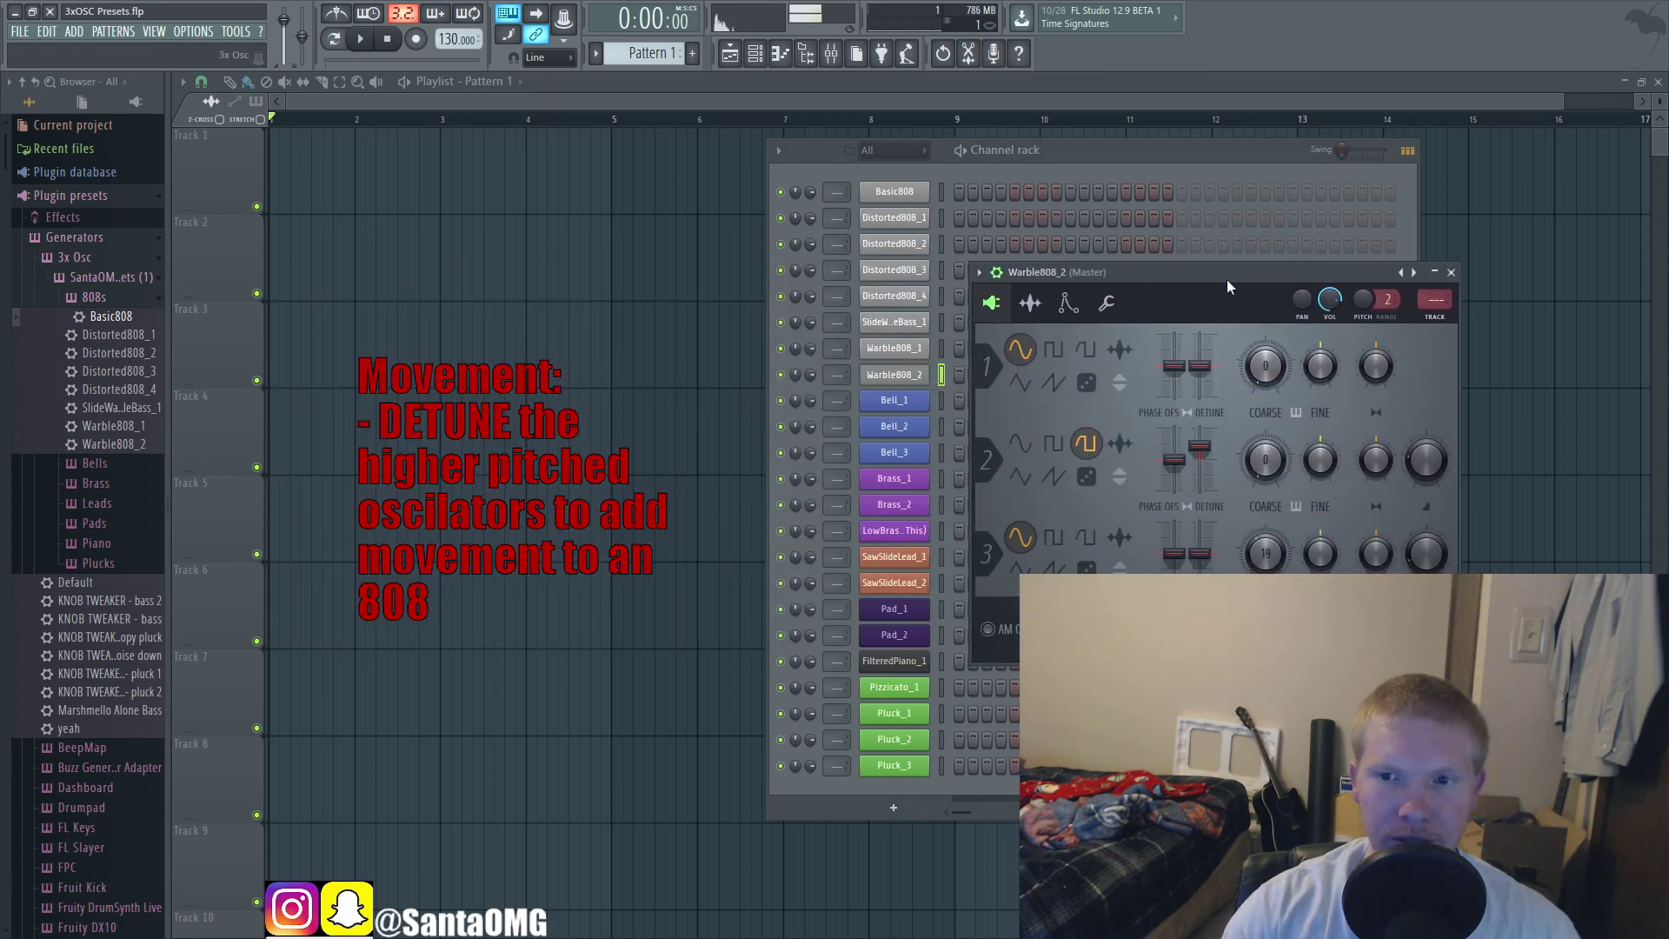
click(1451, 273)
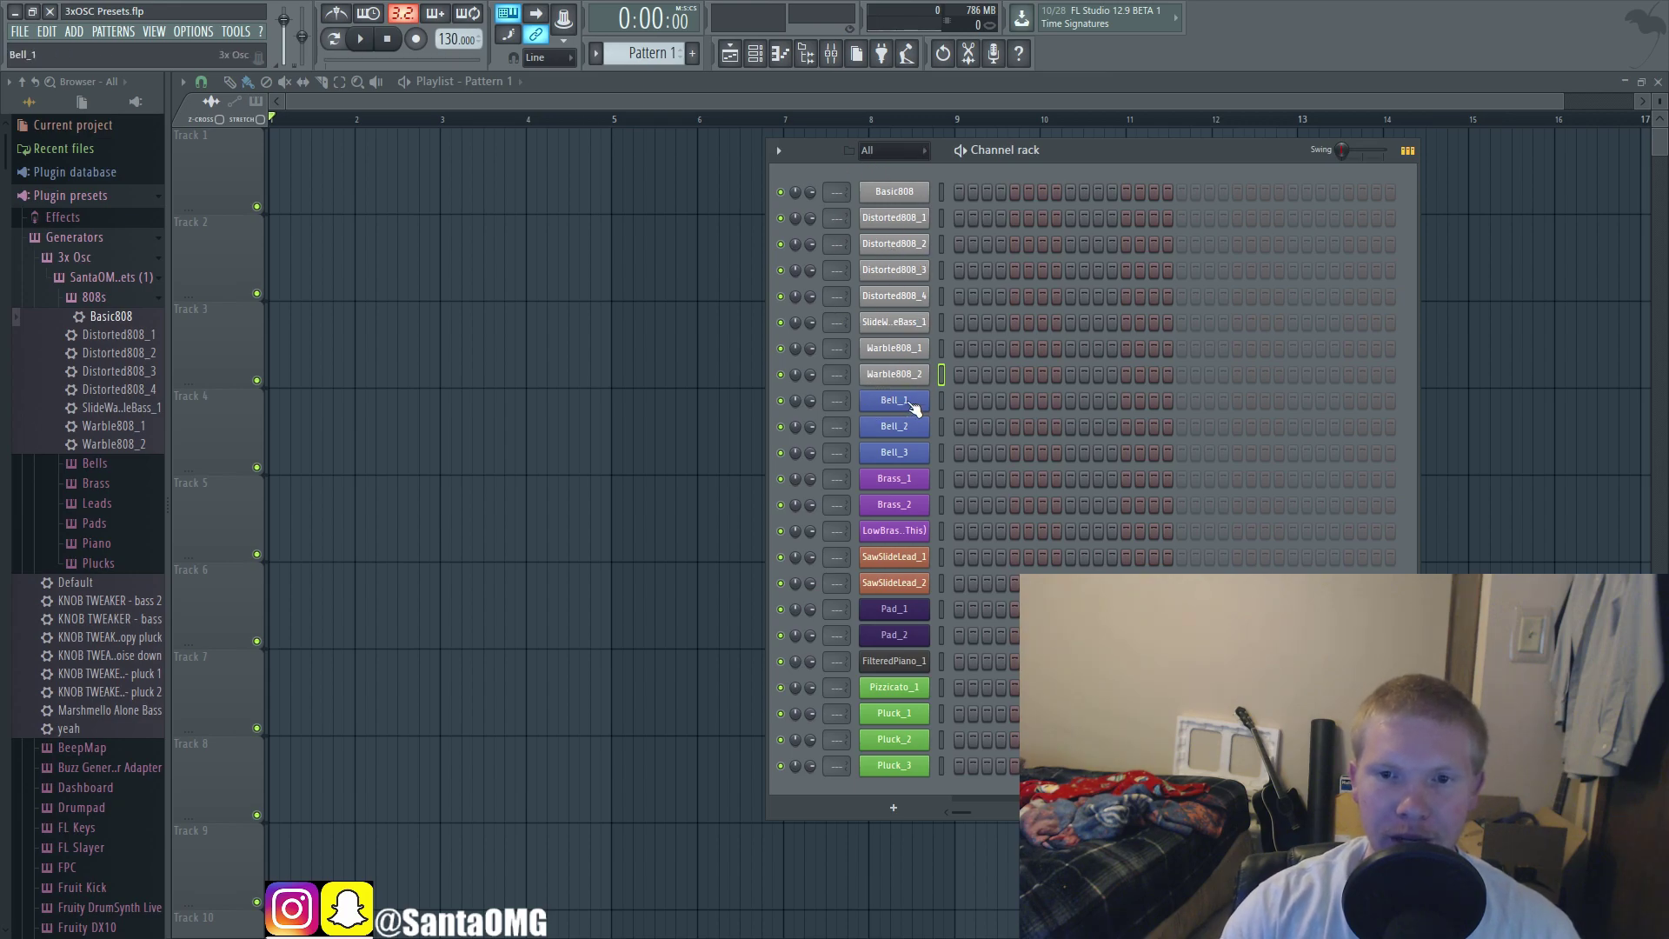
Step: Compare the oscillator settings of Bell_1, Bell_2 and Bell_3, then return to Bell_1 and place it beside the channel list
click(914, 406)
drag(607, 278, 1306, 206)
click(893, 426)
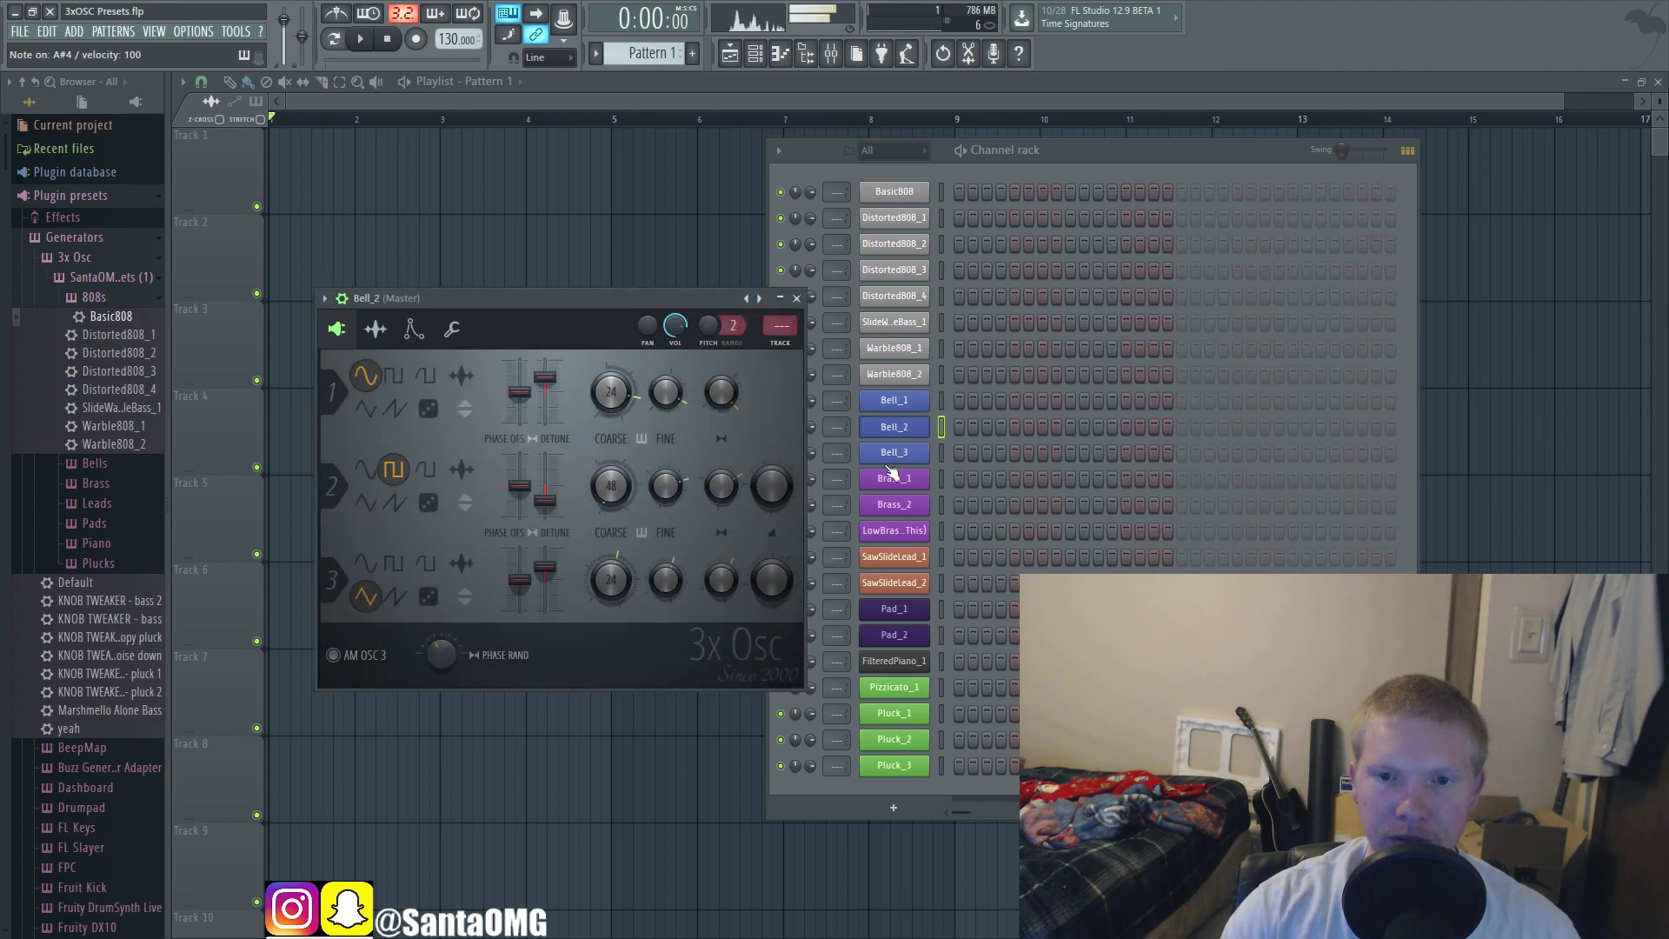
click(894, 451)
drag(737, 323, 1395, 279)
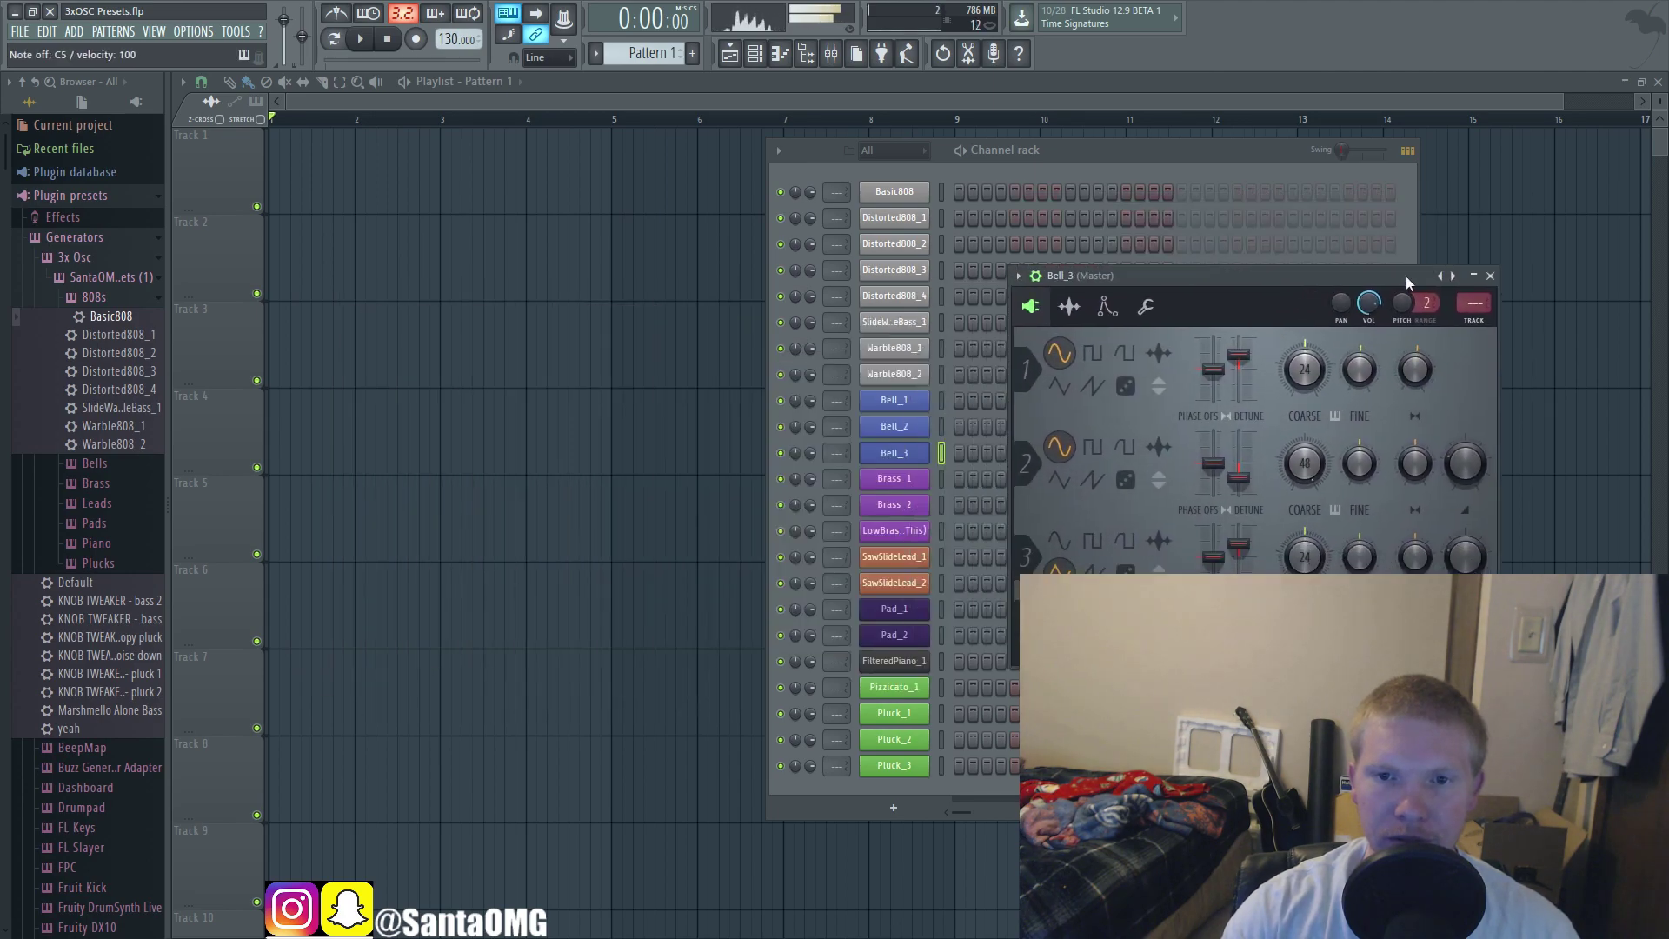
click(893, 400)
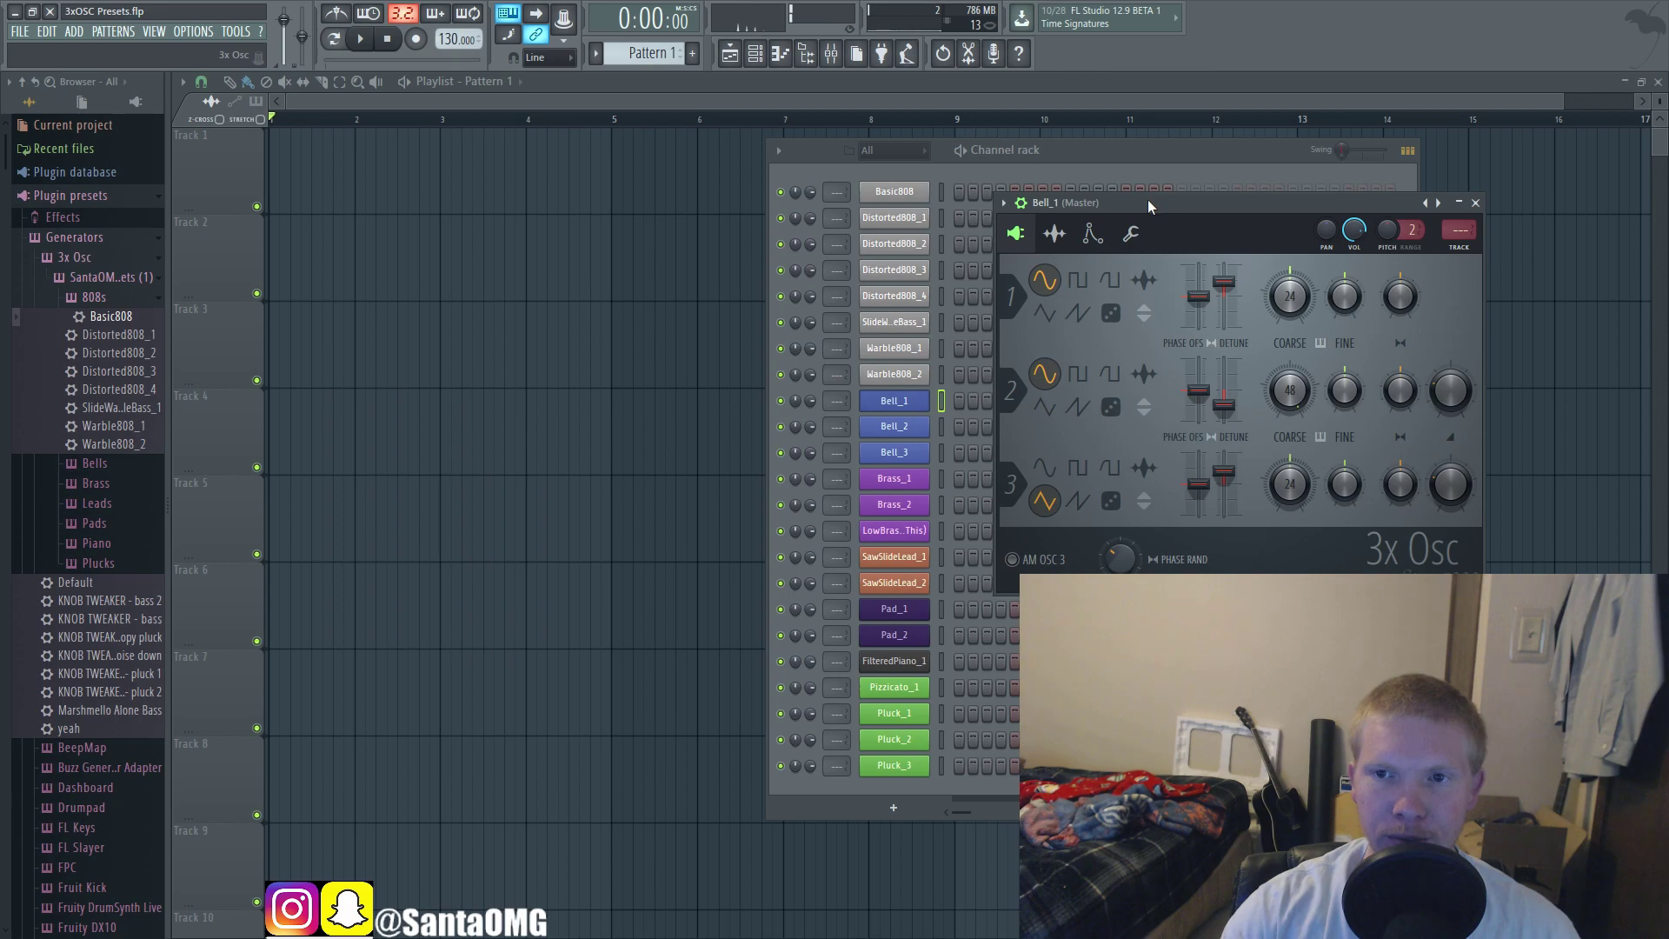
drag(1147, 200, 1108, 184)
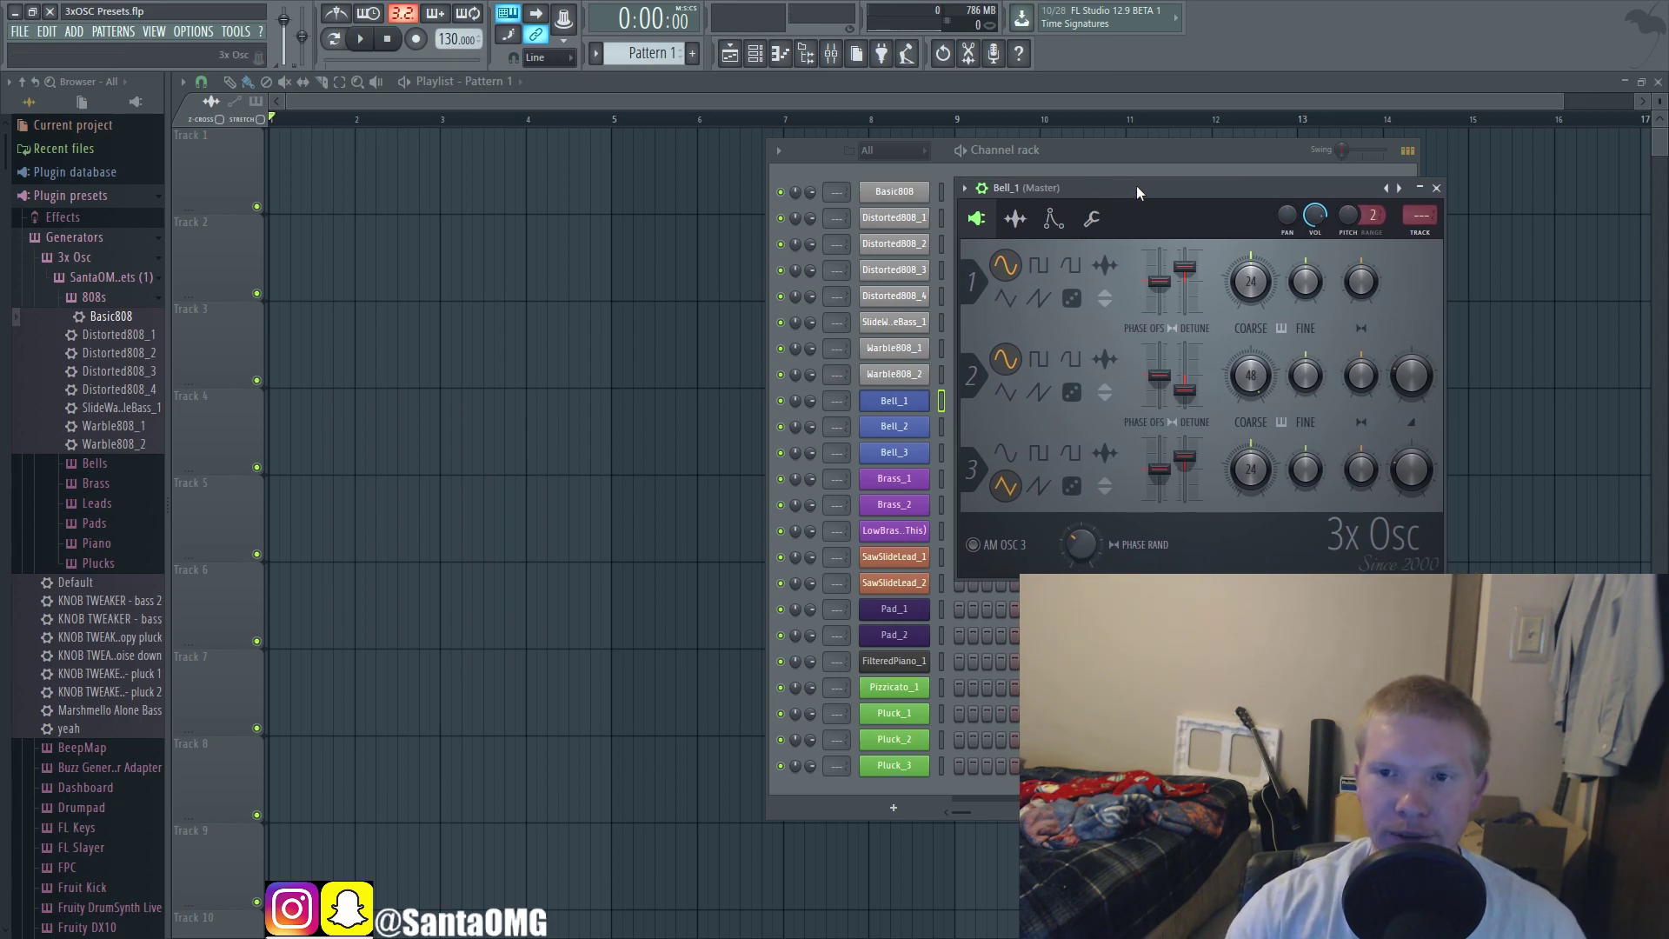
Step: Show the volume envelope of Bell_1 and audition the preset with a repeated note
click(1053, 218)
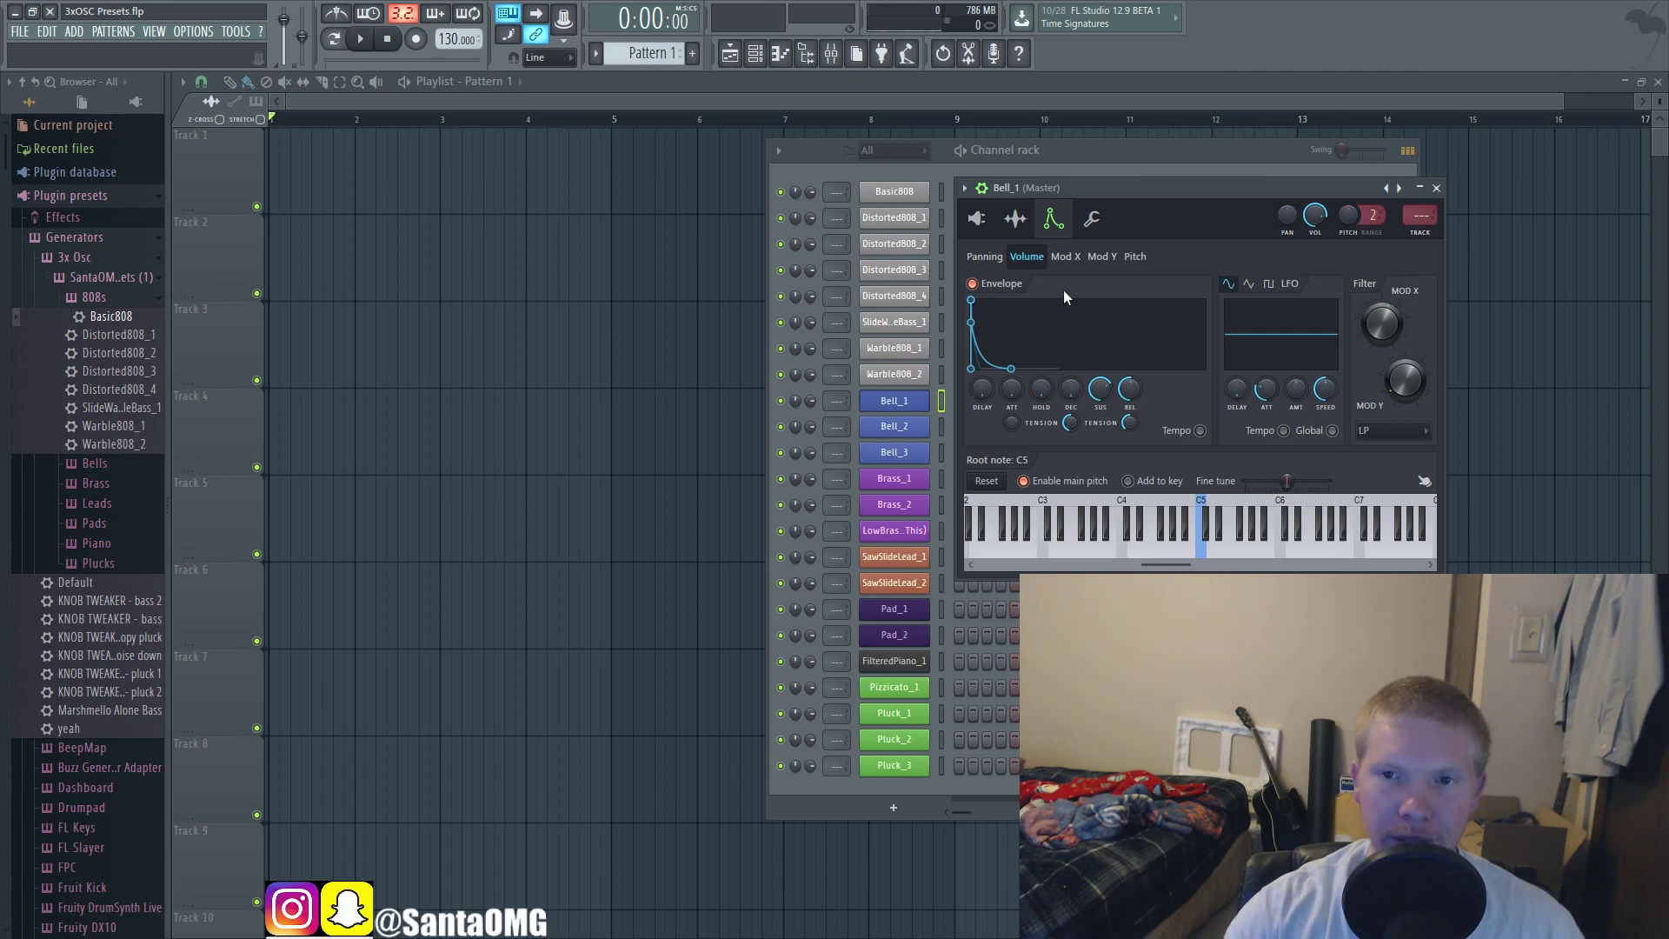
key(q)
key(q)
key(q)
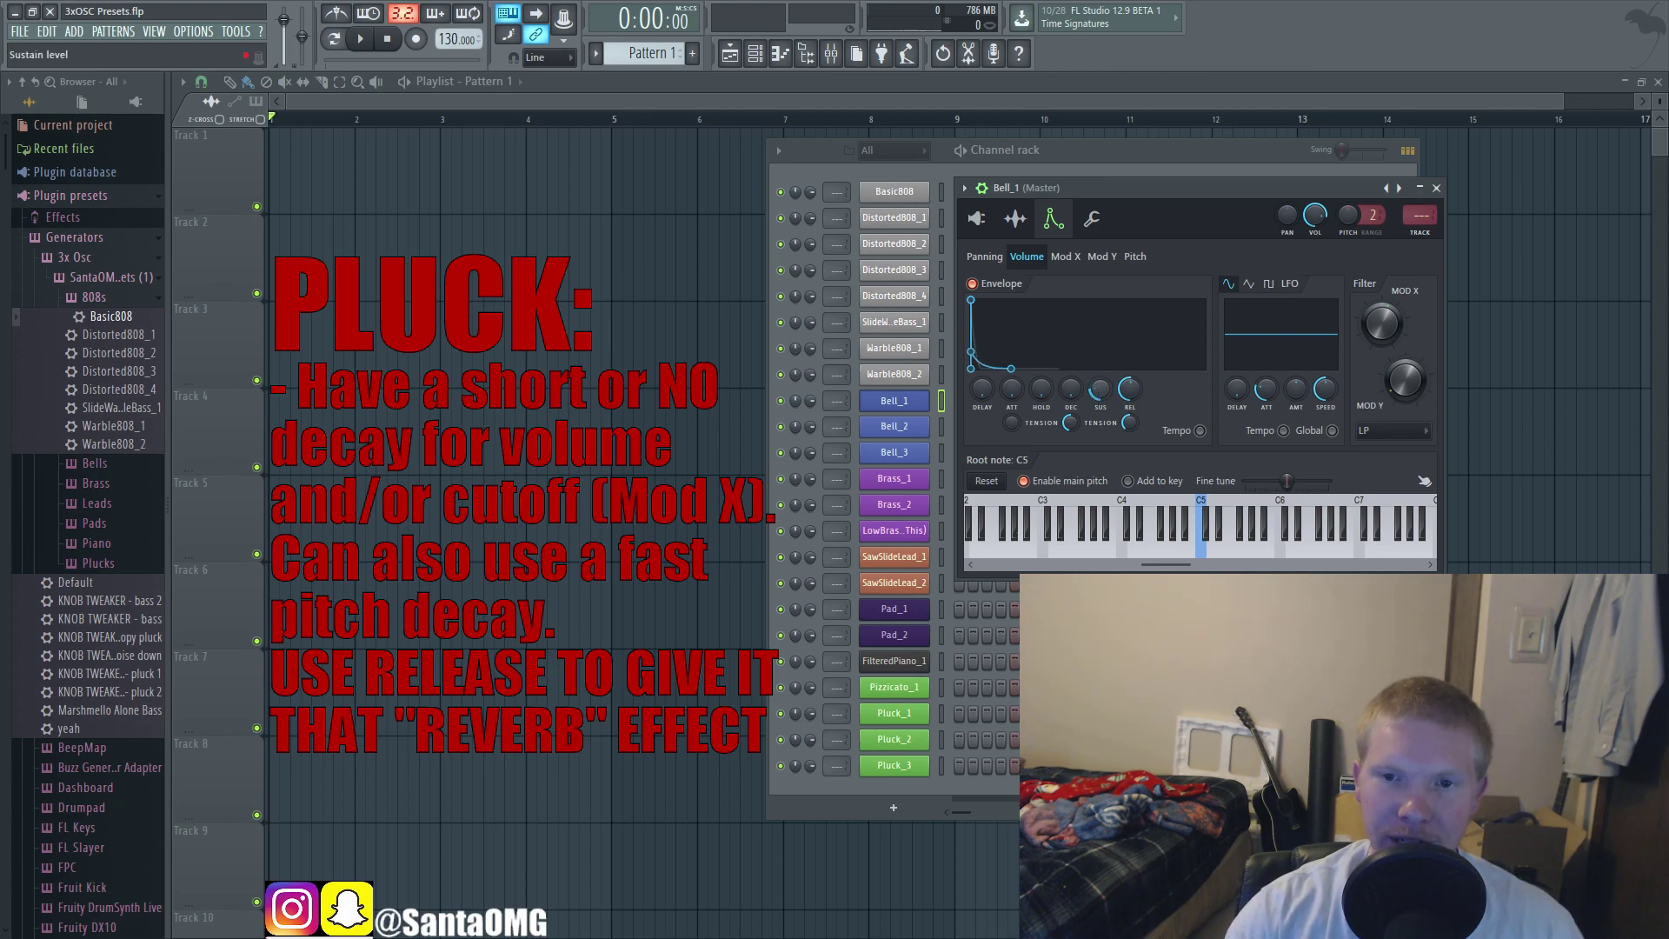
Step: Raise the sustain level of Bell_1's volume envelope and audition the preset with a repeated note
mouse_move(1099, 388)
mouse_down()
mouse_move(1100, 404)
mouse_move(1100, 365)
mouse_up()
key(j)
key(j)
key(j)
key(j)
key(j)
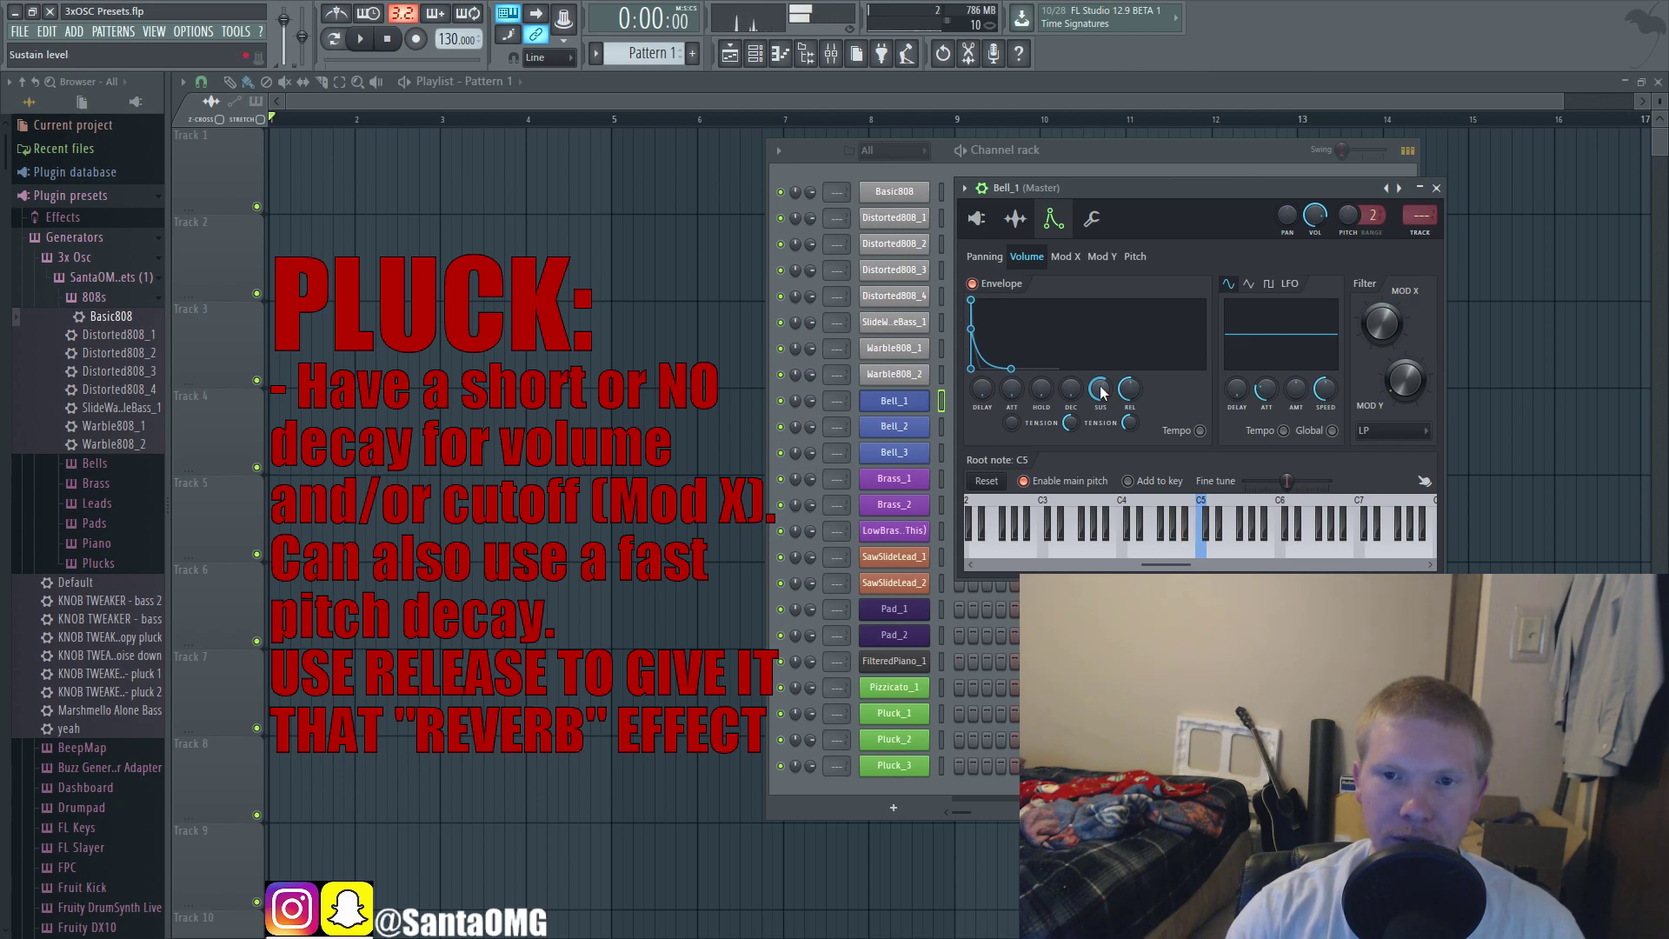
Step: Slightly shorten the decay of Bell_1's Mod X envelope, auditioning the A#4 note before and after the change
click(1067, 257)
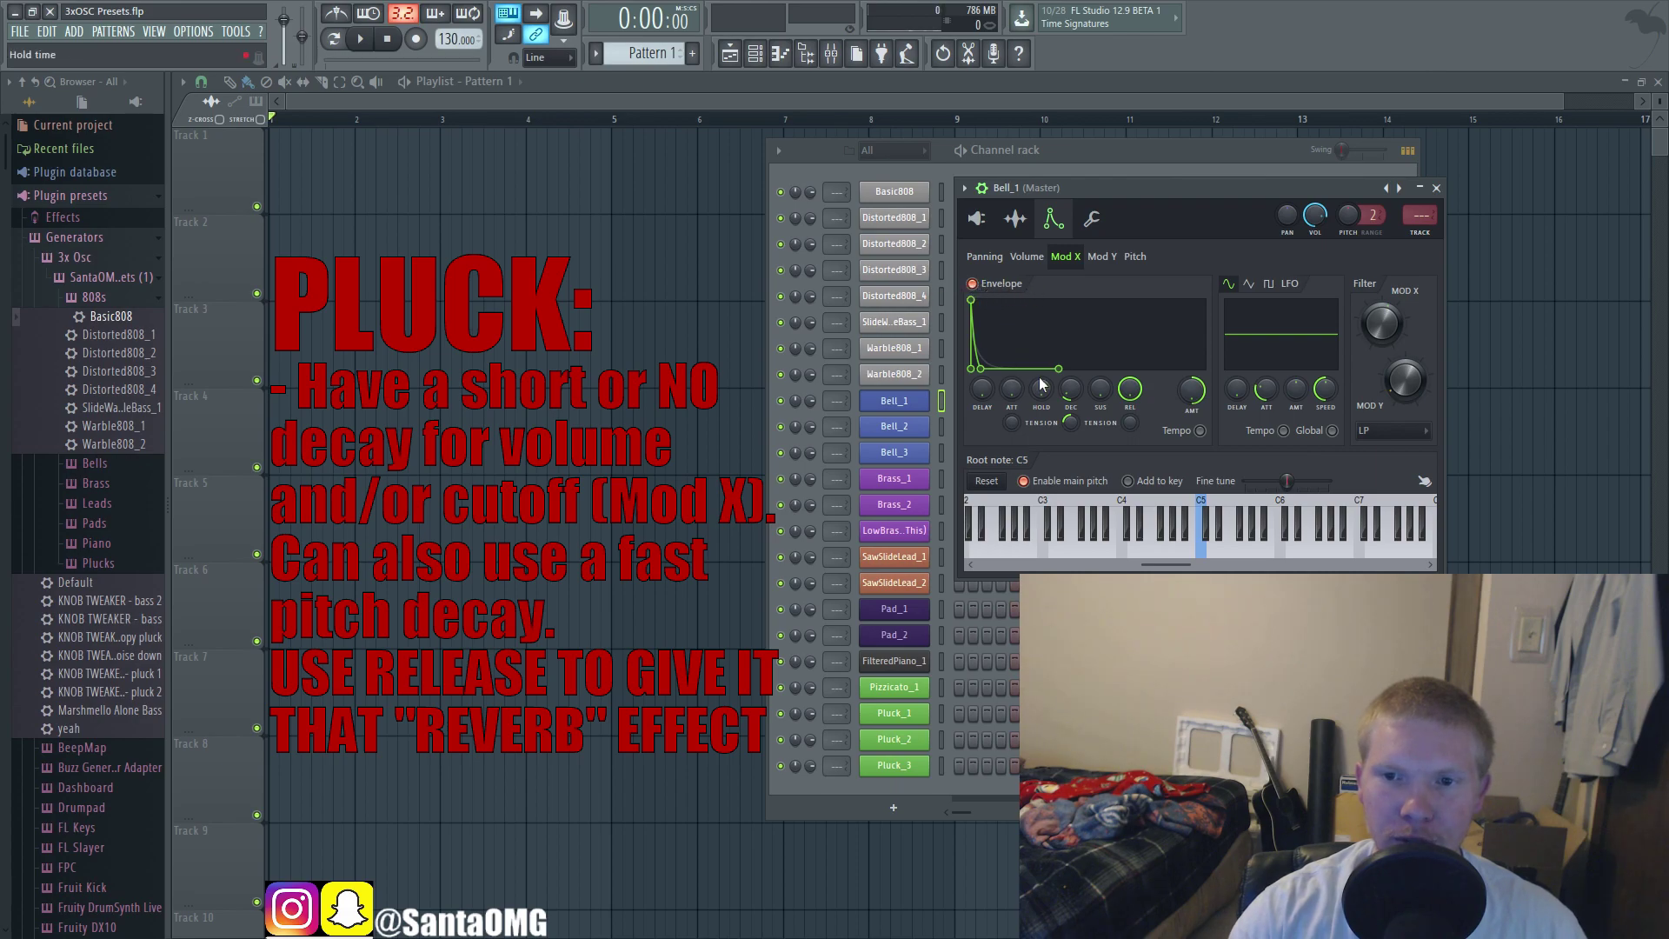
key(j)
key(j)
drag(1071, 390, 1071, 396)
key(j)
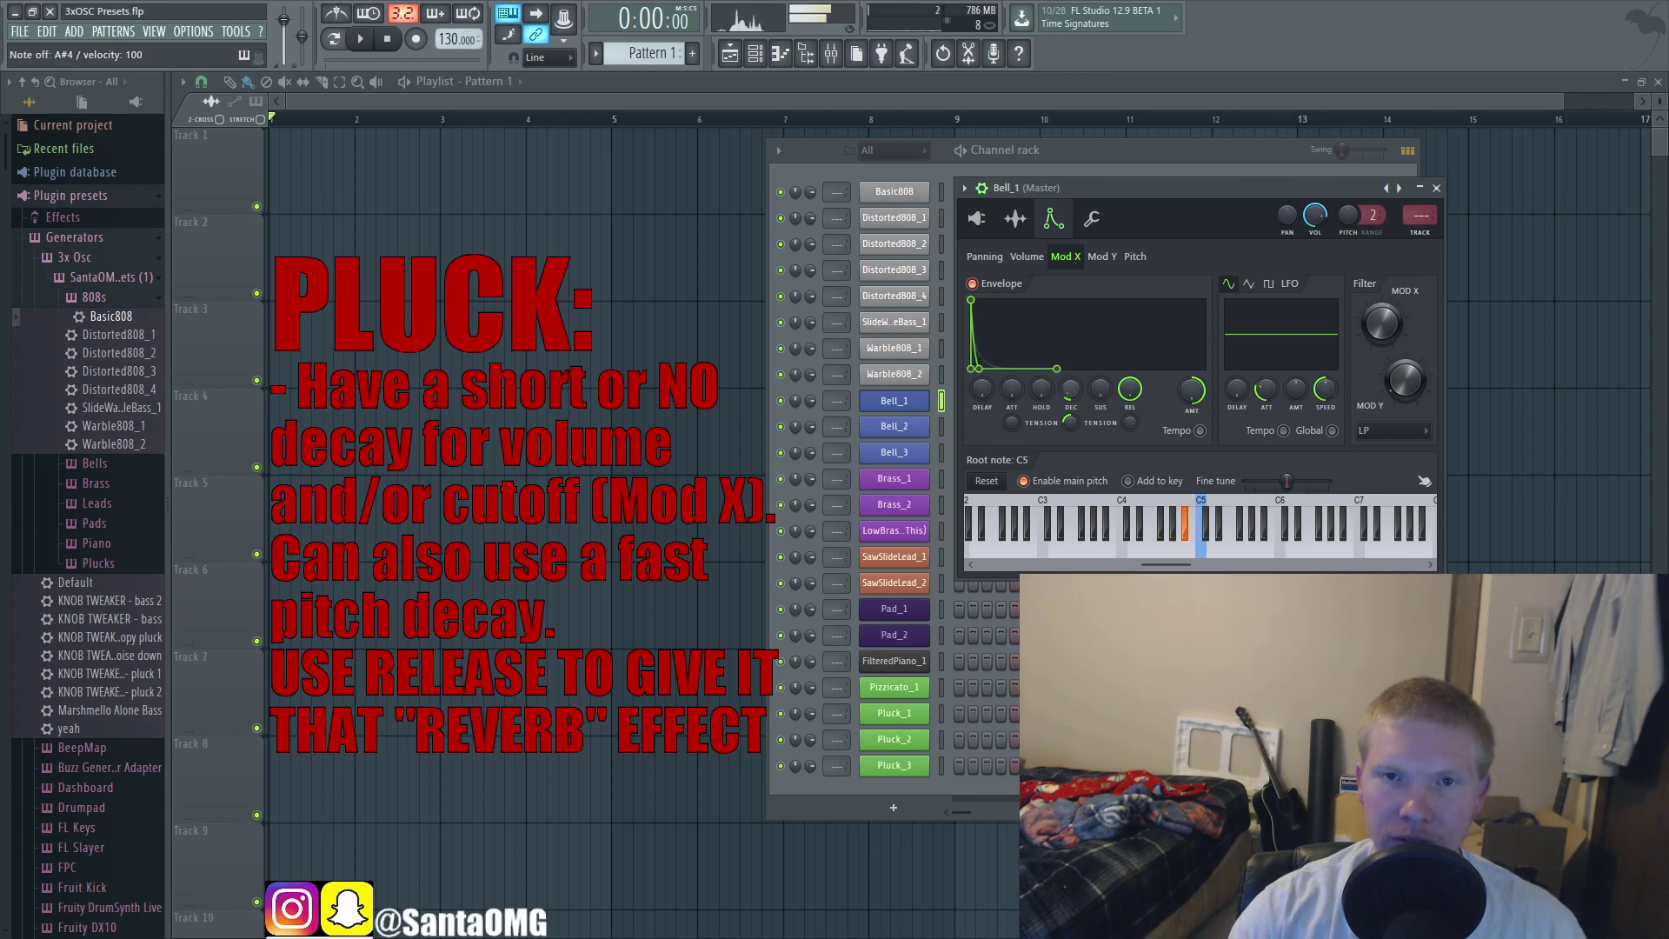
key(j)
Step: Show Bell_1's pitch envelope, try a slight adjustment of its decay, and audition the notes A#4 and G4
click(1135, 256)
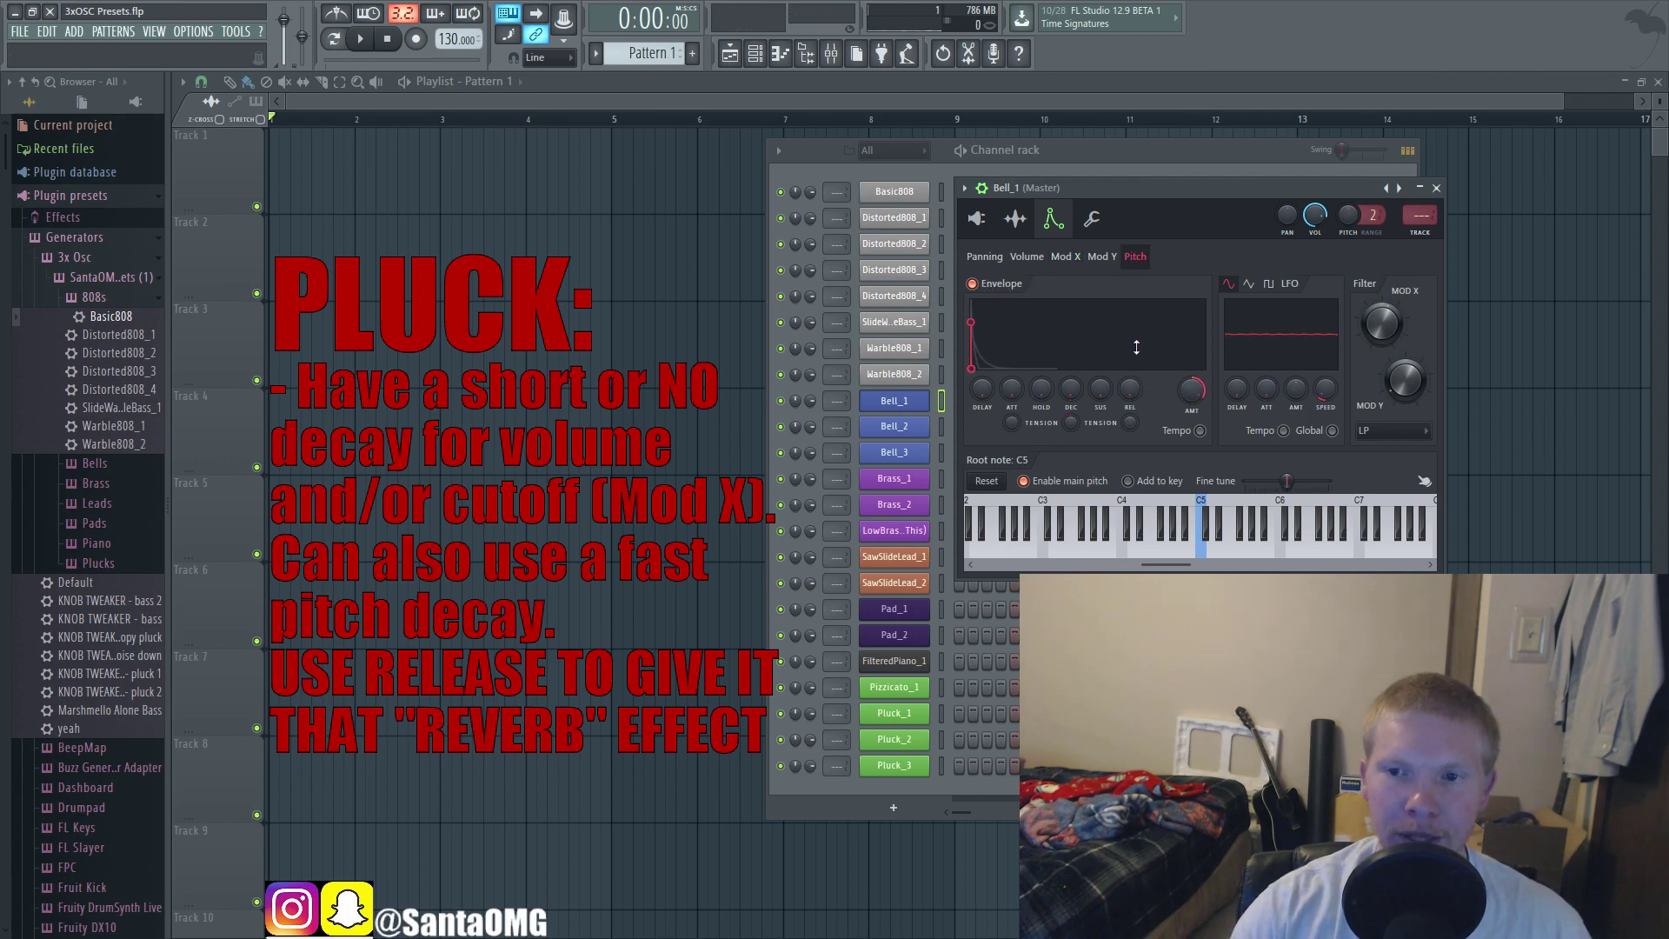
key(j)
drag(1074, 386, 1074, 379)
key(j)
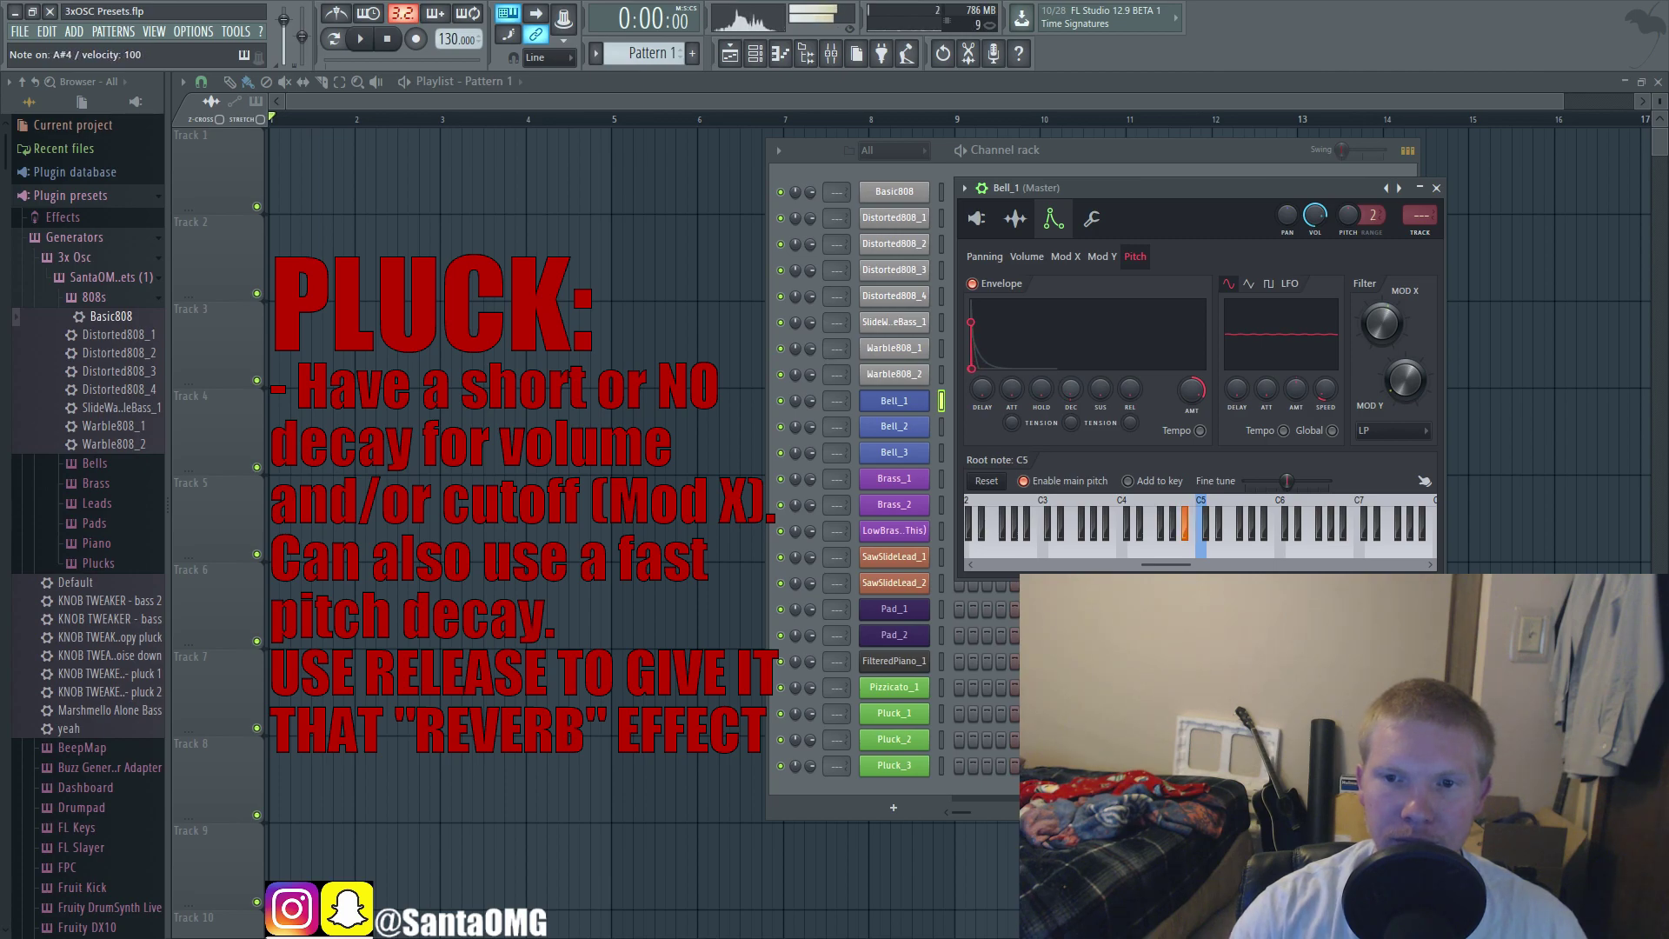
key(comma)
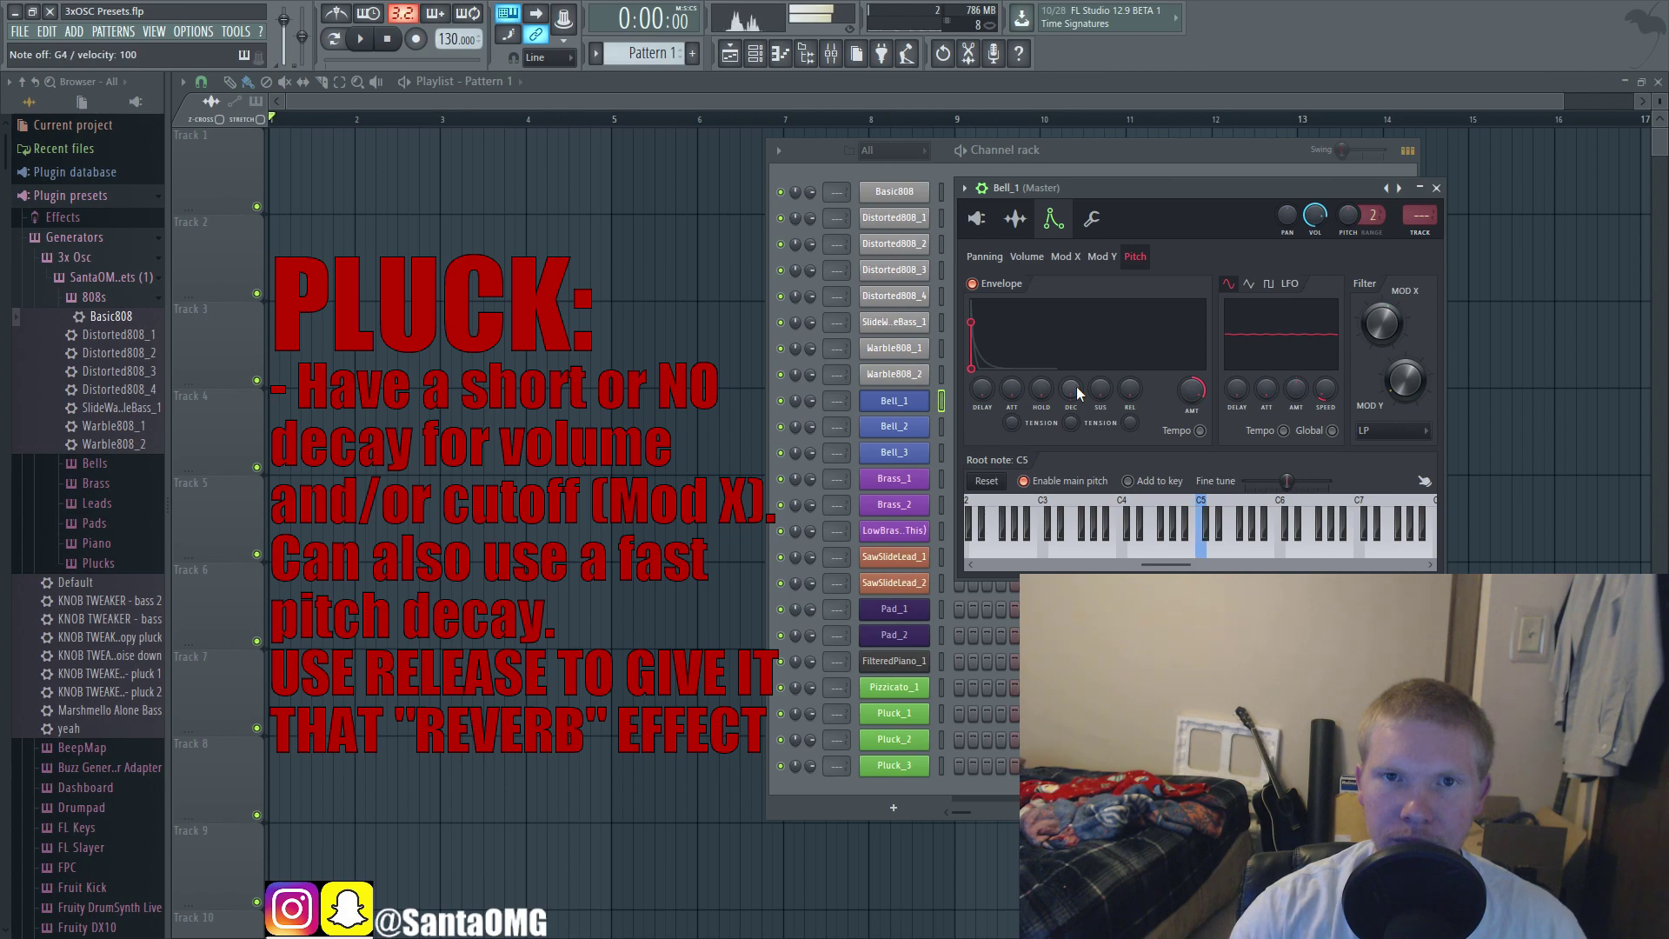
Step: Return Bell_1 to its volume envelope and close it, then view Bell_2's oscillator settings beside the channel list and close them
click(1027, 257)
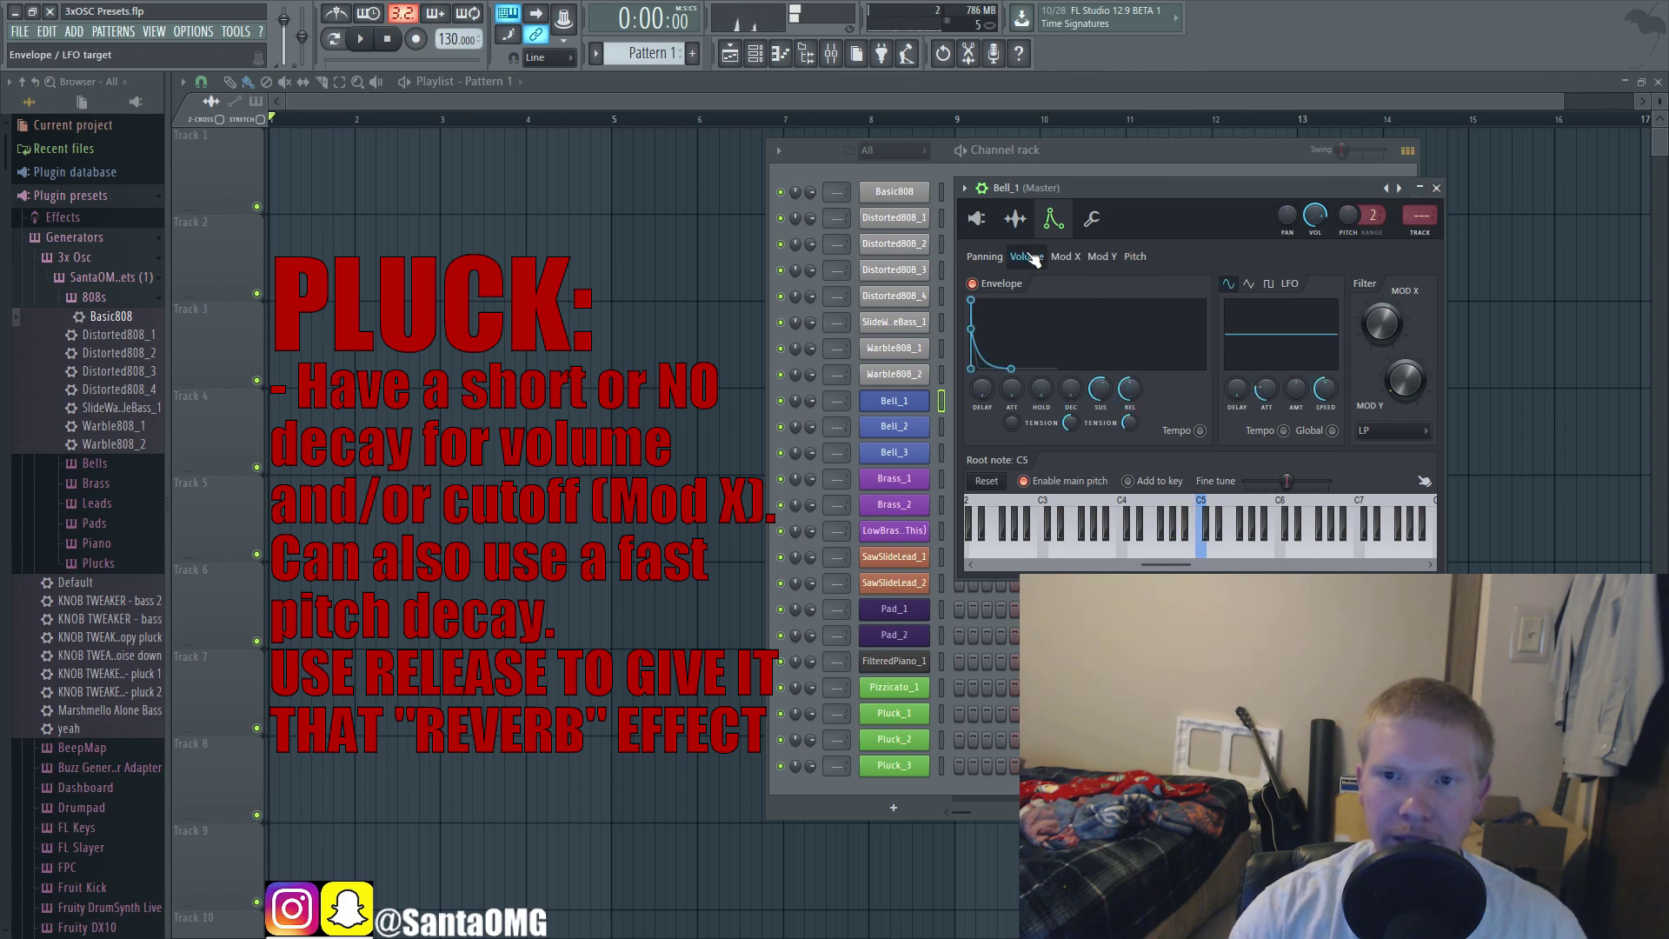
click(1435, 188)
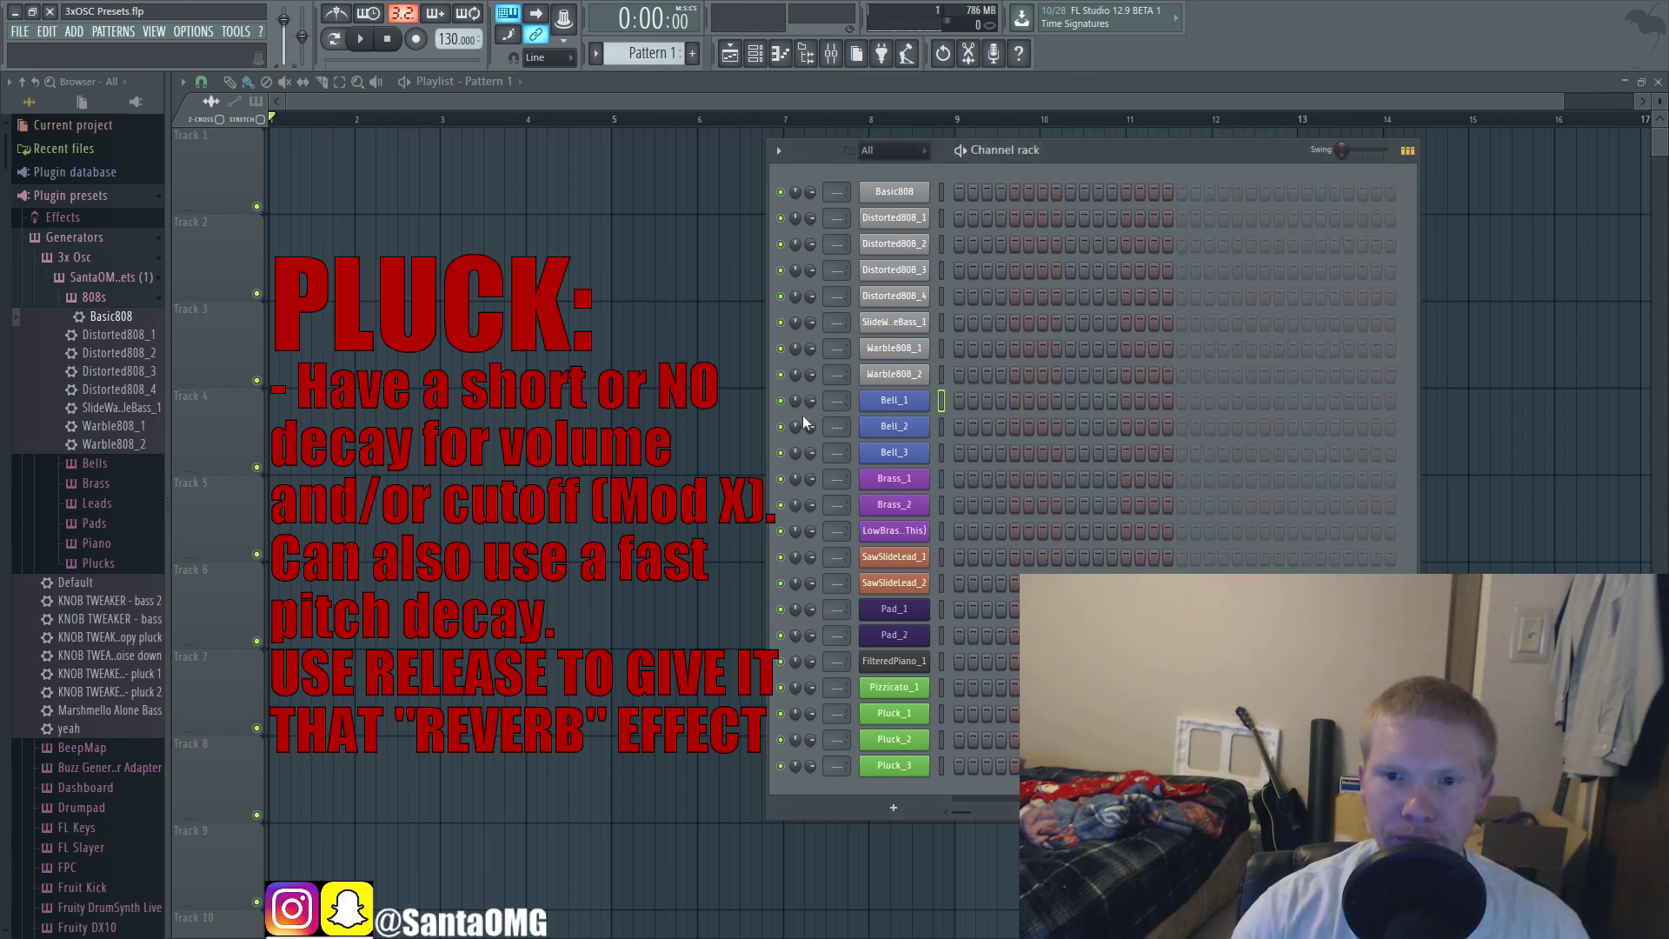
click(893, 426)
drag(657, 305, 1370, 271)
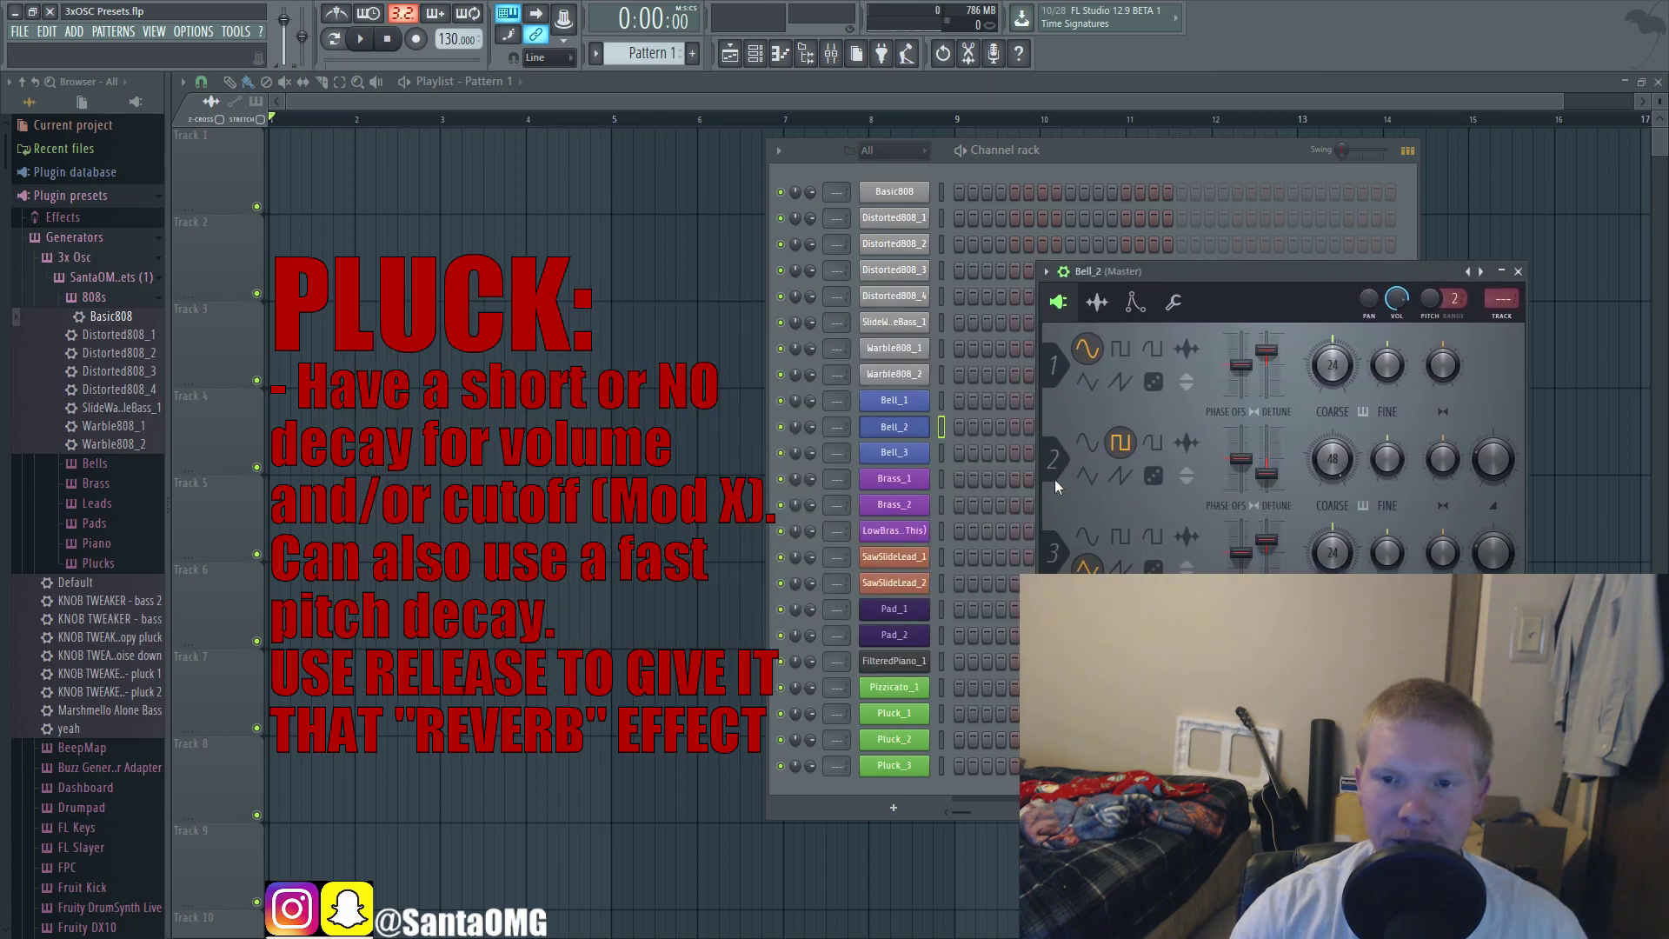
click(1517, 271)
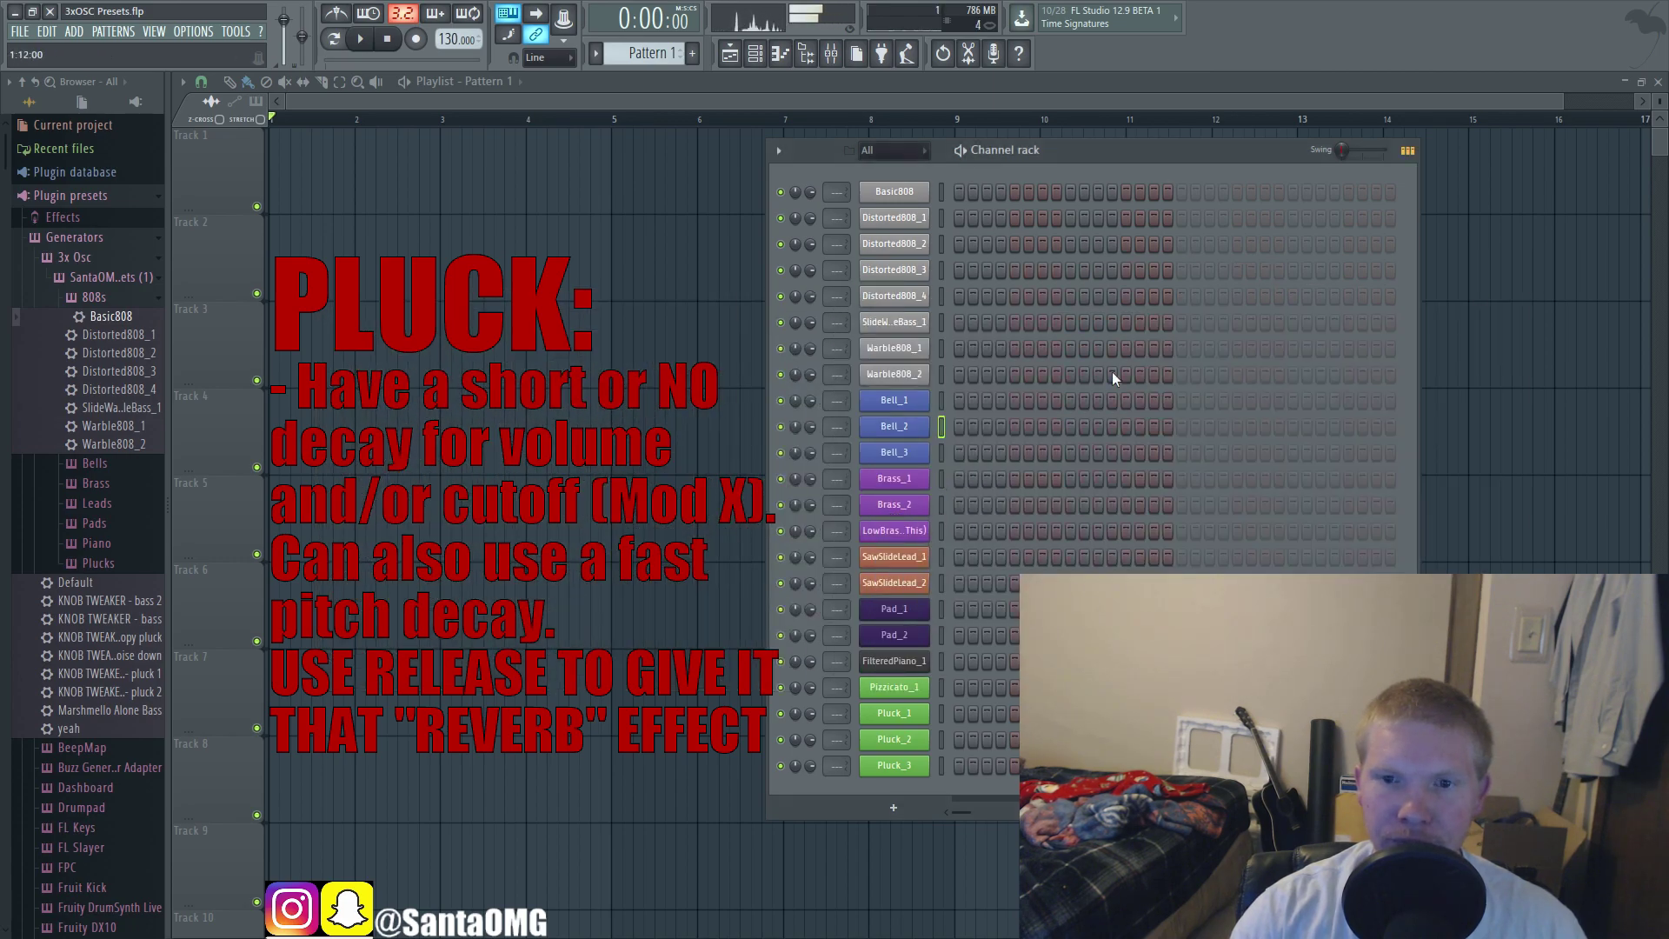
Step: Open the Bell_3 channel's echo delay settings and move the window to where they are fully visible
click(886, 454)
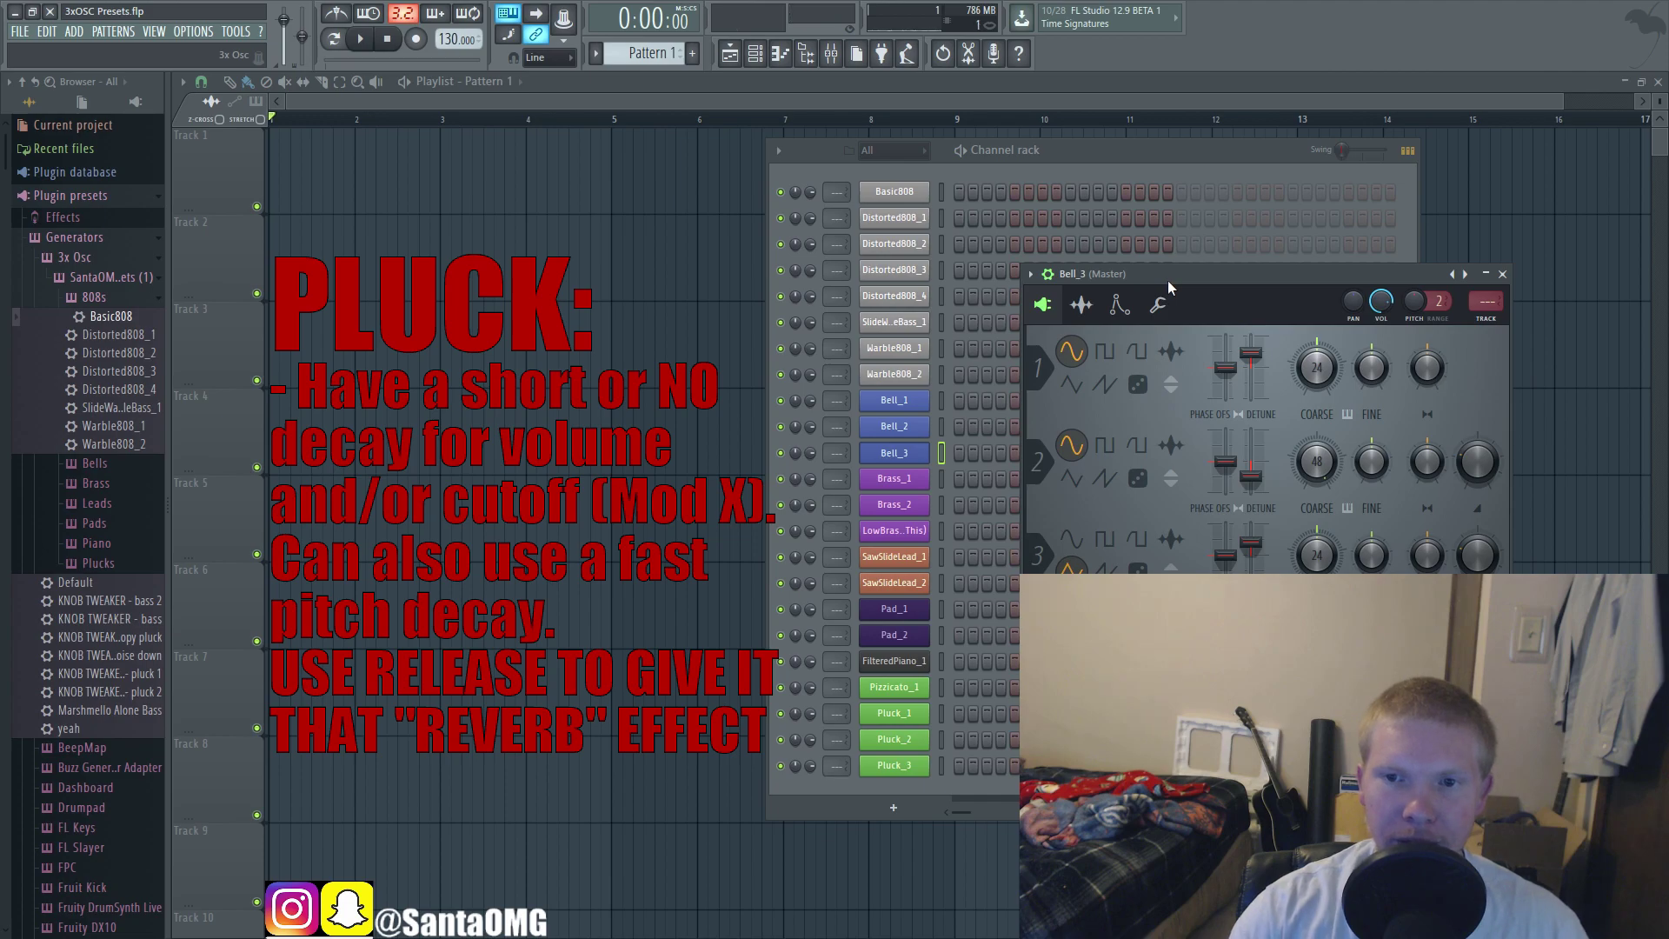
click(1157, 304)
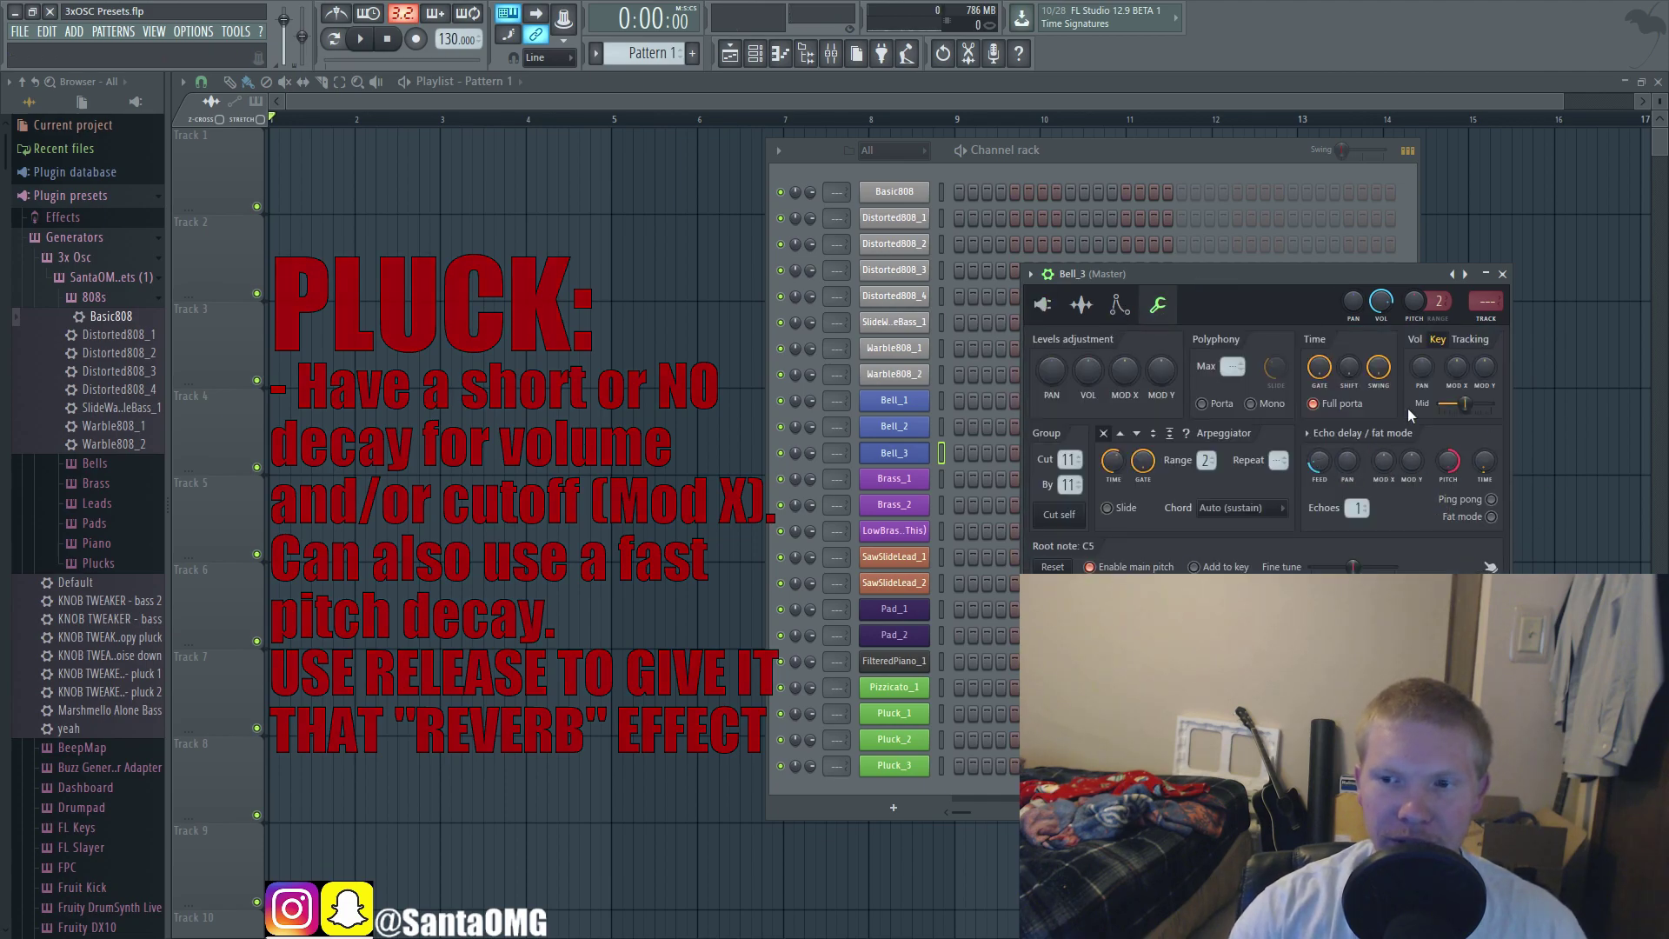
drag(1340, 271, 817, 254)
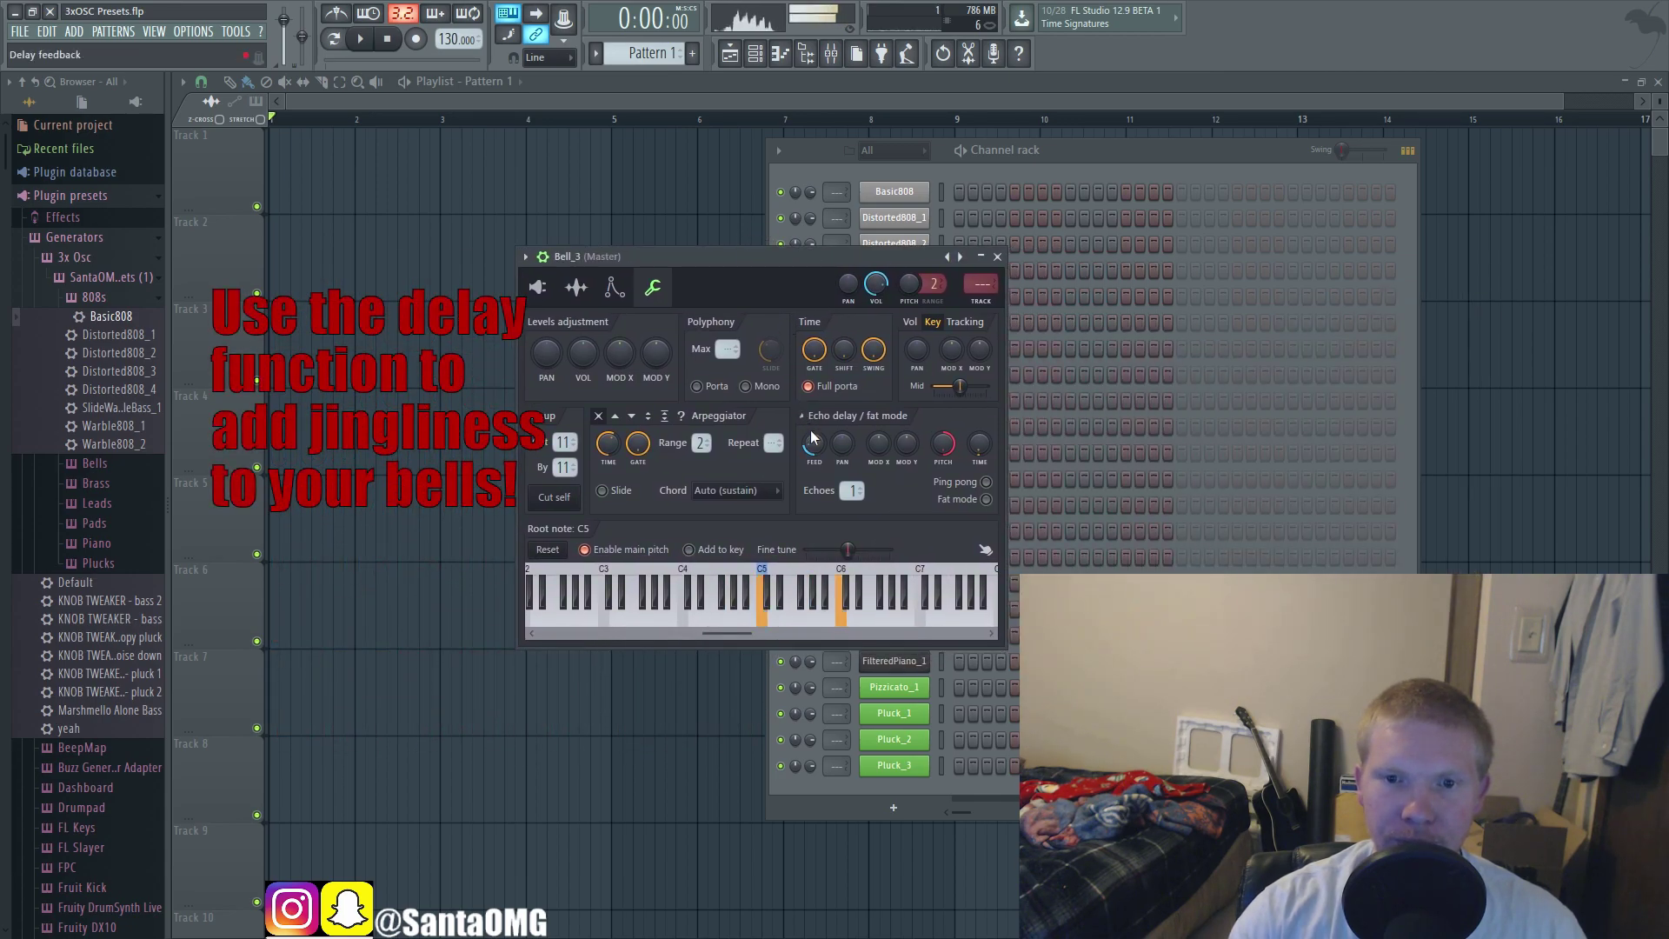
Step: Fine-adjust the feedback and time of Bell_3's echo delay, audition the preset with a short melody, and close it
drag(817, 447, 817, 438)
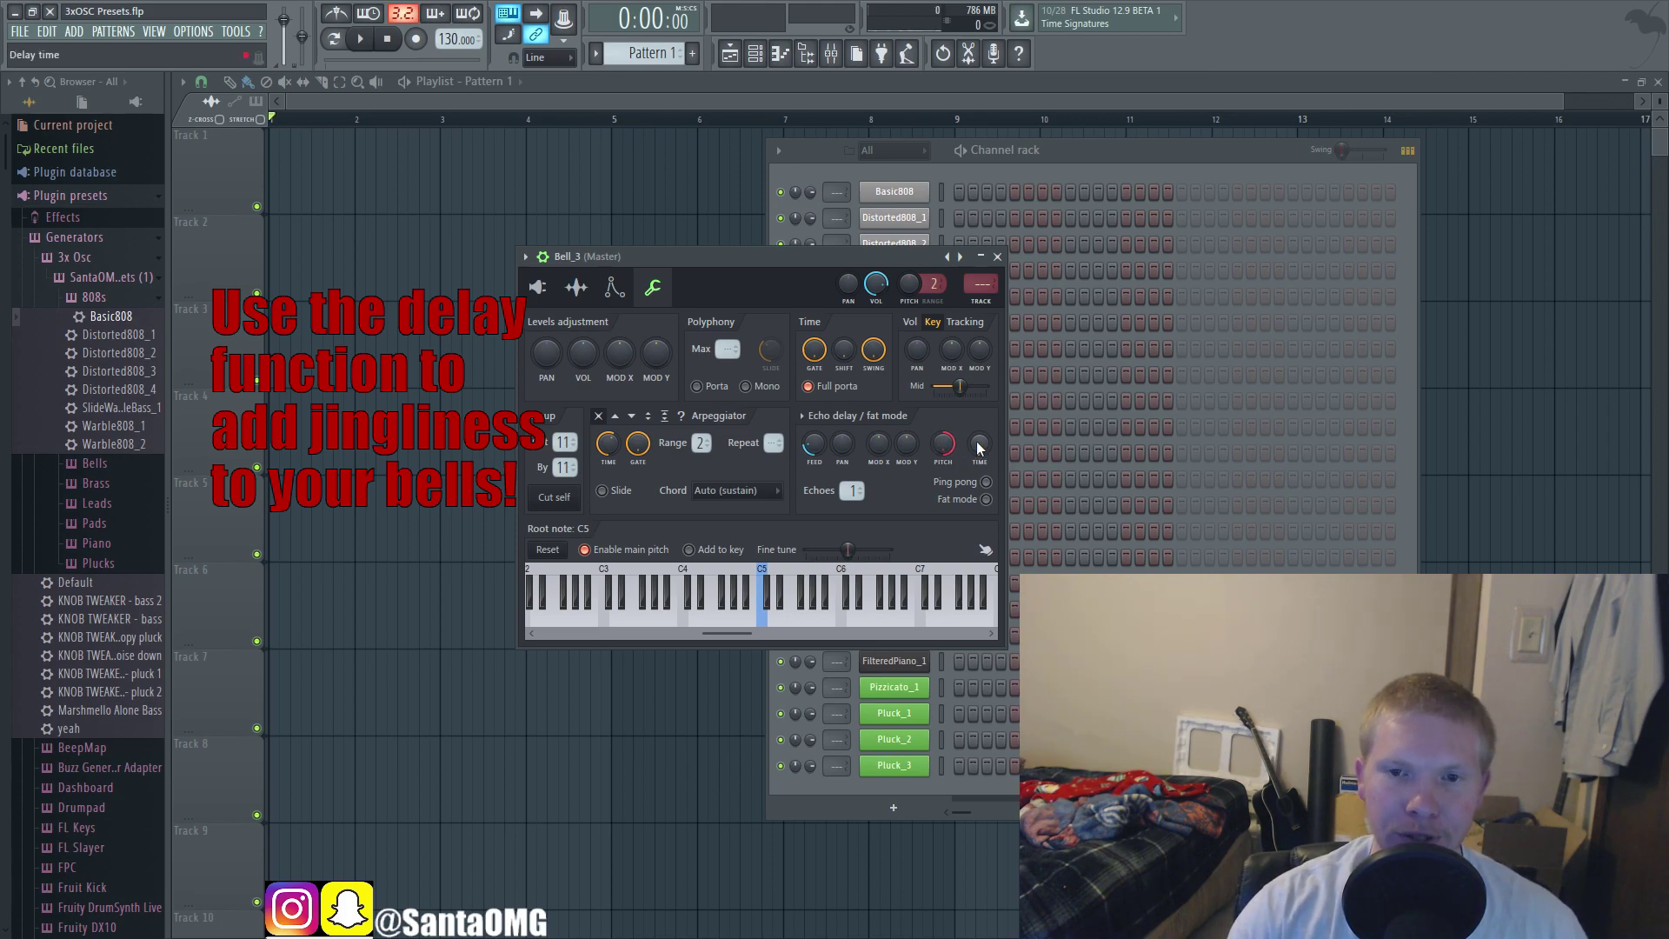
mouse_move(977, 447)
mouse_down()
mouse_move(978, 431)
mouse_move(977, 450)
mouse_up()
key(j)
key(comma)
key(b)
key(j)
key(comma)
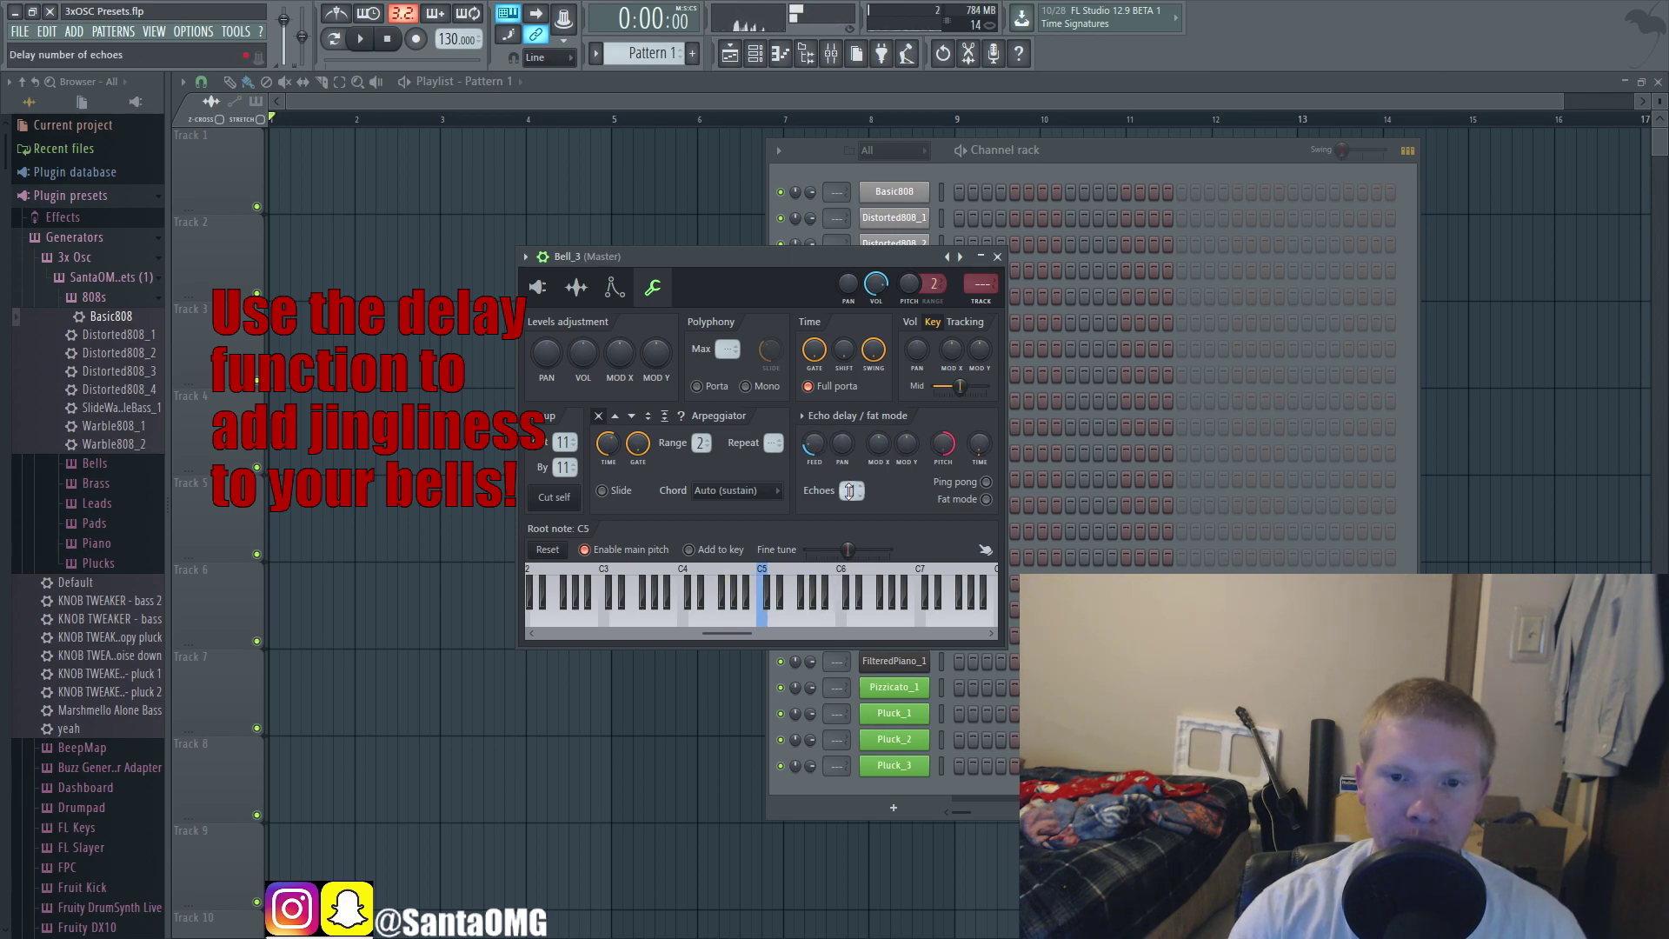
click(998, 258)
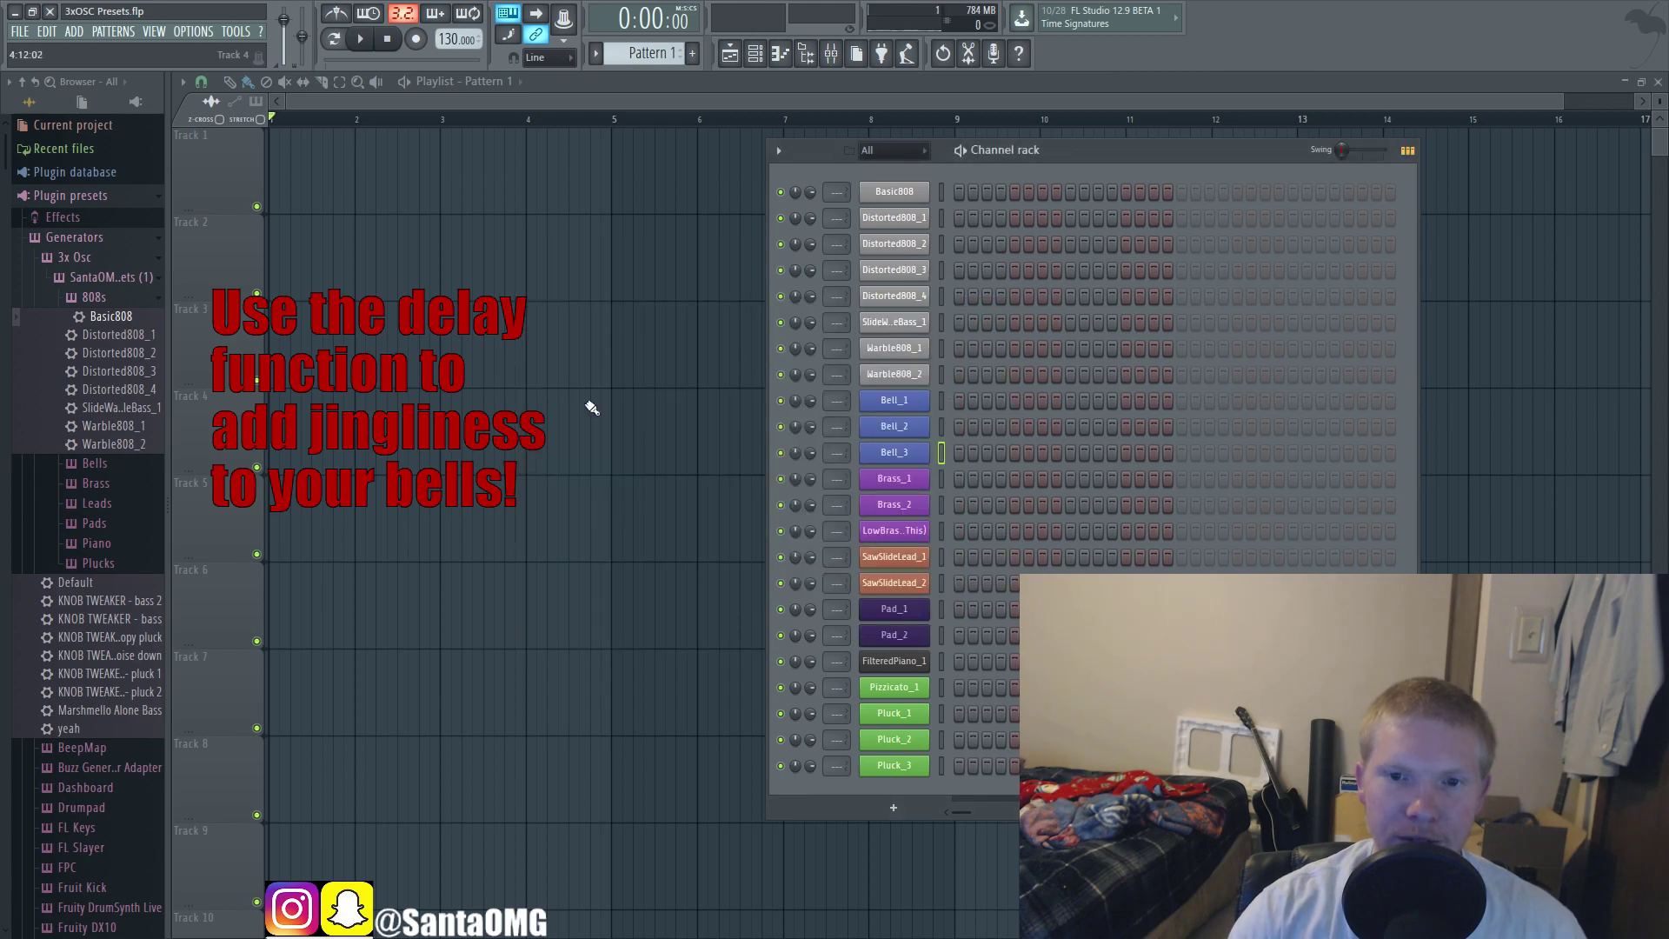
Step: Open the Brass_1 channel's oscillator settings and audition the preset with the notes G5 and C5
click(887, 478)
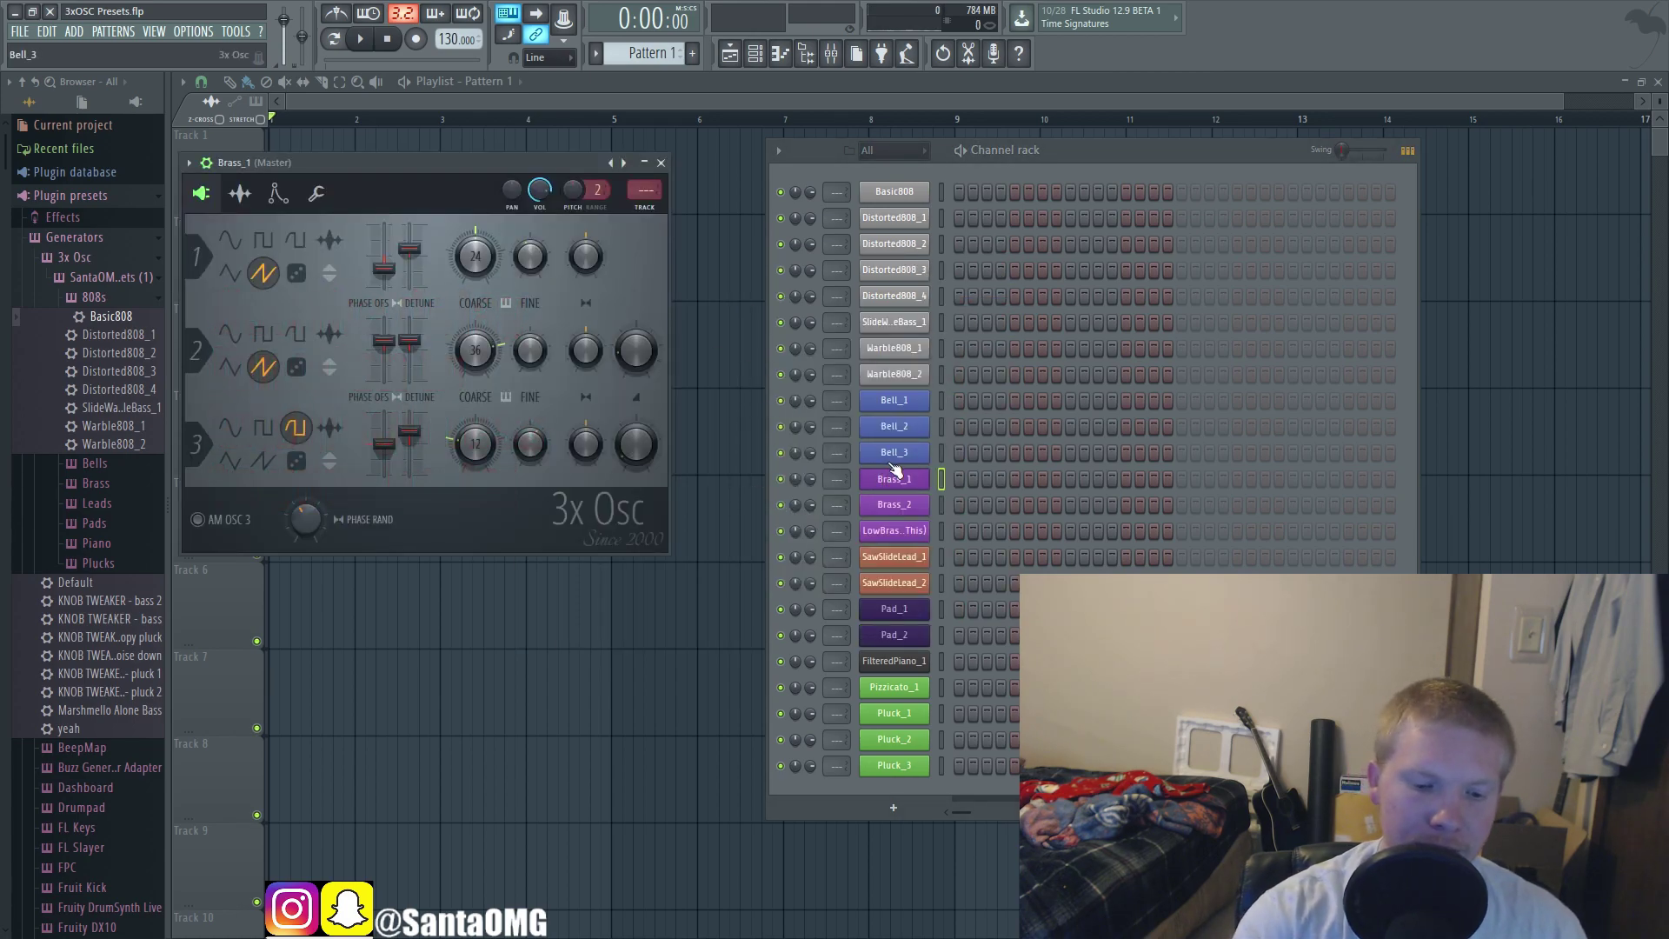
key(b)
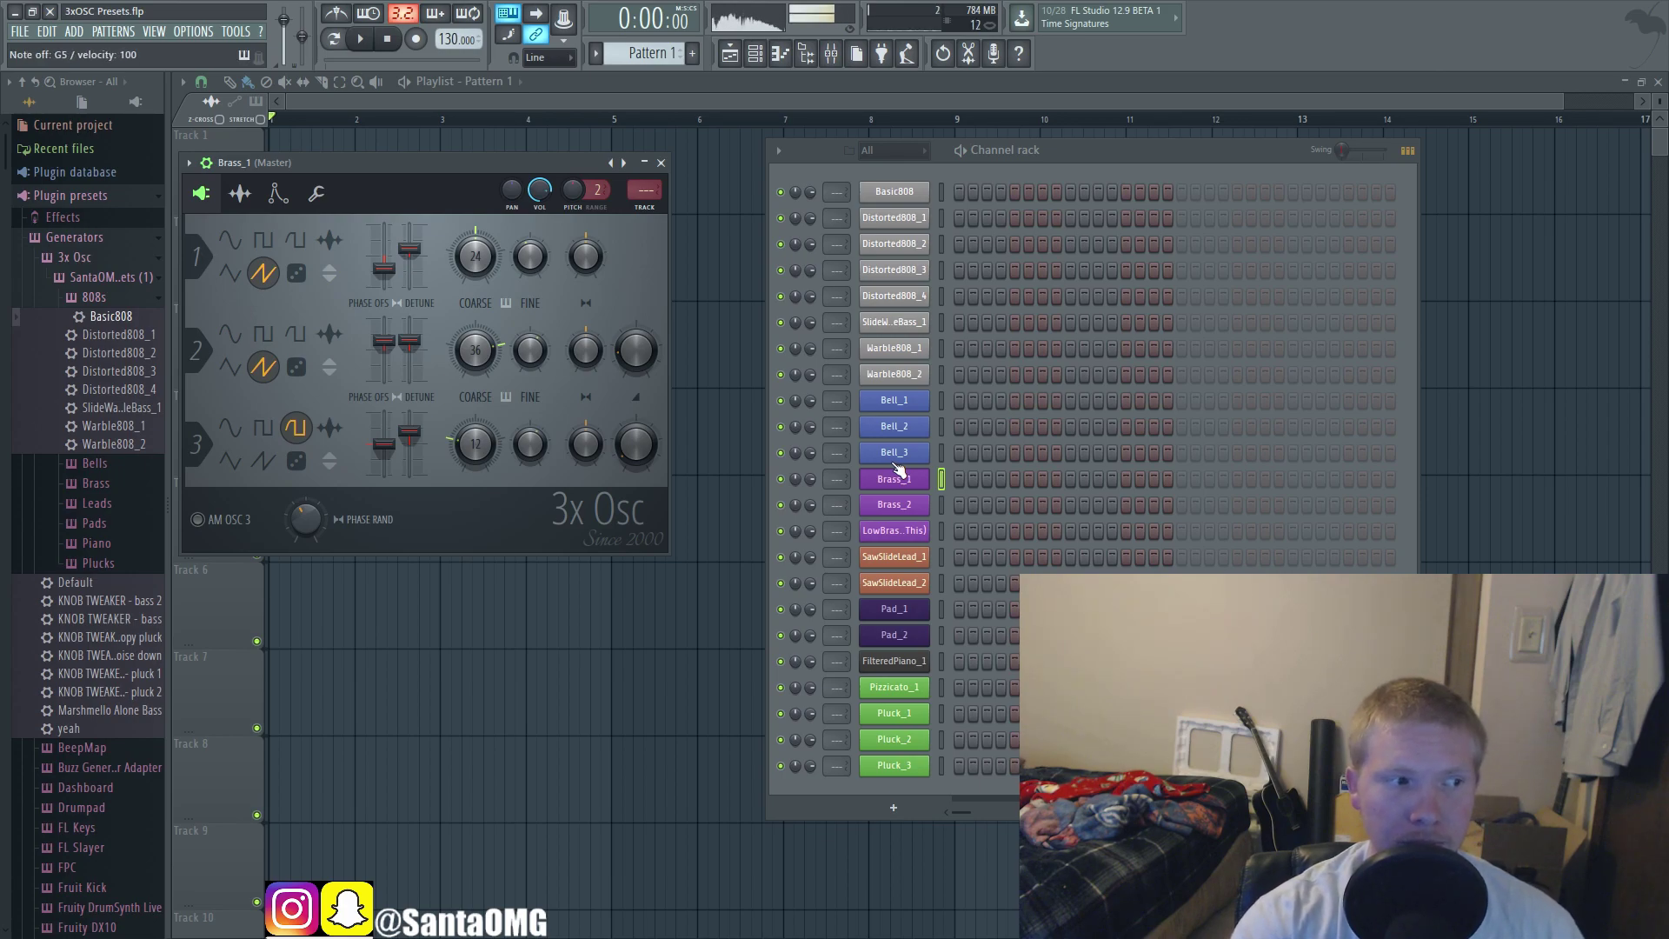
key(z)
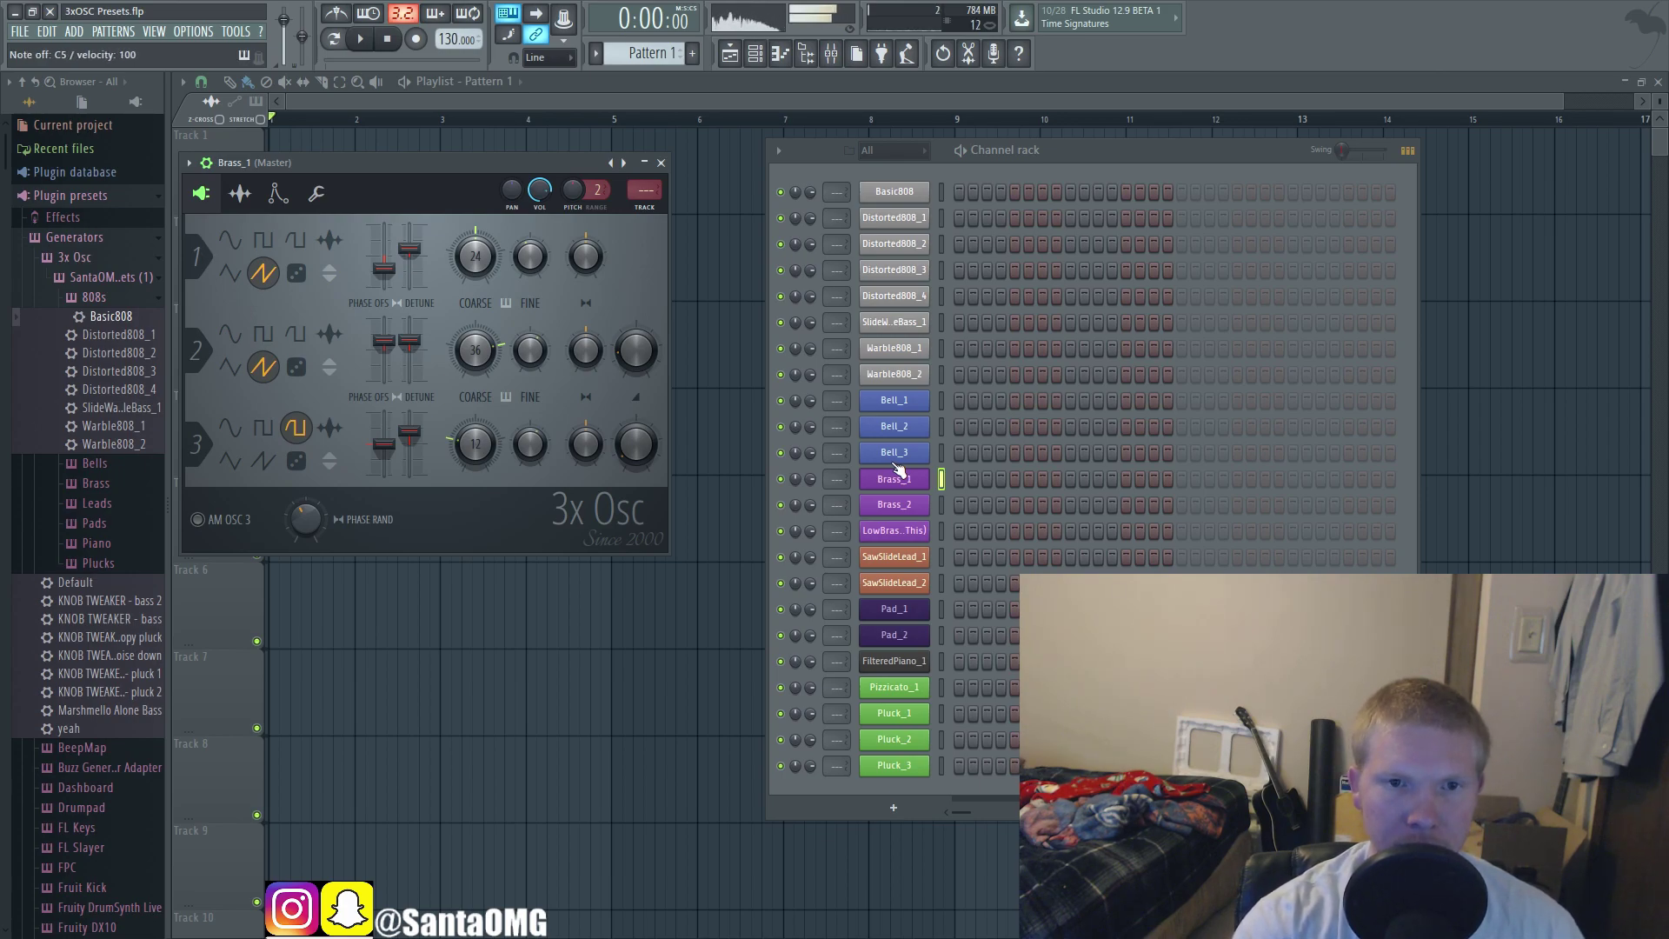
key(z)
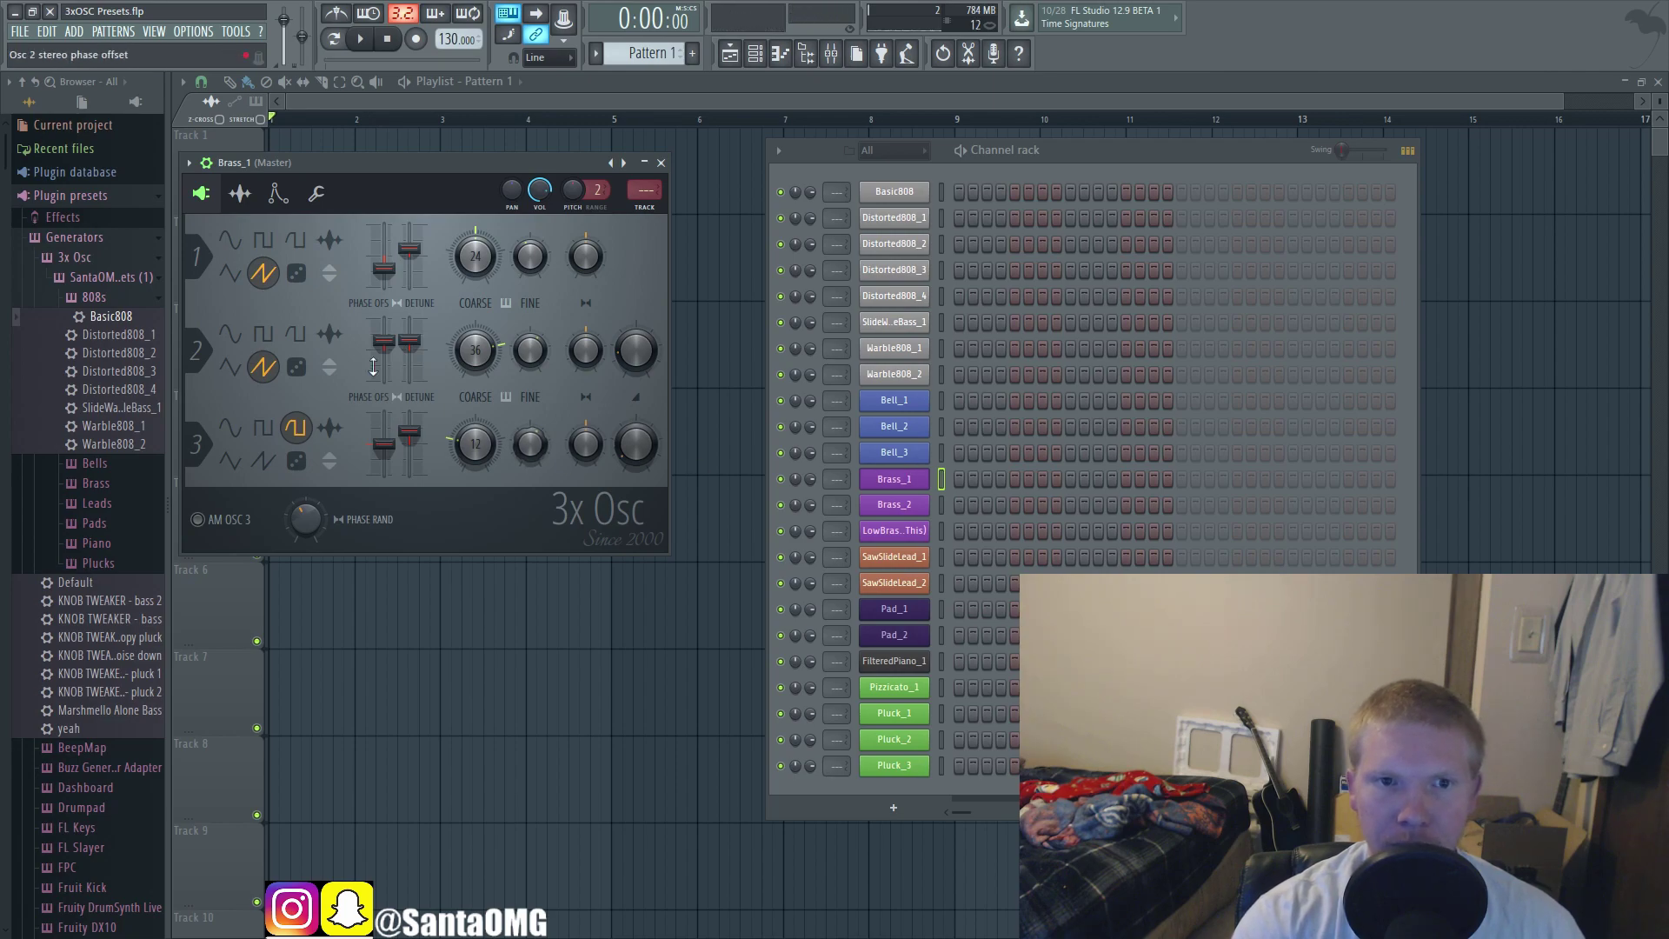
Step: Move the Brass_1 window beside the channel list and examine its volume and Mod X envelopes and LFOs
drag(425, 167, 955, 197)
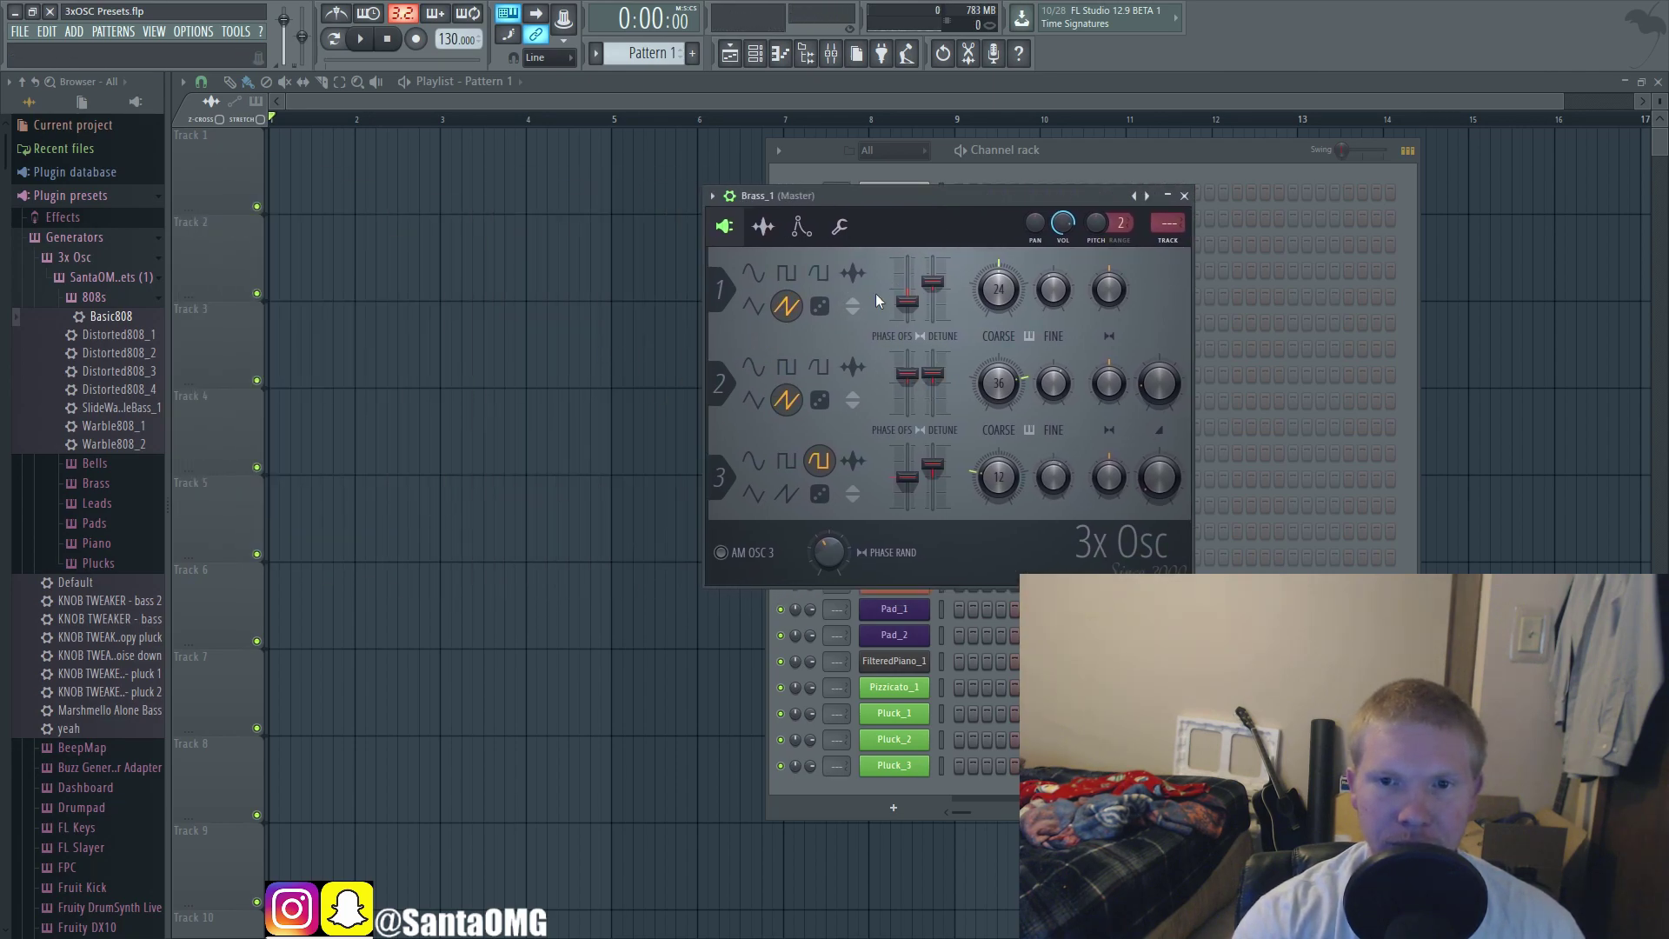
click(763, 225)
click(801, 228)
drag(832, 196, 1140, 216)
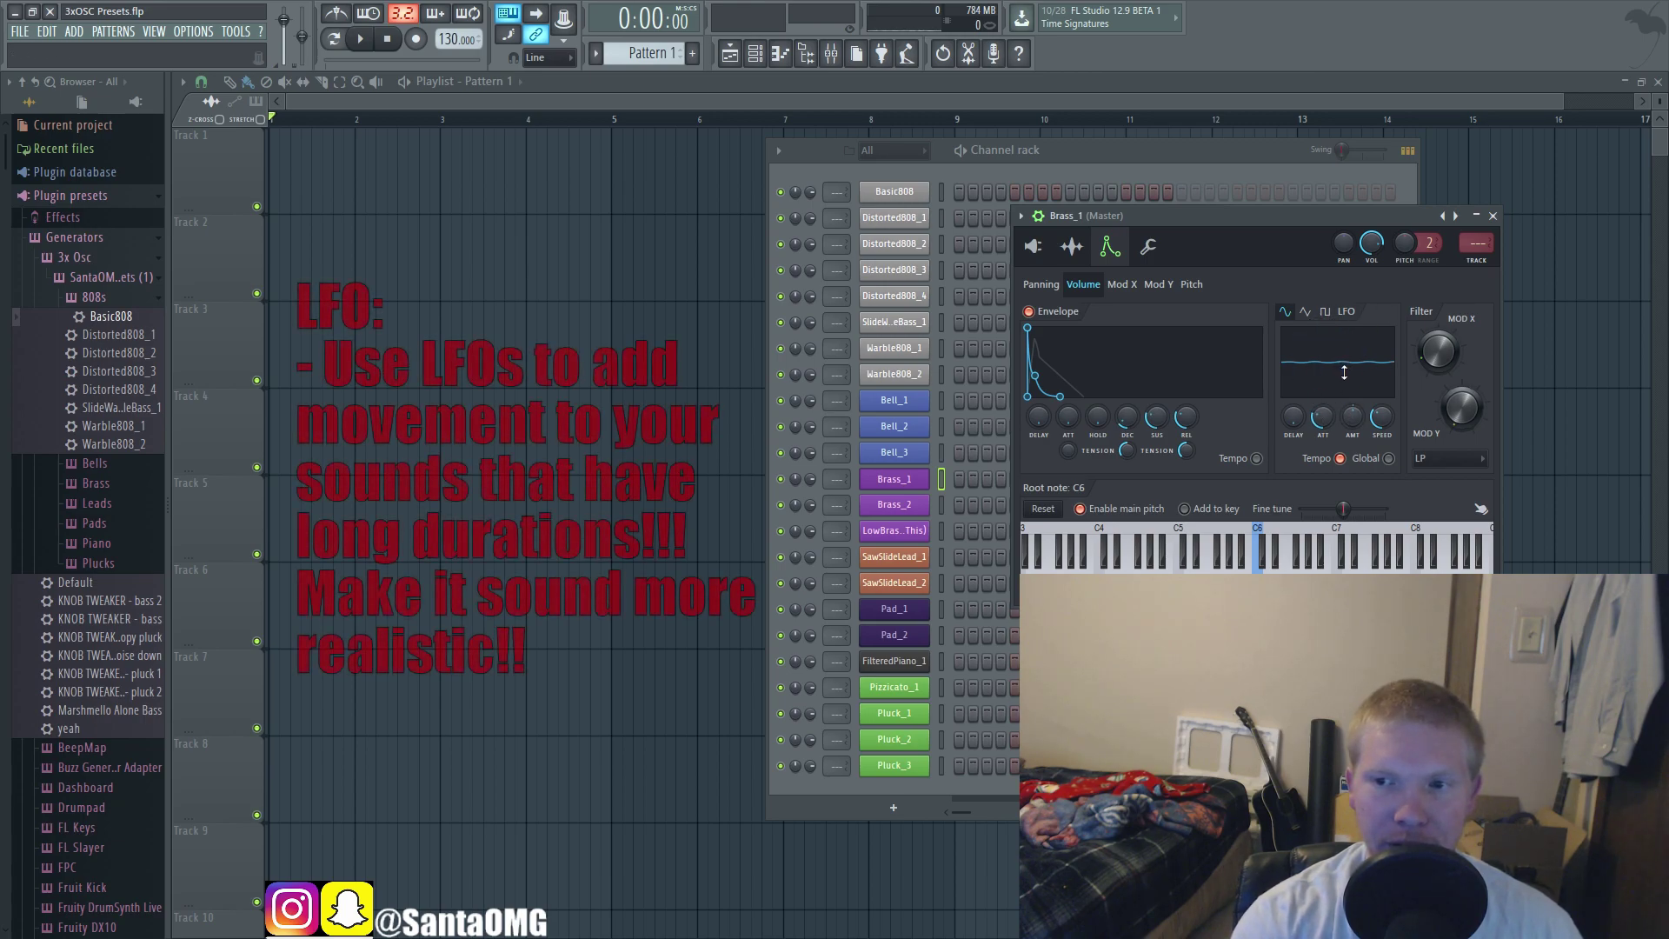
click(1121, 285)
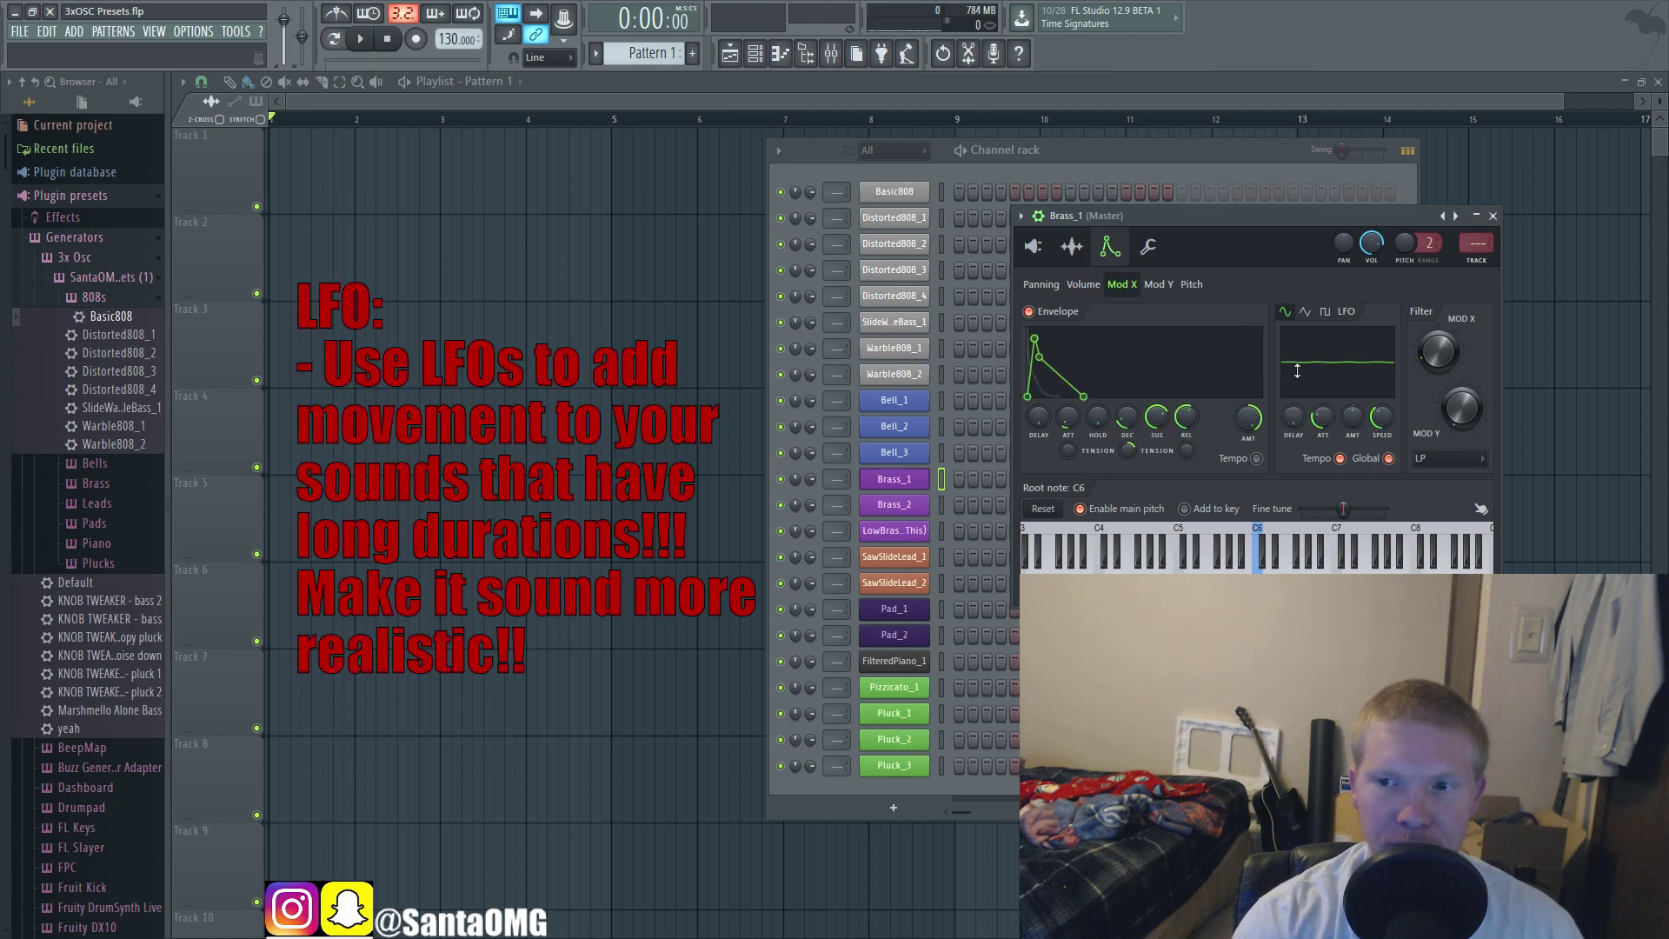
Step: Compare Brass_1's sound with the volume and Mod X LFO amounts at zero and restored
click(1080, 285)
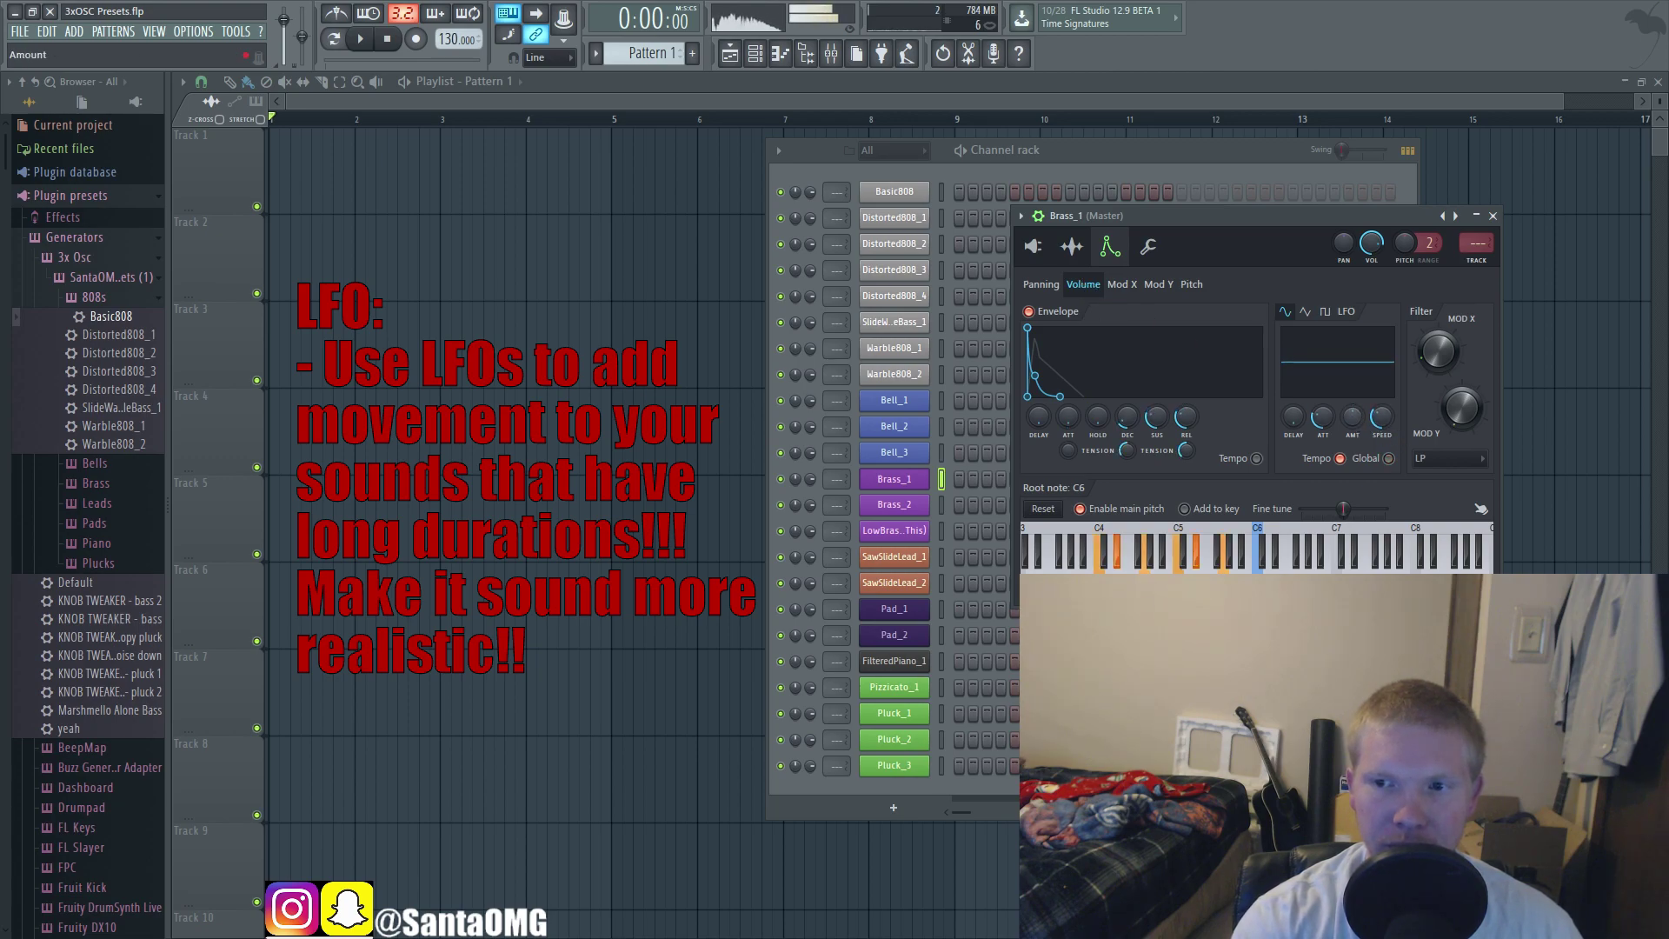
click(1122, 284)
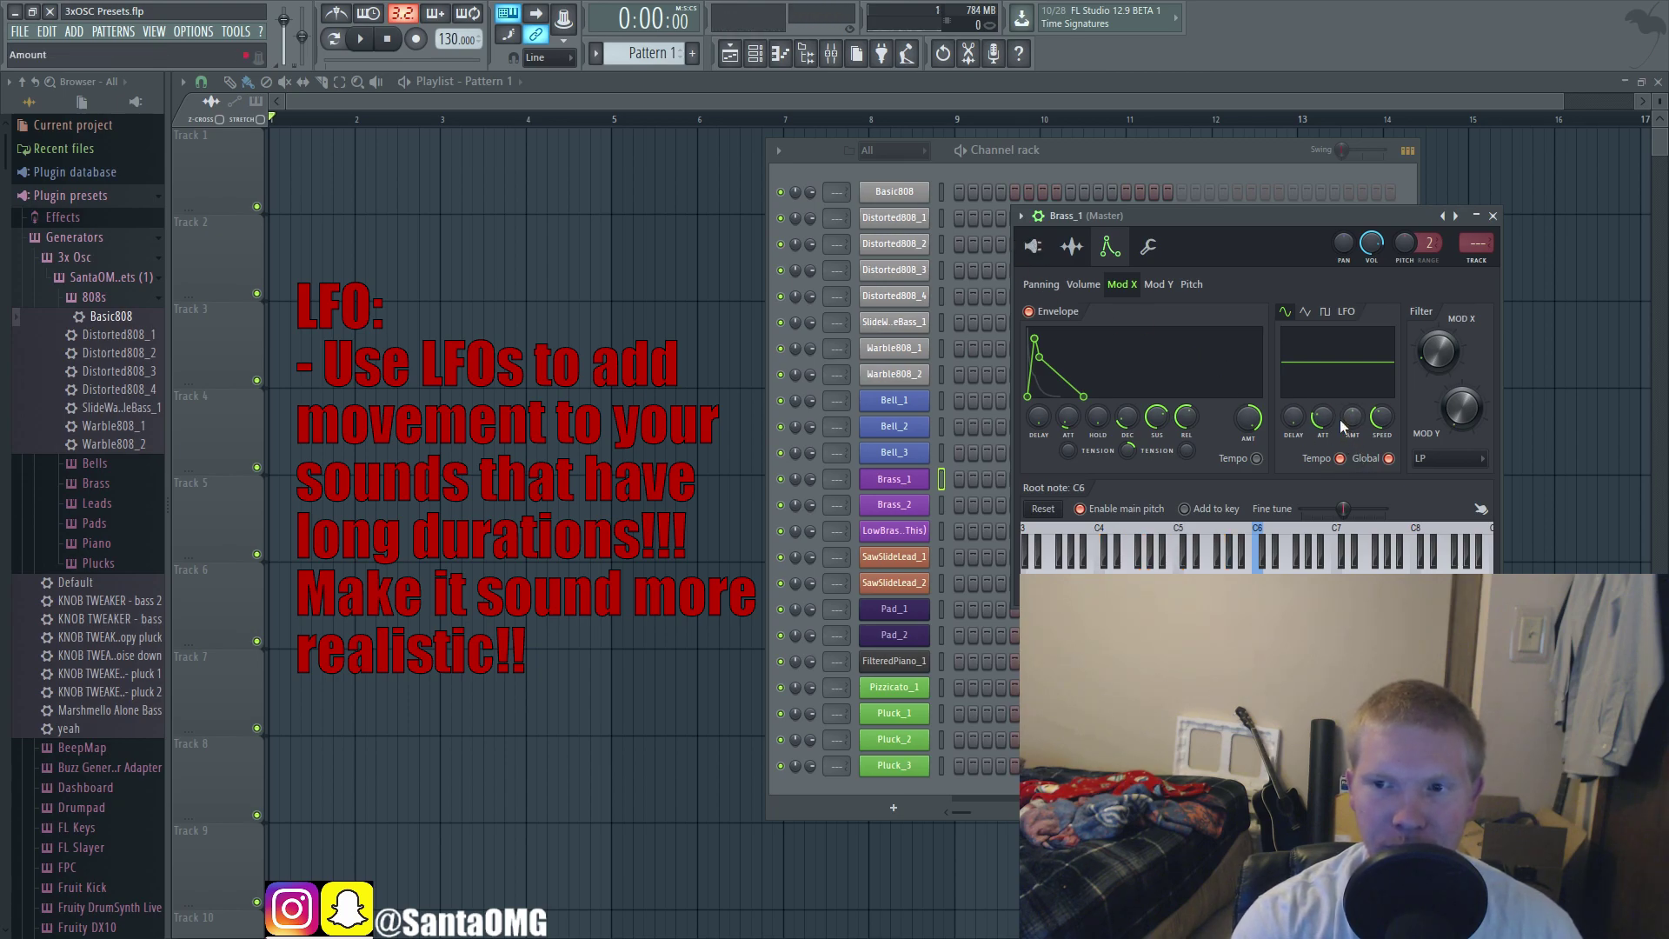
drag(1352, 419, 1352, 408)
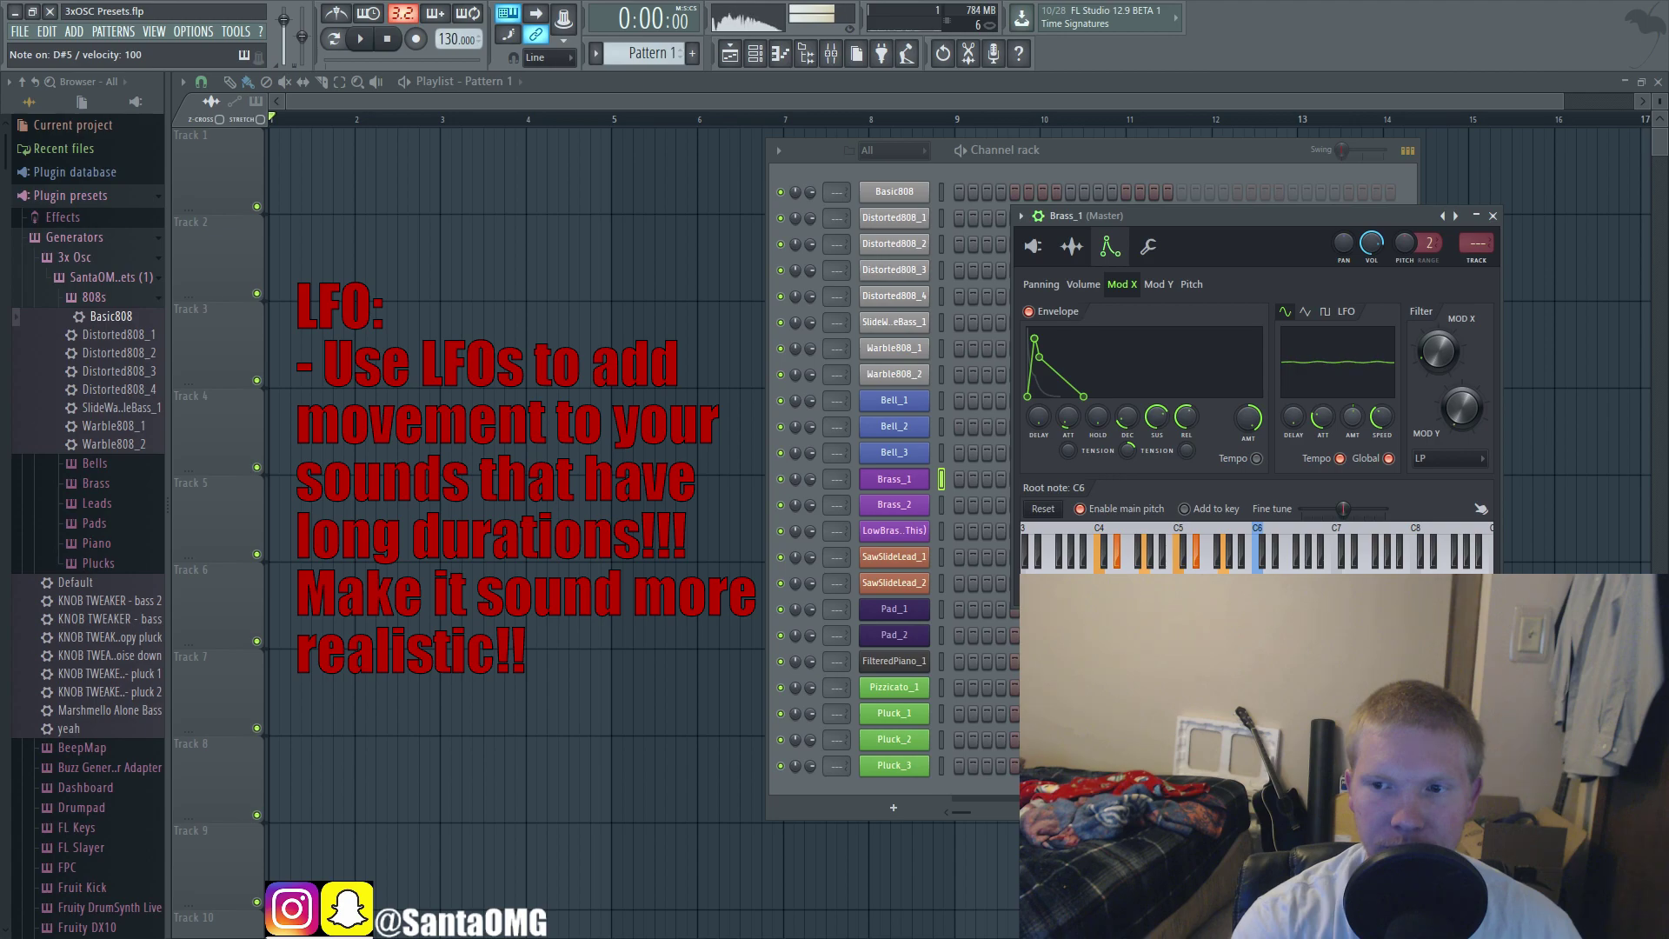
click(1086, 286)
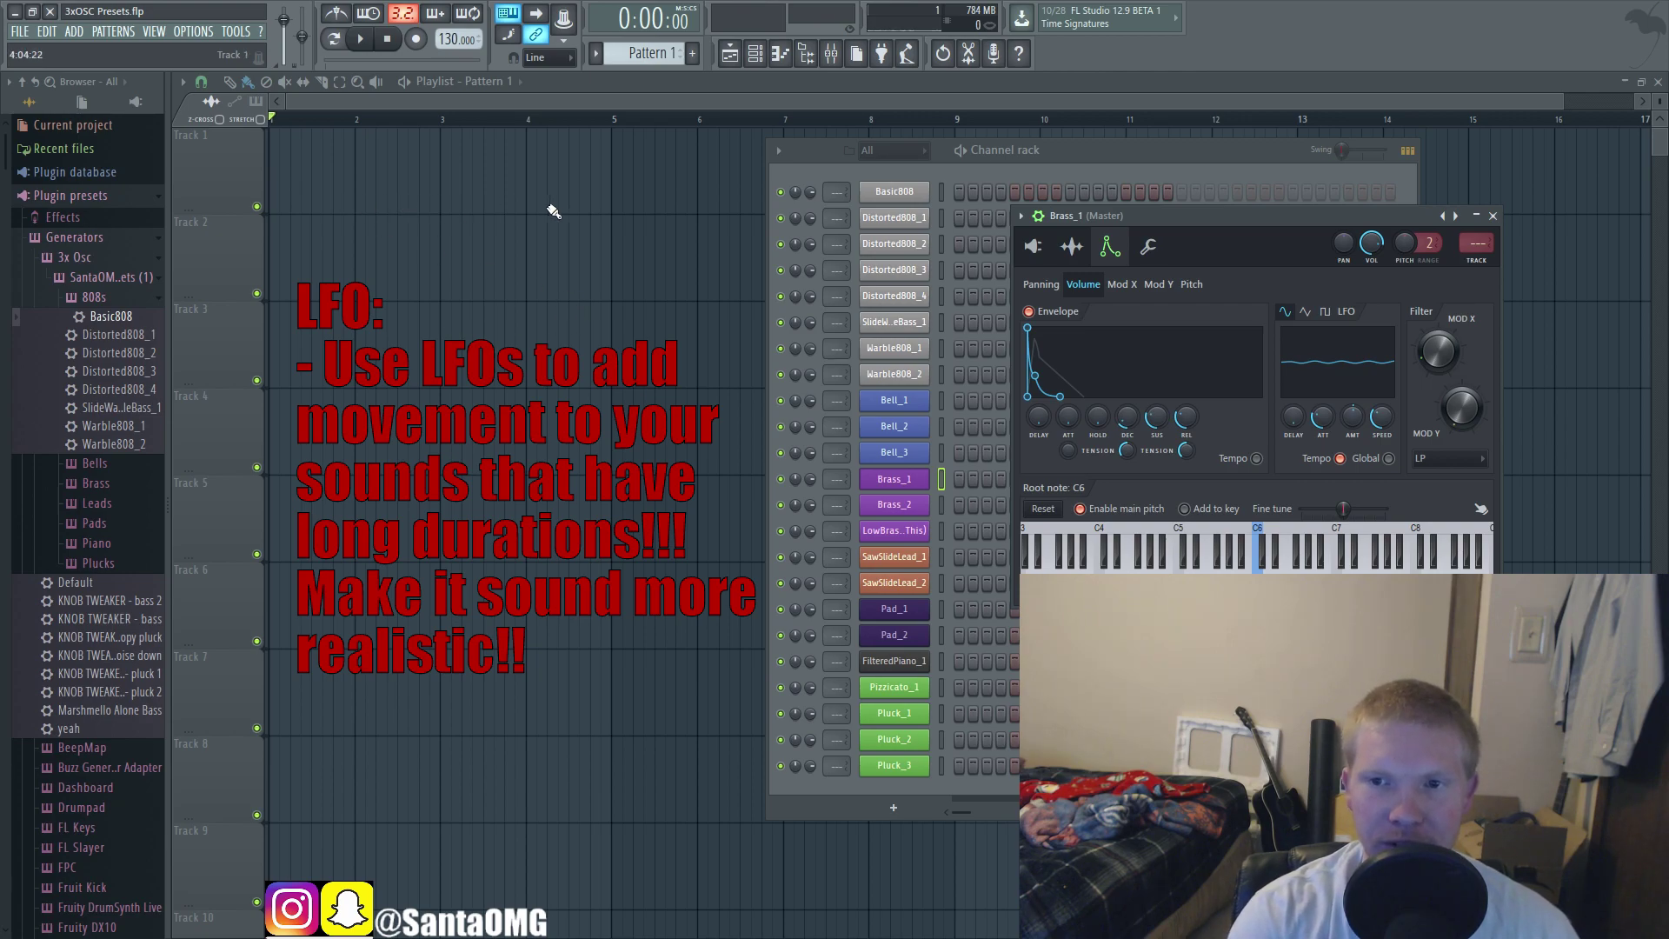
Step: Examine Brass_1's pitch, Mod X and volume envelope pages and its oscillator settings with the phase randomness control
click(1192, 285)
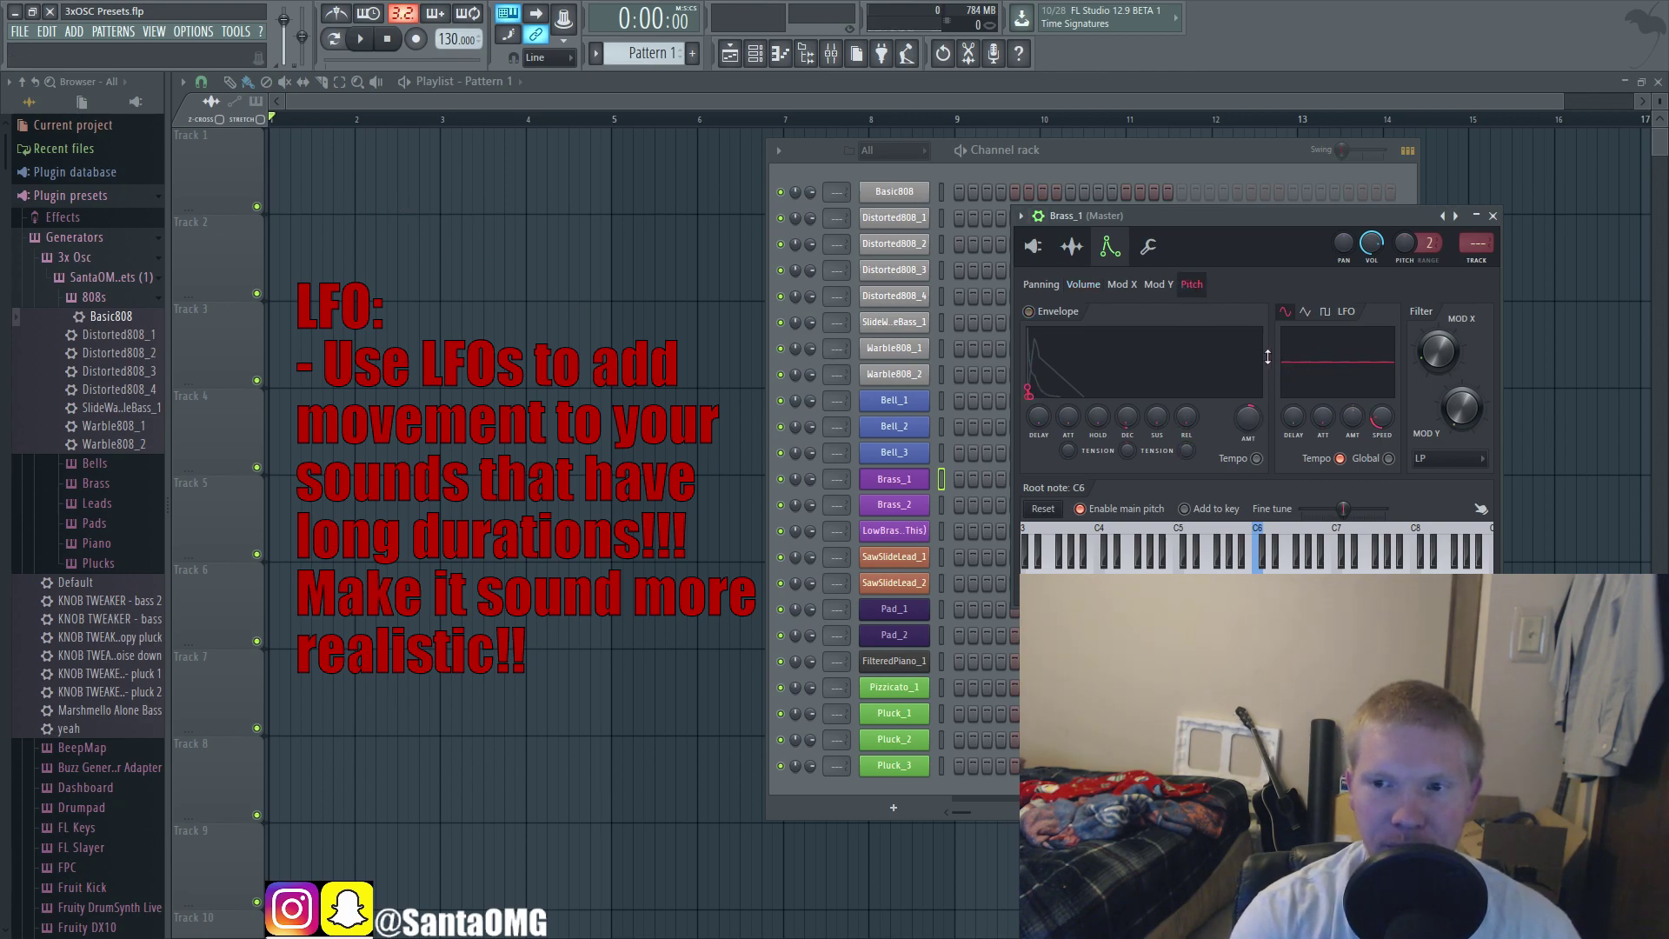
click(1121, 285)
click(1081, 285)
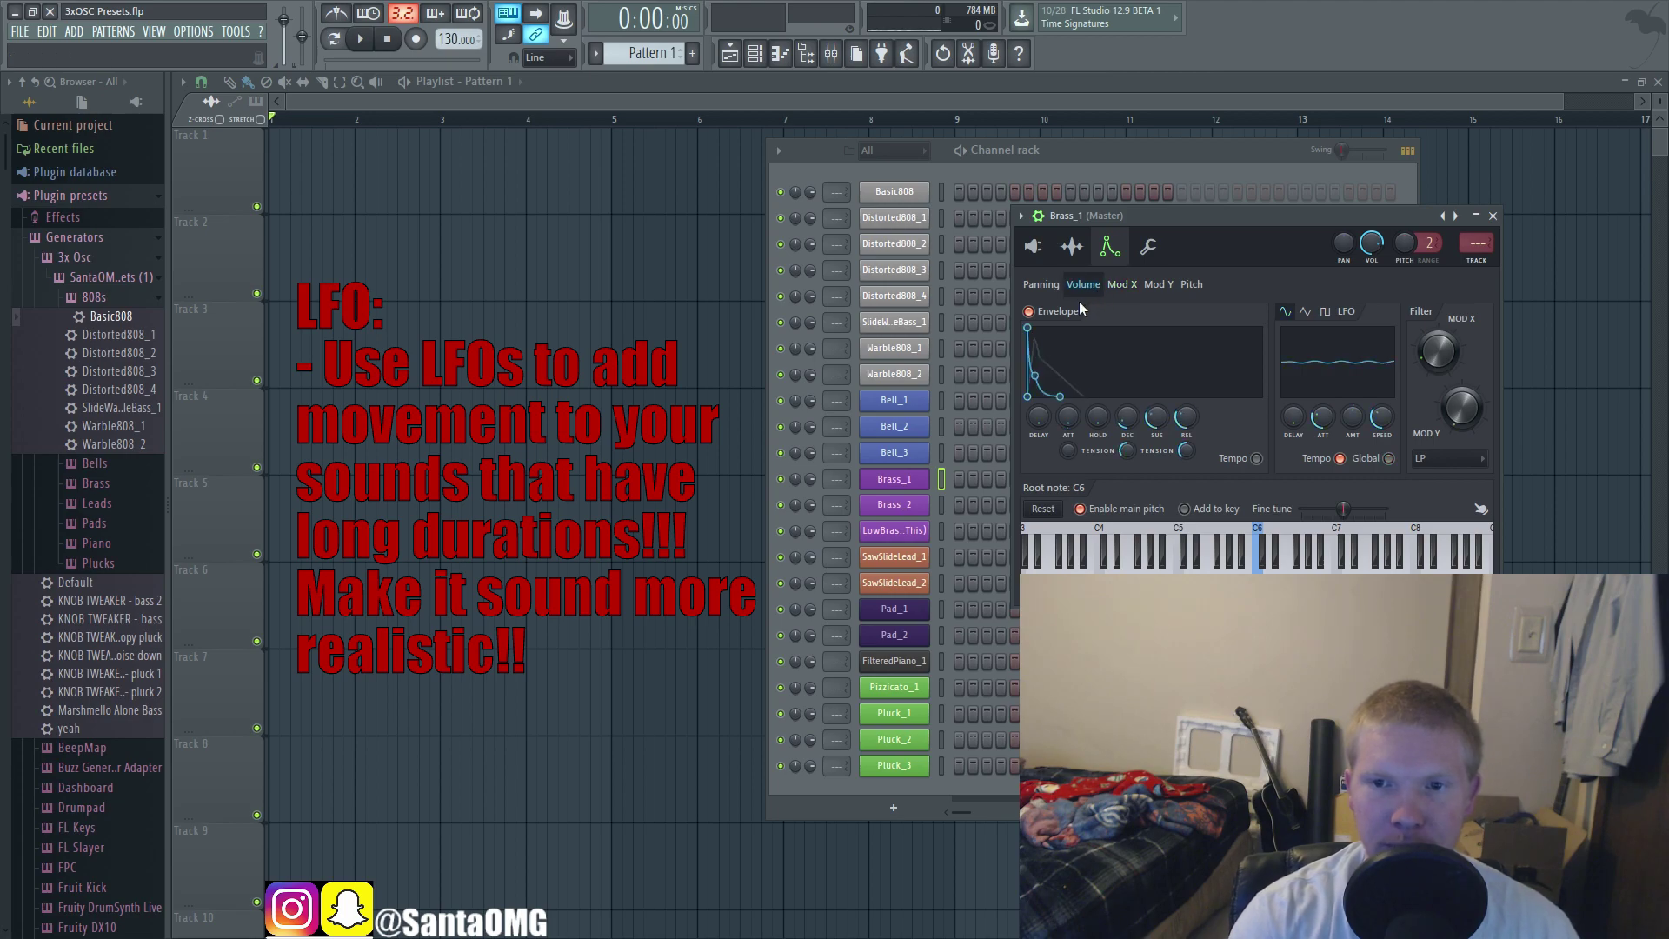
click(1034, 247)
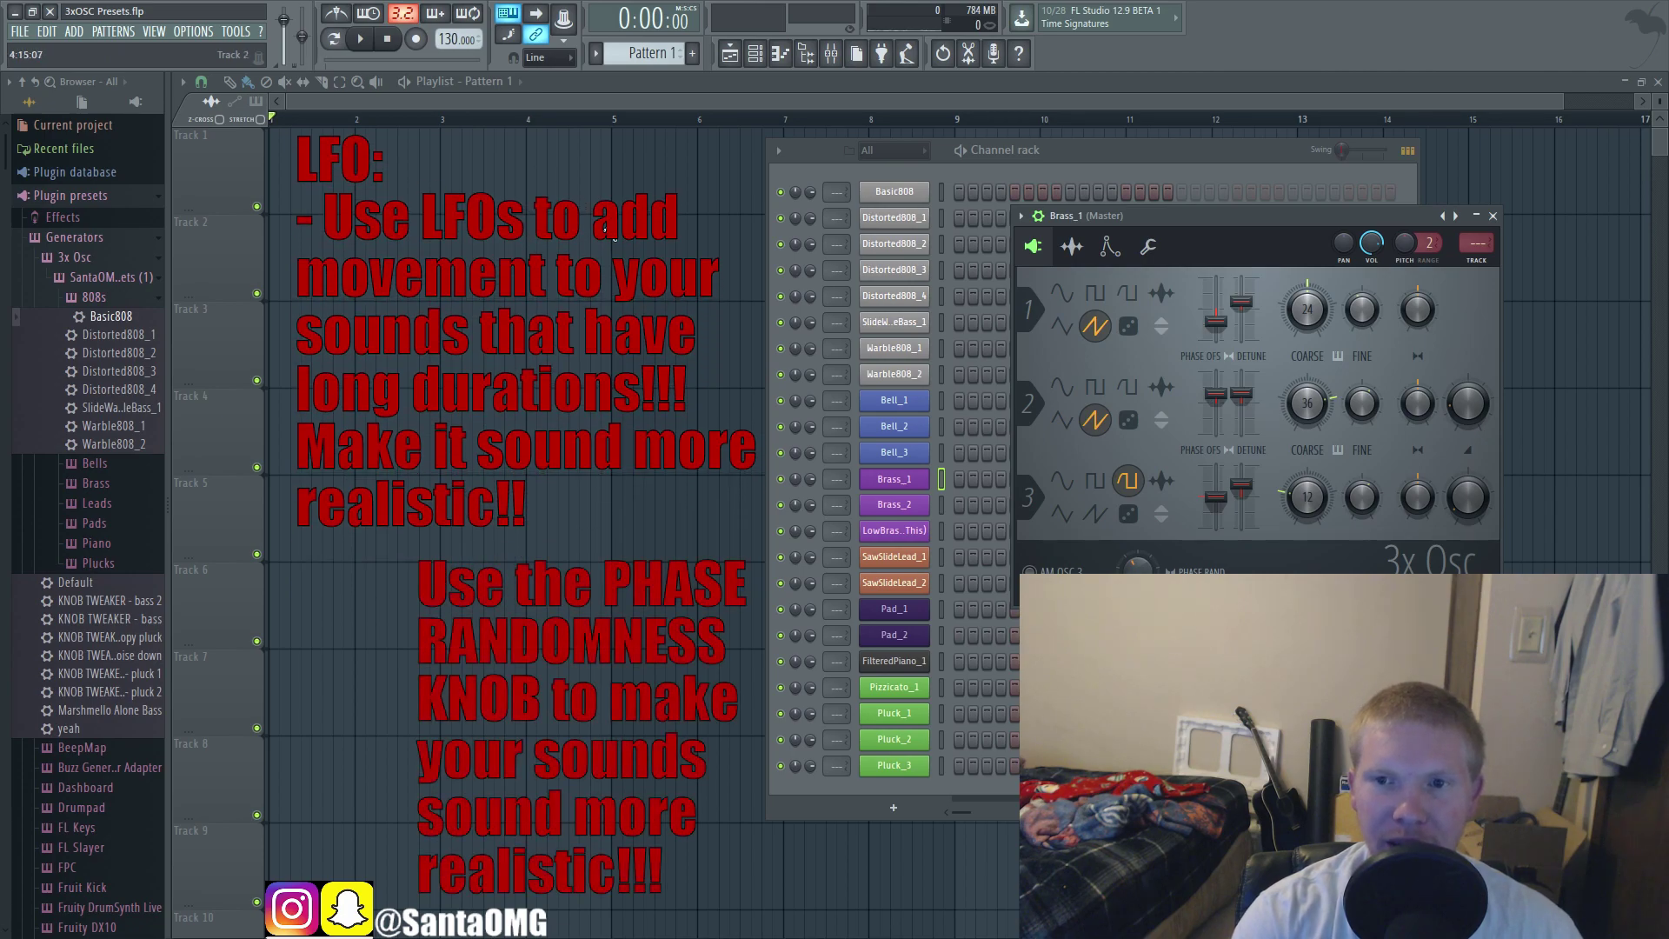
Step: Audition Brass_1 with the volume envelope switched off and its Mod X page in view, and re-enable the volume envelope
click(1110, 247)
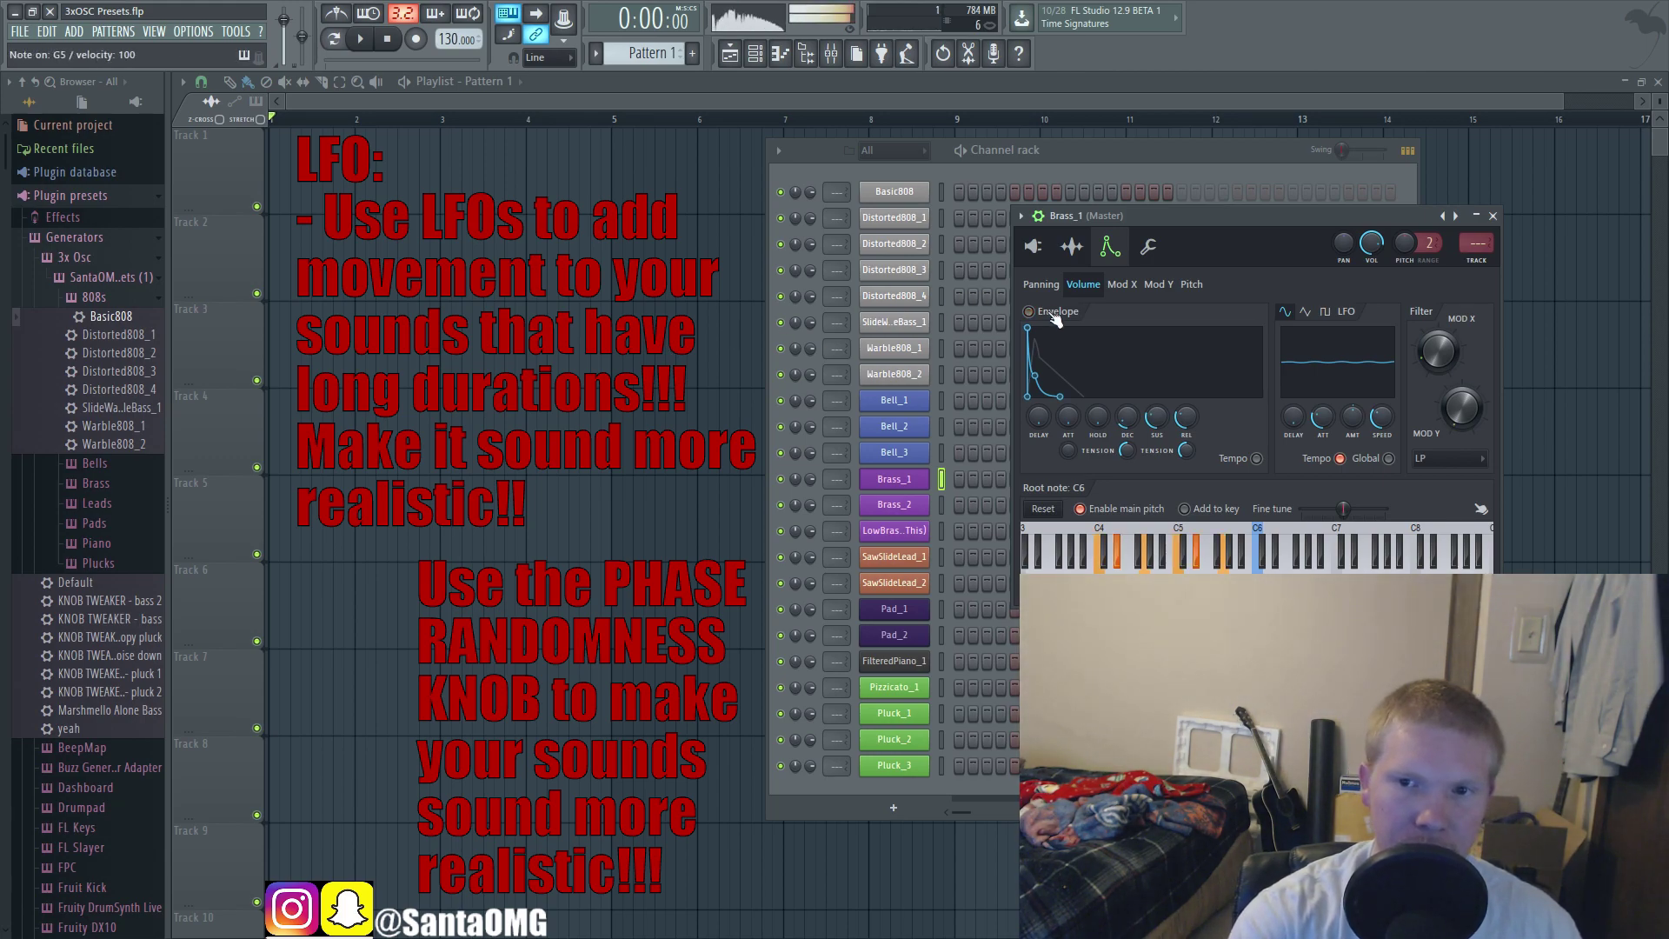
click(1121, 285)
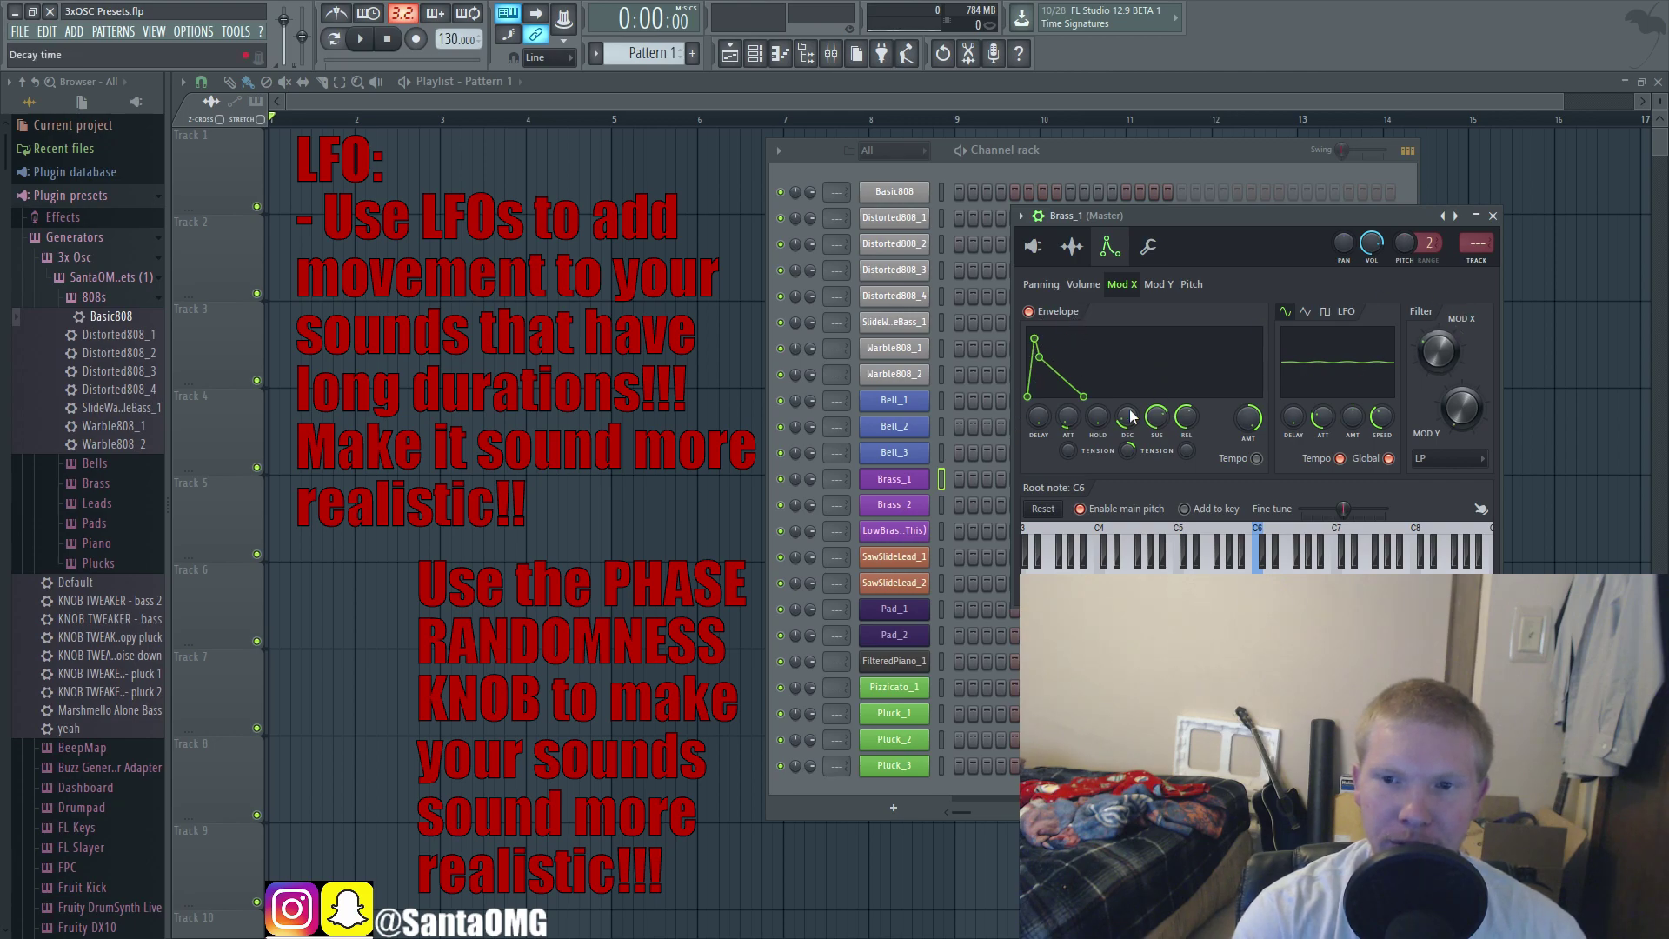
key(z)
key(q)
key(3)
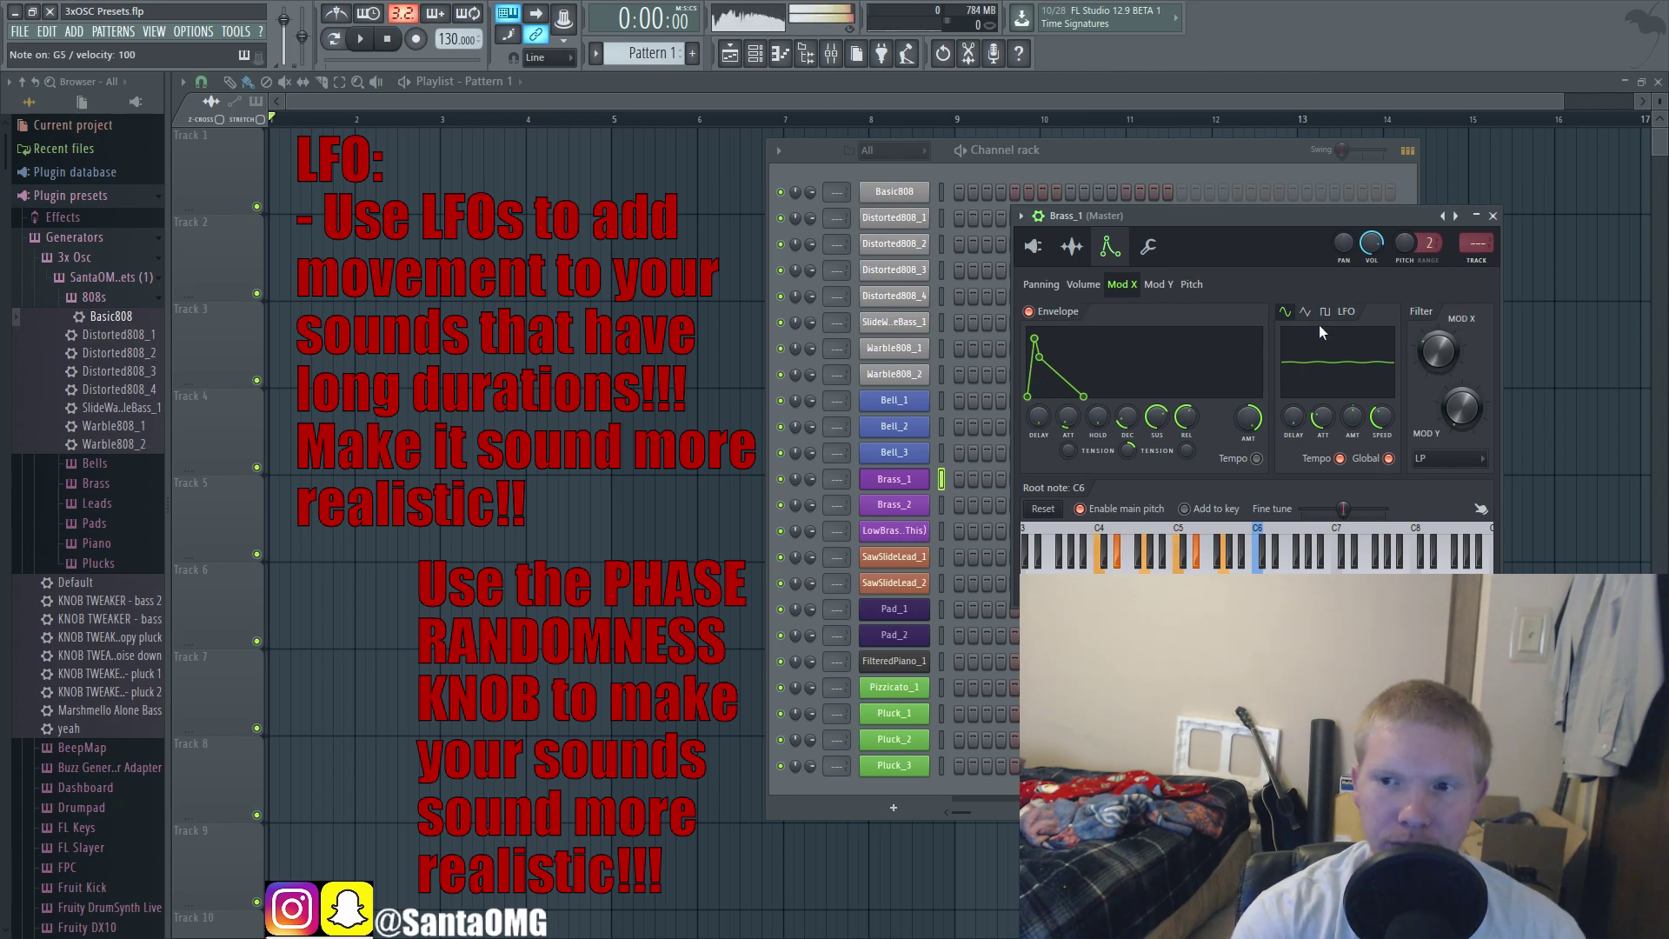
click(1091, 287)
click(1039, 312)
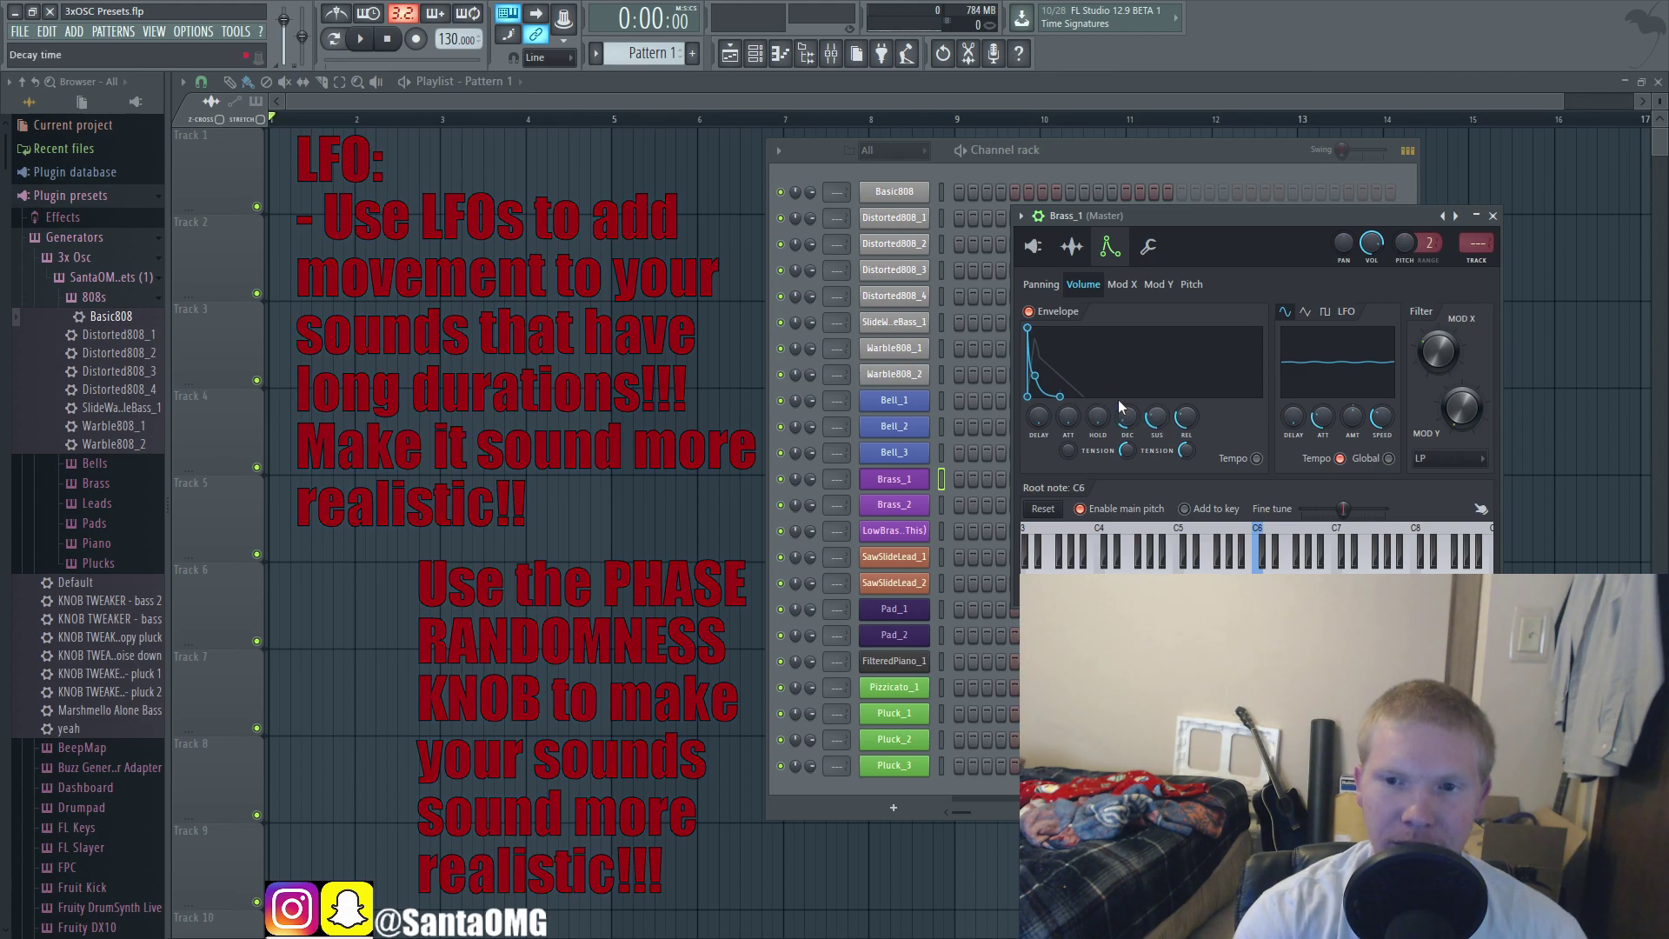
Step: Try small changes to Brass_1's volume envelope sustain and Mod X envelope amount, and recheck its oscillators
drag(1157, 419, 1157, 385)
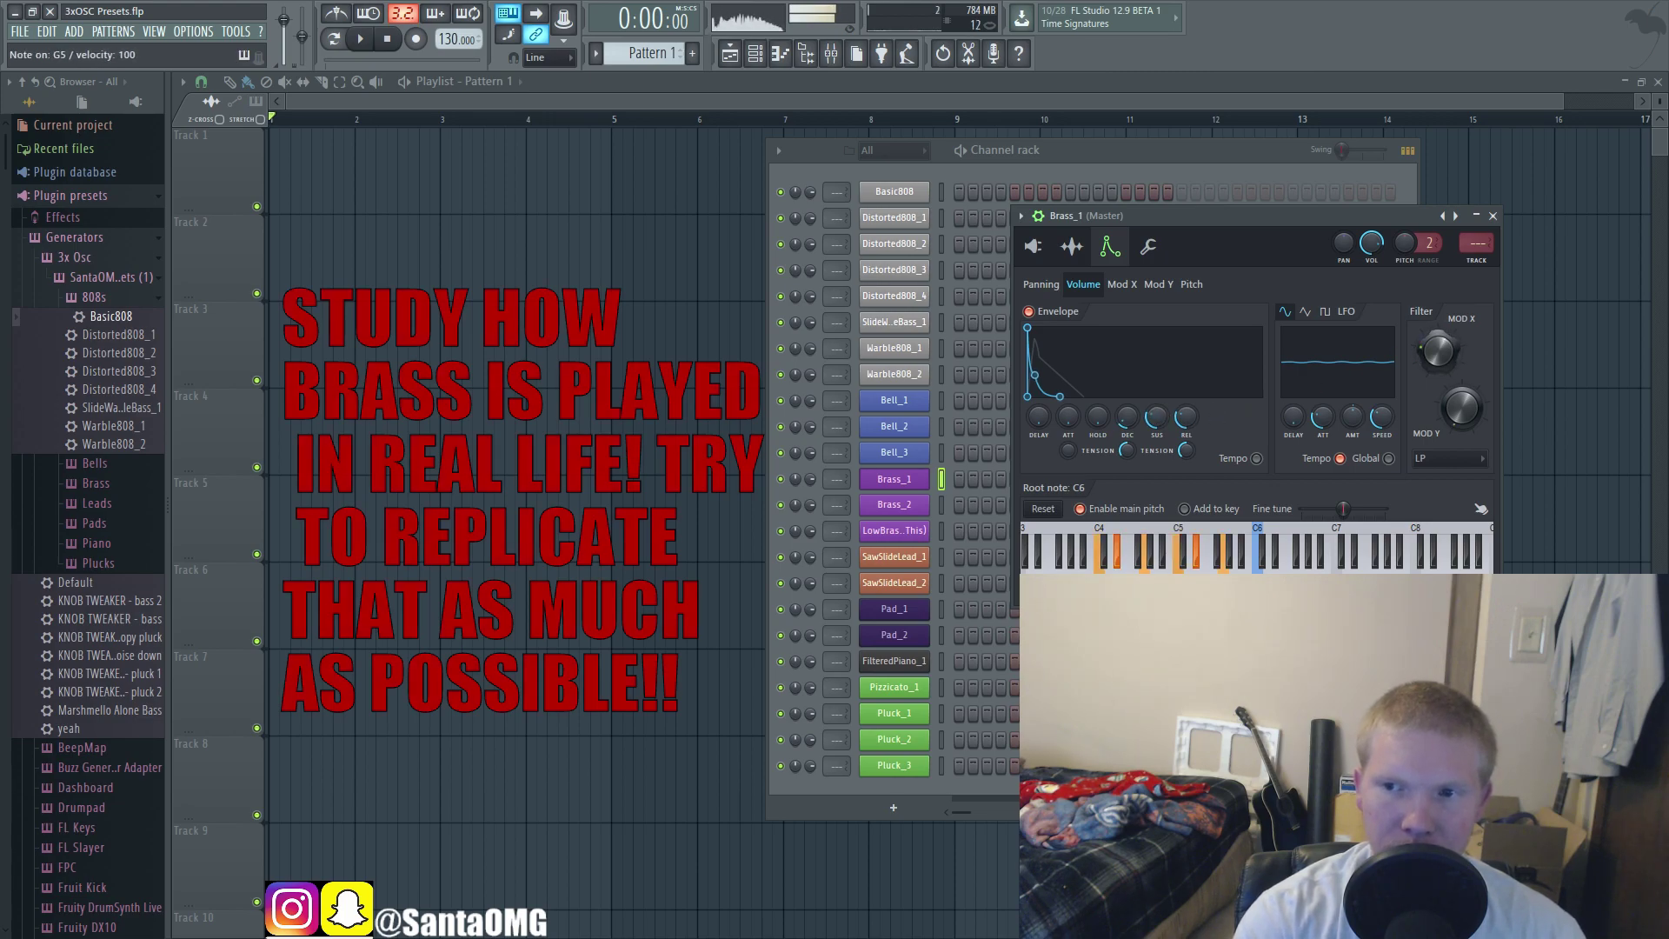
click(1121, 284)
drag(1258, 412, 1258, 407)
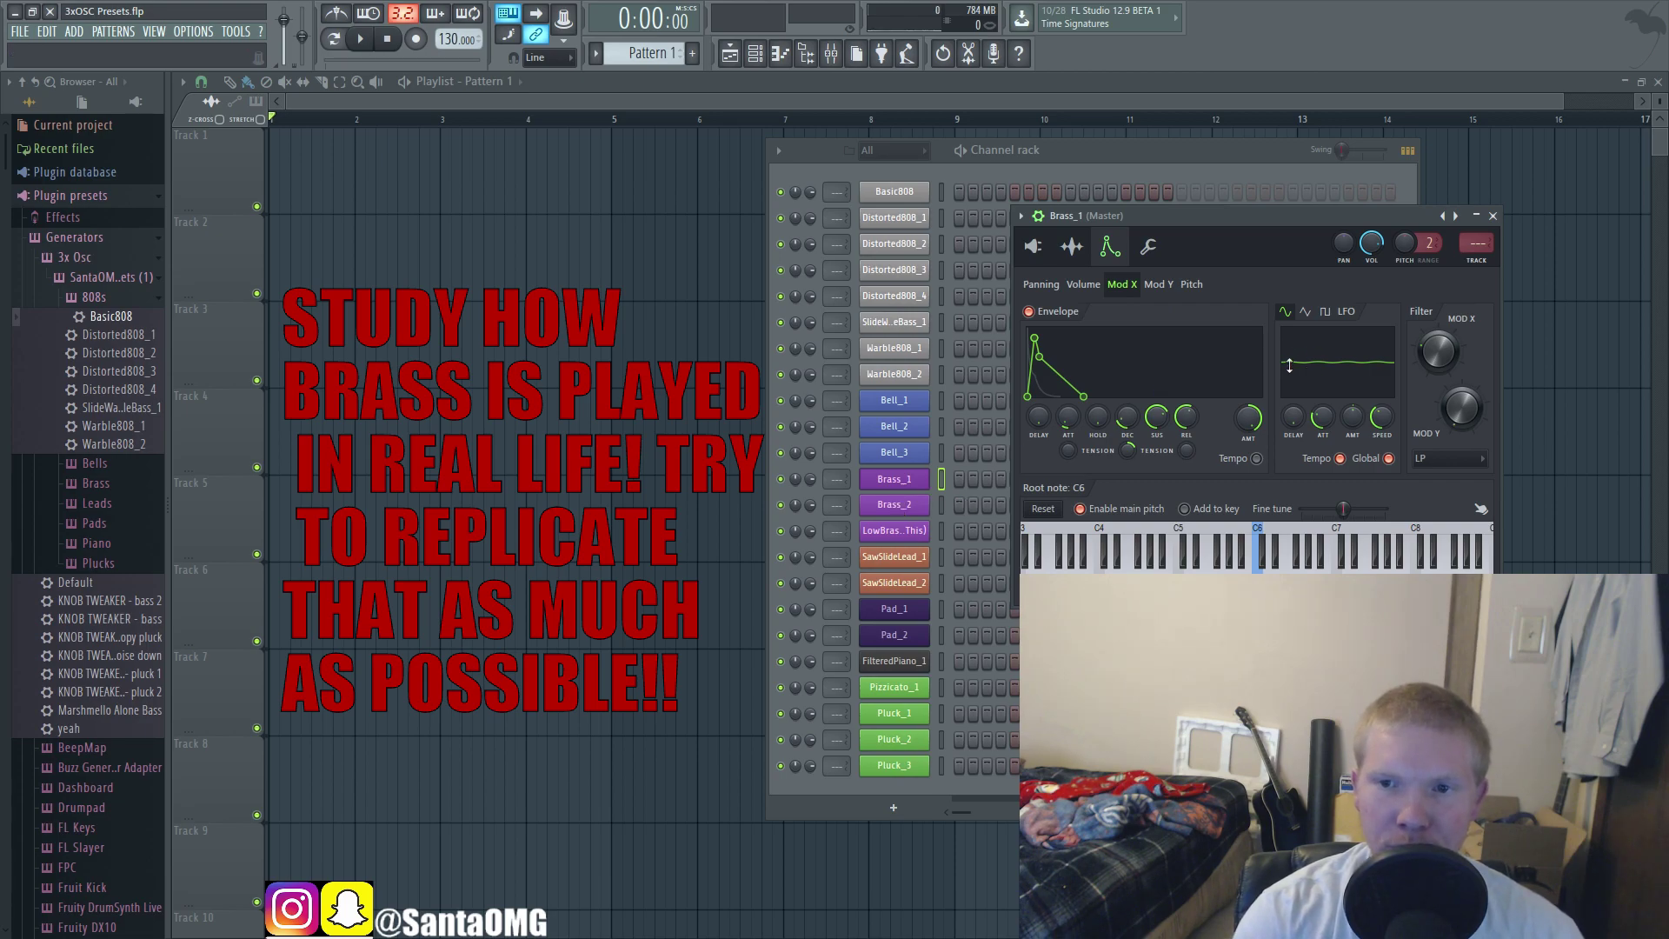
click(1032, 249)
click(1112, 249)
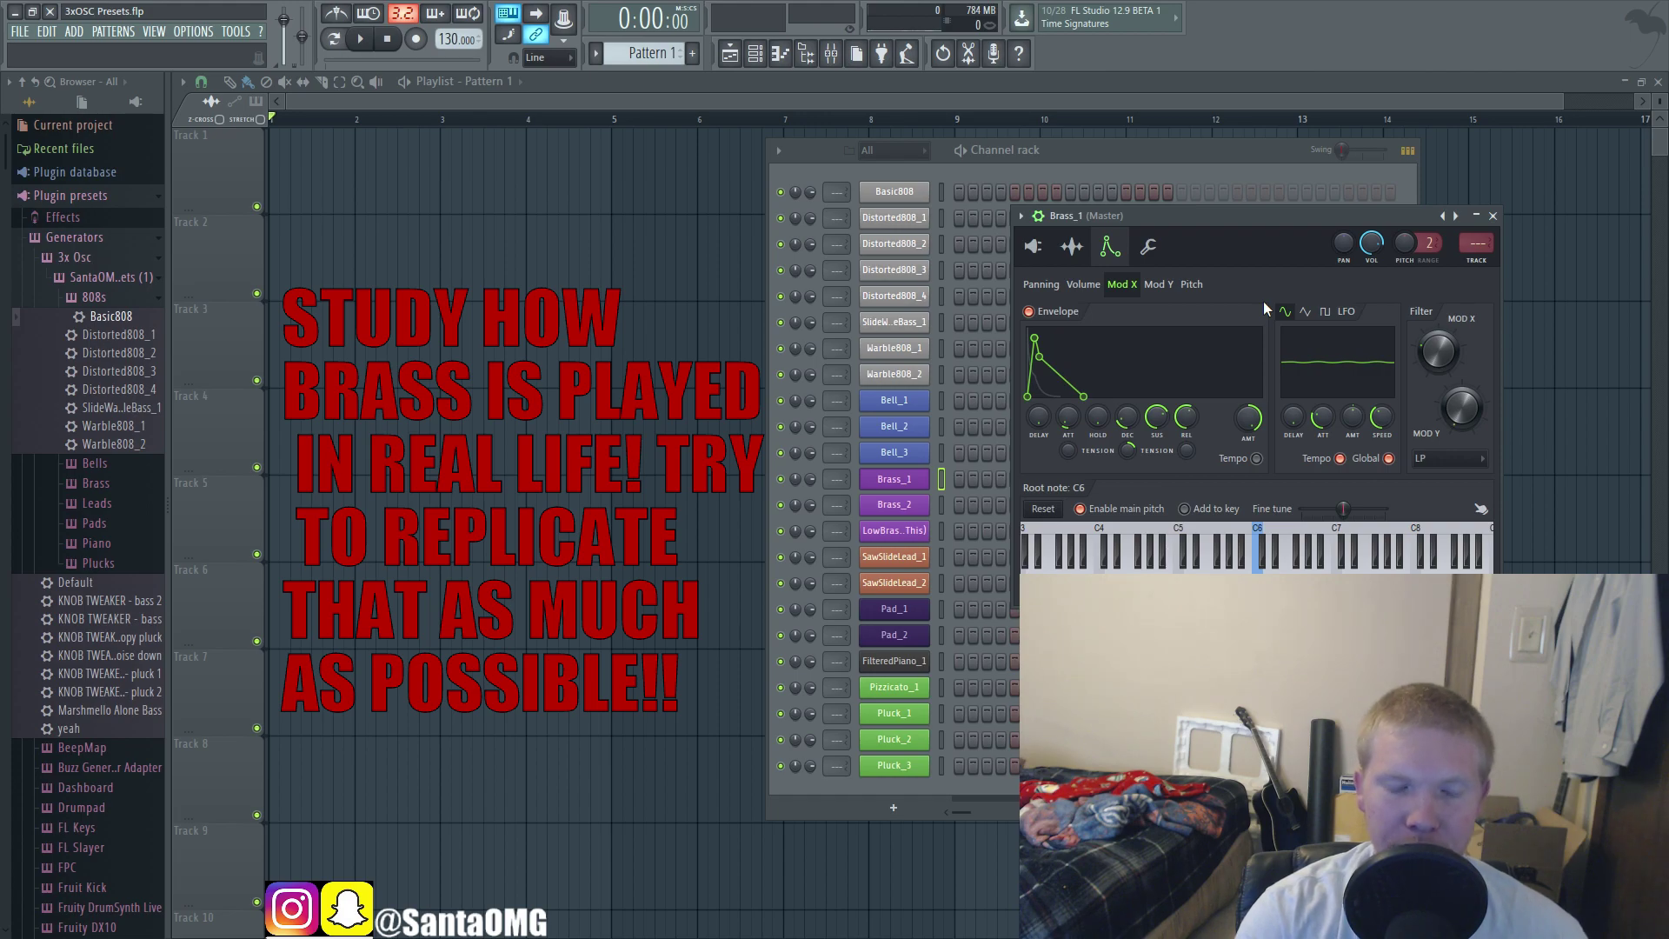
Step: Open and audition Brass_2, and view the LowBrassStab channel's oscillators and volume envelope
click(919, 505)
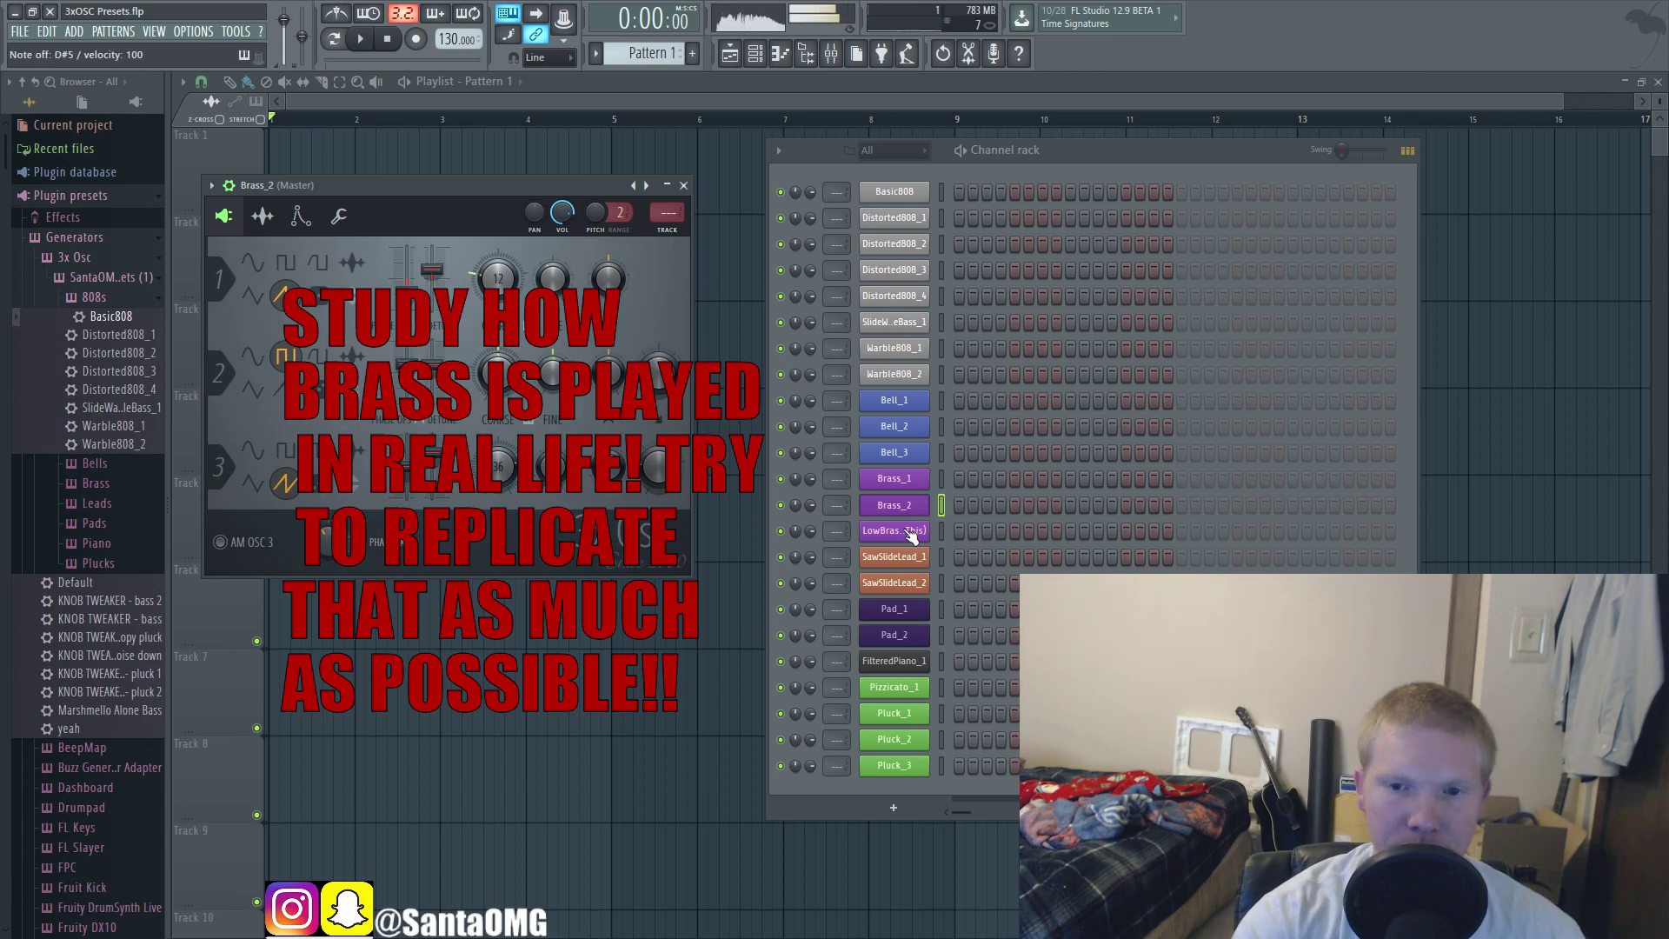
click(901, 532)
drag(519, 212, 1251, 205)
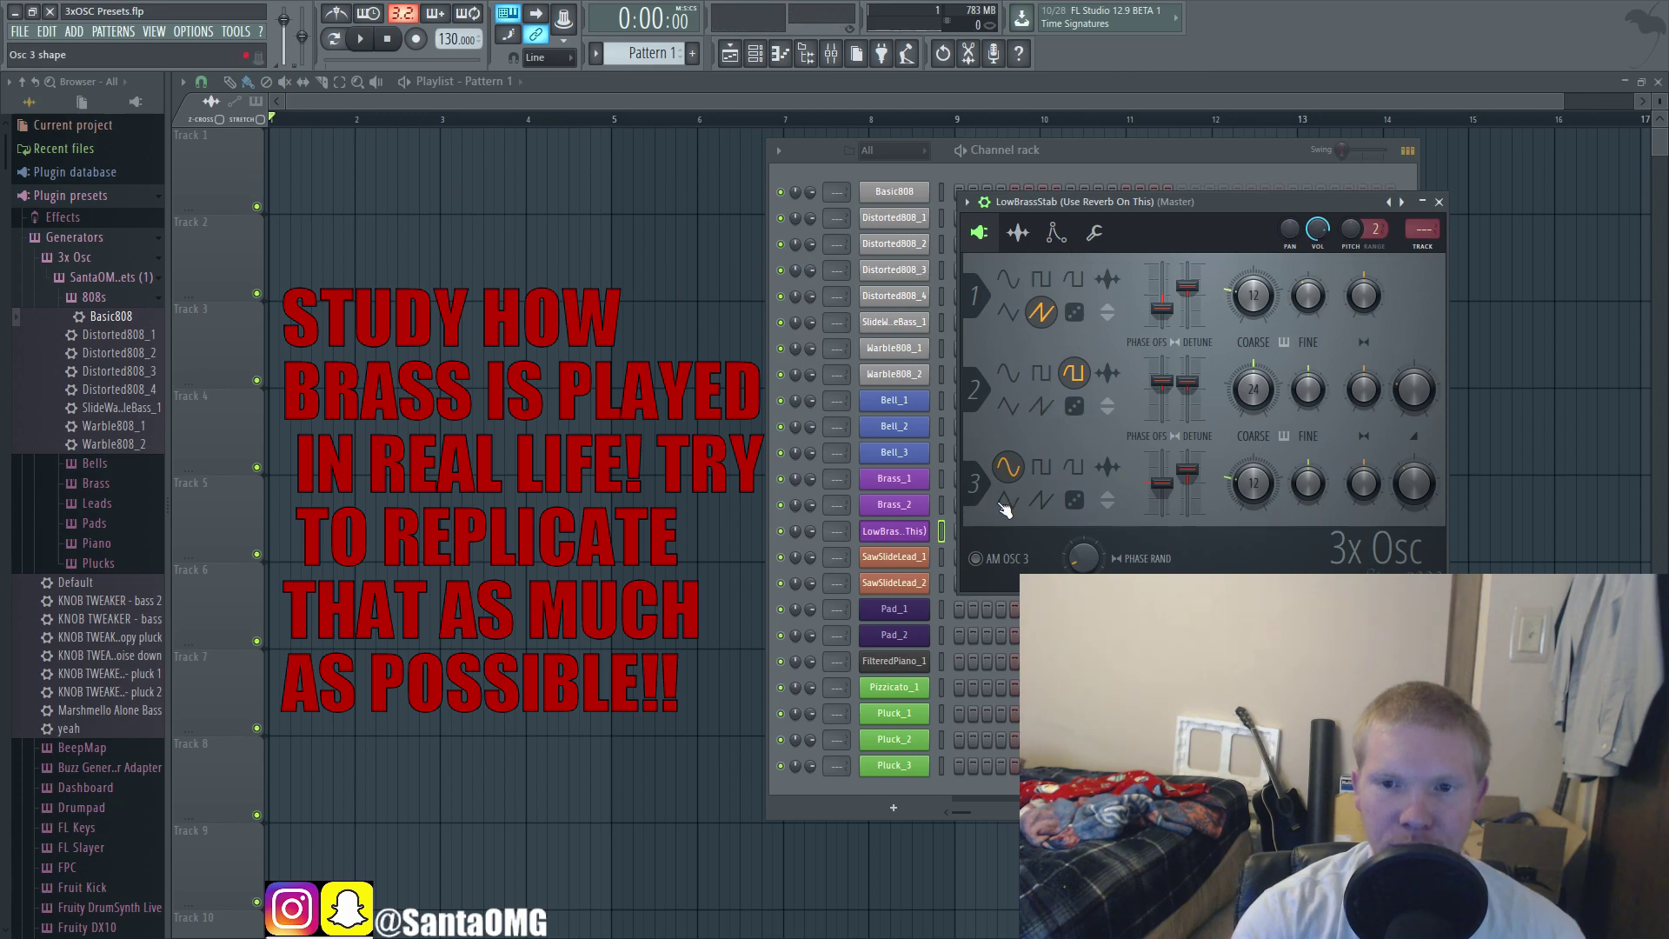
click(1056, 232)
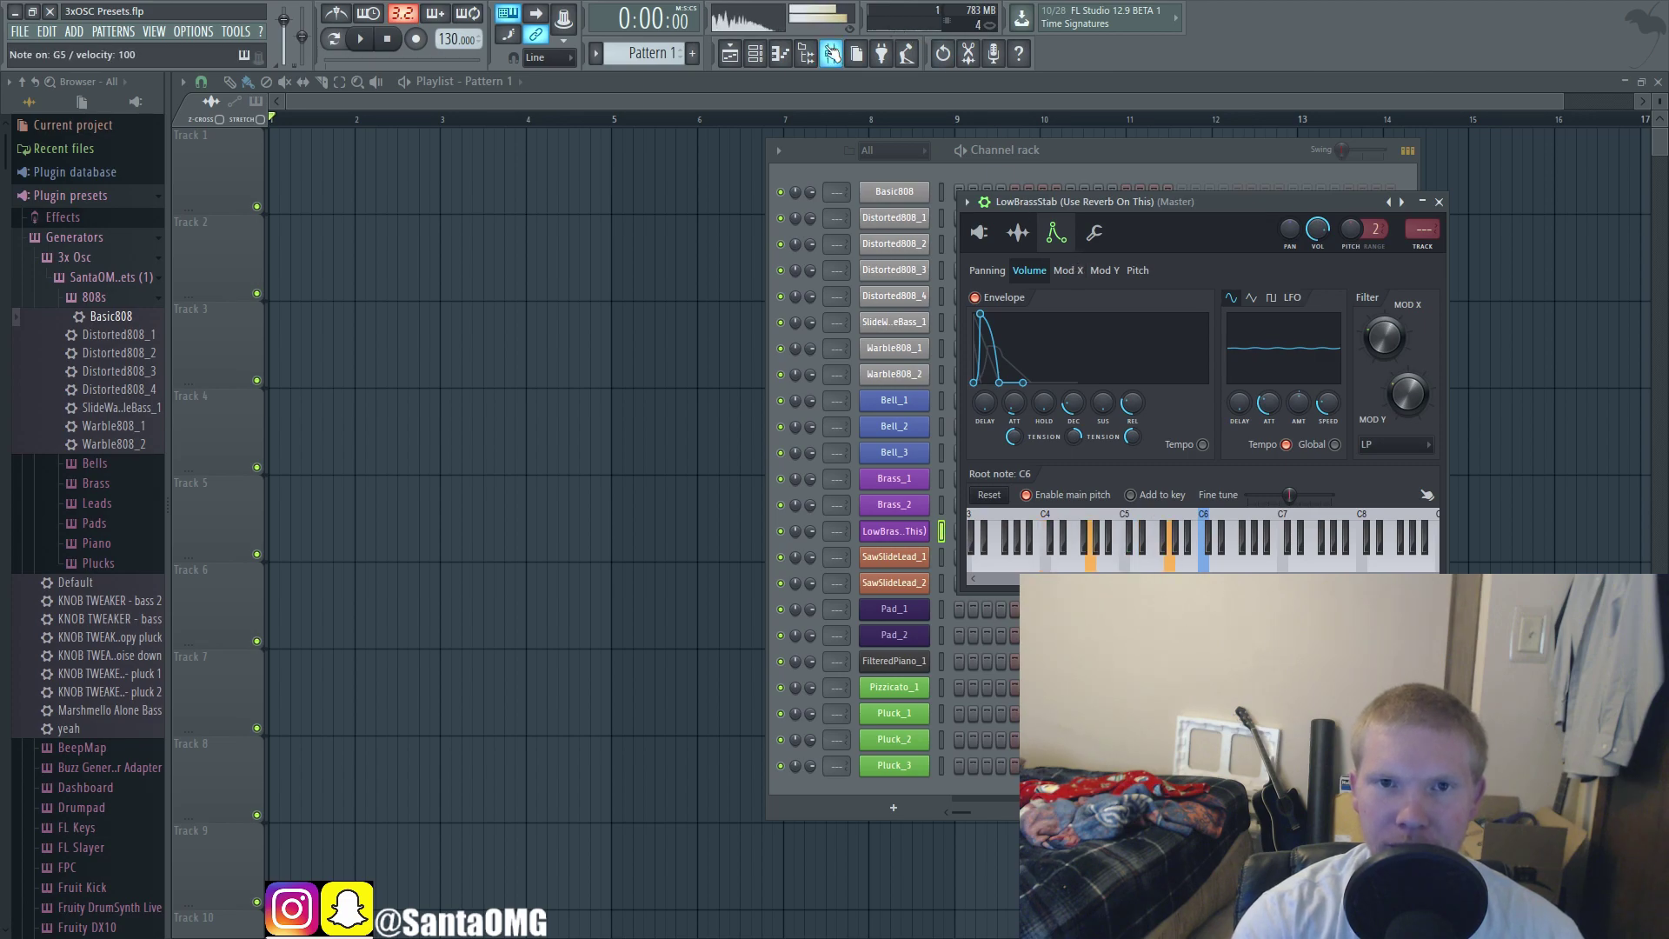
Step: Route the LowBrassStab channel to mixer track 7, load ValhallaRoom on that track, and audition it
click(831, 53)
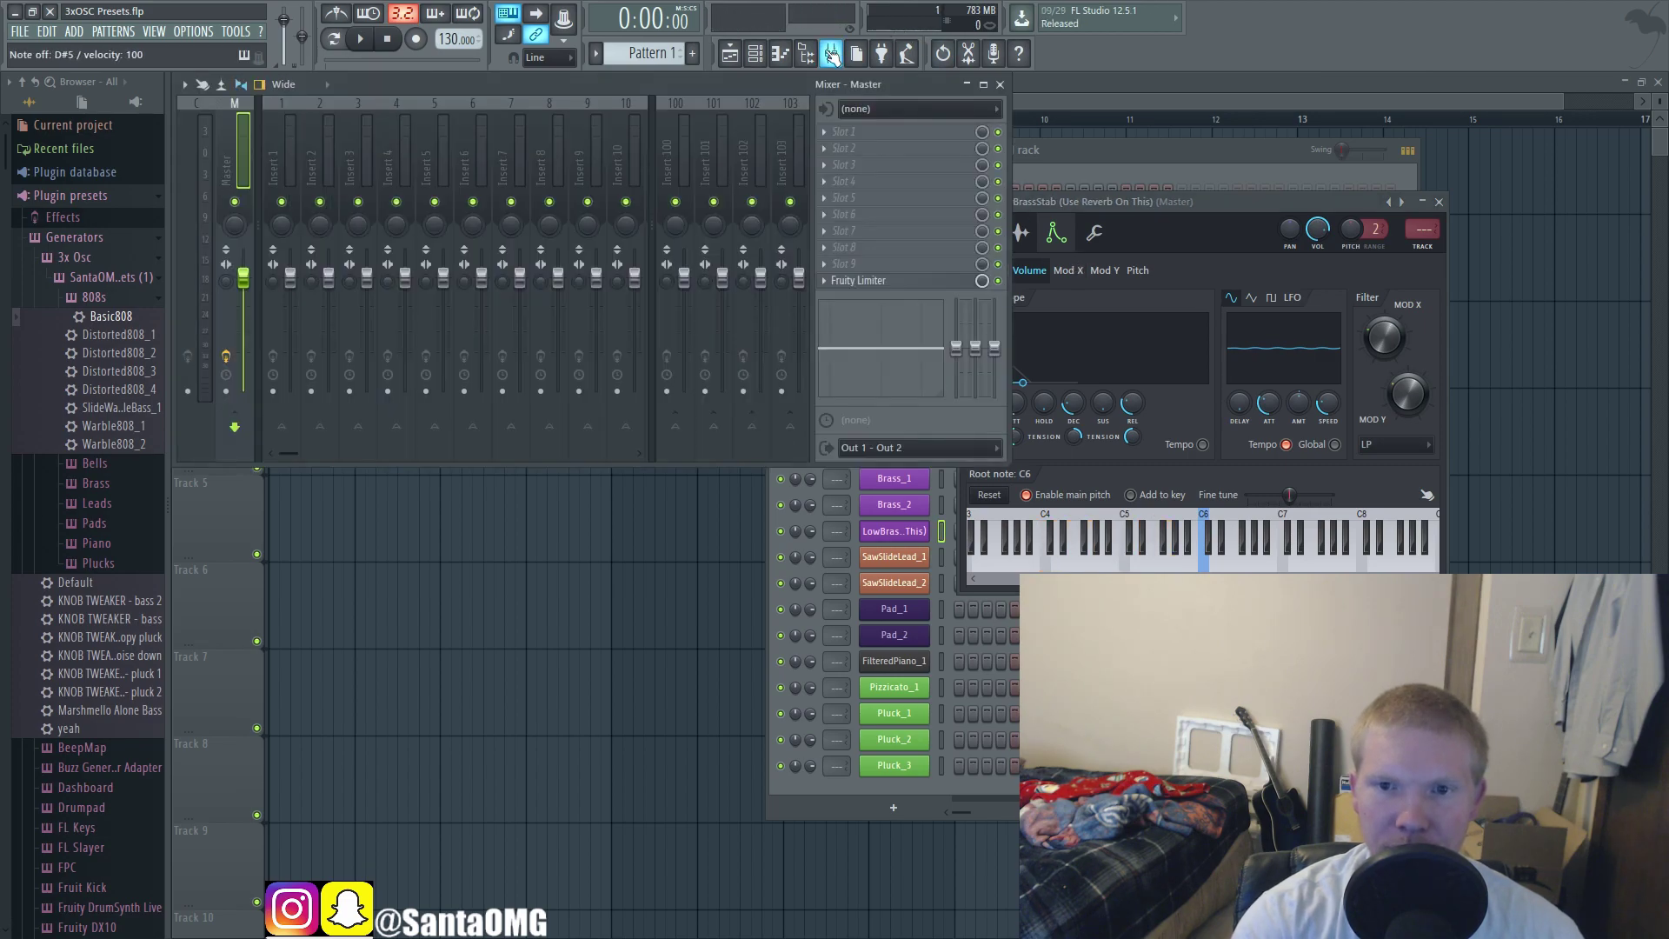
click(515, 211)
key(ctrl+l)
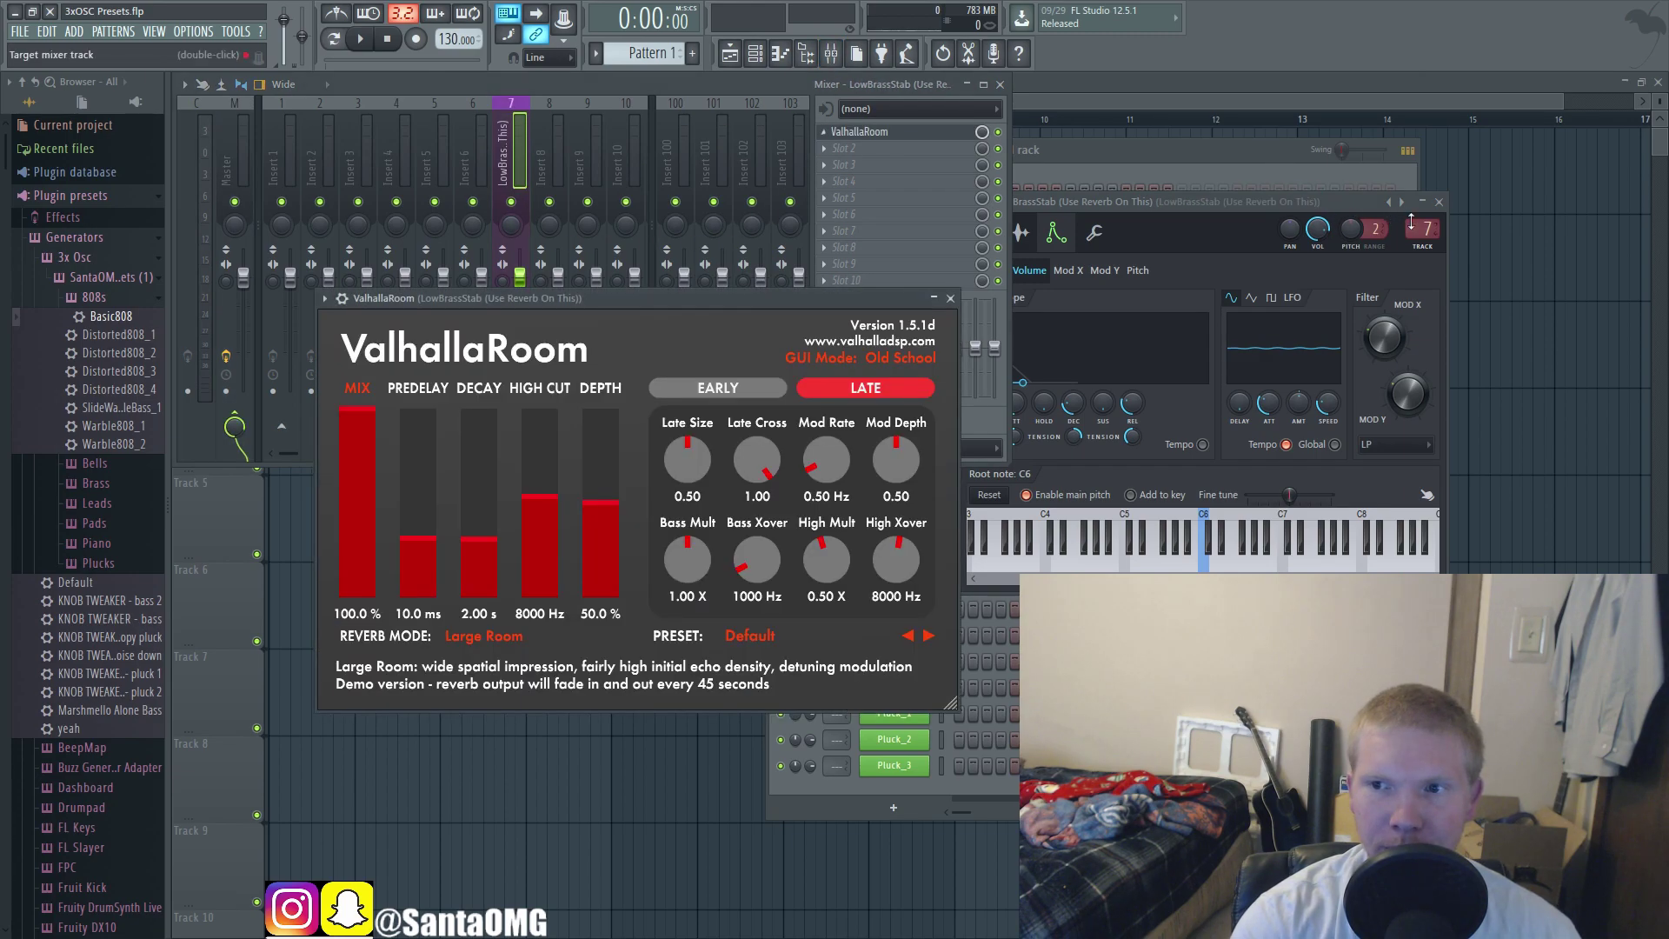
key(z)
key(q)
key(d)
key(3)
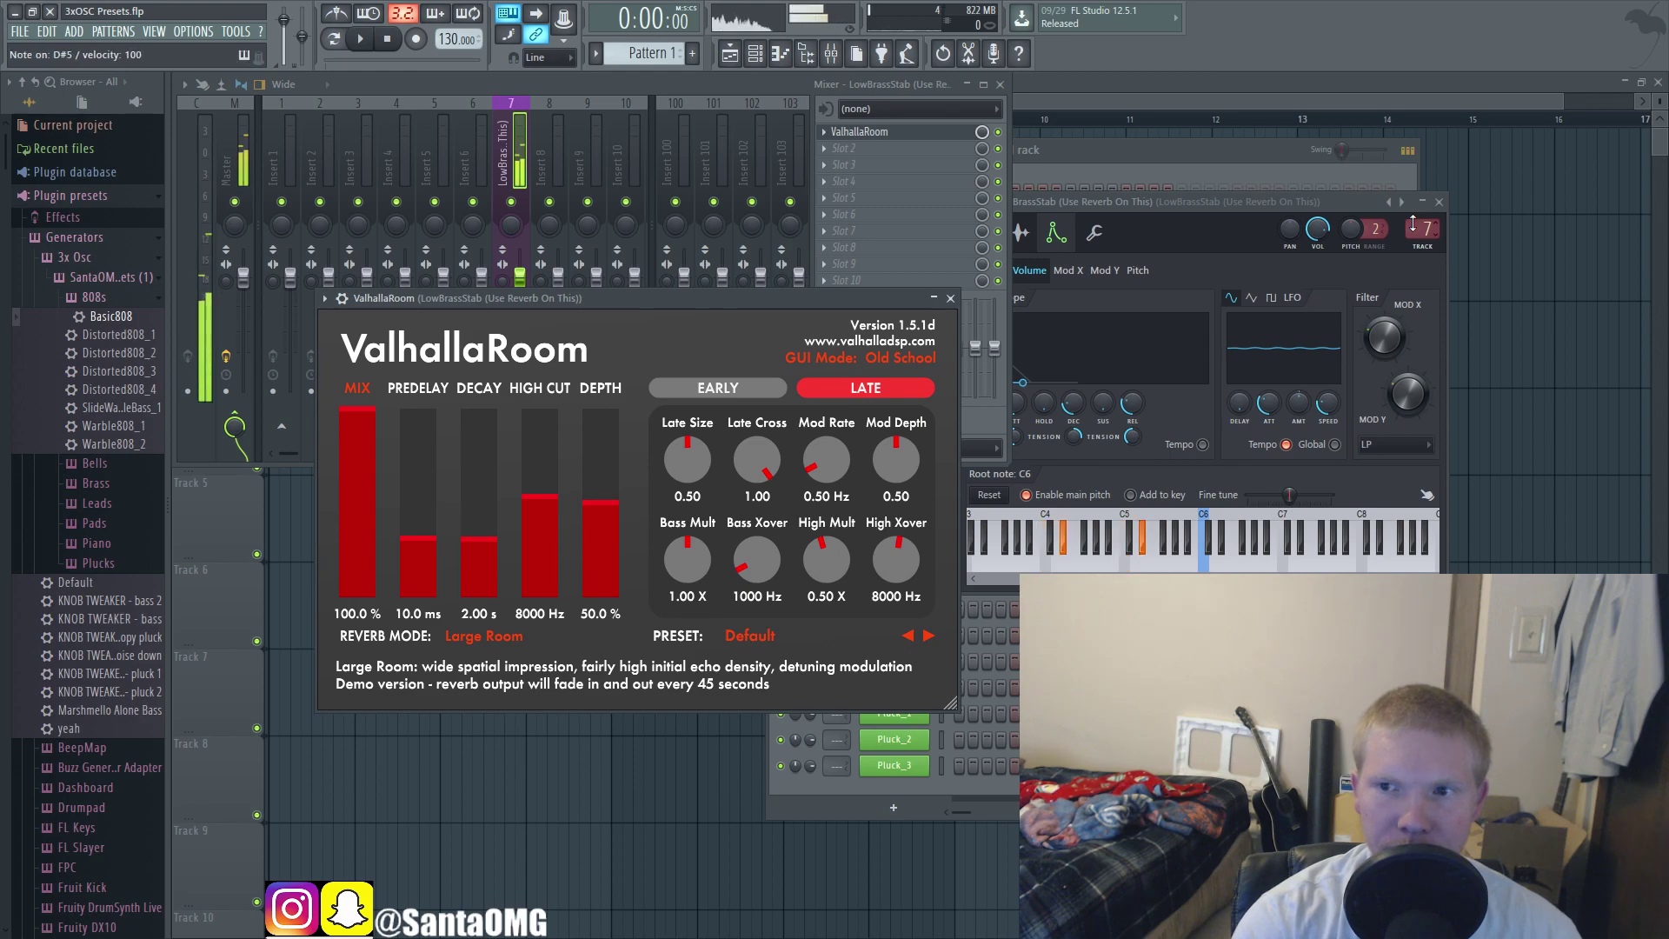
Step: Set ValhallaRoom to a 30.4 % mix, 5.2 ms predelay and 8.71 s decay while auditioning the brass stab
key(b)
key(t)
drag(365, 474, 354, 525)
key(z)
key(q)
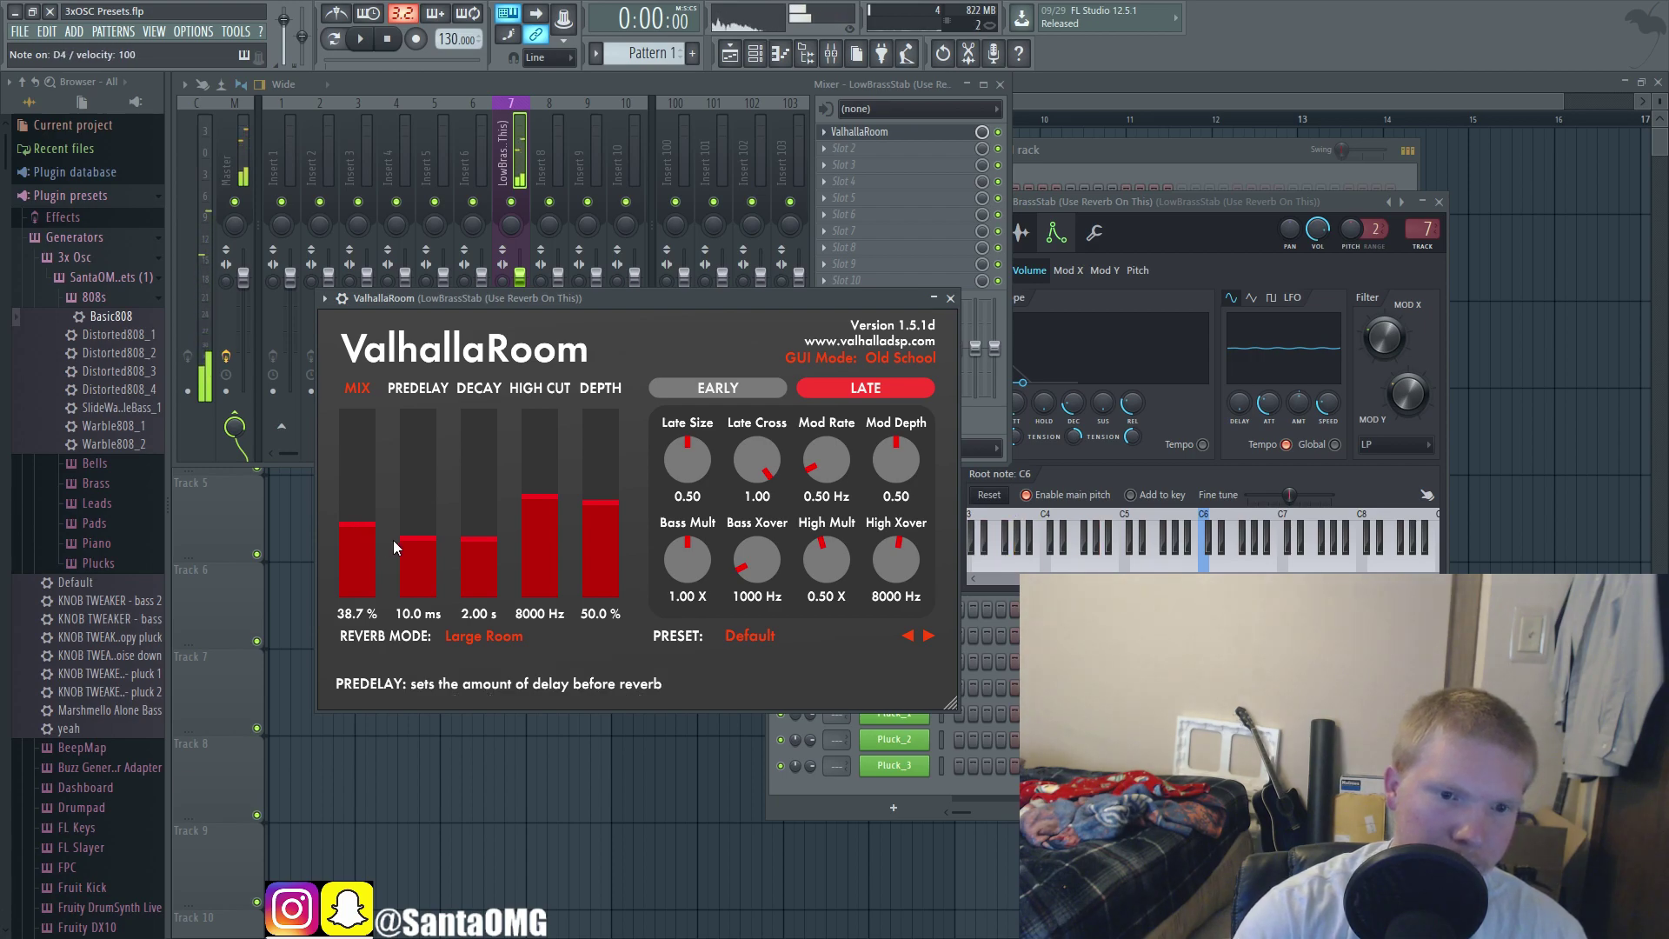
drag(425, 540, 358, 540)
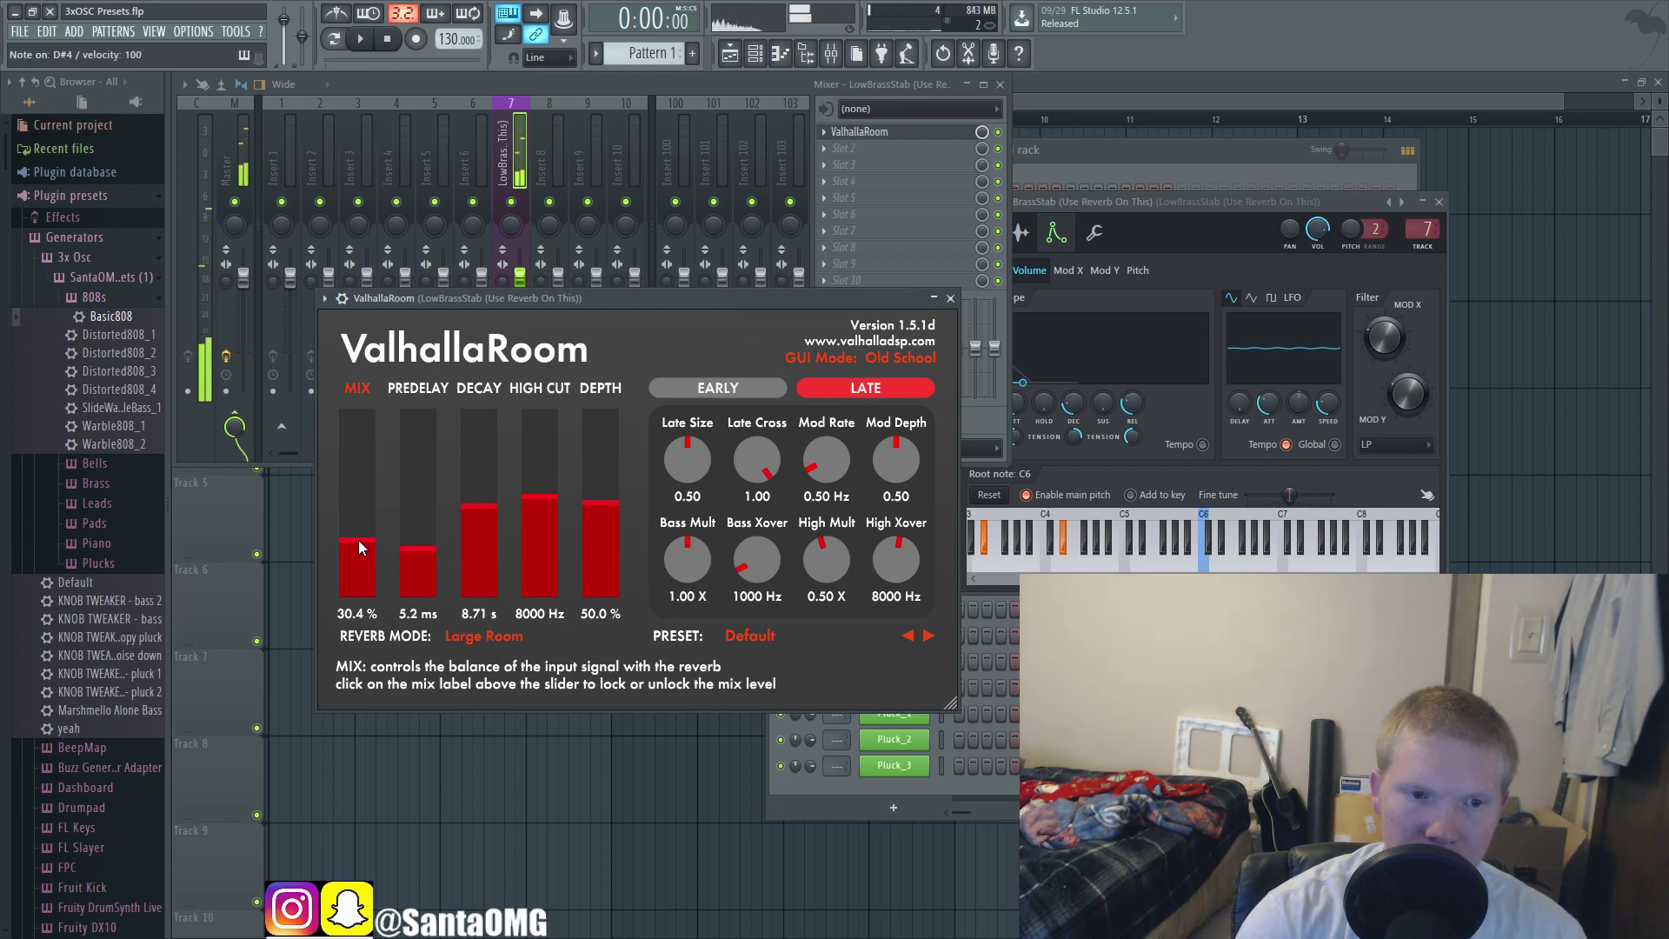
Step: Replace ValhallaRoom on the brass stab's mixer track with ValhallaVintageVerb and set its mix to 28.4 %
click(847, 149)
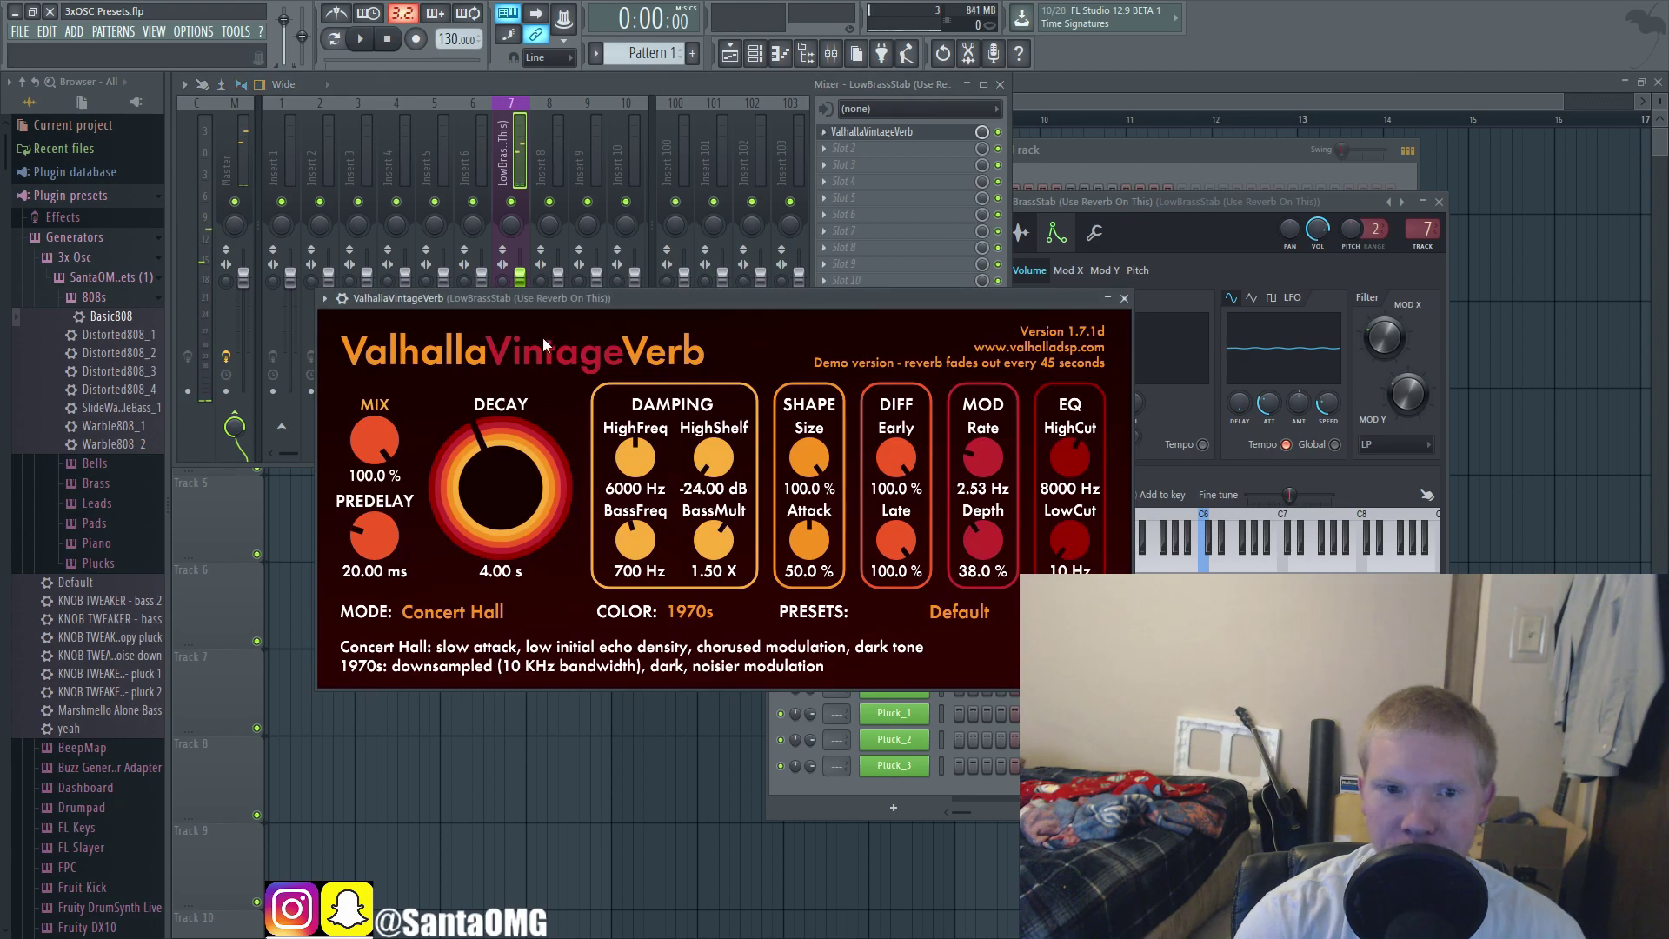
drag(374, 440, 373, 486)
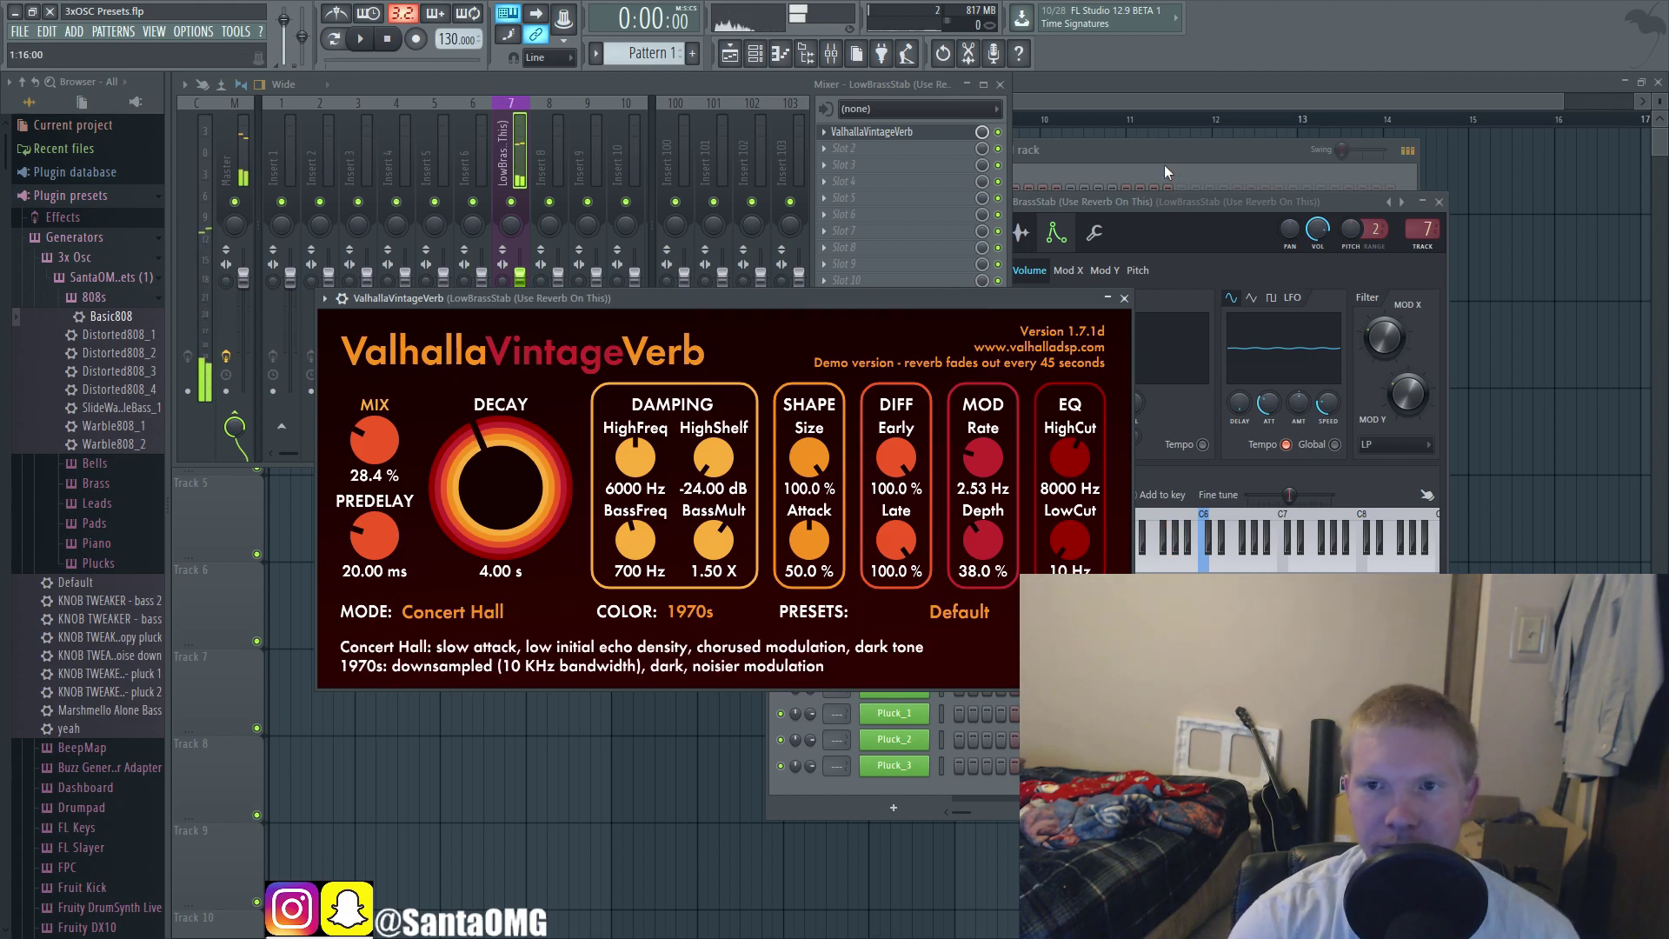
click(998, 133)
Step: Bring the channel rack forward, open the SawSlideLead_1 oscillator settings, and move the window over the channel rack
click(1110, 167)
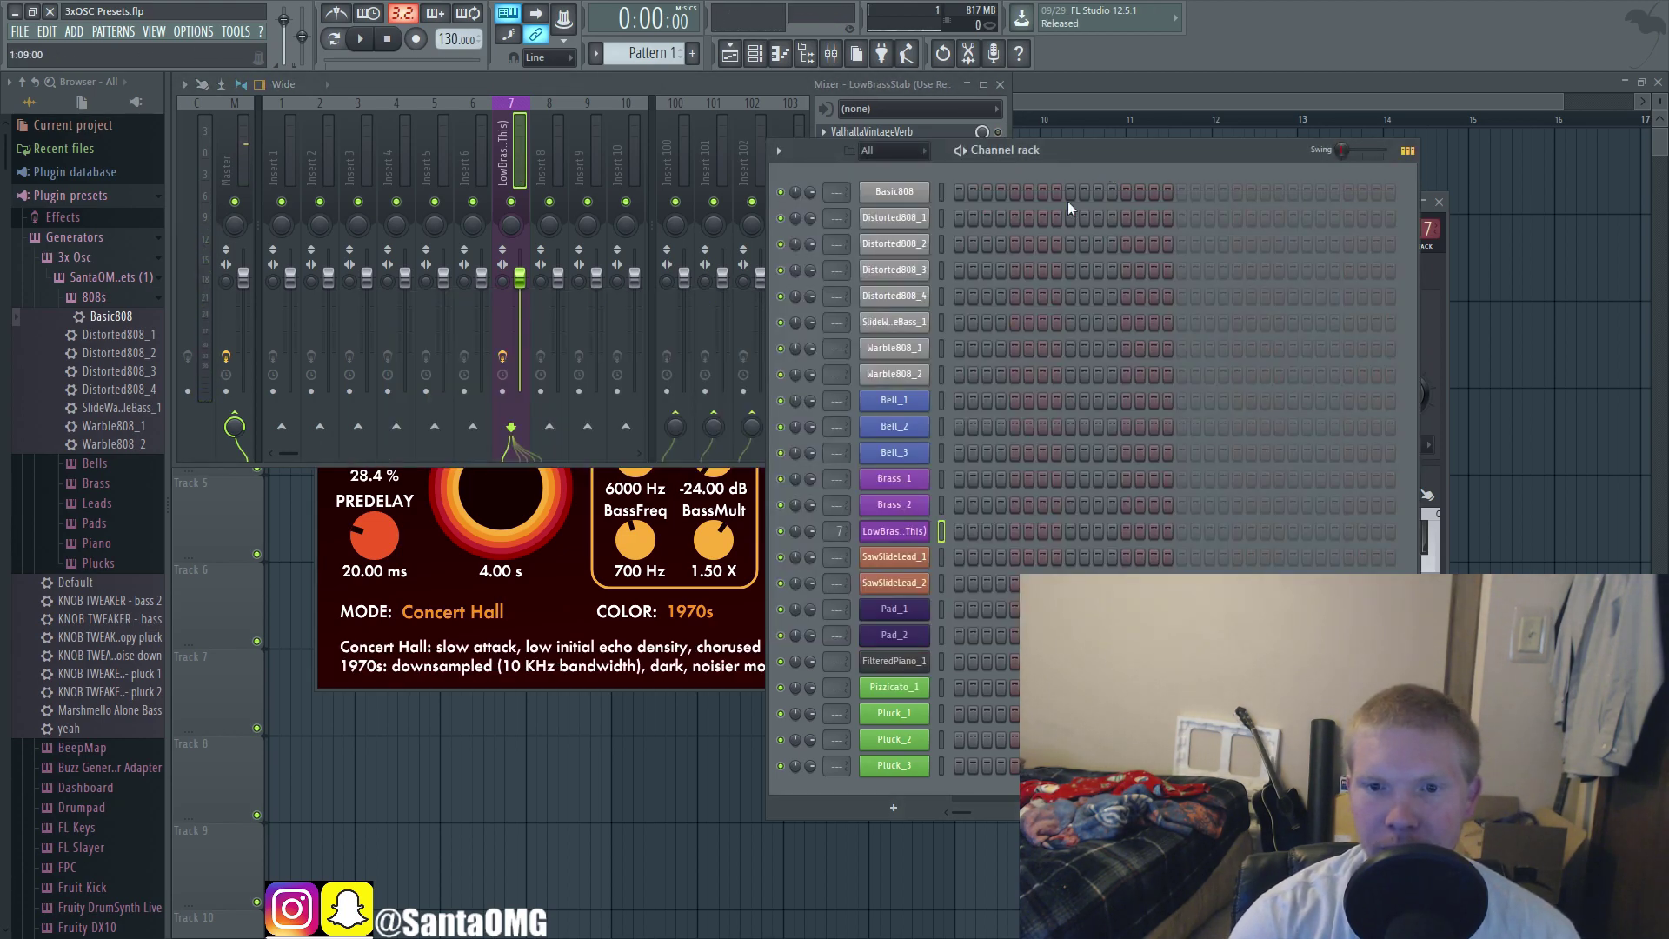
click(894, 557)
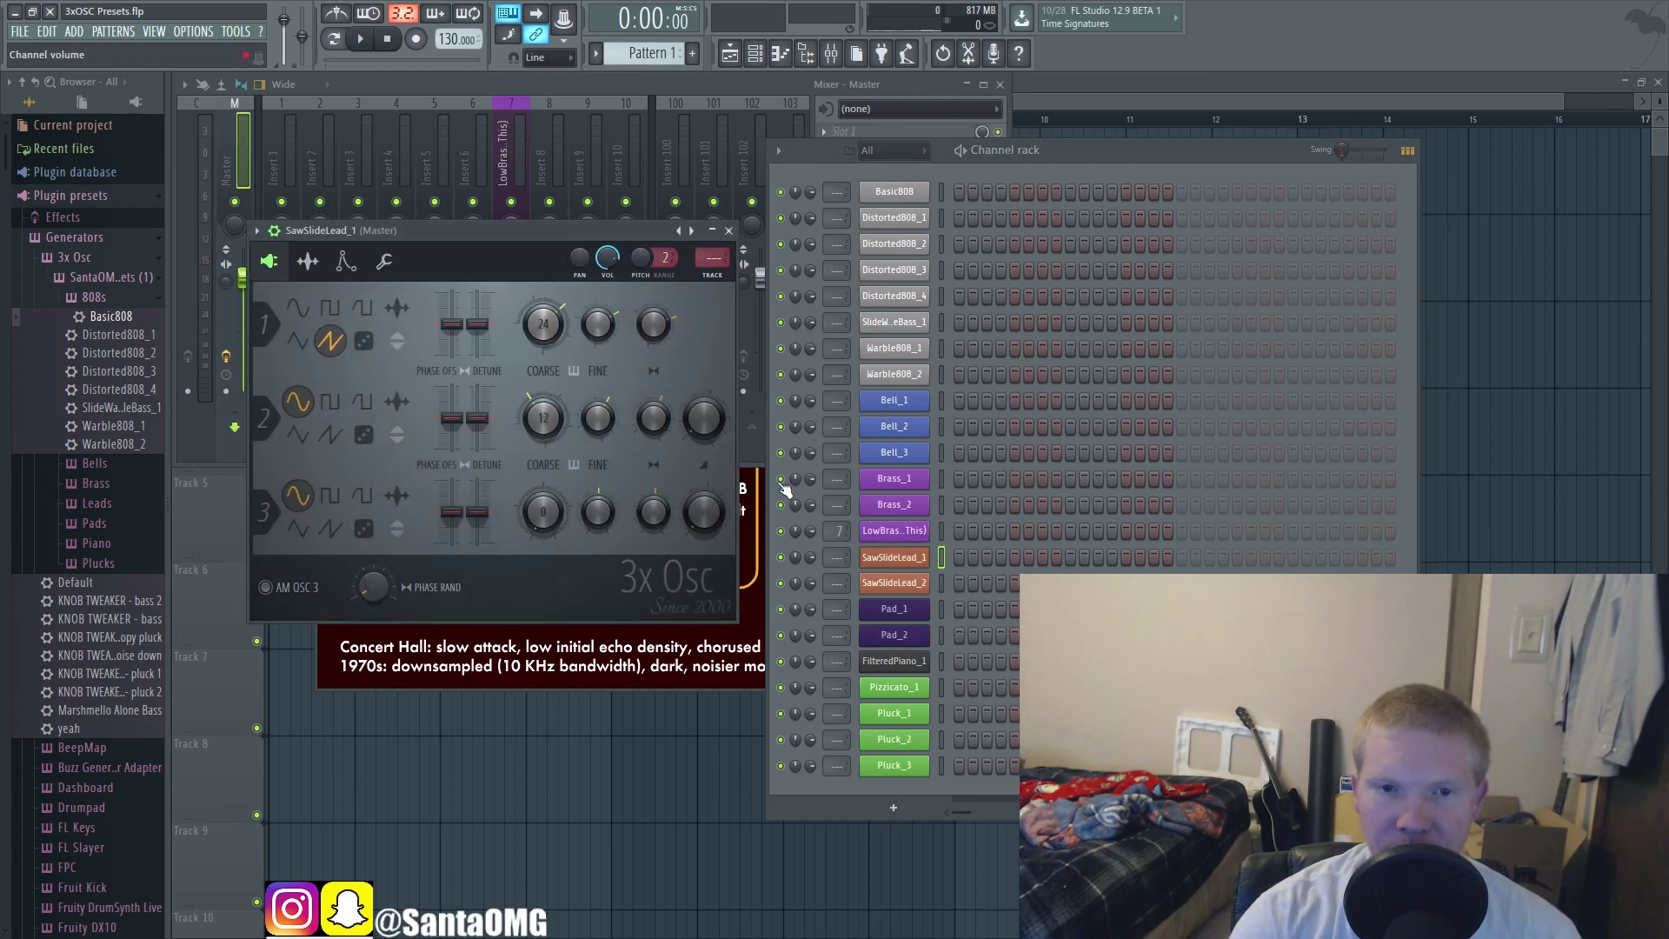
drag(534, 233, 752, 337)
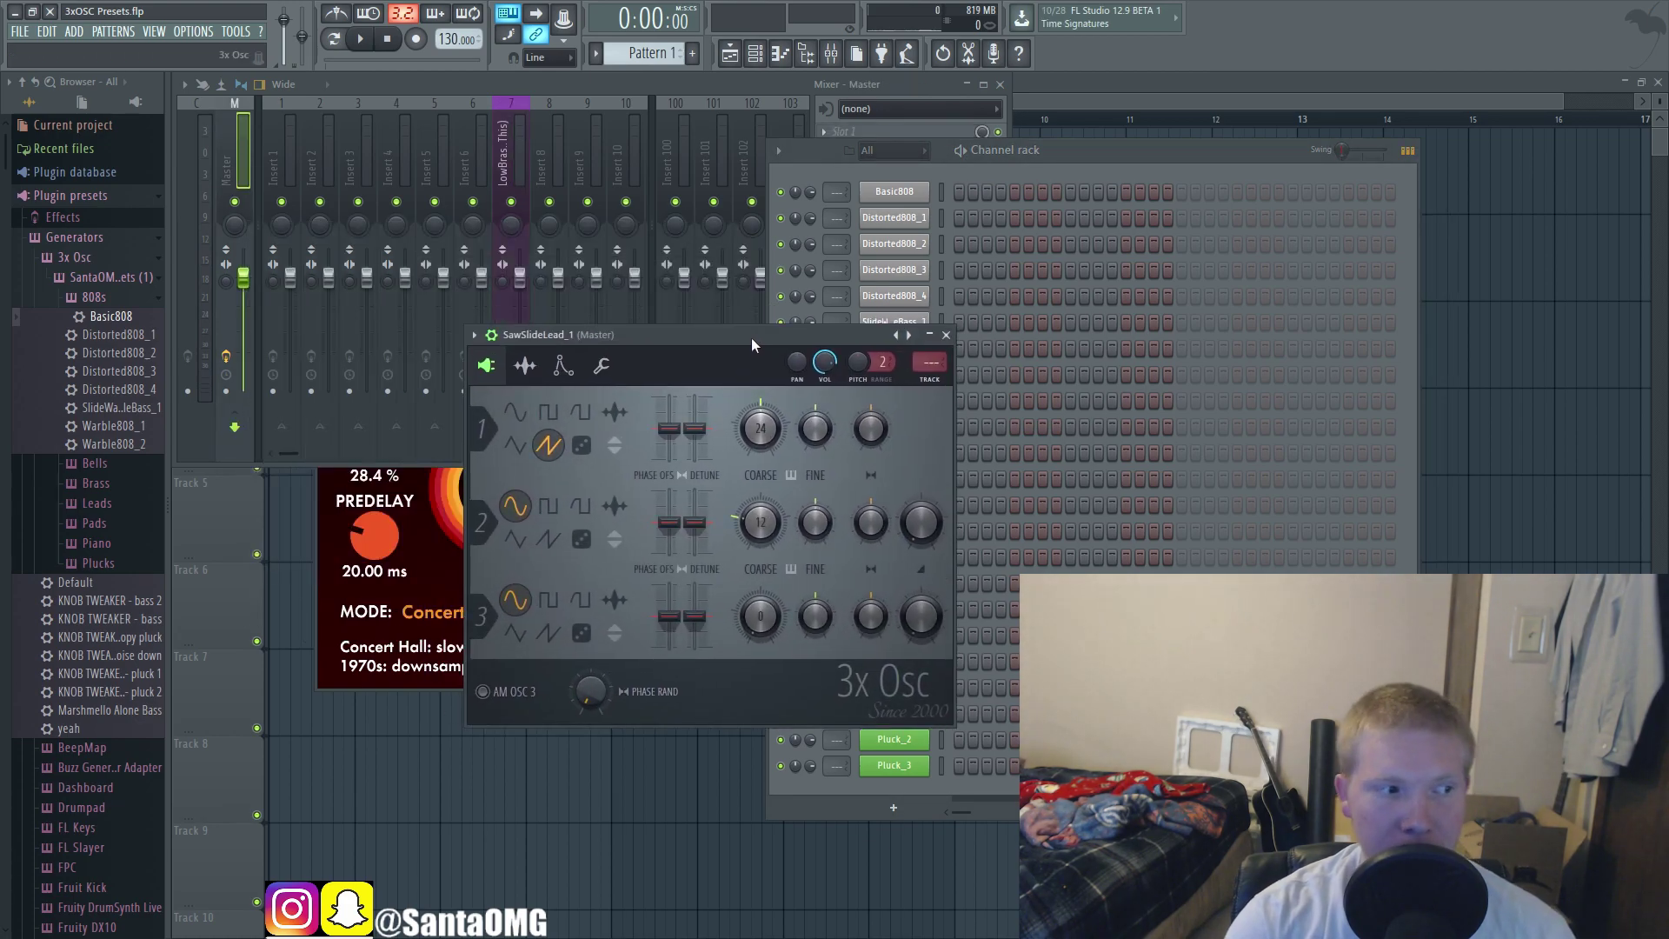
drag(764, 342, 992, 310)
Step: Close the mixer and reverb windows, and reposition the channel rack and SawSlideLead_1 windows
click(1000, 85)
click(742, 297)
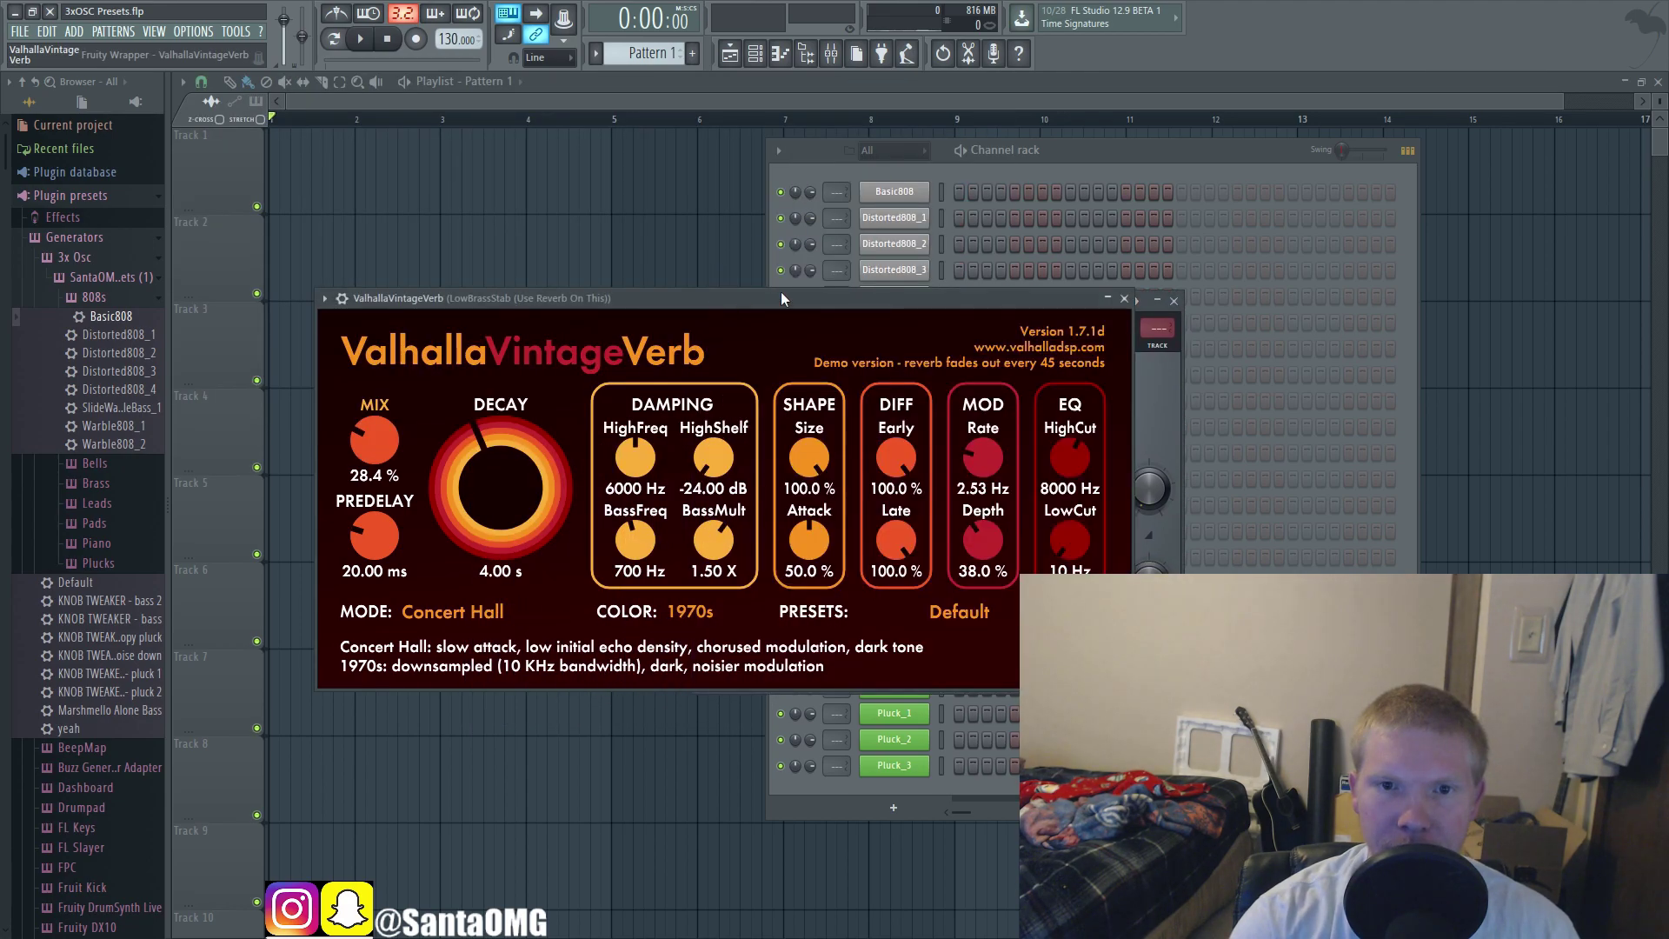
click(1141, 298)
drag(1126, 174, 1213, 165)
drag(838, 301, 965, 301)
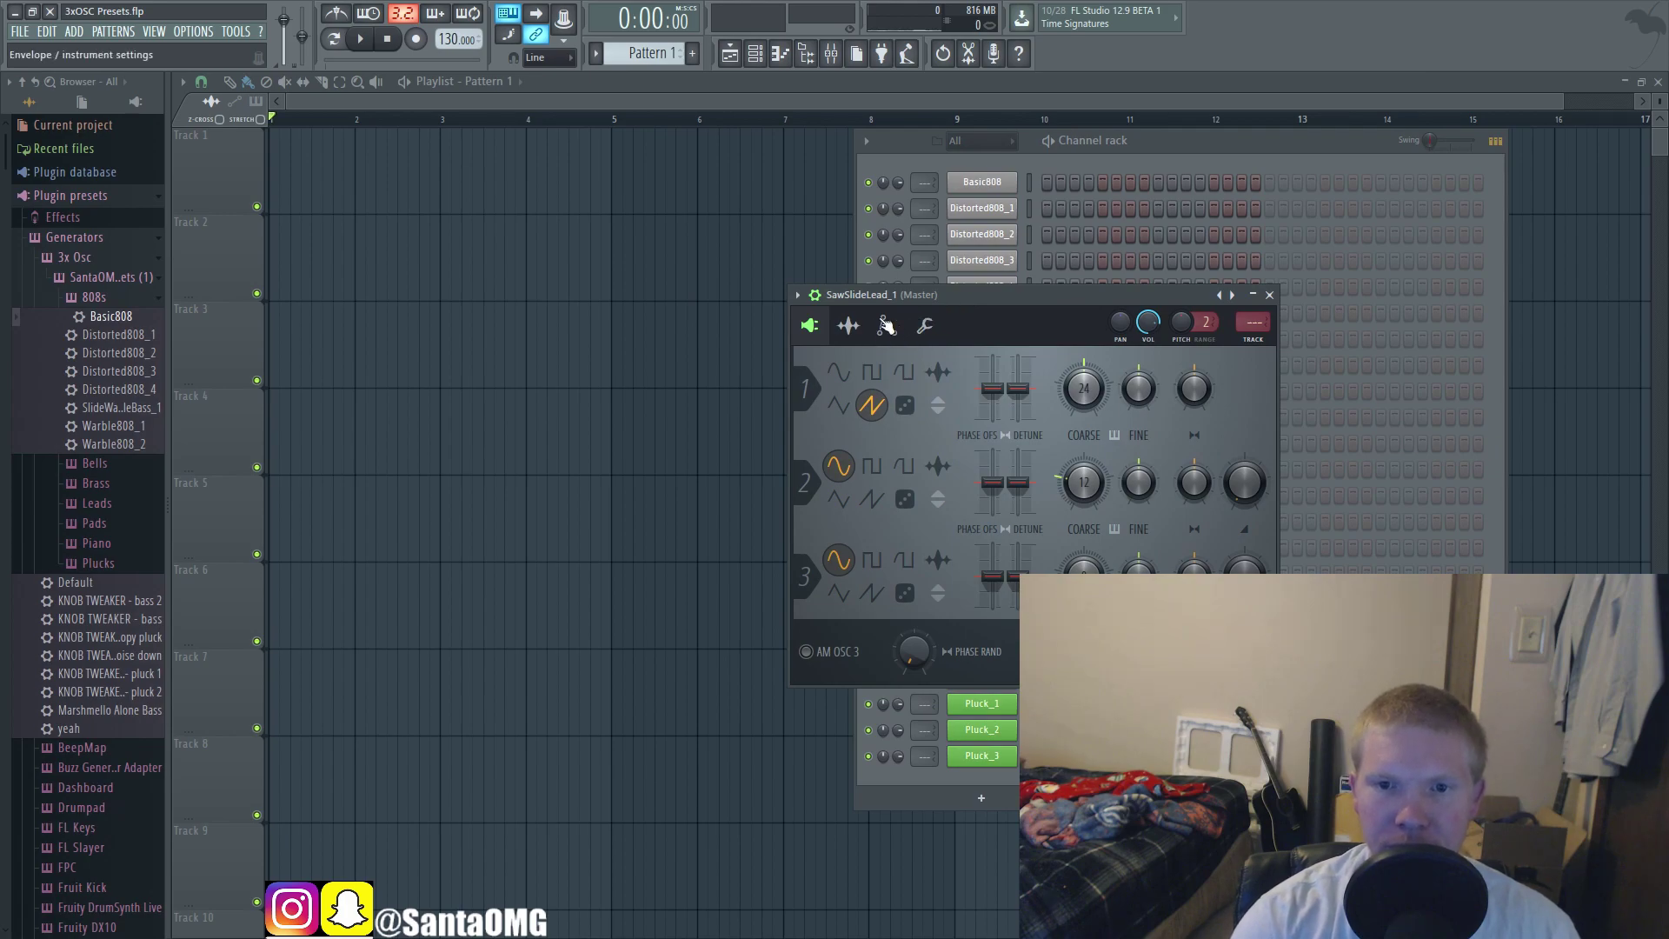
Step: View SawSlideLead_1's volume envelope and LFO settings and audition the preset with a few notes
click(883, 328)
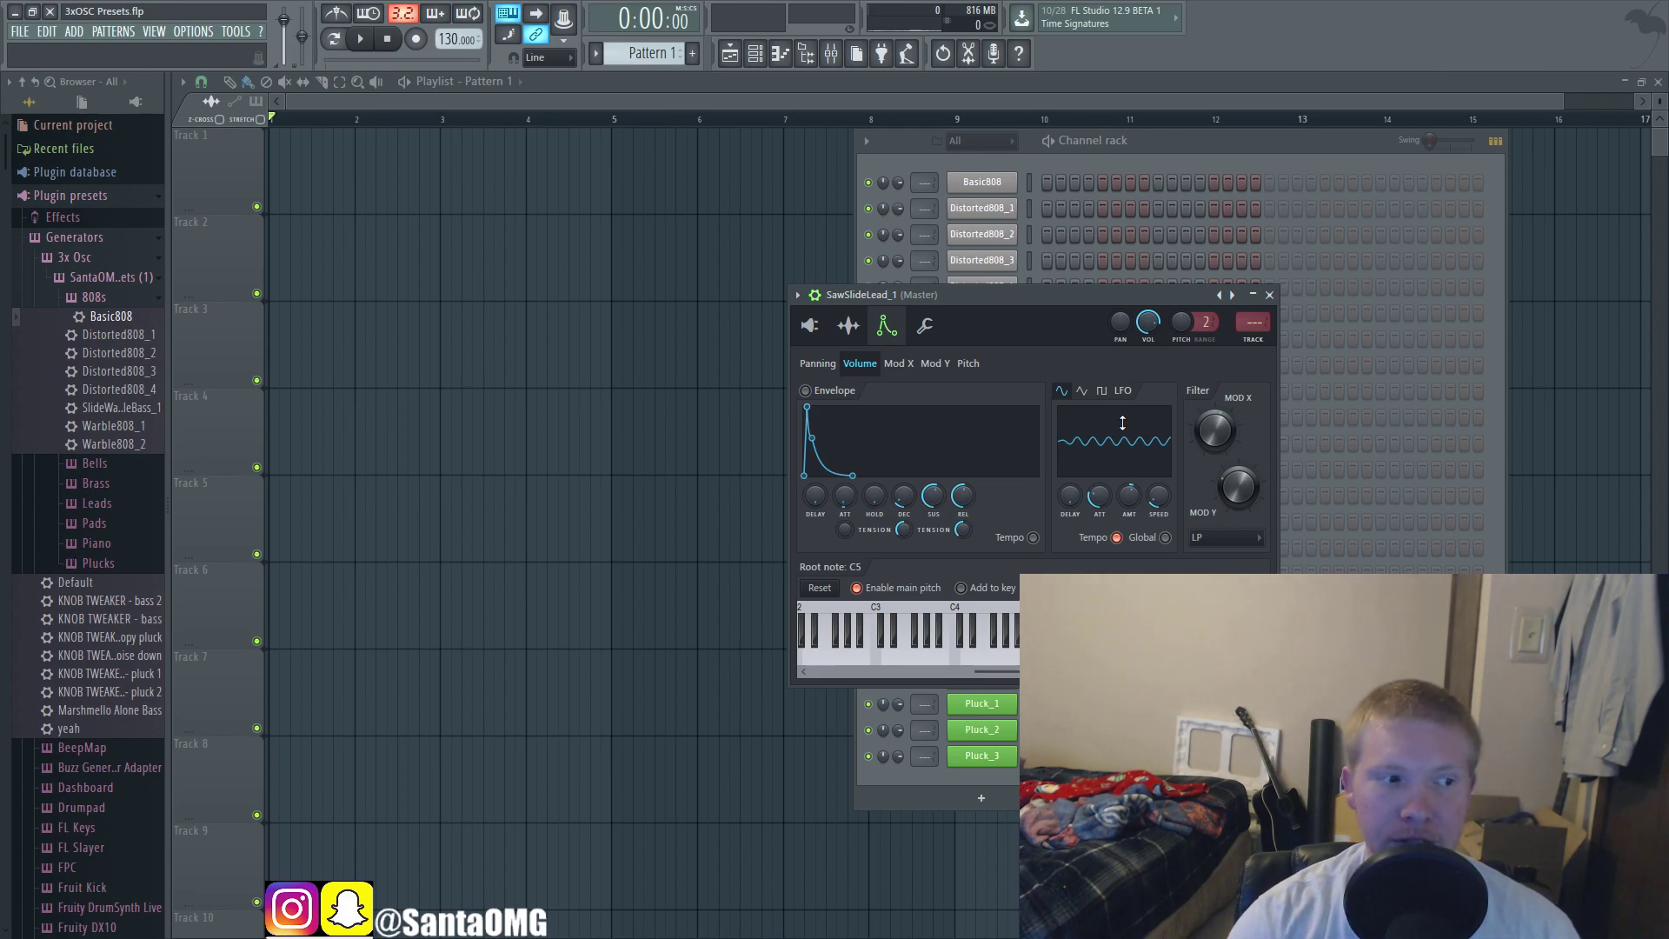
key(b)
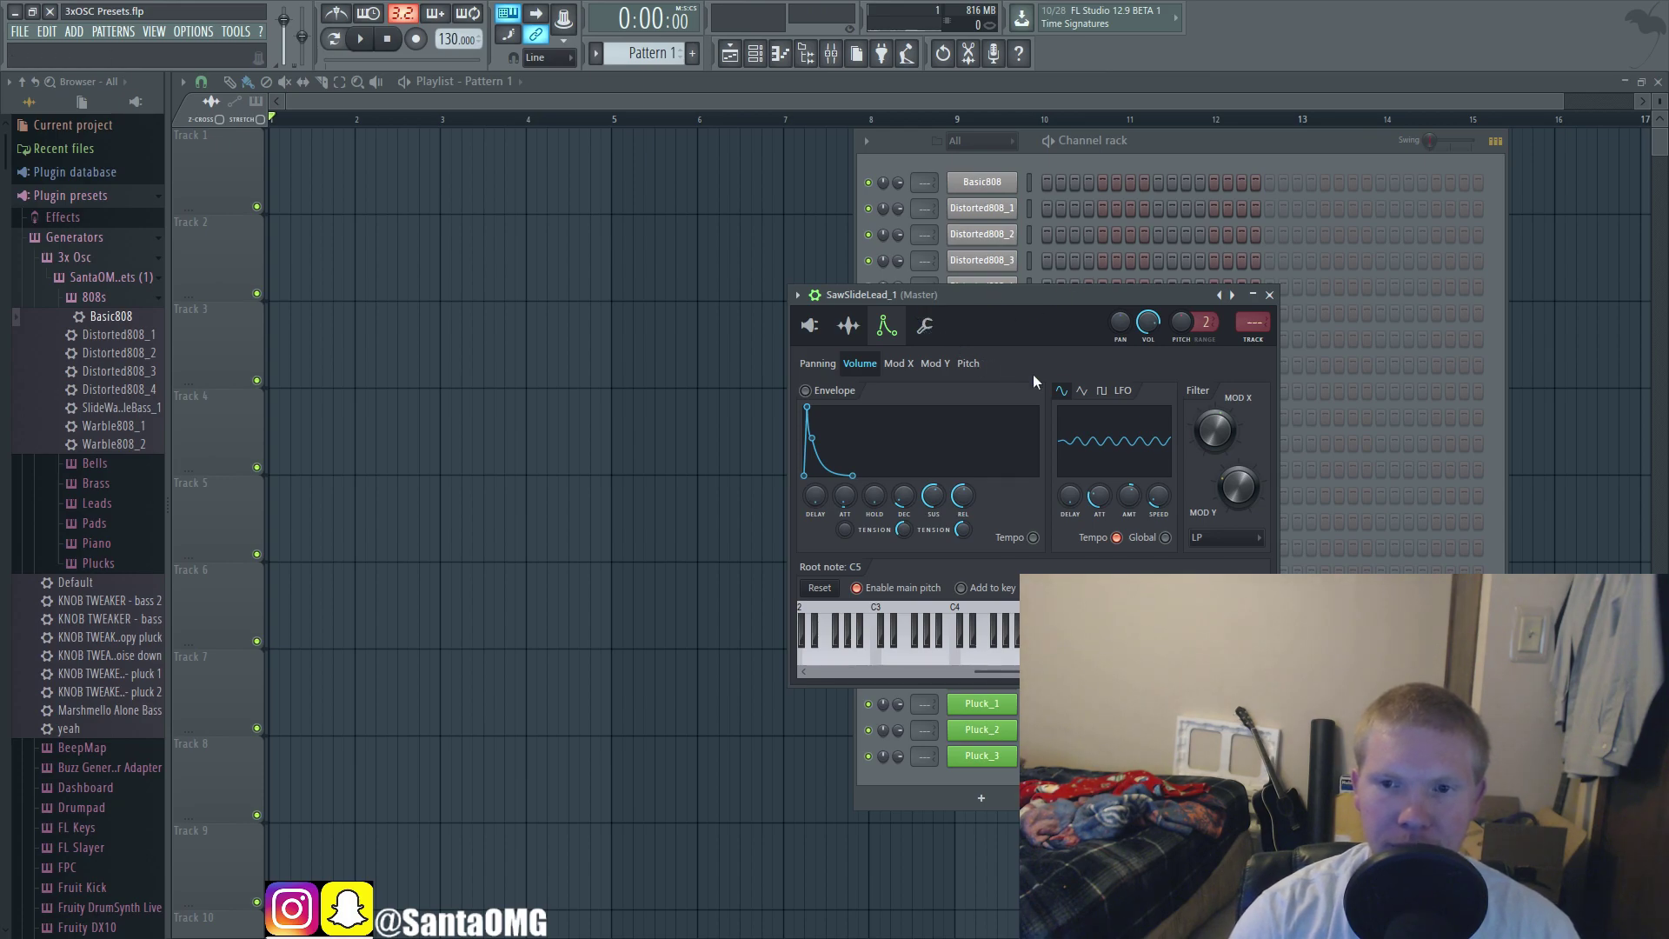
key(j)
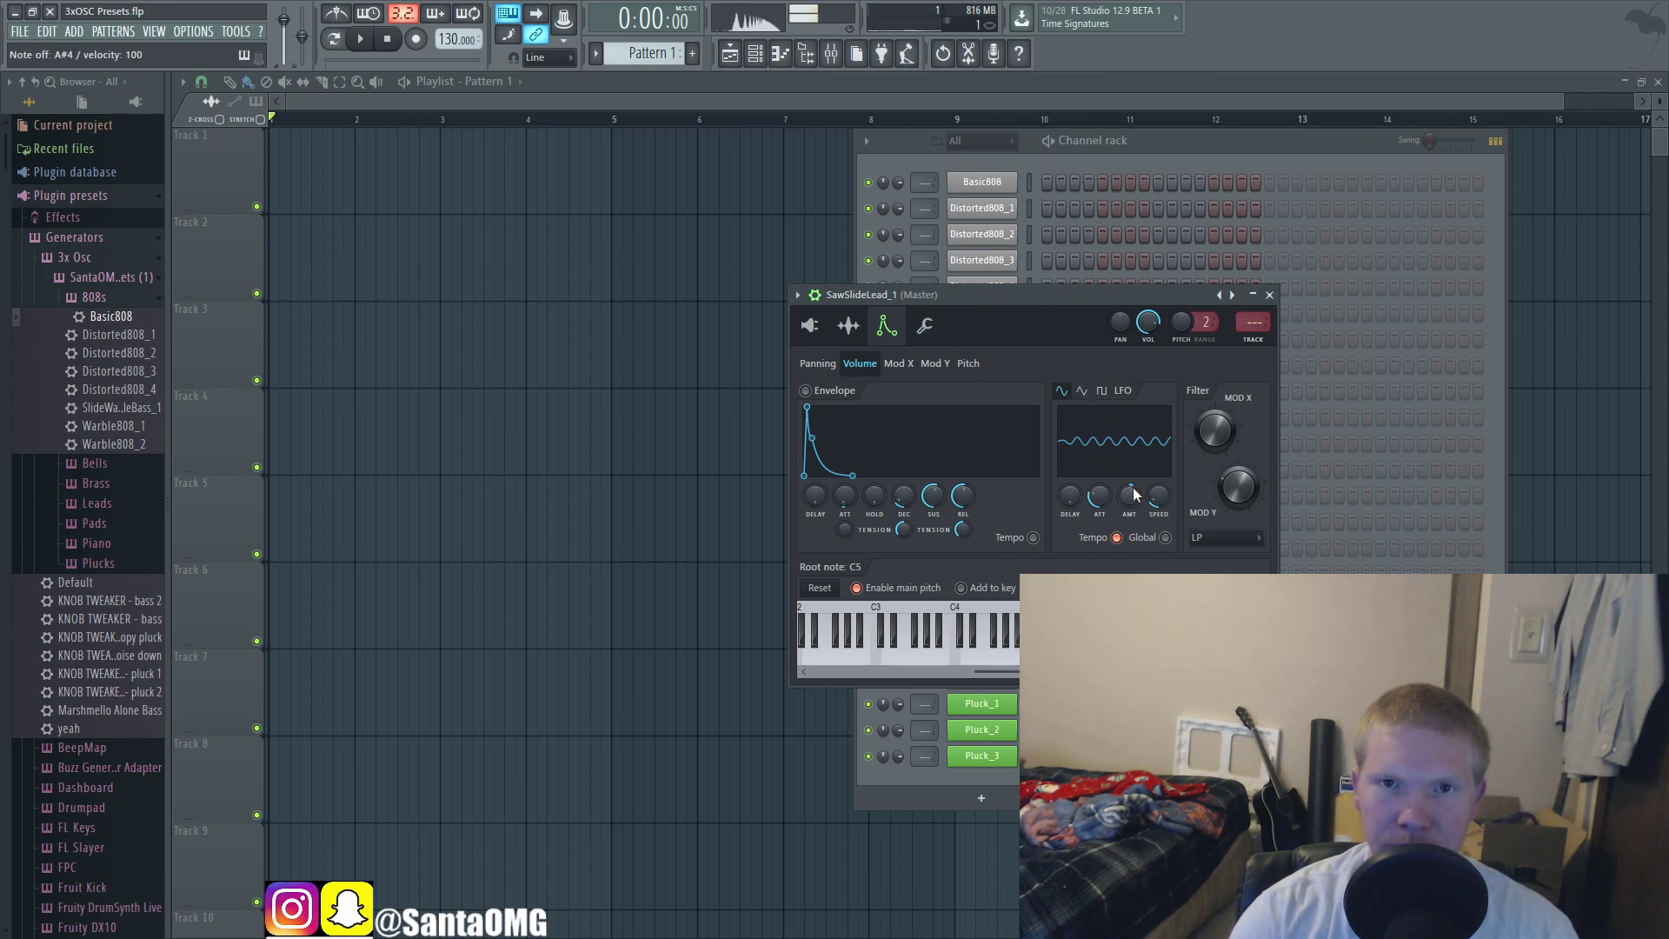
Step: Adjust SawSlideLead_1's volume LFO amount while auditioning the preset with held notes
key(j)
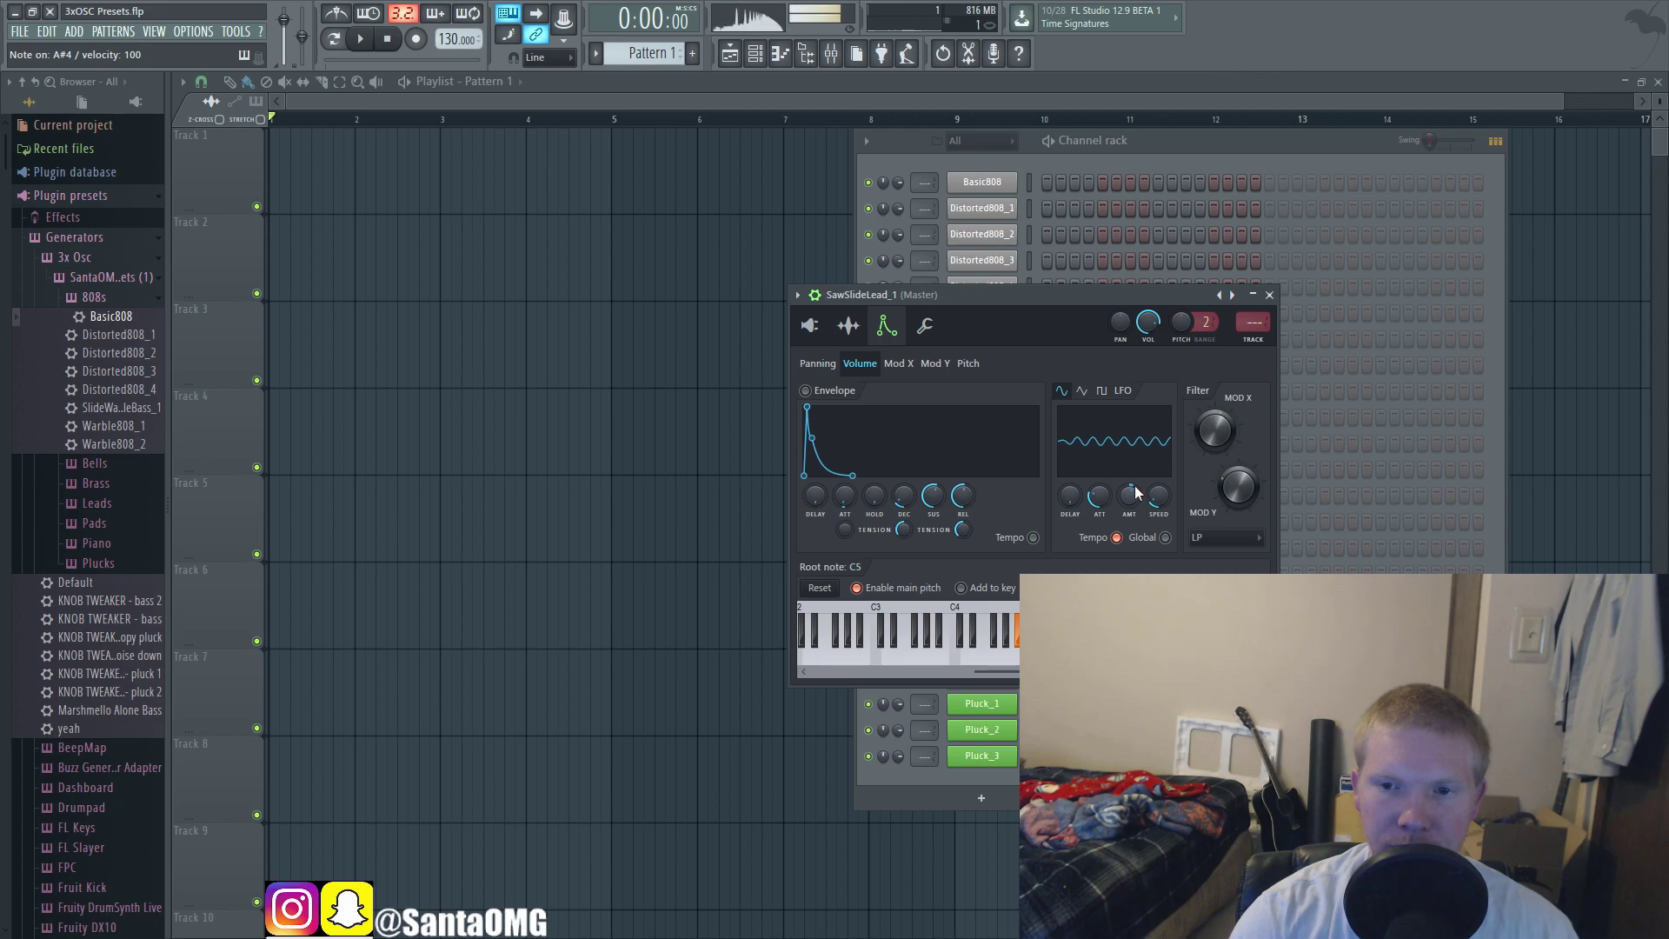
drag(1131, 487, 1153, 496)
key(j)
Step: Review SawSlideLead_1's Mod X and pitch modulation, bring the pitch LFO amount to zero, and audition a few notes
click(897, 364)
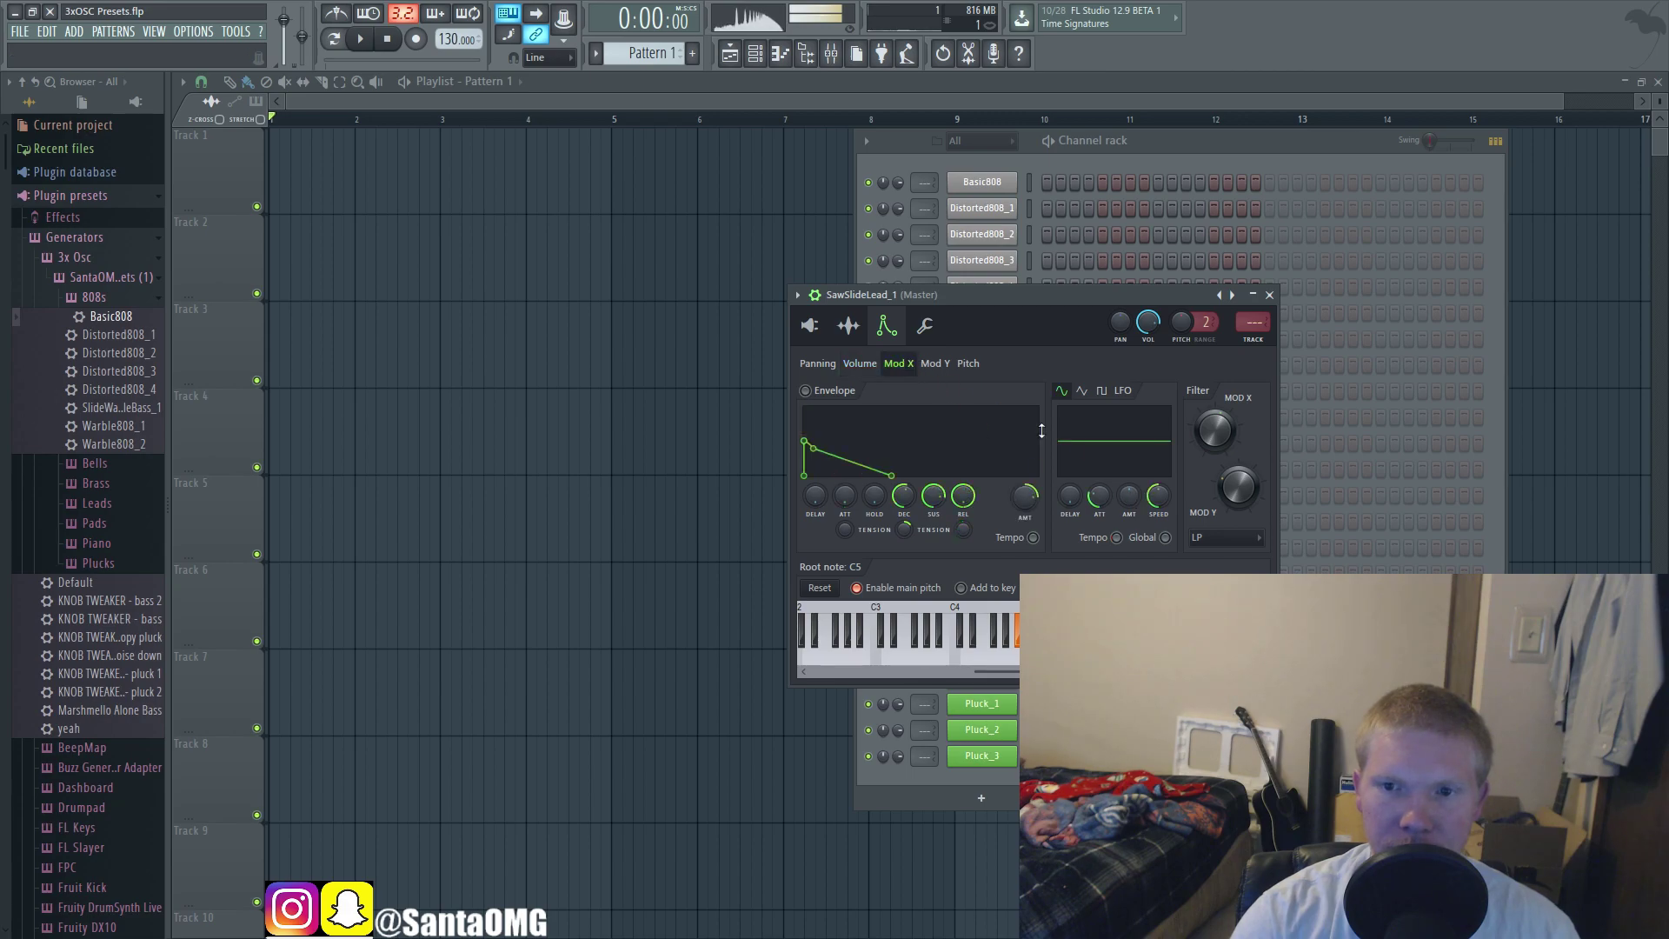
click(966, 364)
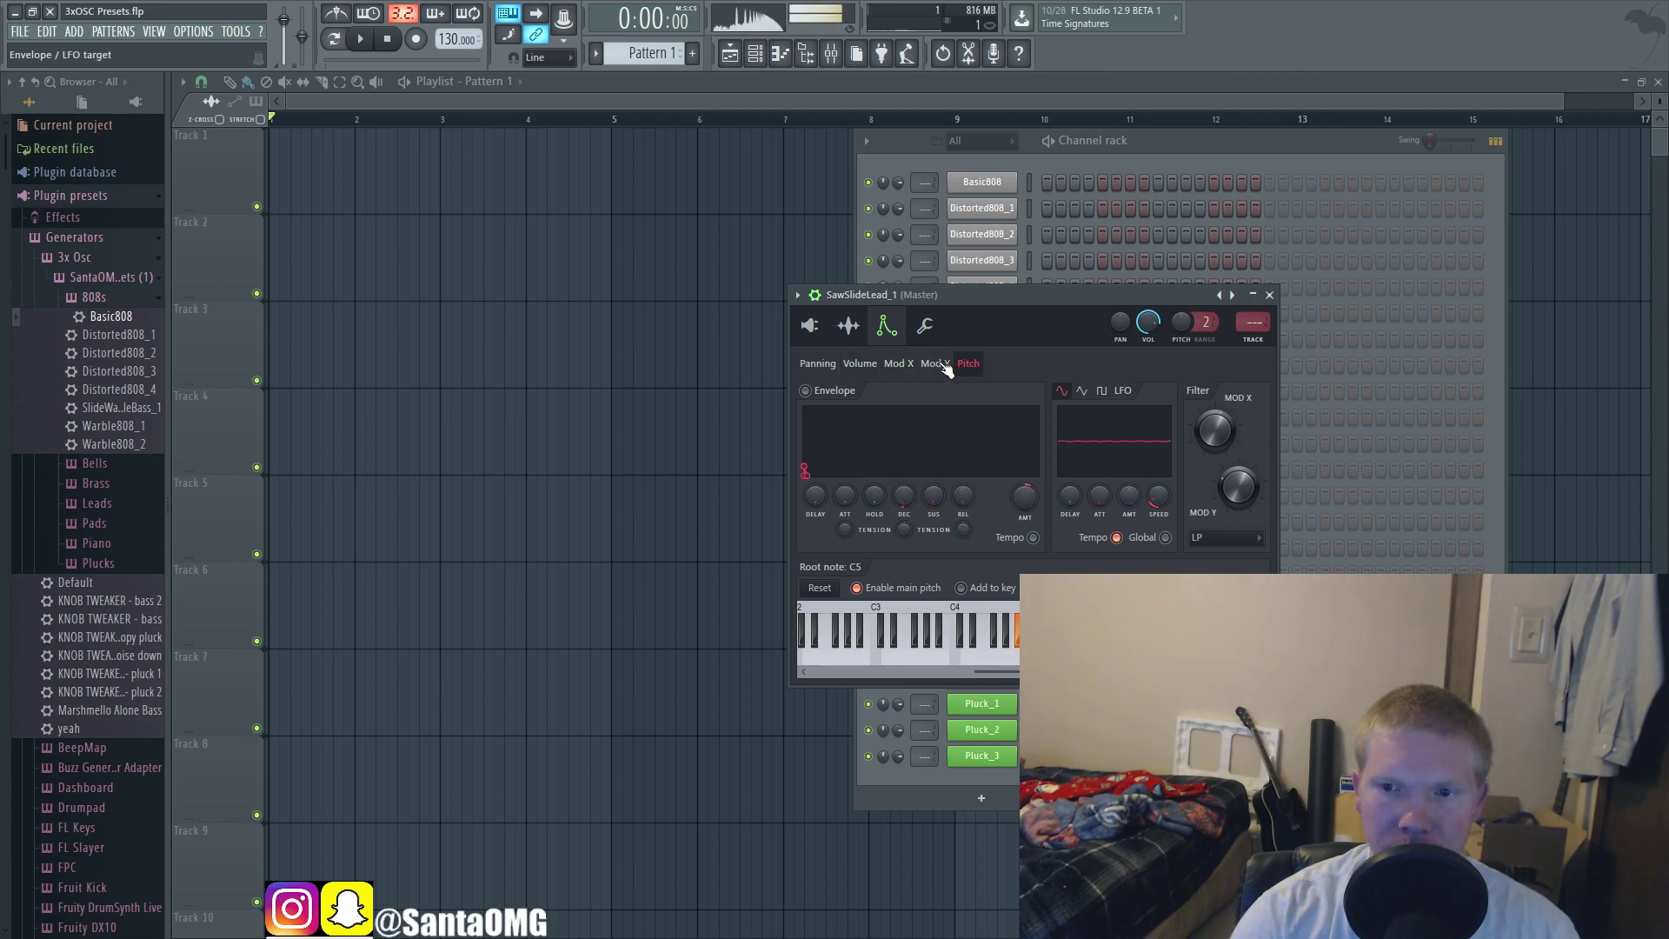
key(j)
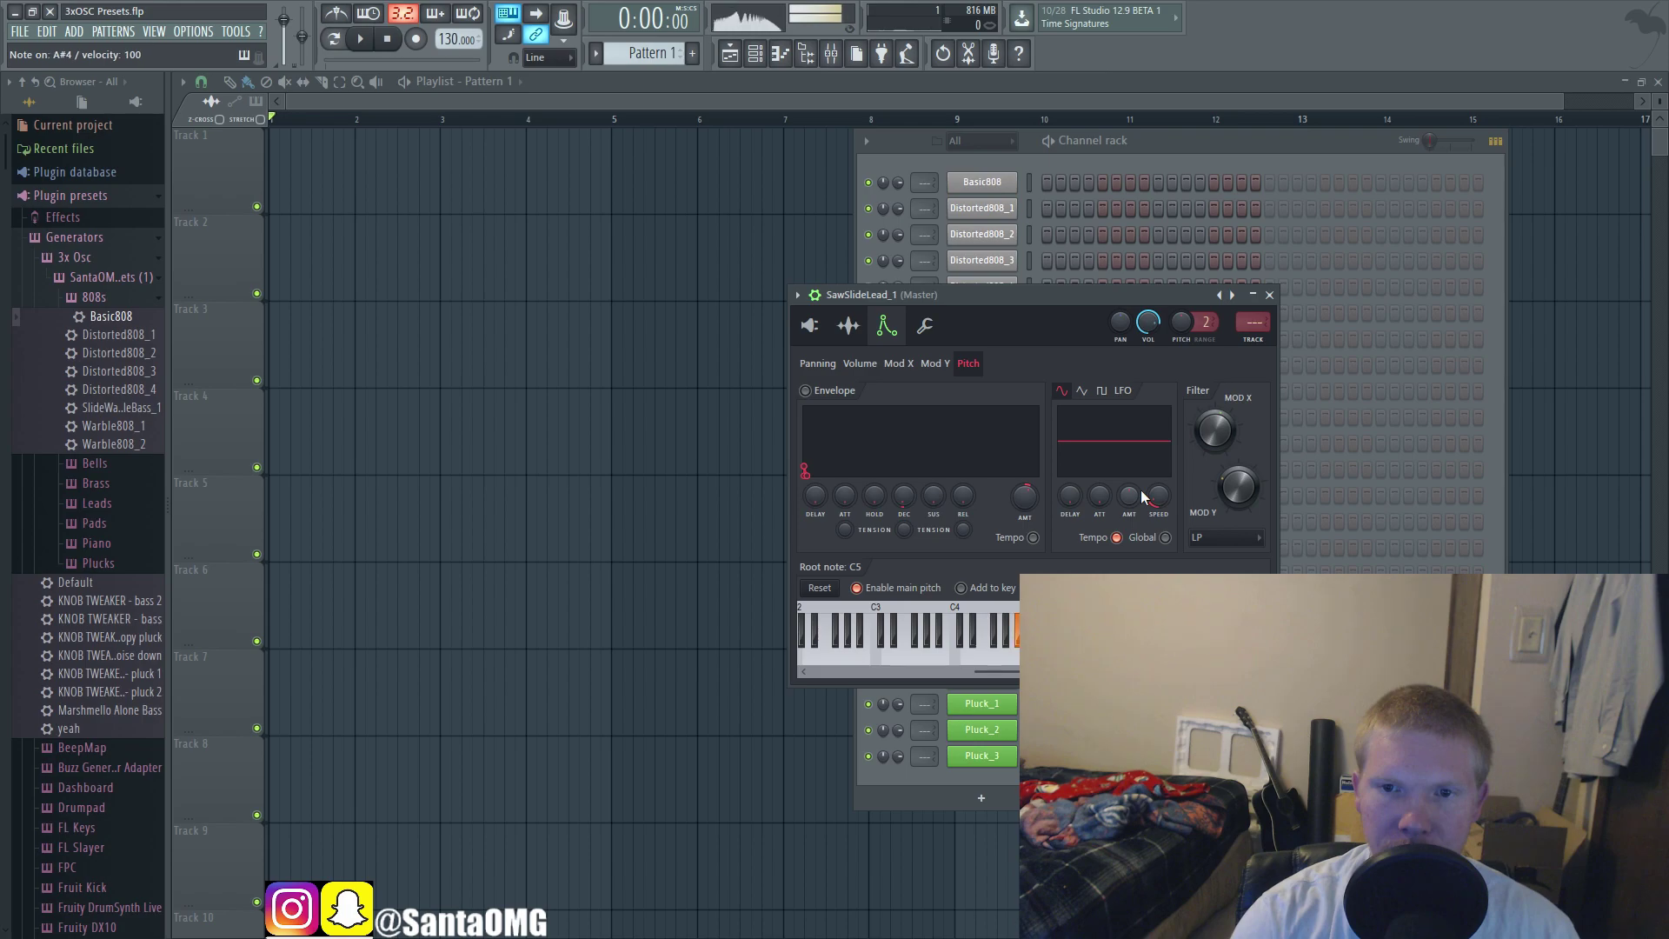
key(v)
key(b)
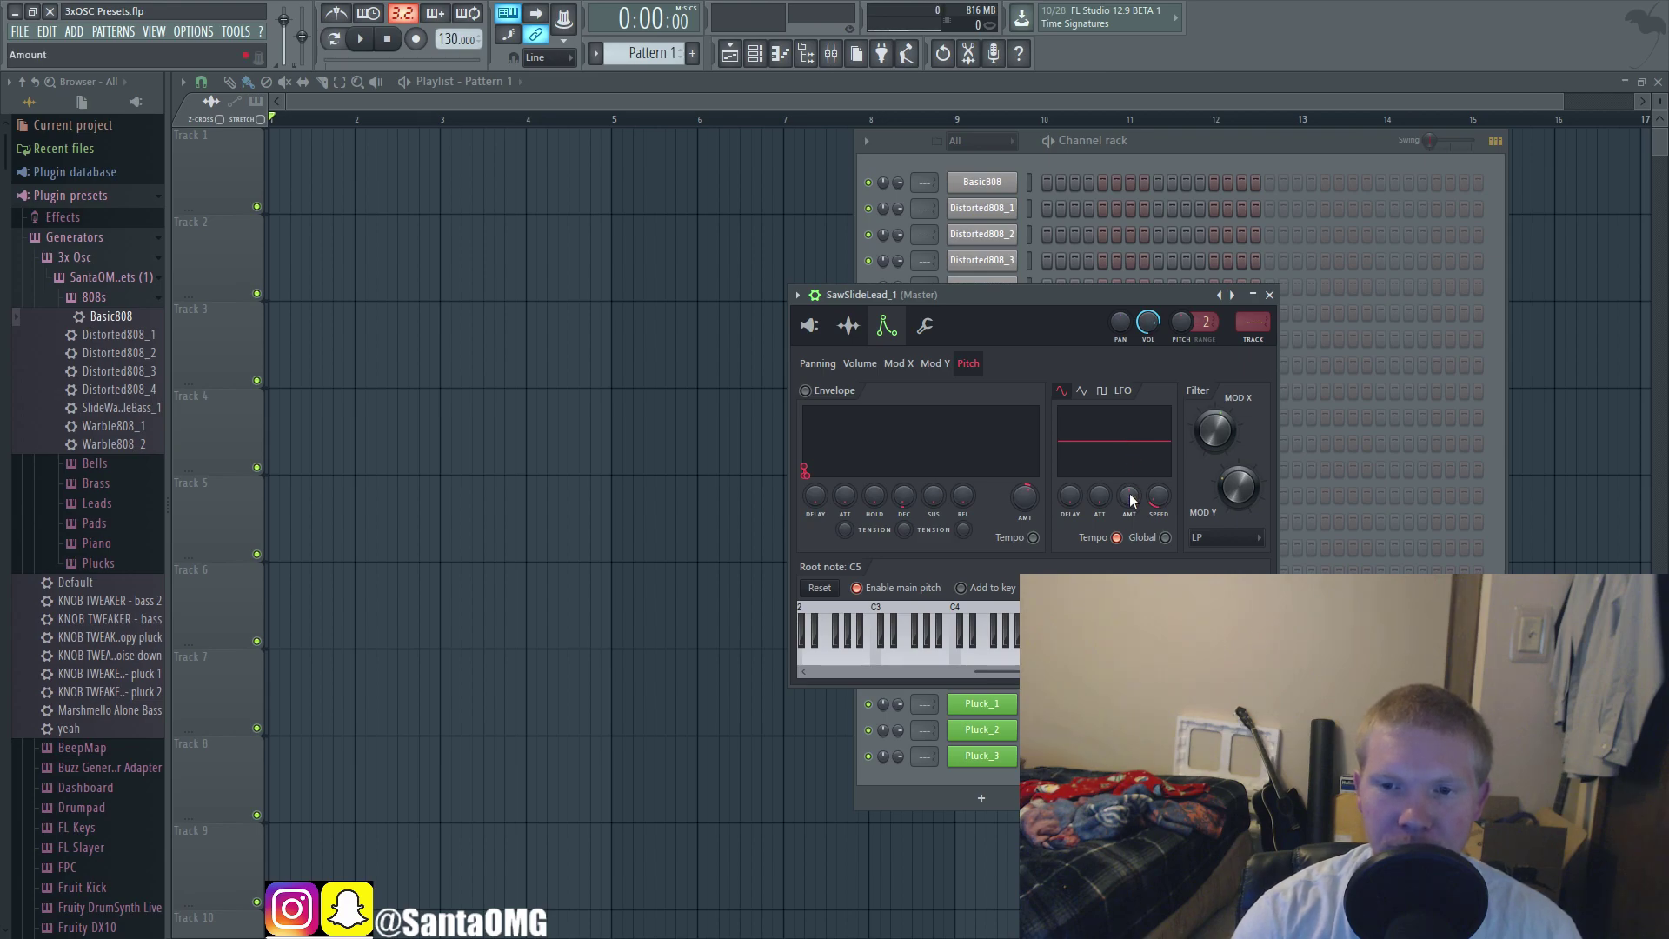
key(b)
key(j)
Step: Lower SawSlideLead_1's volume LFO amount with the Global option on, and review its Pitch and Mod X modulation
click(898, 363)
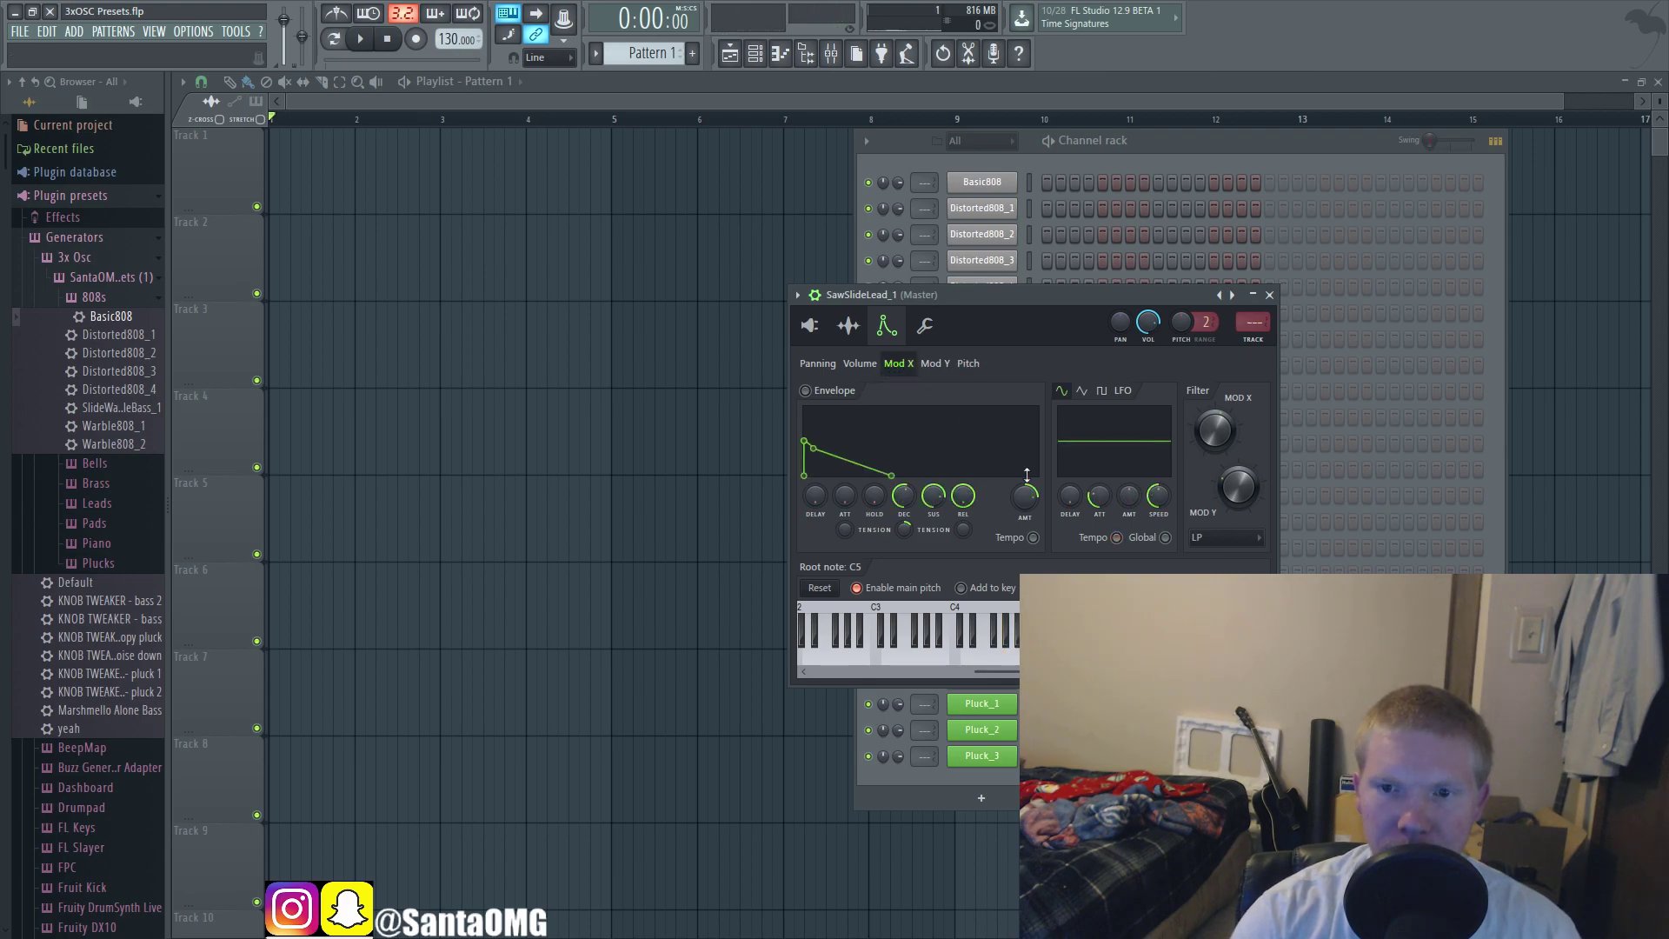
click(859, 363)
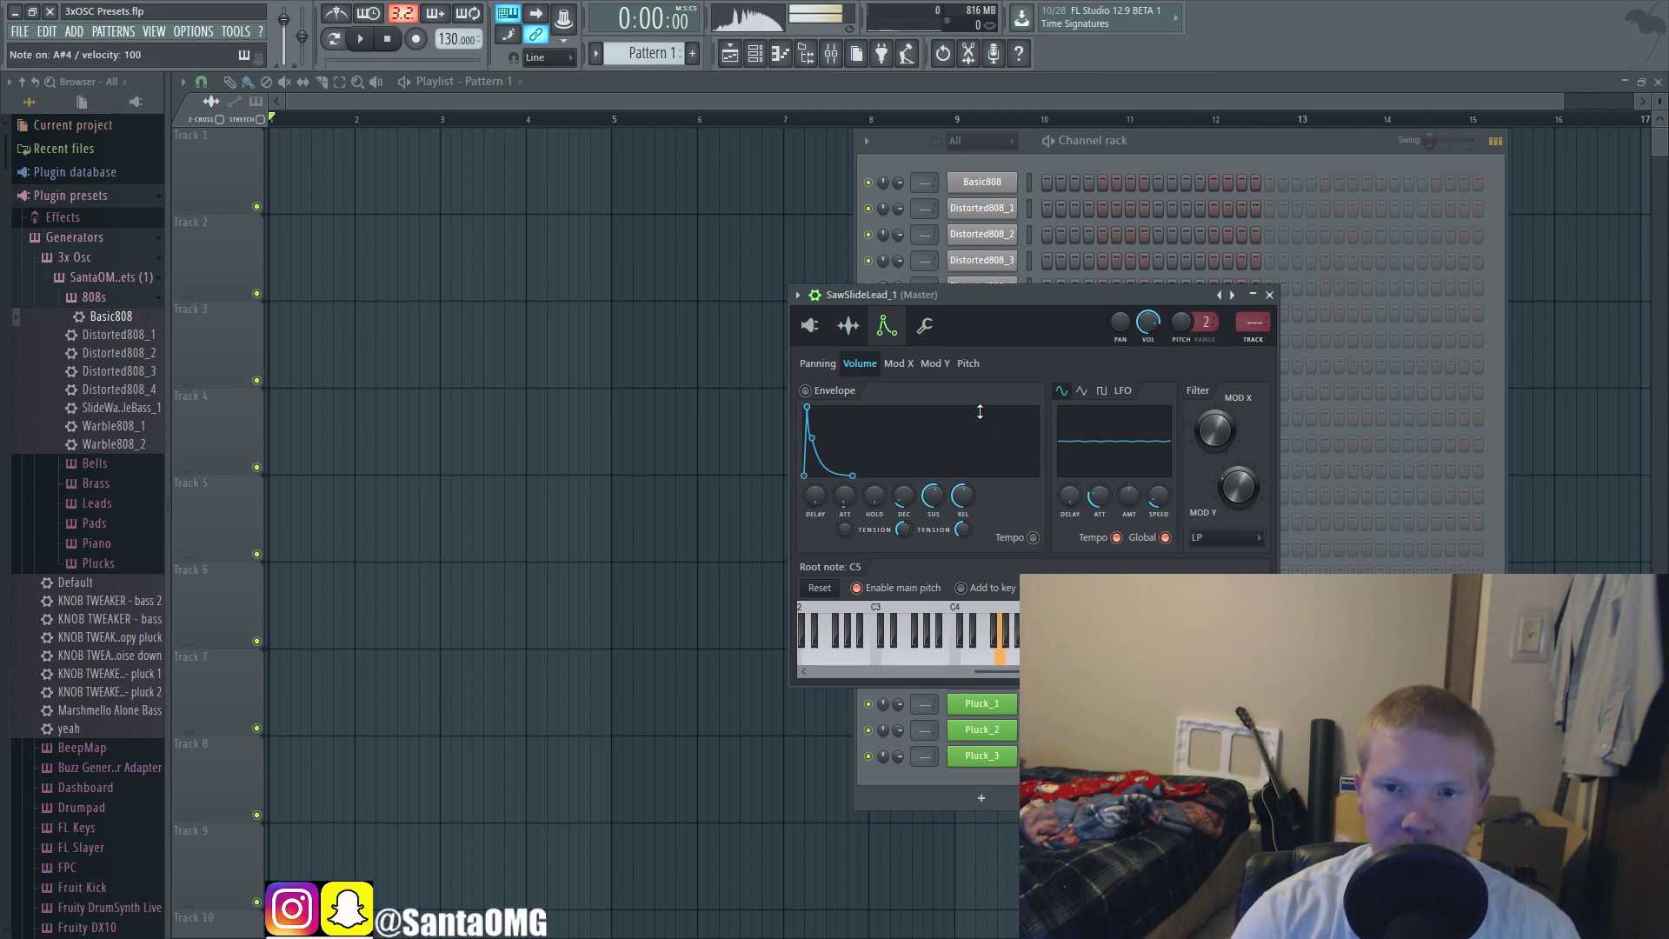
click(967, 364)
click(898, 363)
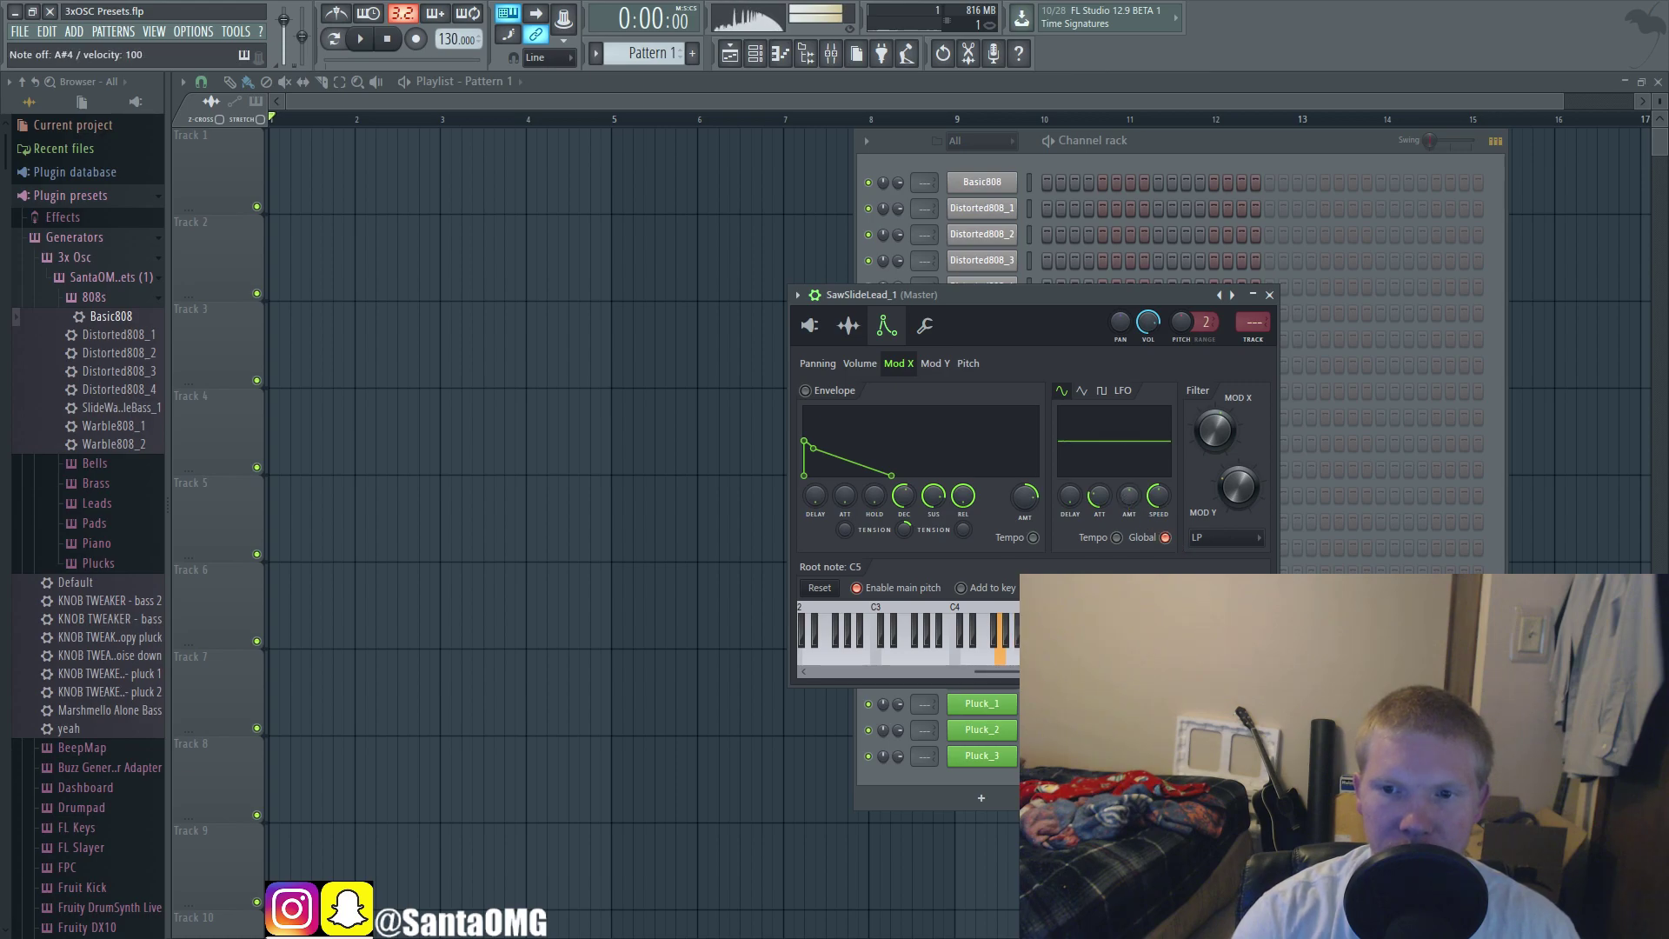
Step: Examine SawSlideLead_1's portamento and slide settings, return to the Mod X modulation, and audition the preset with a few notes
click(925, 328)
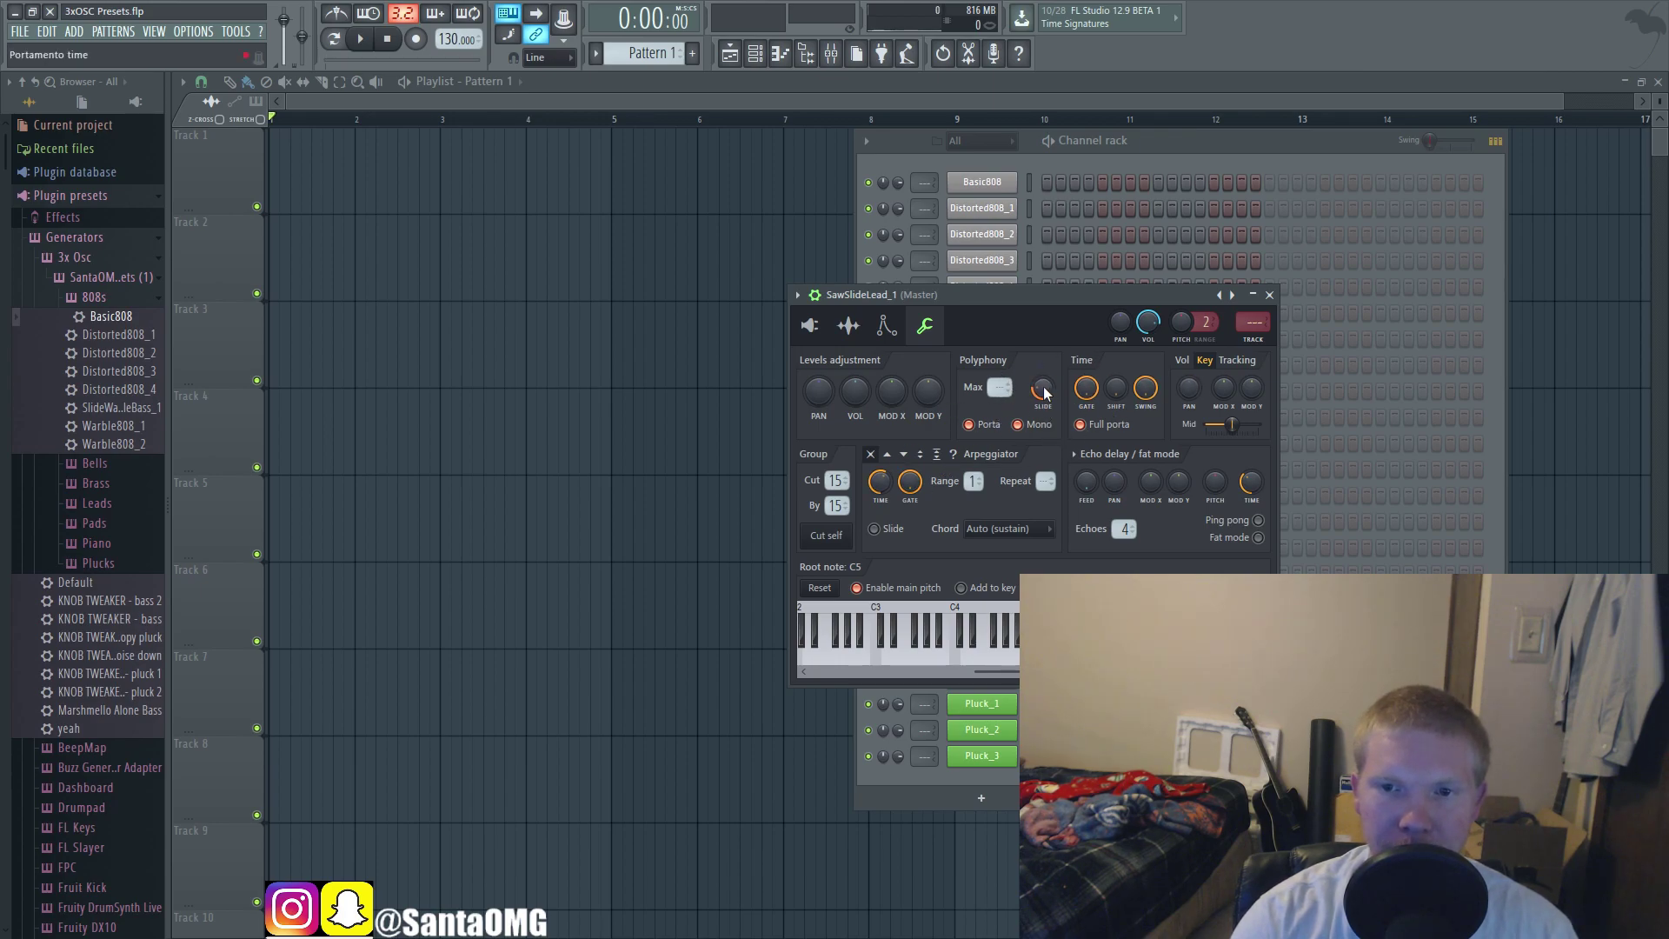
drag(993, 294, 1068, 301)
click(963, 332)
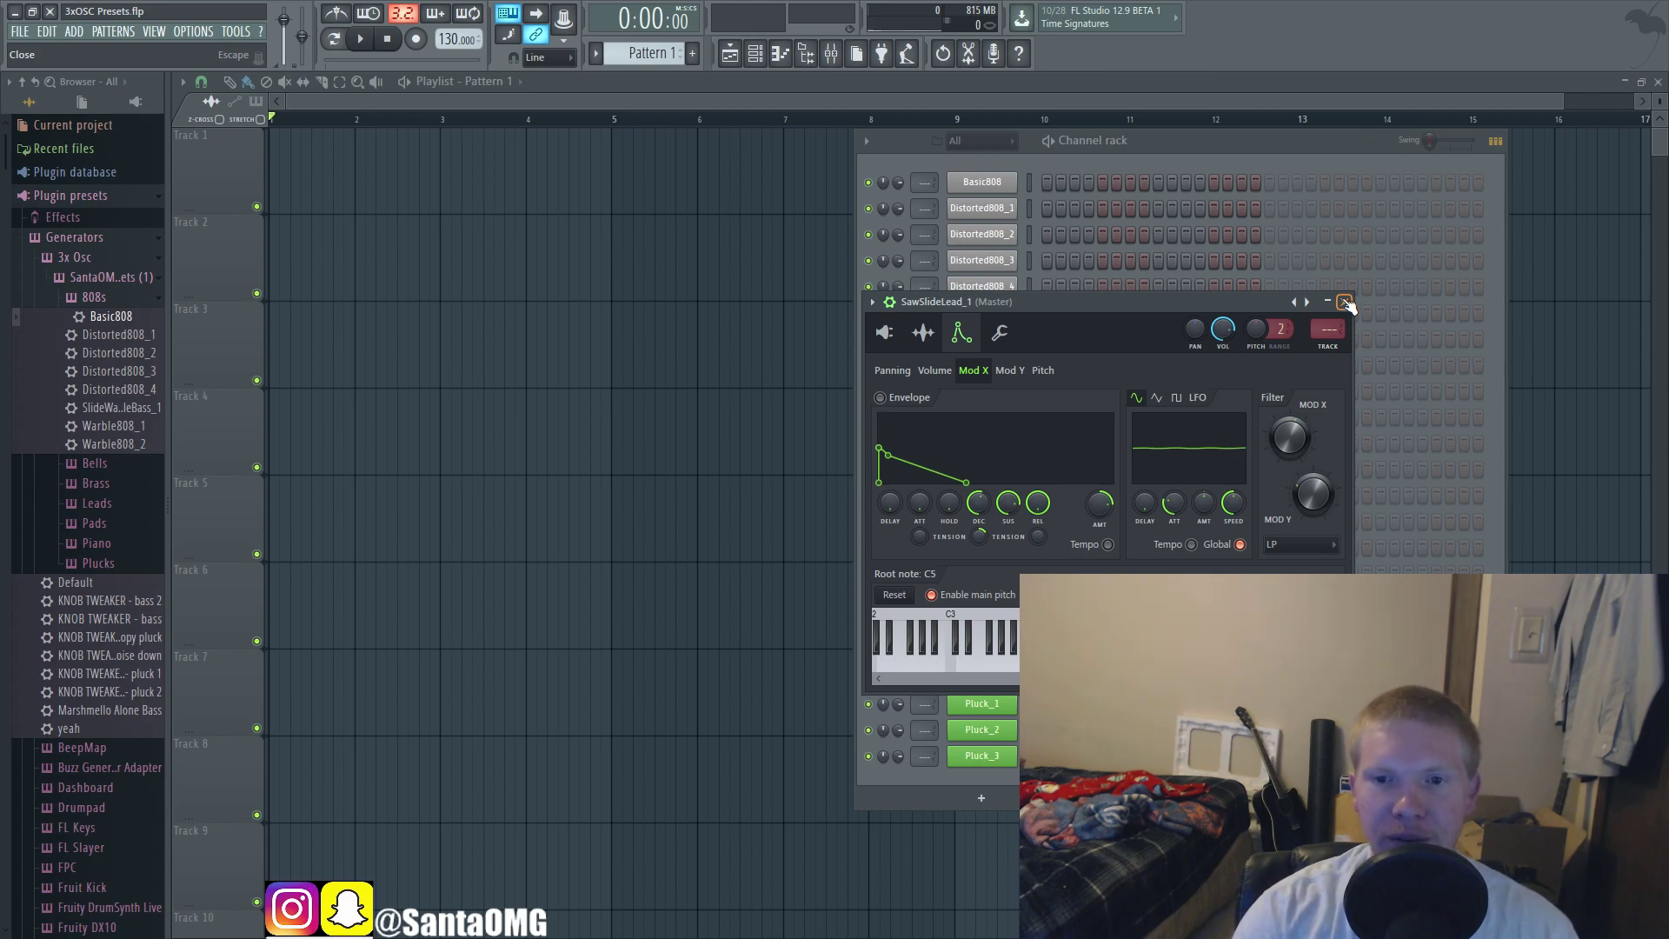
key(d)
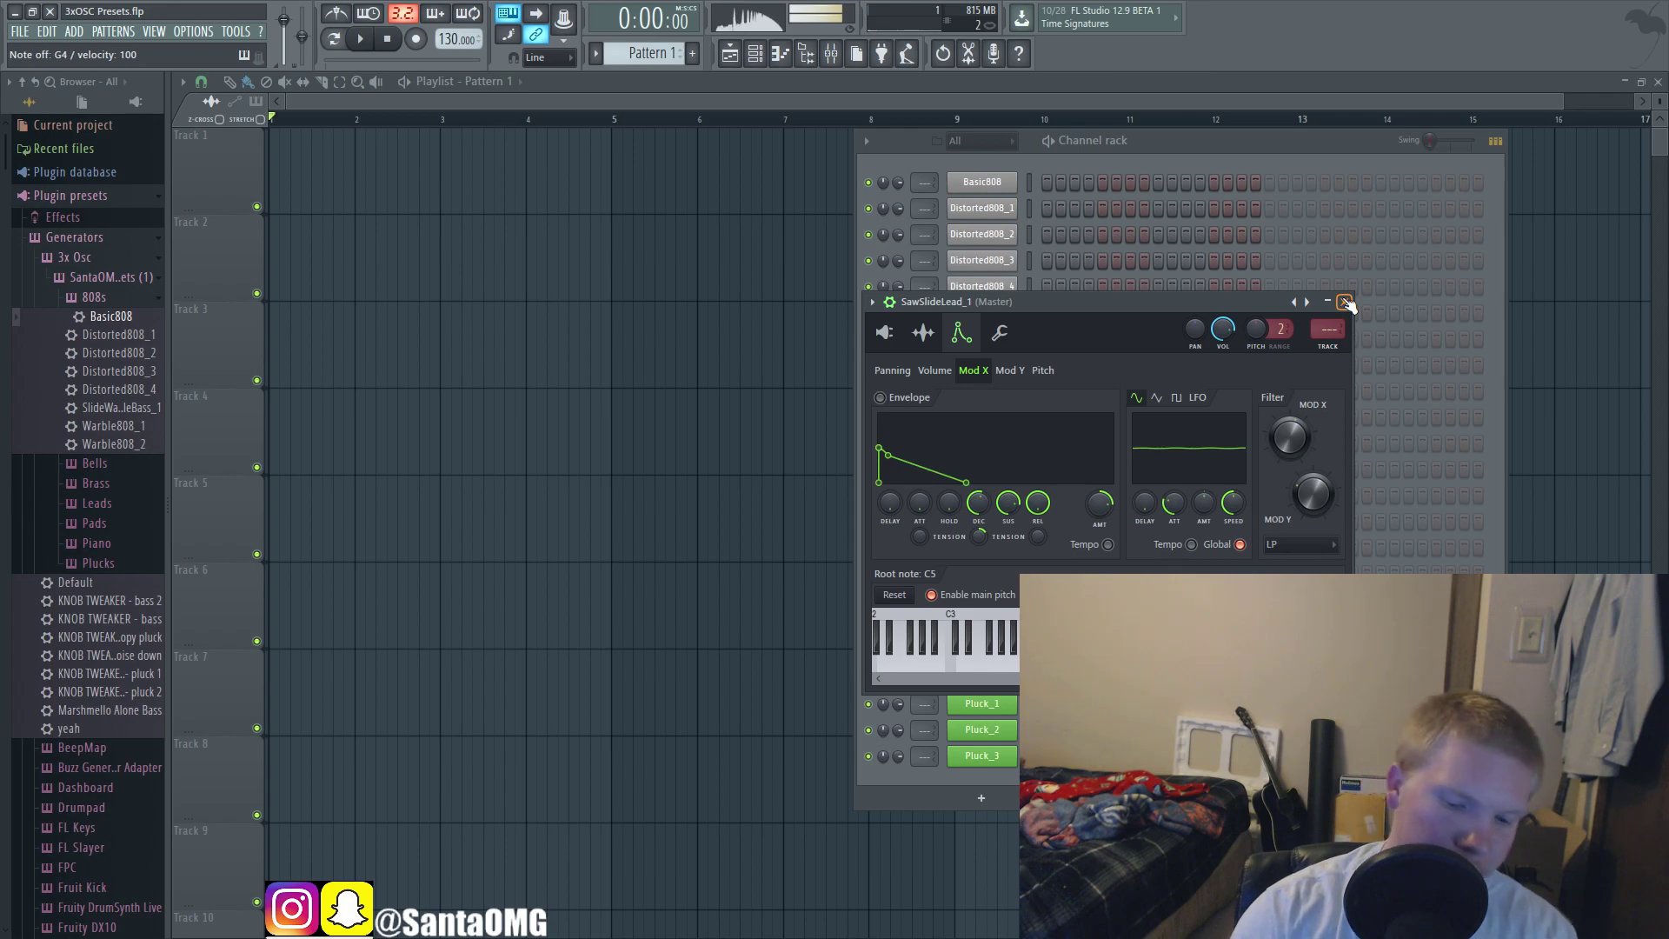
key(z)
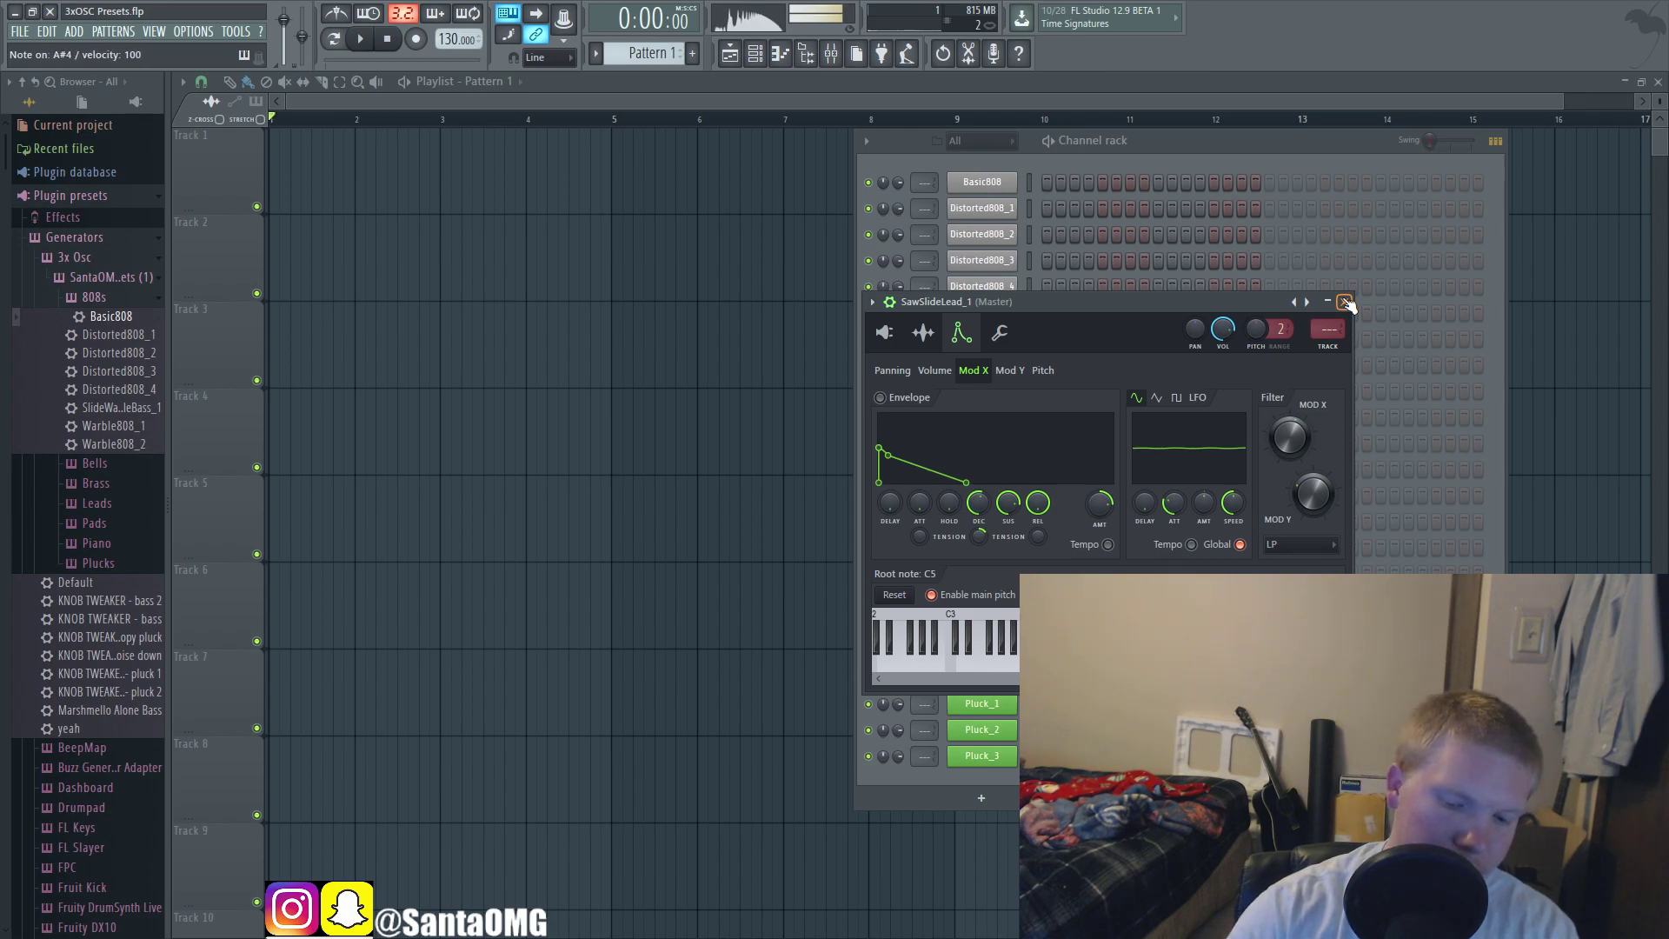
key(t)
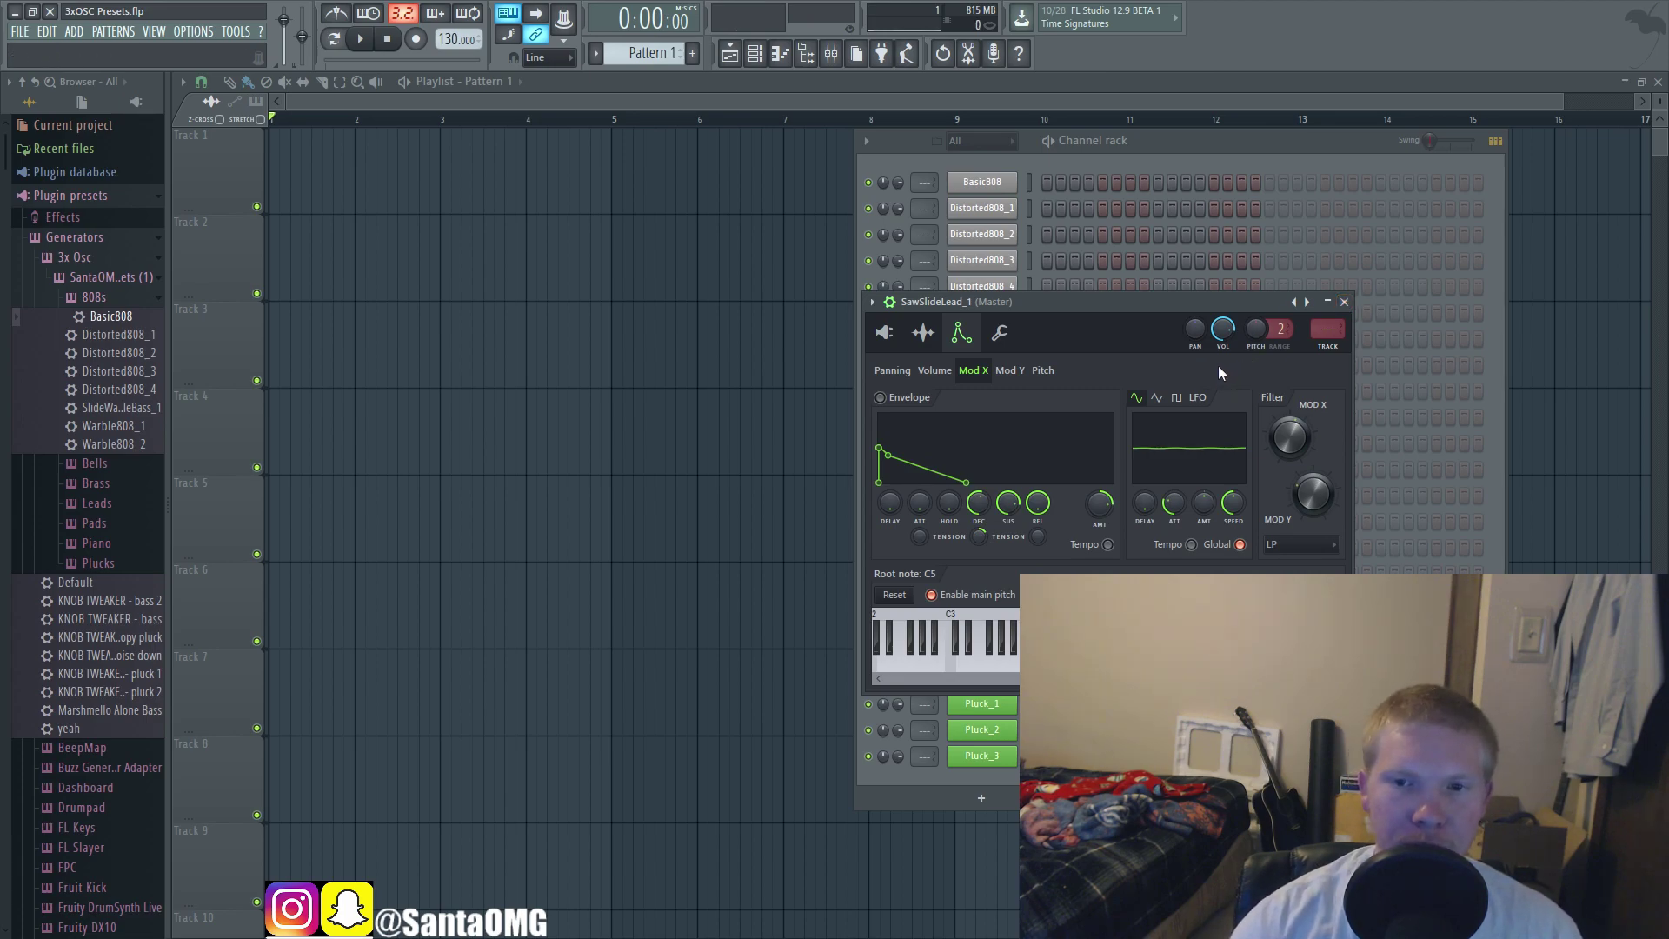
Step: Raise SawSlideLead_1's Mod X LFO amount, reduce it to a slight modulation, and close the preset's window
drag(1186, 459, 1168, 444)
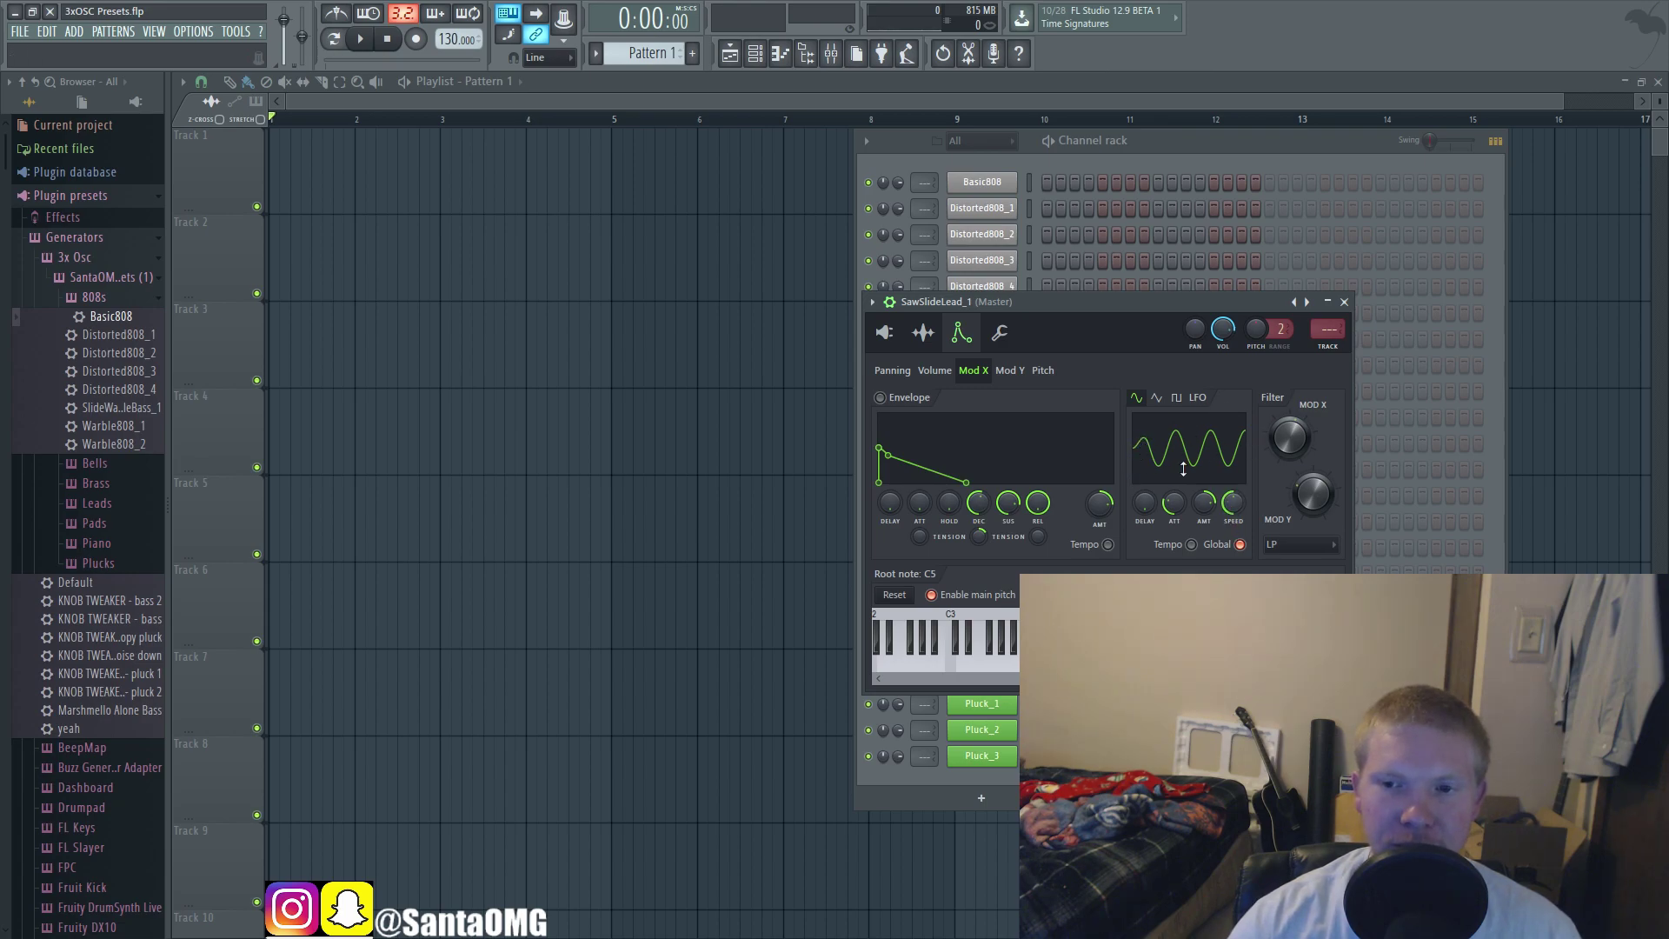
drag(1207, 508, 1206, 543)
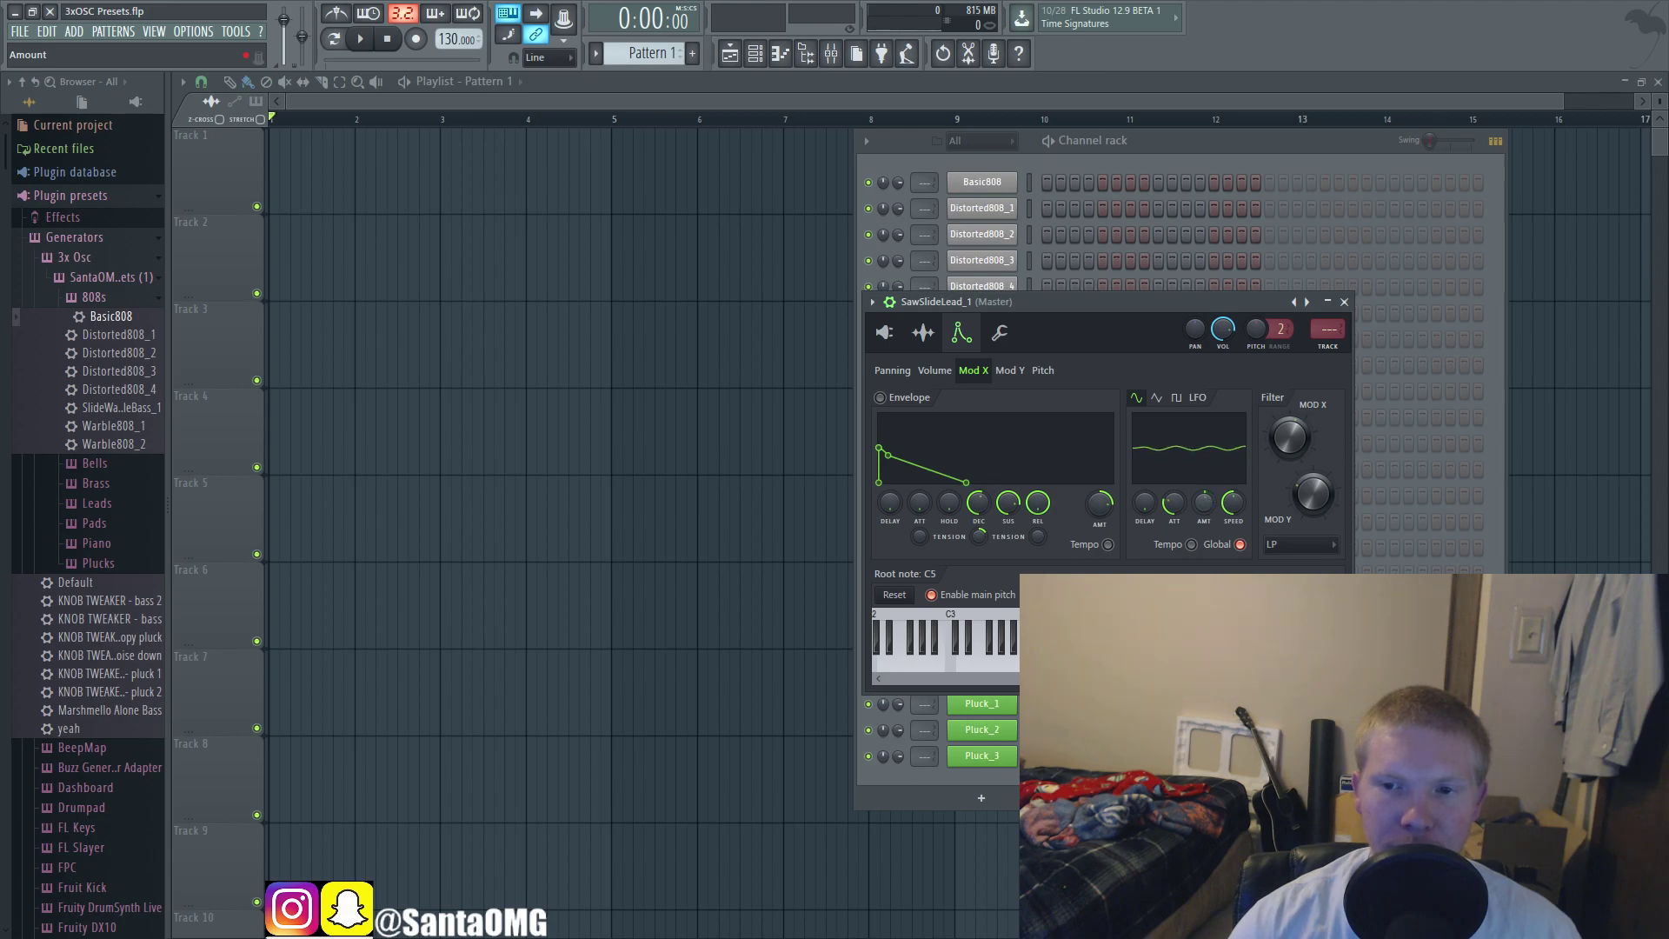
click(1345, 302)
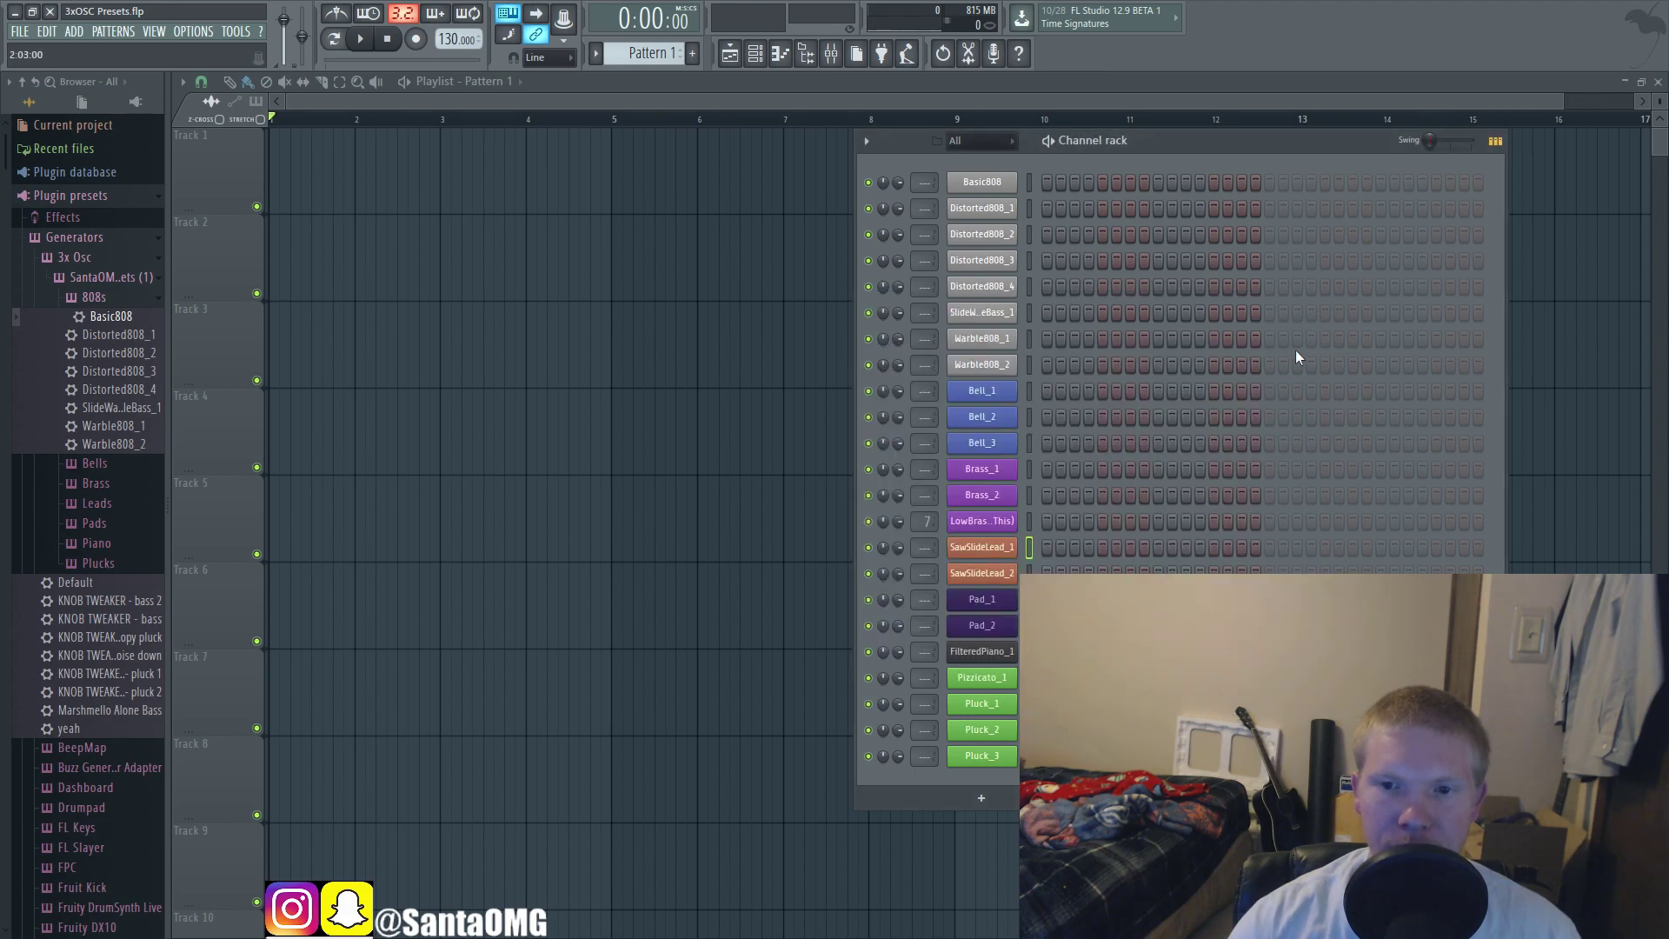
Step: Open SawSlideLead_2, audition it with low and high notes, and close its window
click(966, 574)
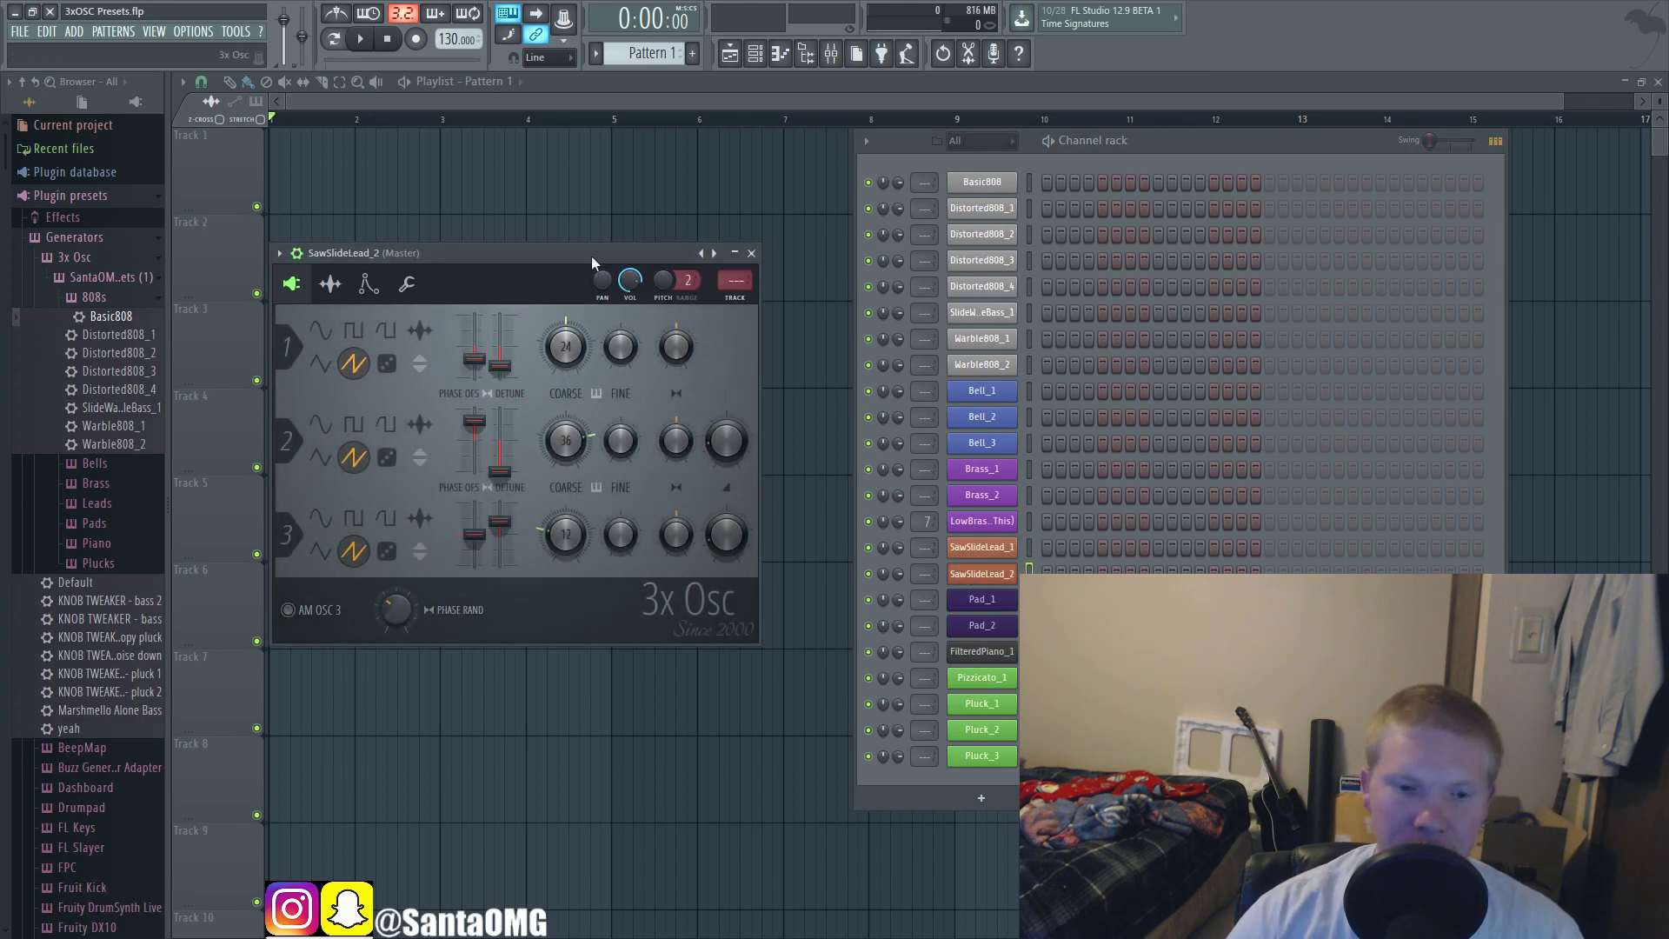
key(v)
key(b)
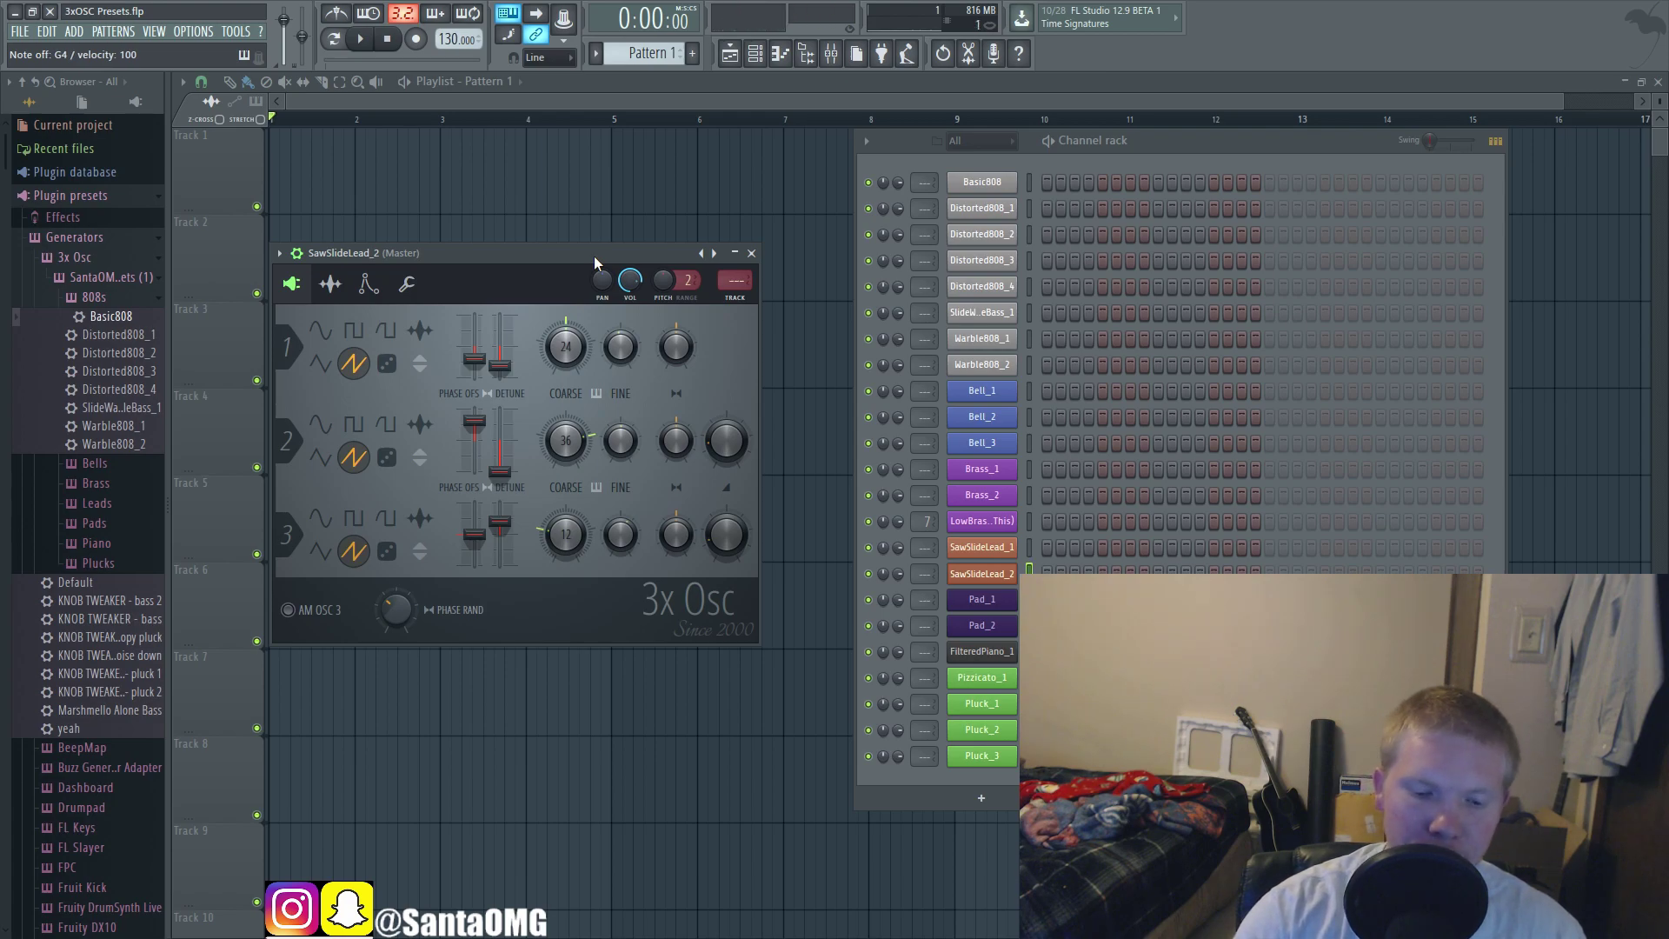
key(9)
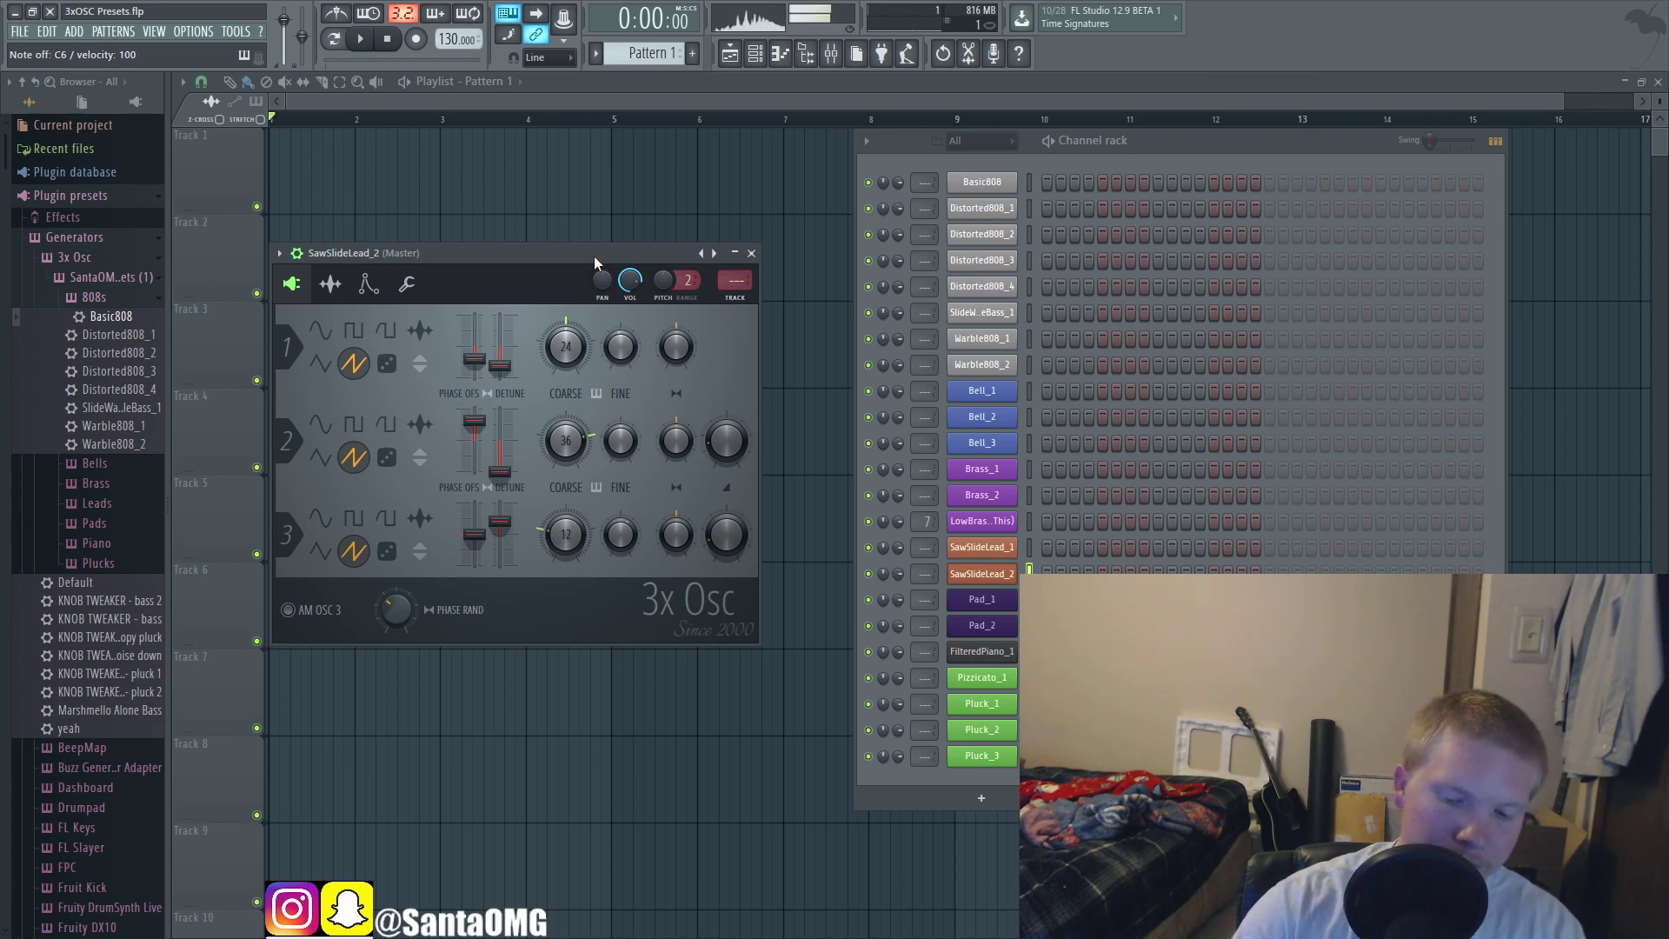
key(q)
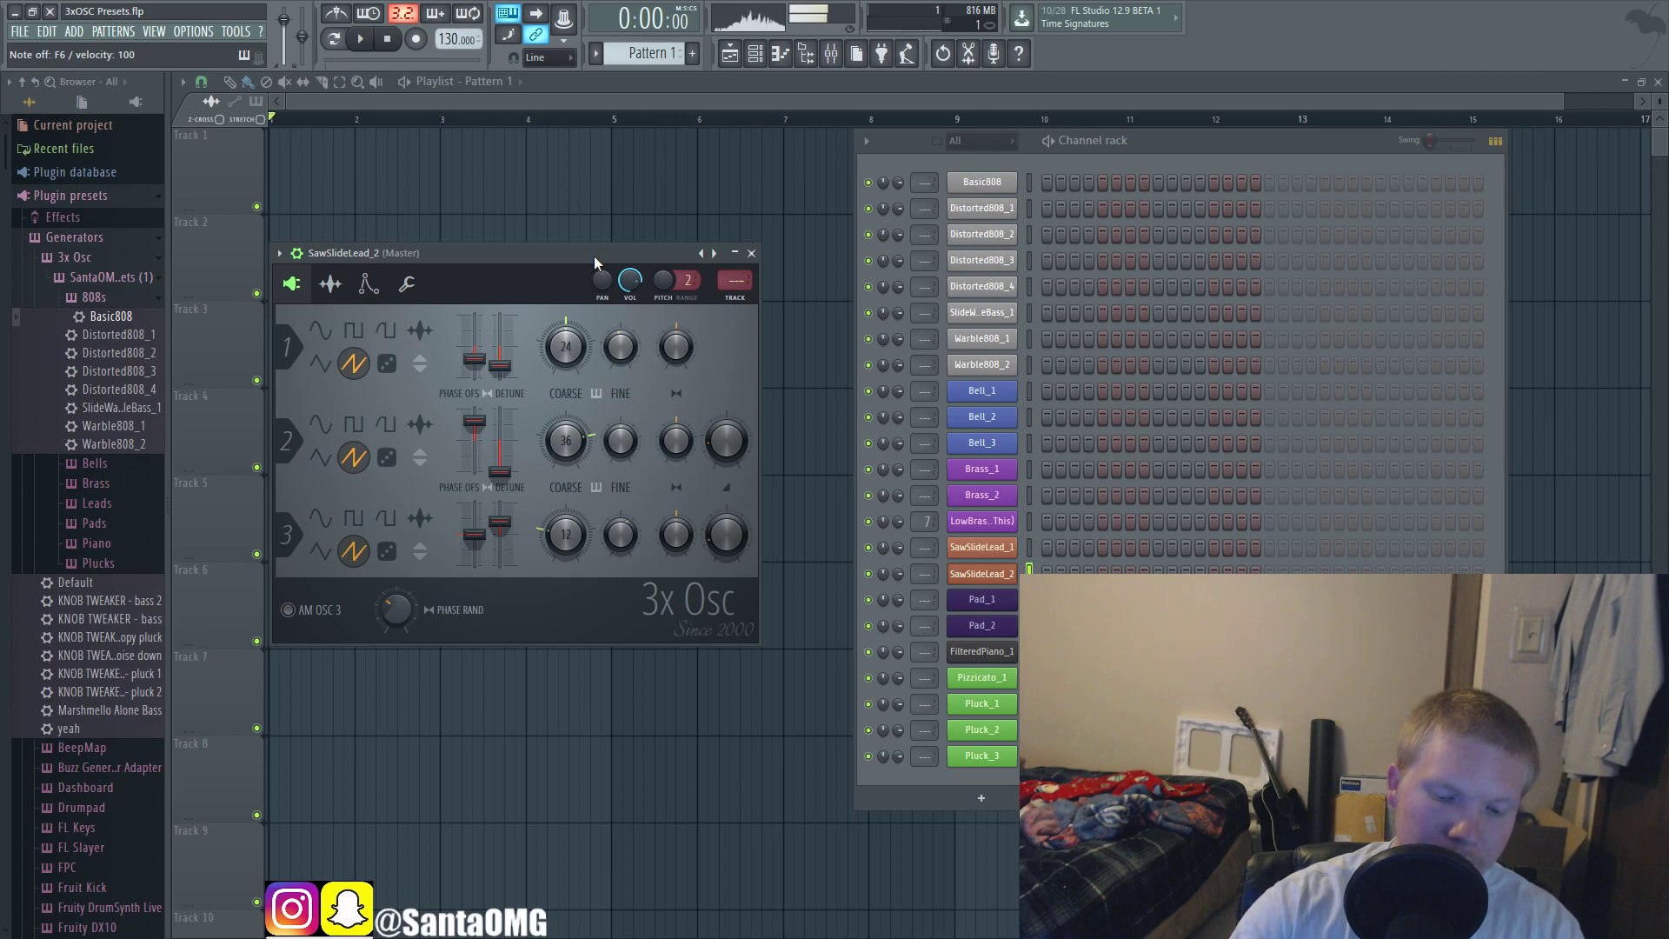
key(q)
key(2)
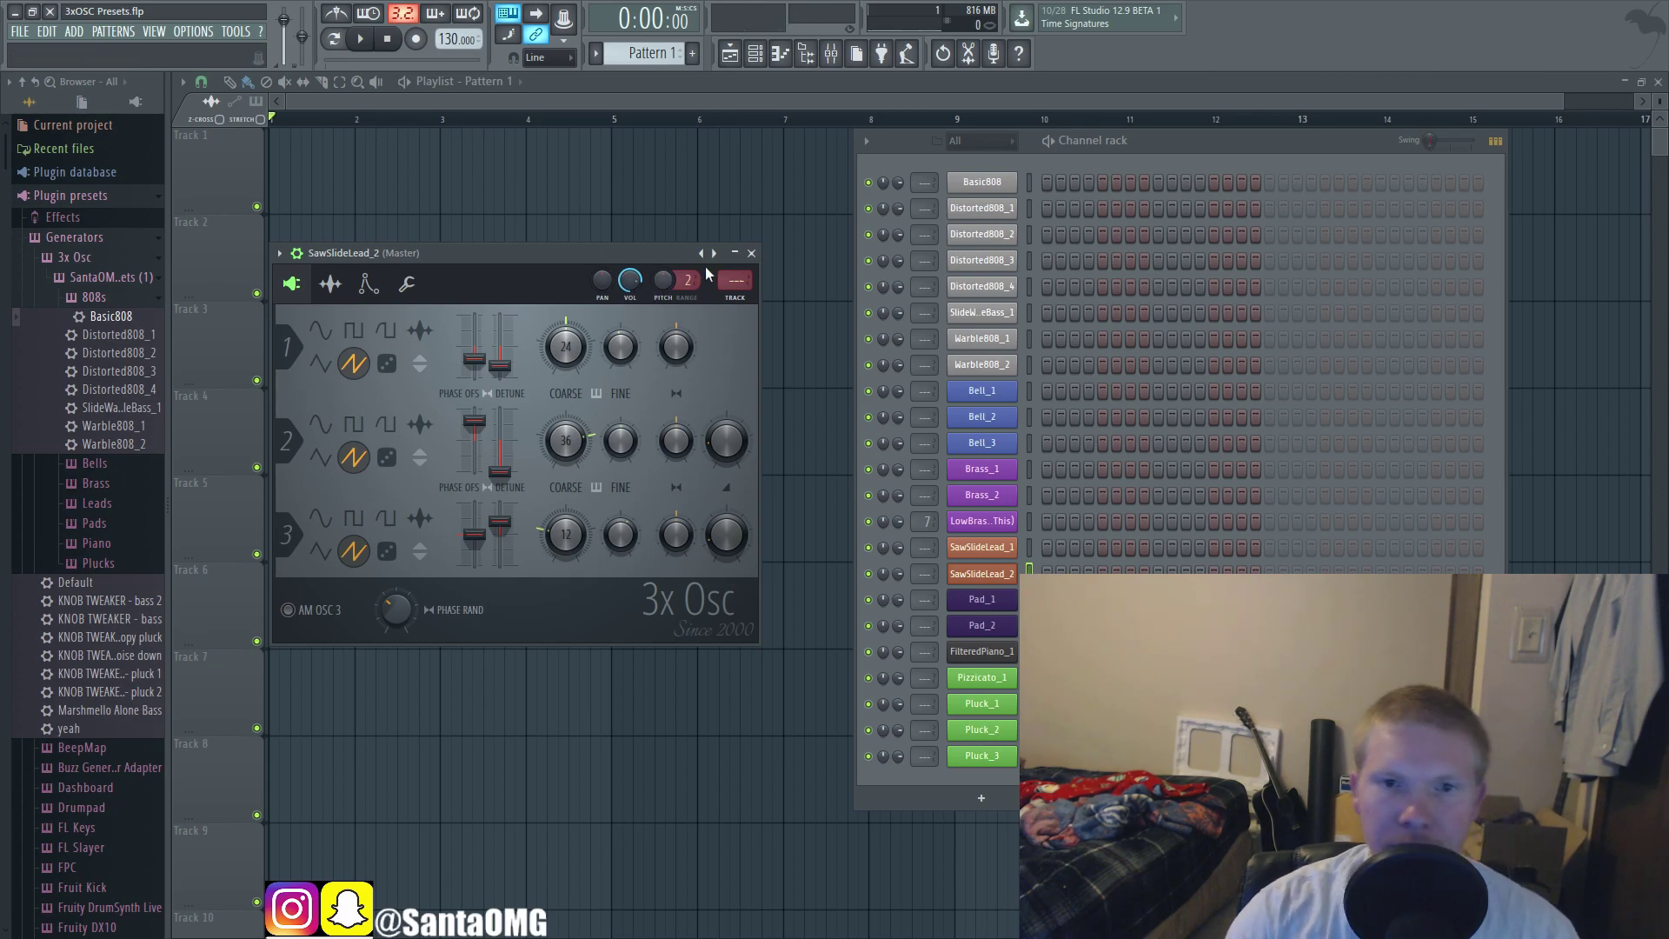
click(751, 253)
Step: Open Pad_1, move its window over the channel rack, and show its volume envelope and LFO settings
click(981, 599)
drag(459, 273, 1074, 263)
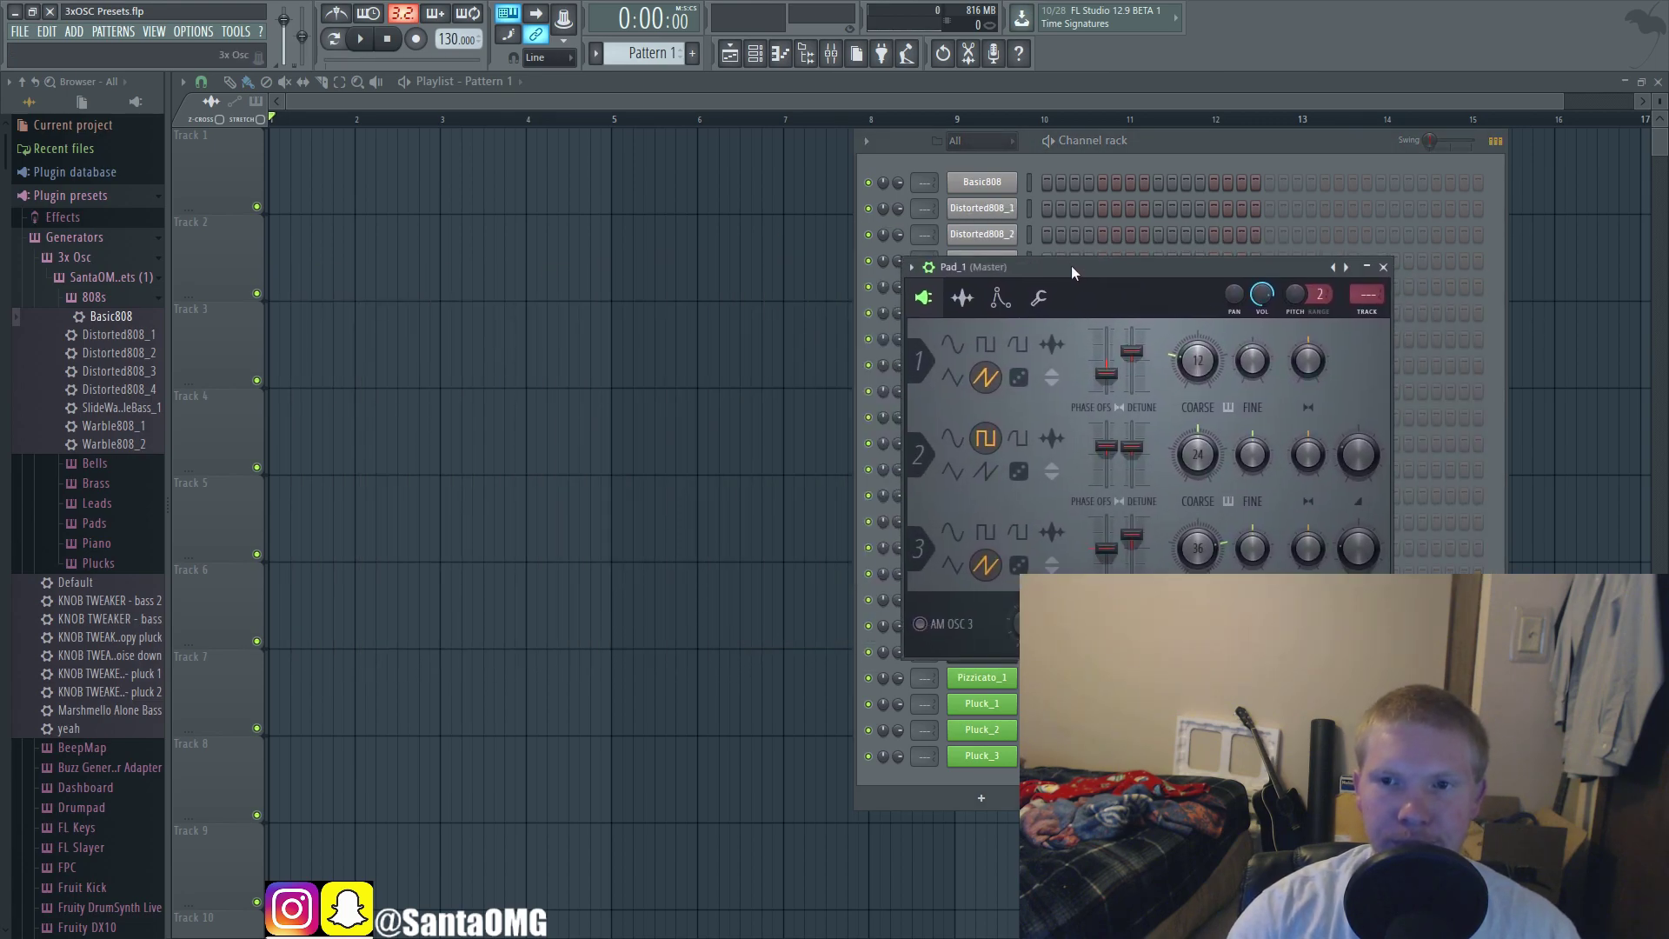
click(998, 298)
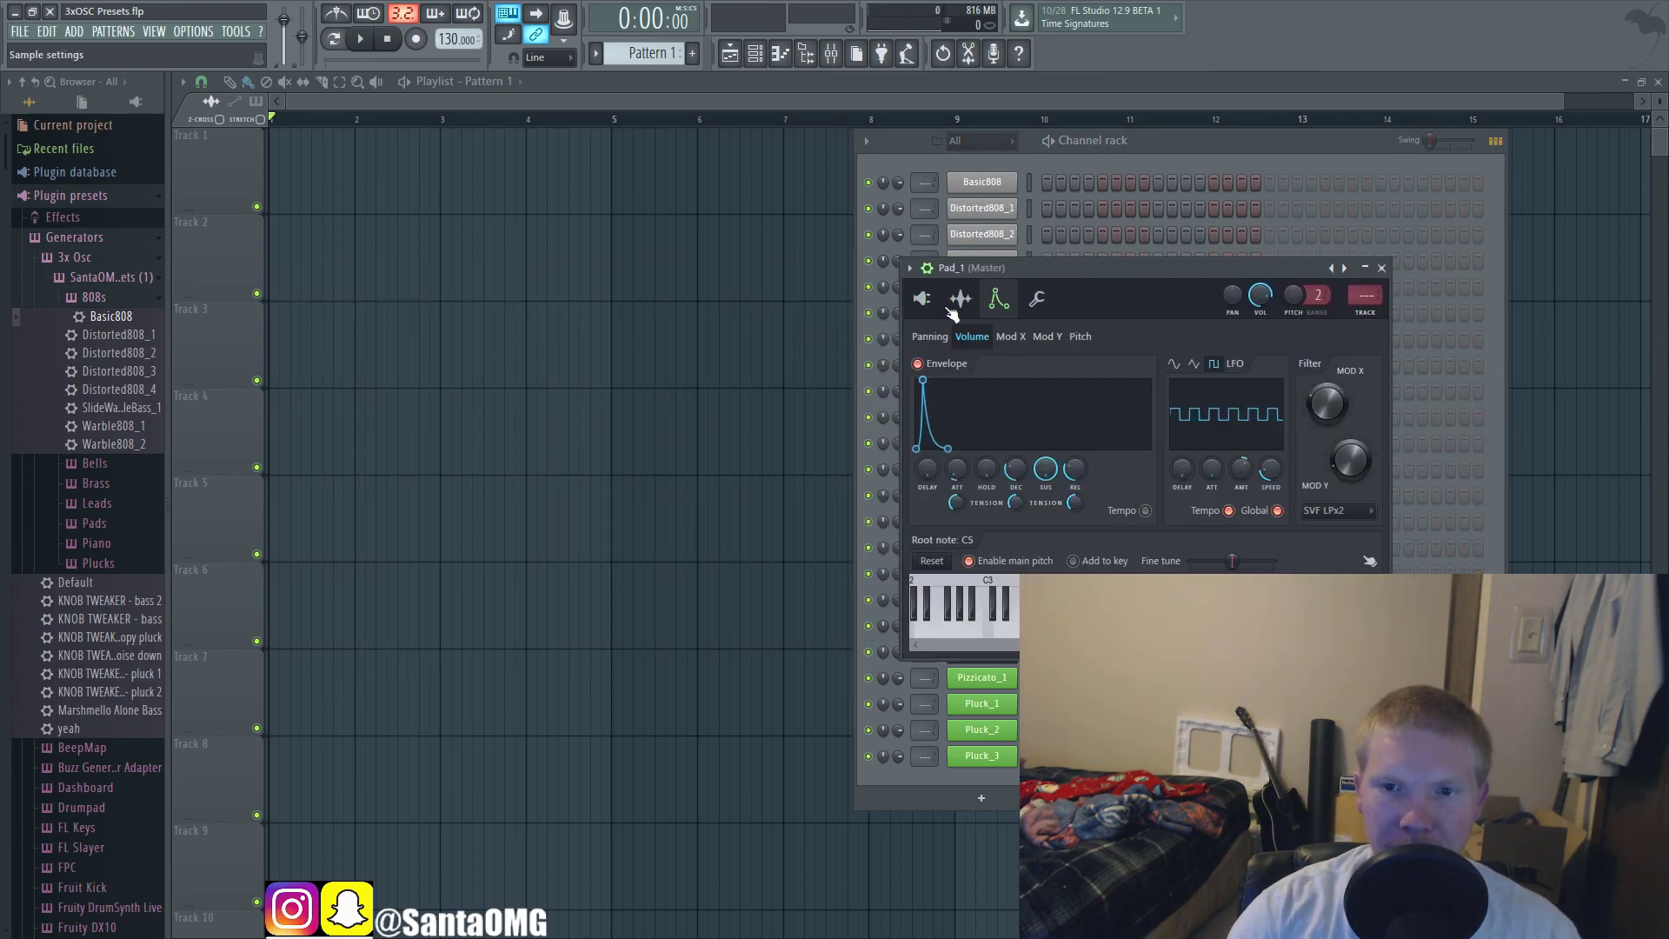
Step: Audition Pad_1 with several notes and chords
key(b)
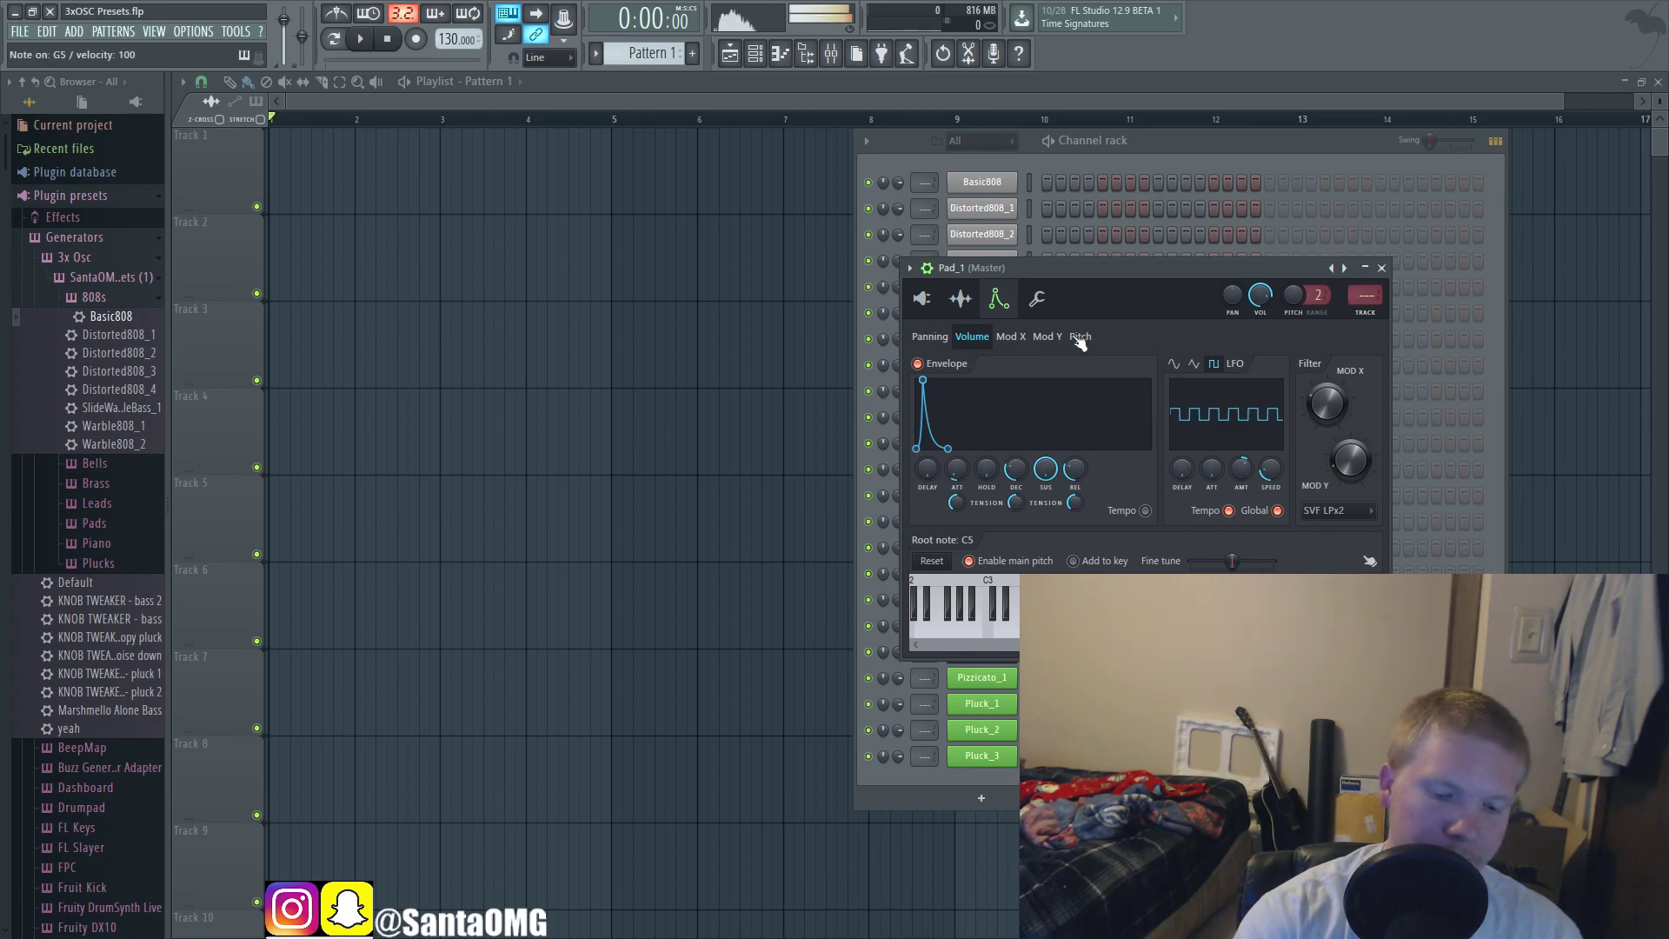
key(v)
key(d)
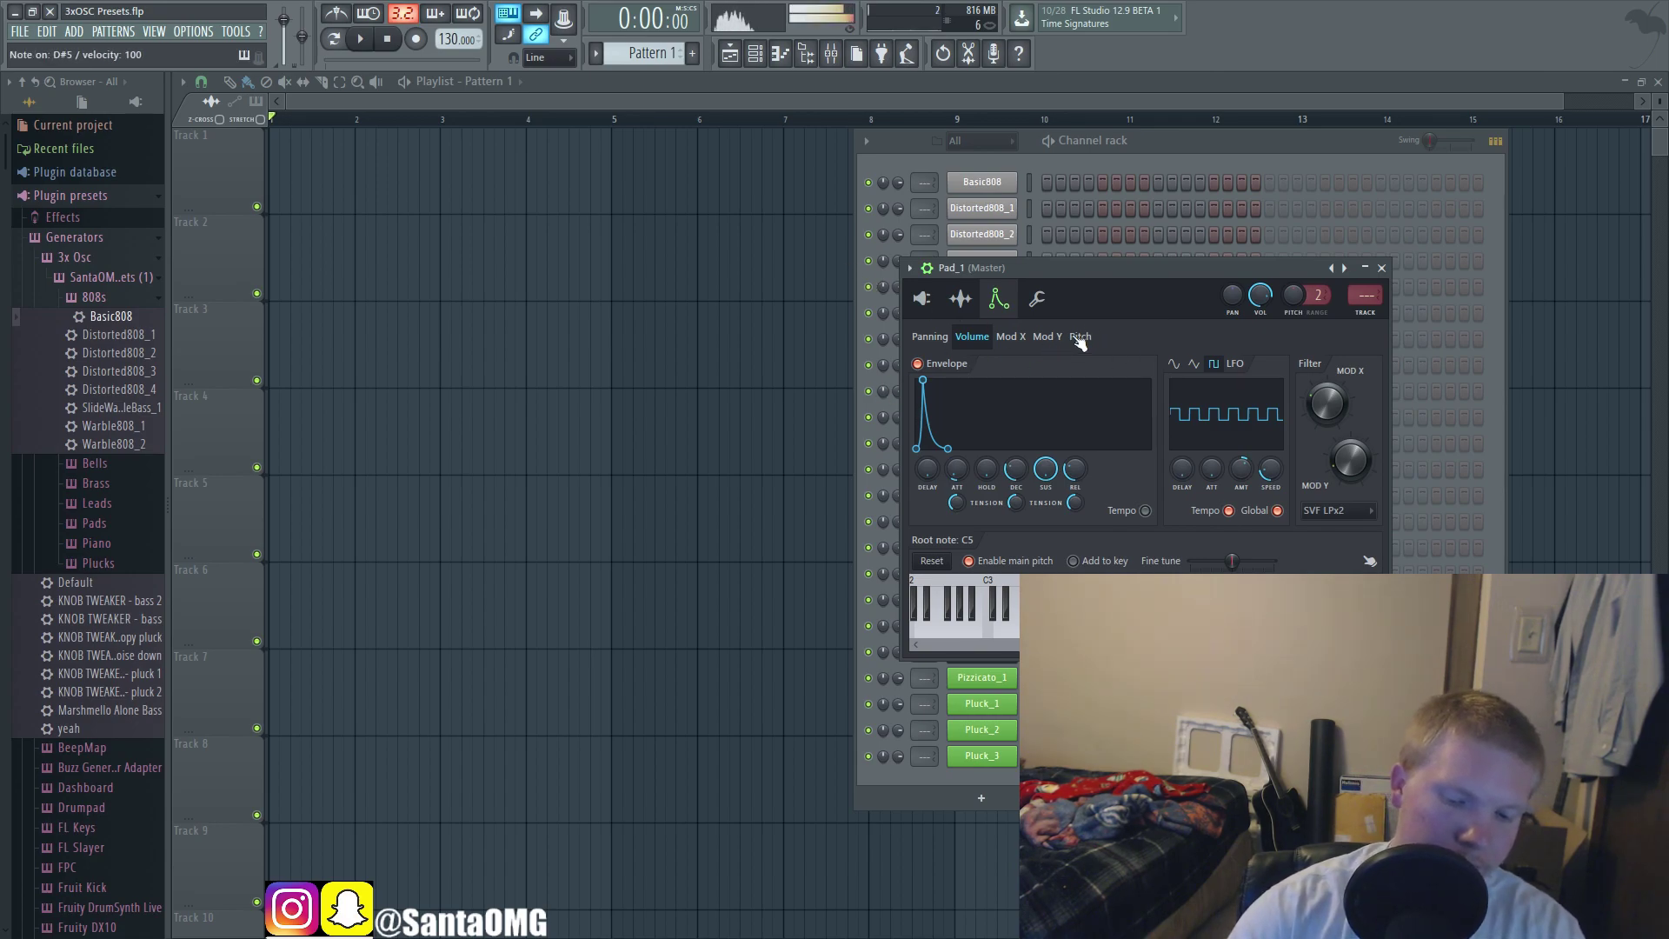
key(v)
key(b)
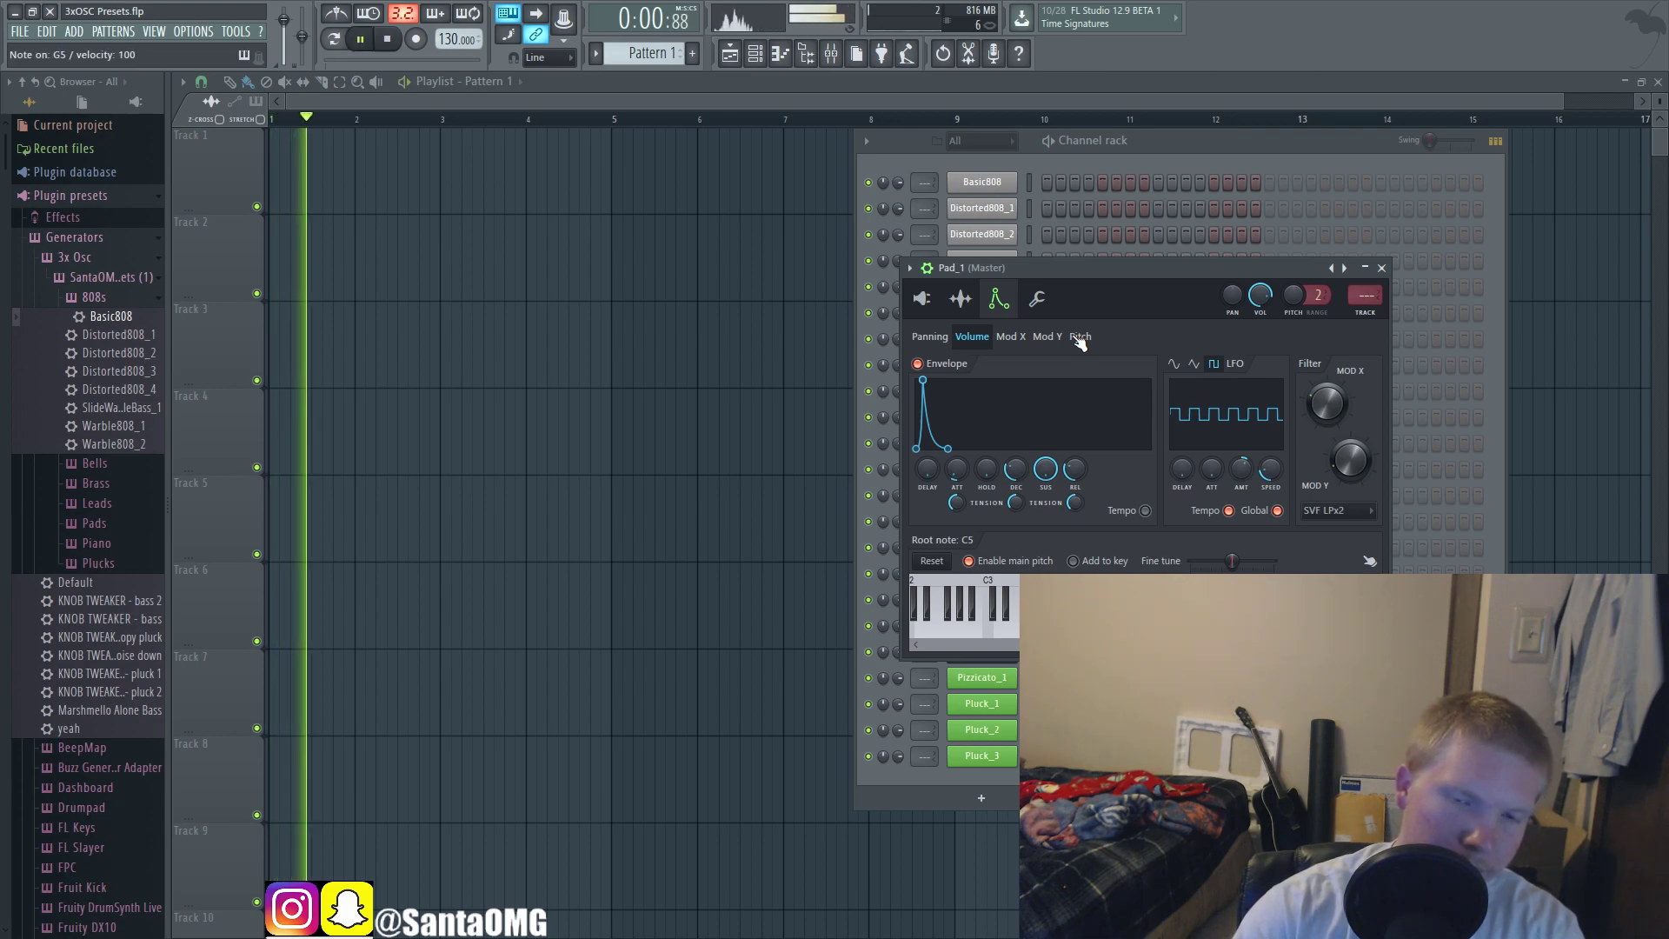
key(b)
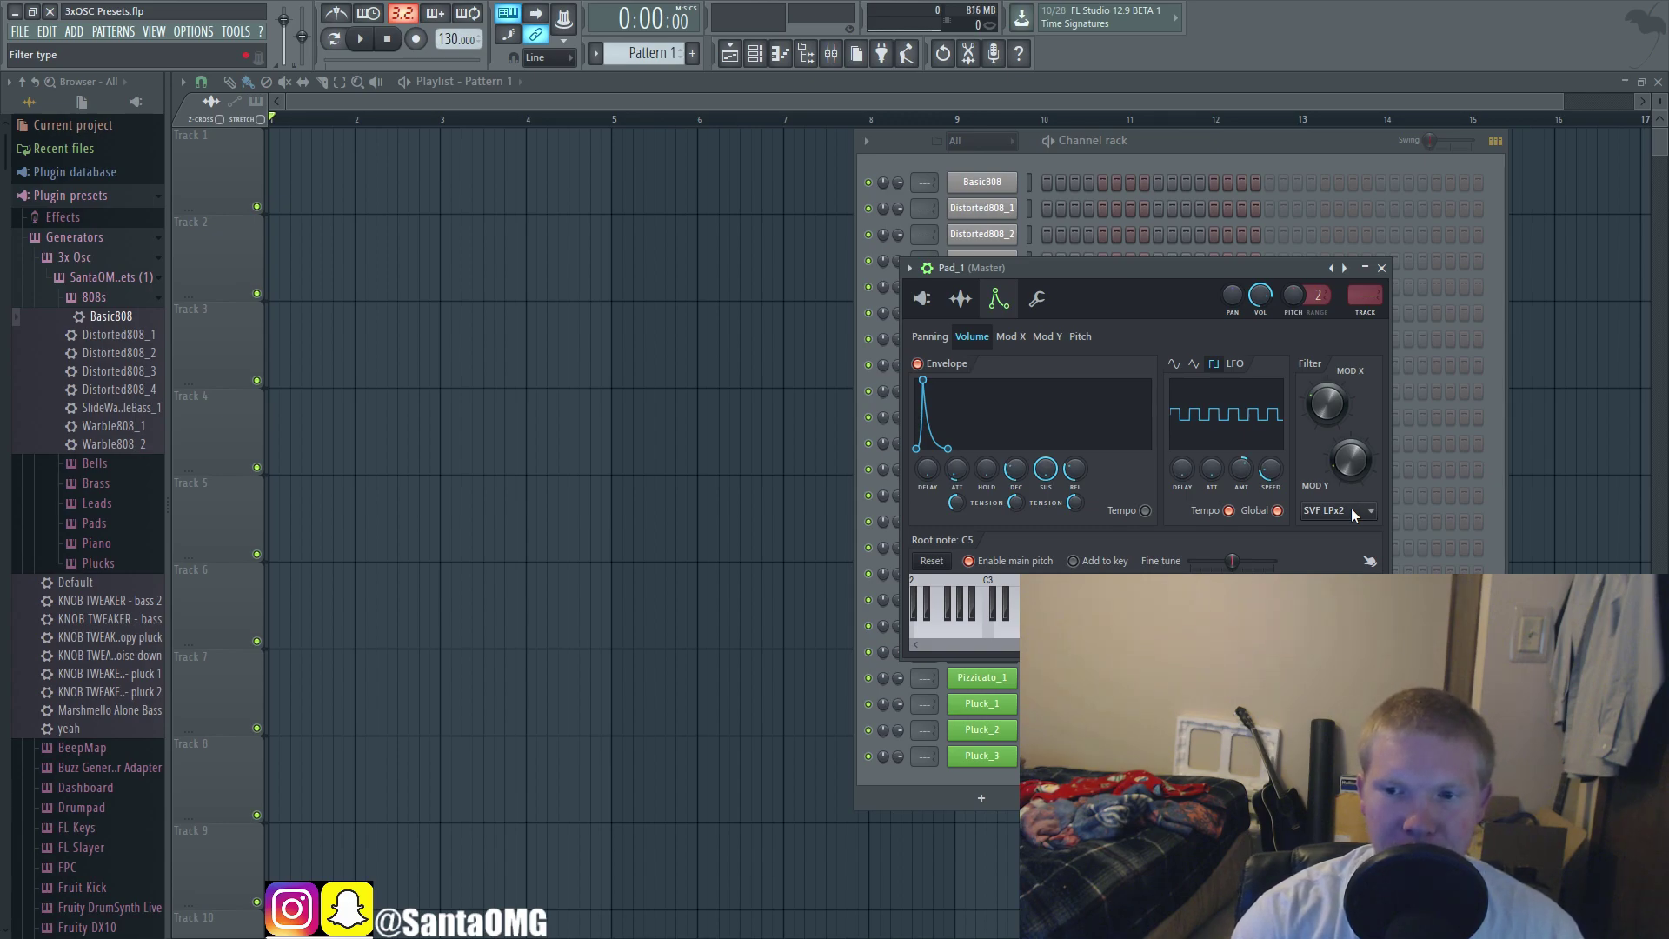
Step: Cycle Pad_1's filter type to Fast LP for comparison and return it to SVF LPx2
scroll(1356, 514, up, 7)
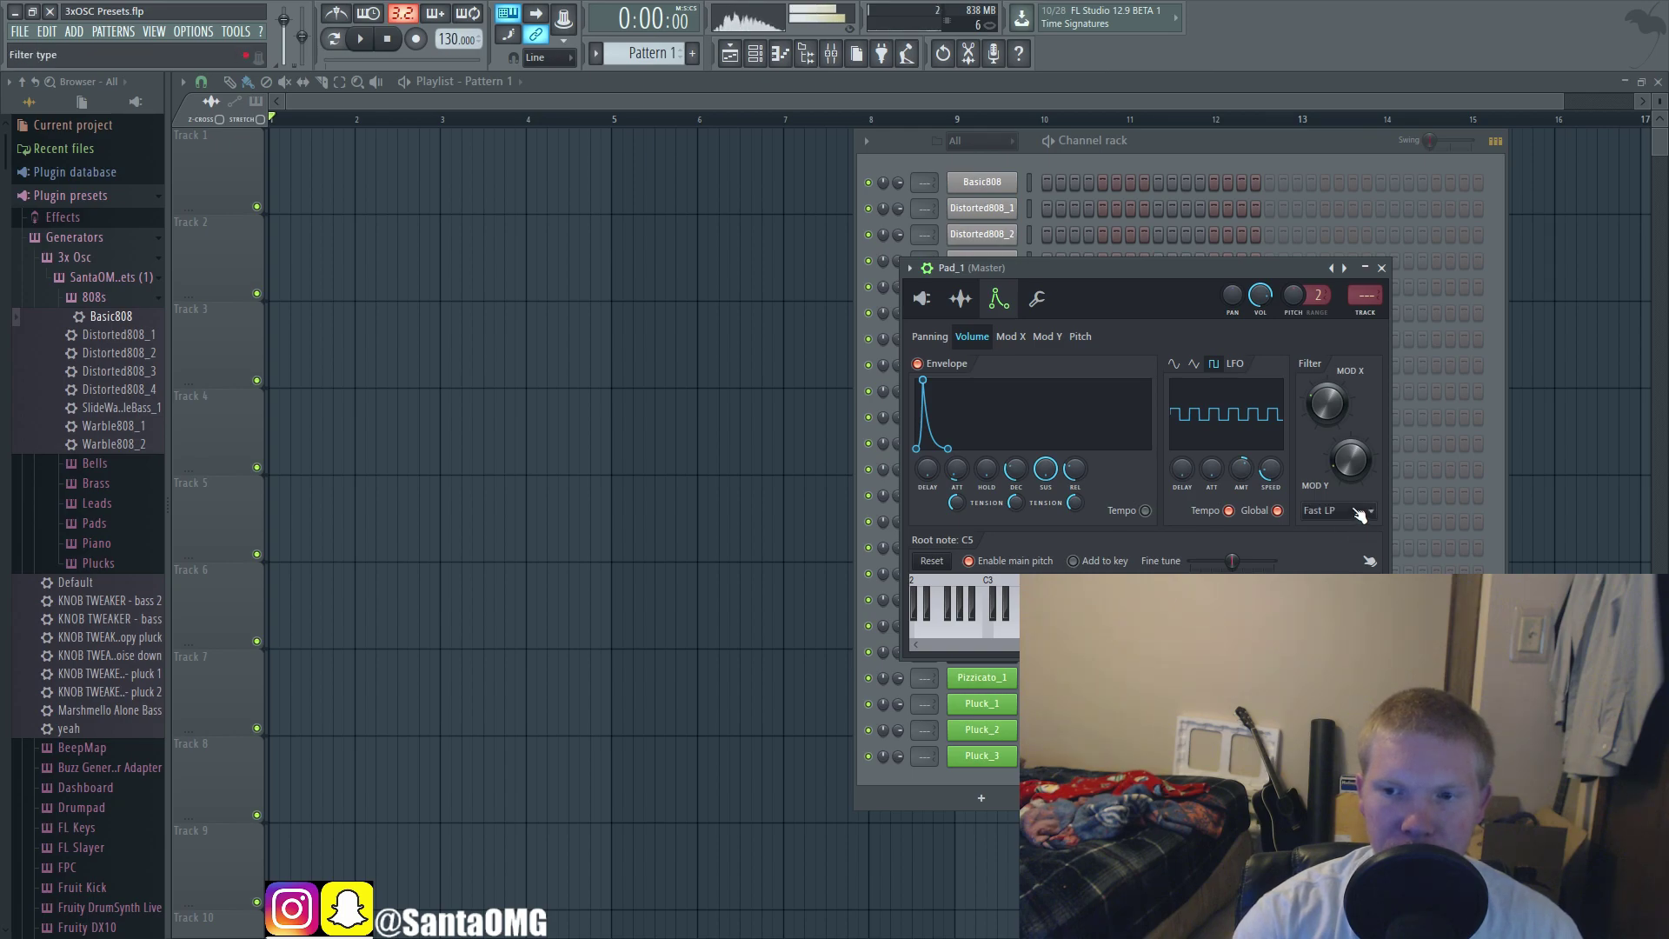
scroll(1356, 517, down, 6)
scroll(1350, 518, down, 1)
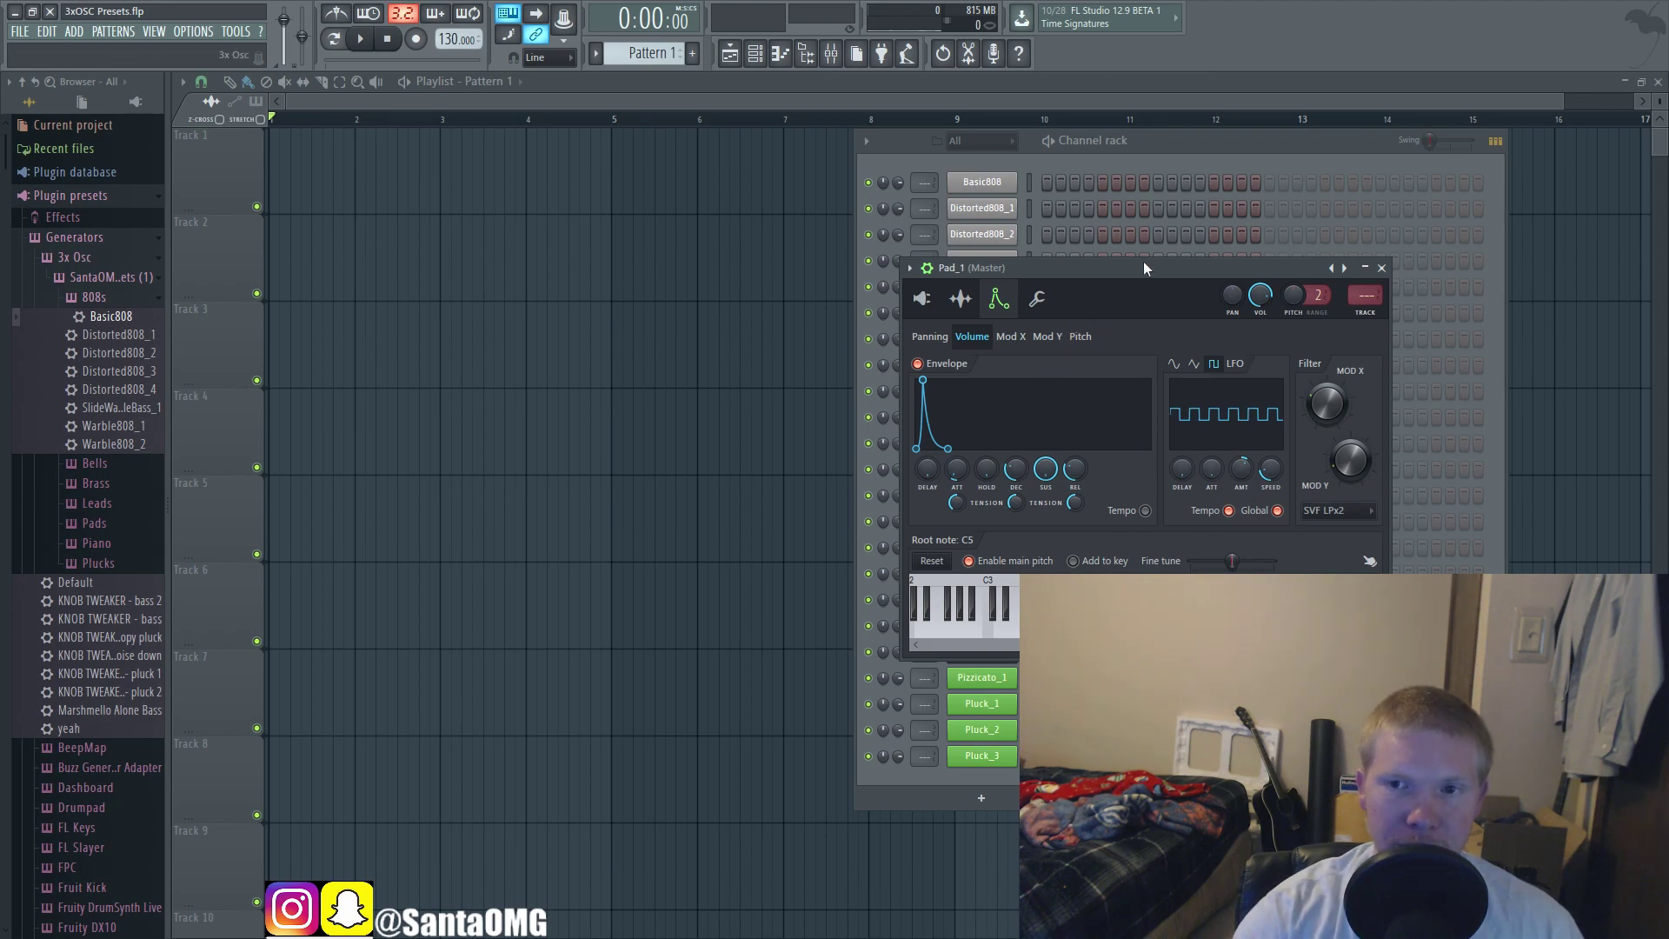
Step: Move the Pad_1 window aside, review its oscillator and volume envelope settings, and close it
drag(1136, 270, 1243, 260)
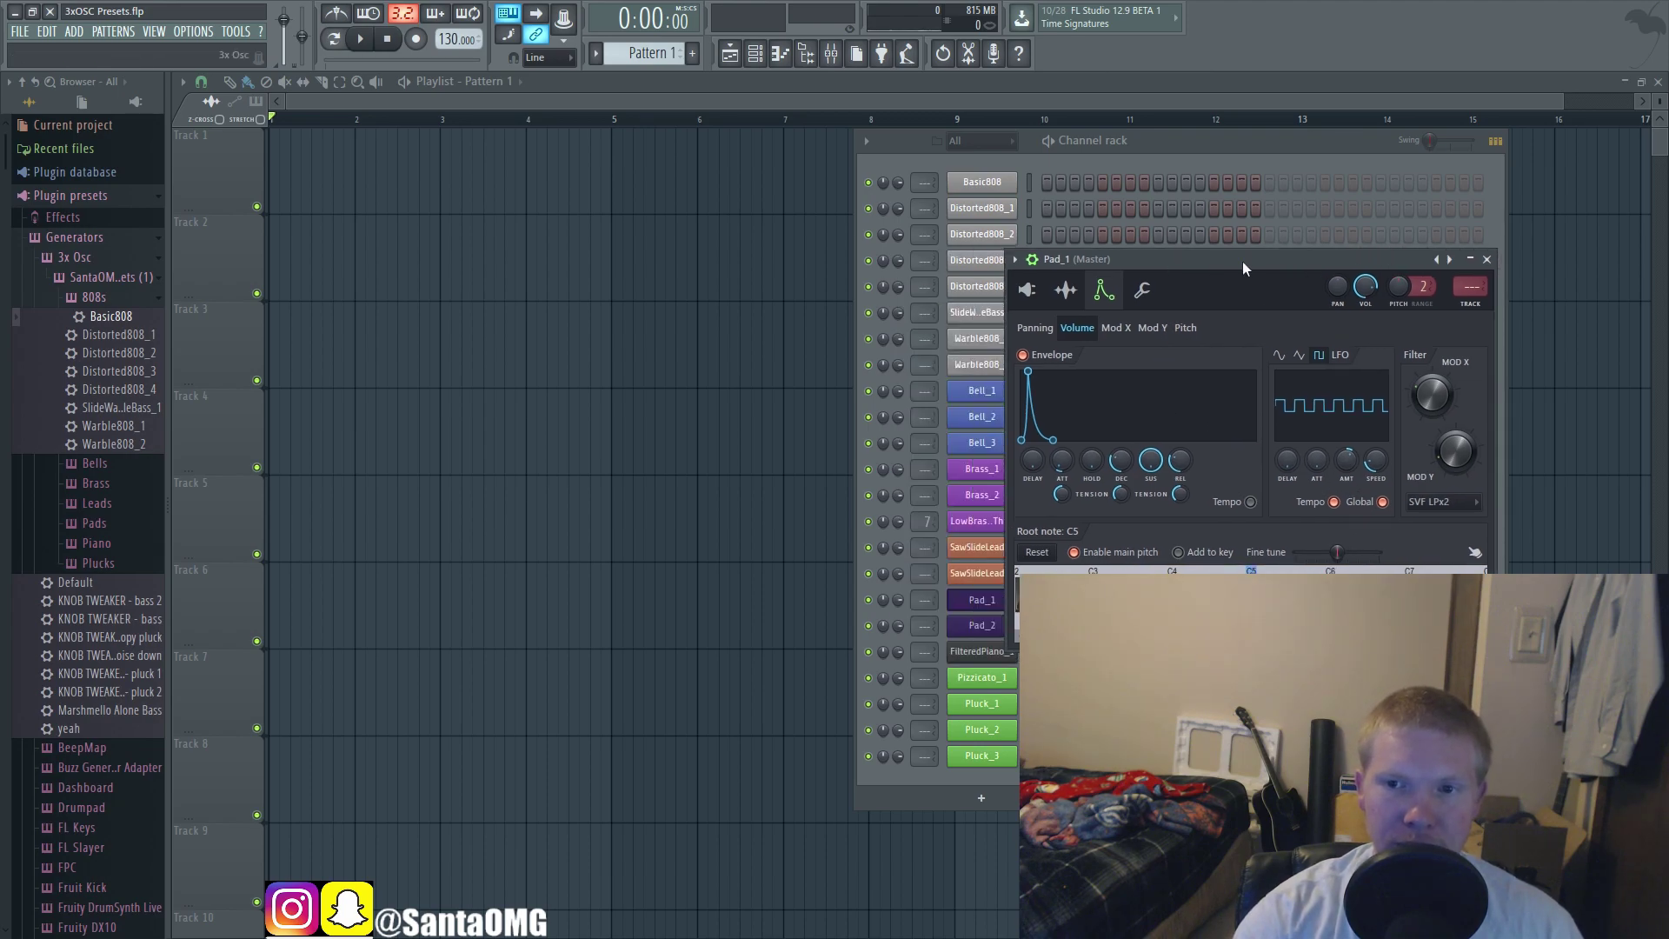
click(1026, 289)
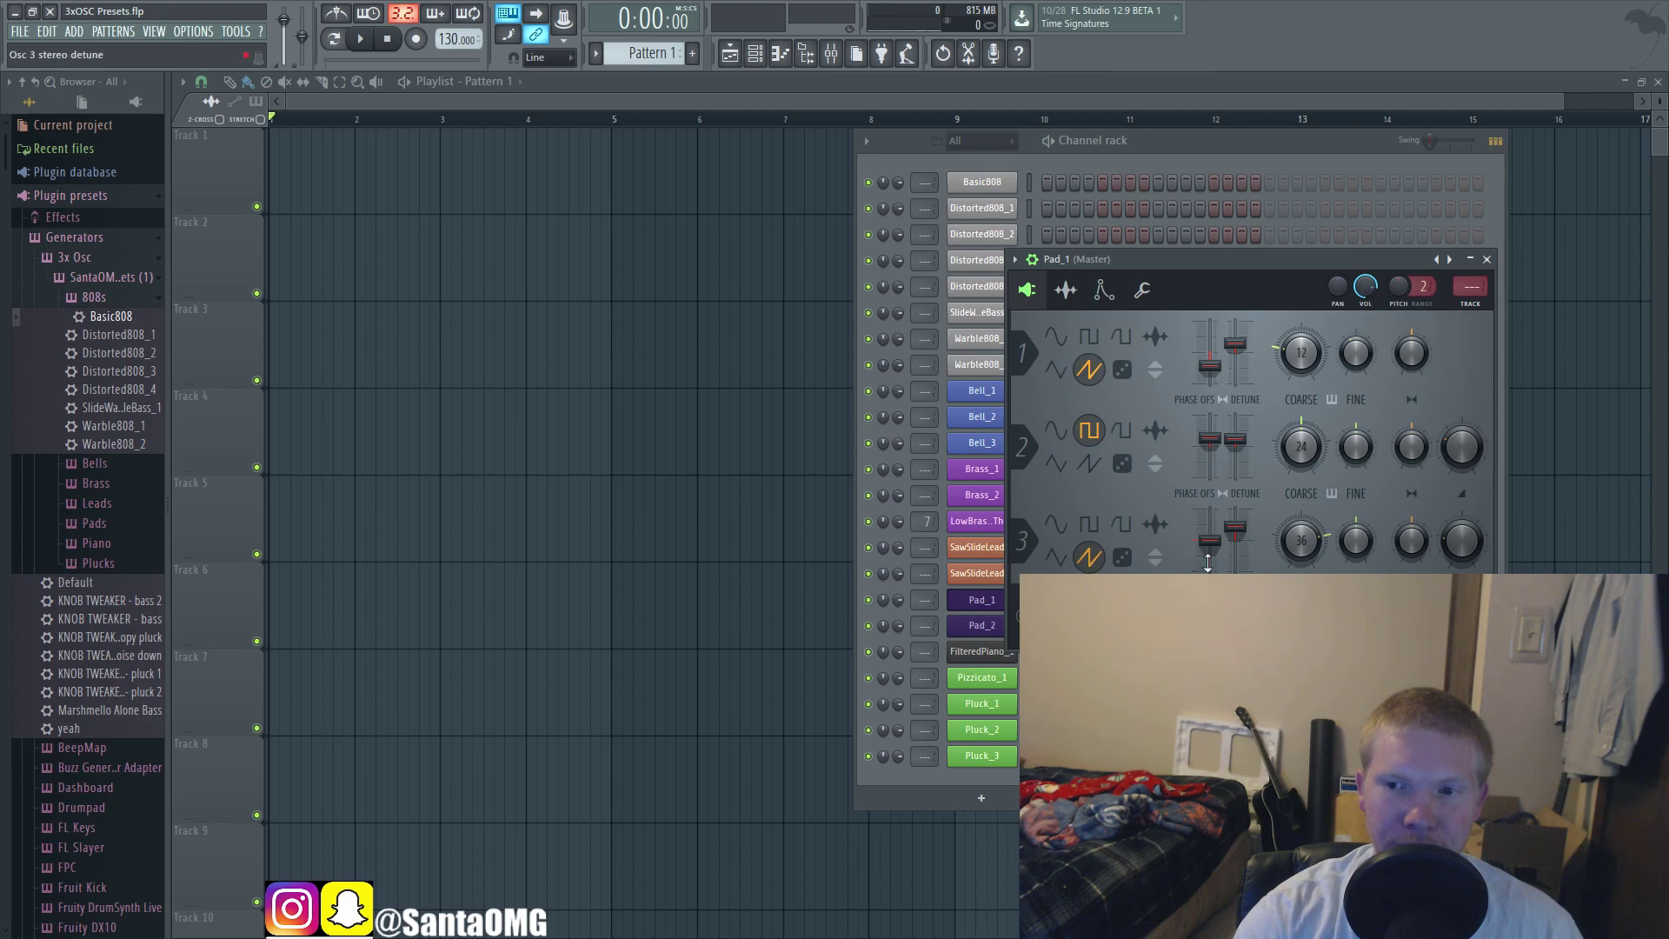
click(1102, 291)
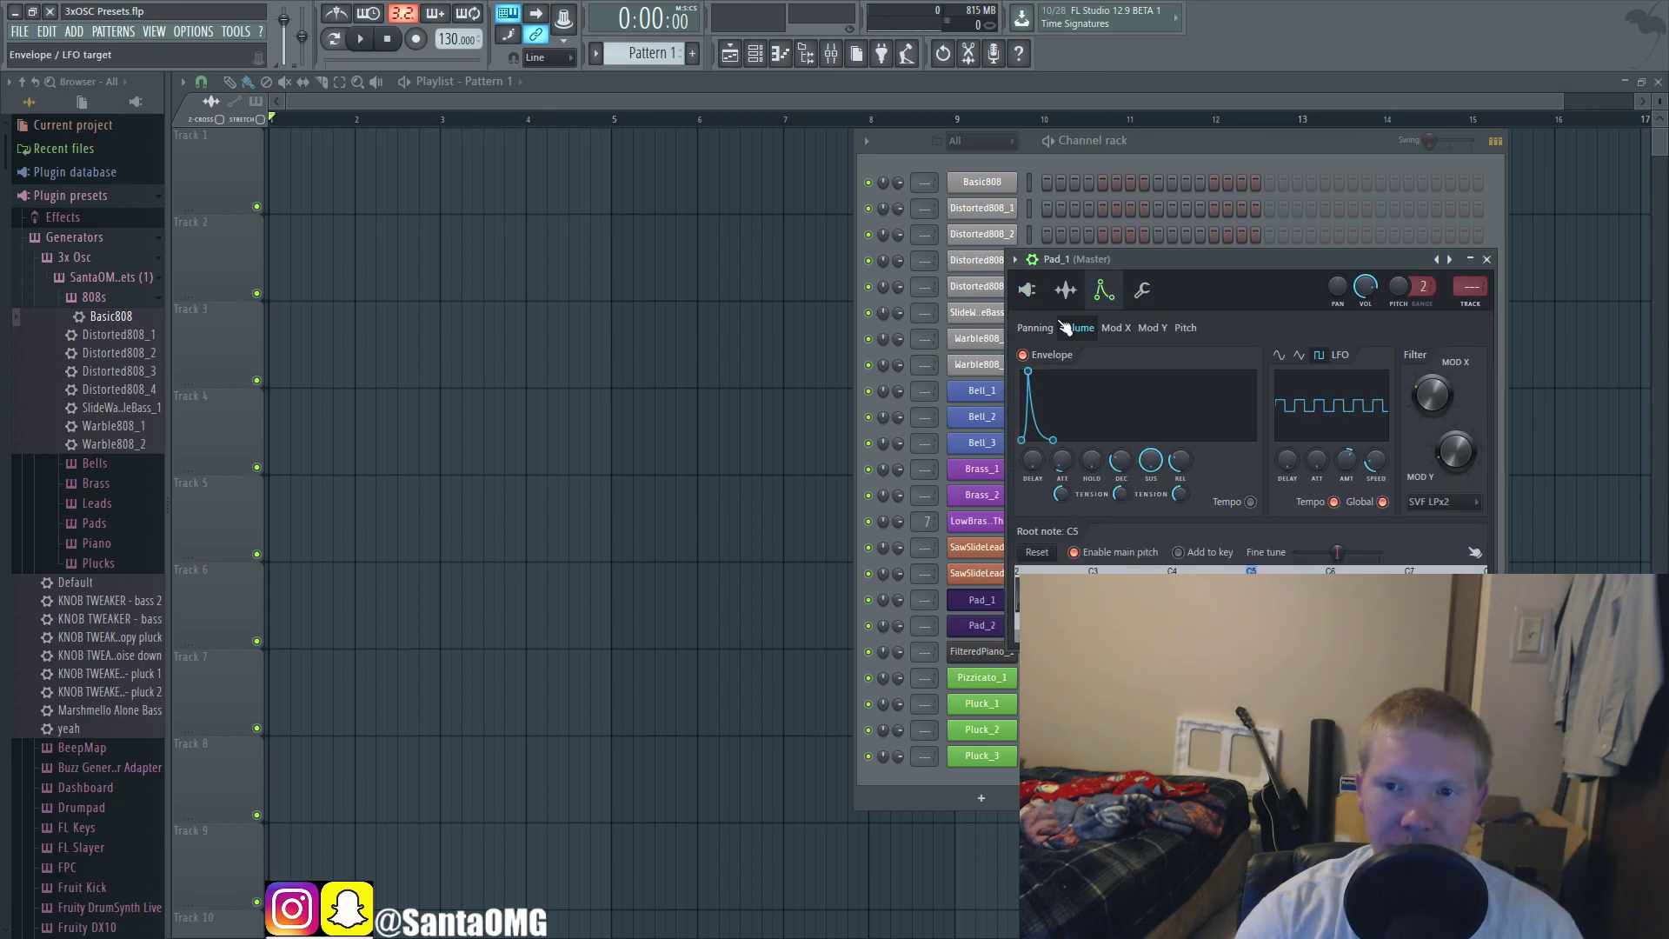
click(1489, 261)
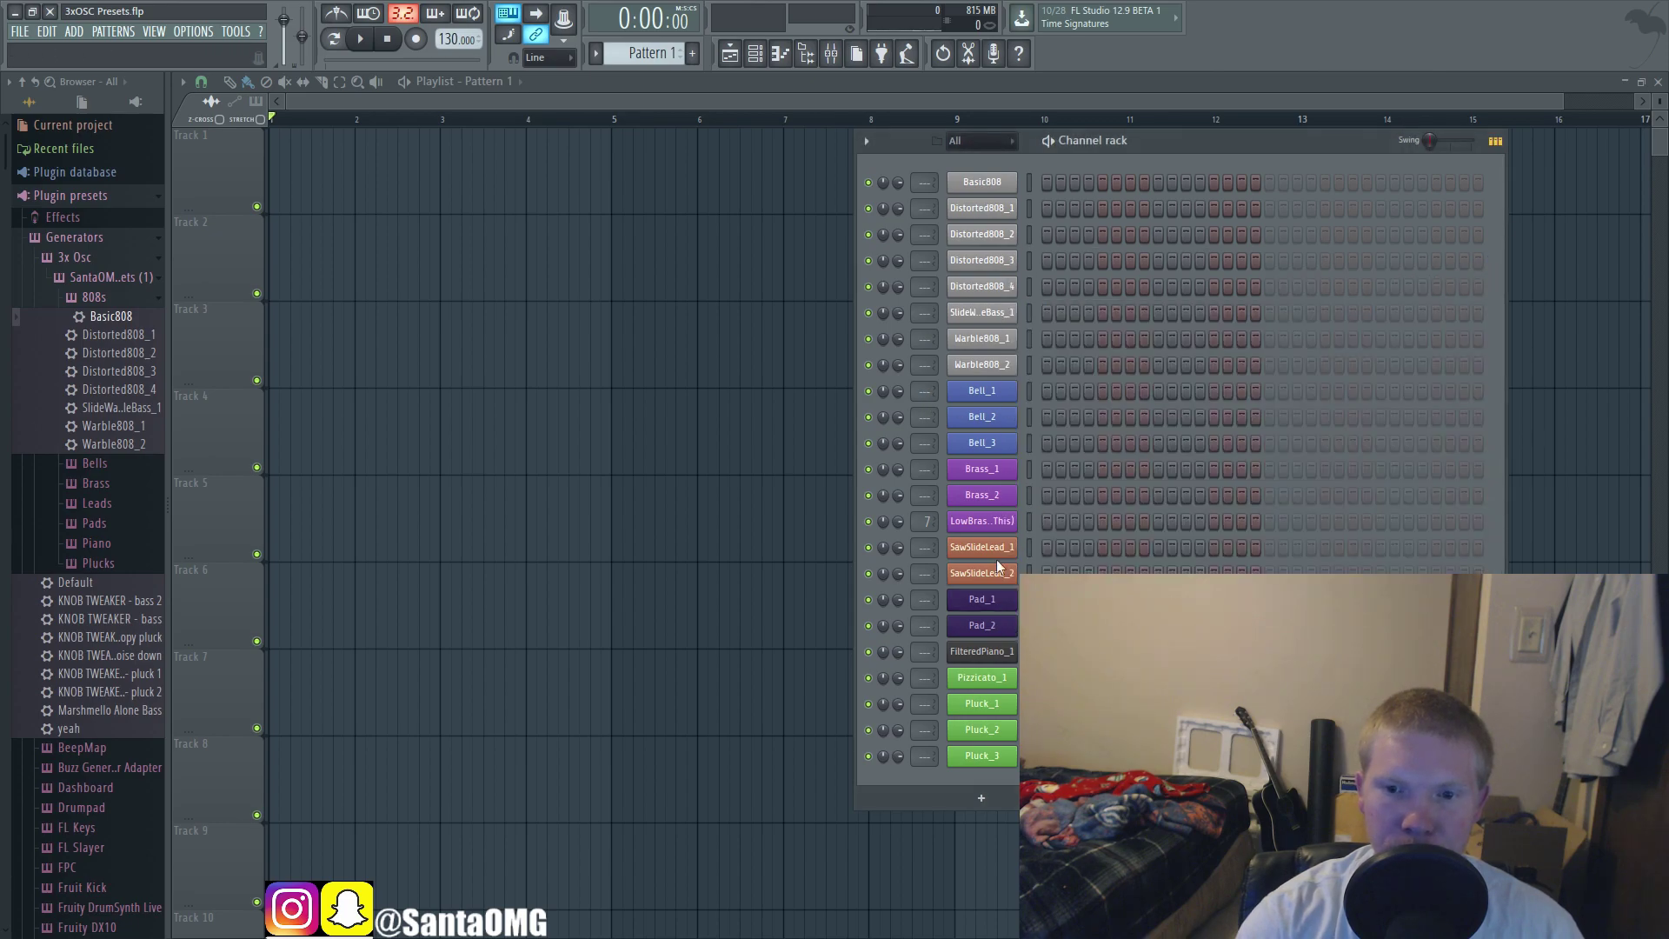
Step: Open Pad_2 and audition it with a few notes
click(981, 625)
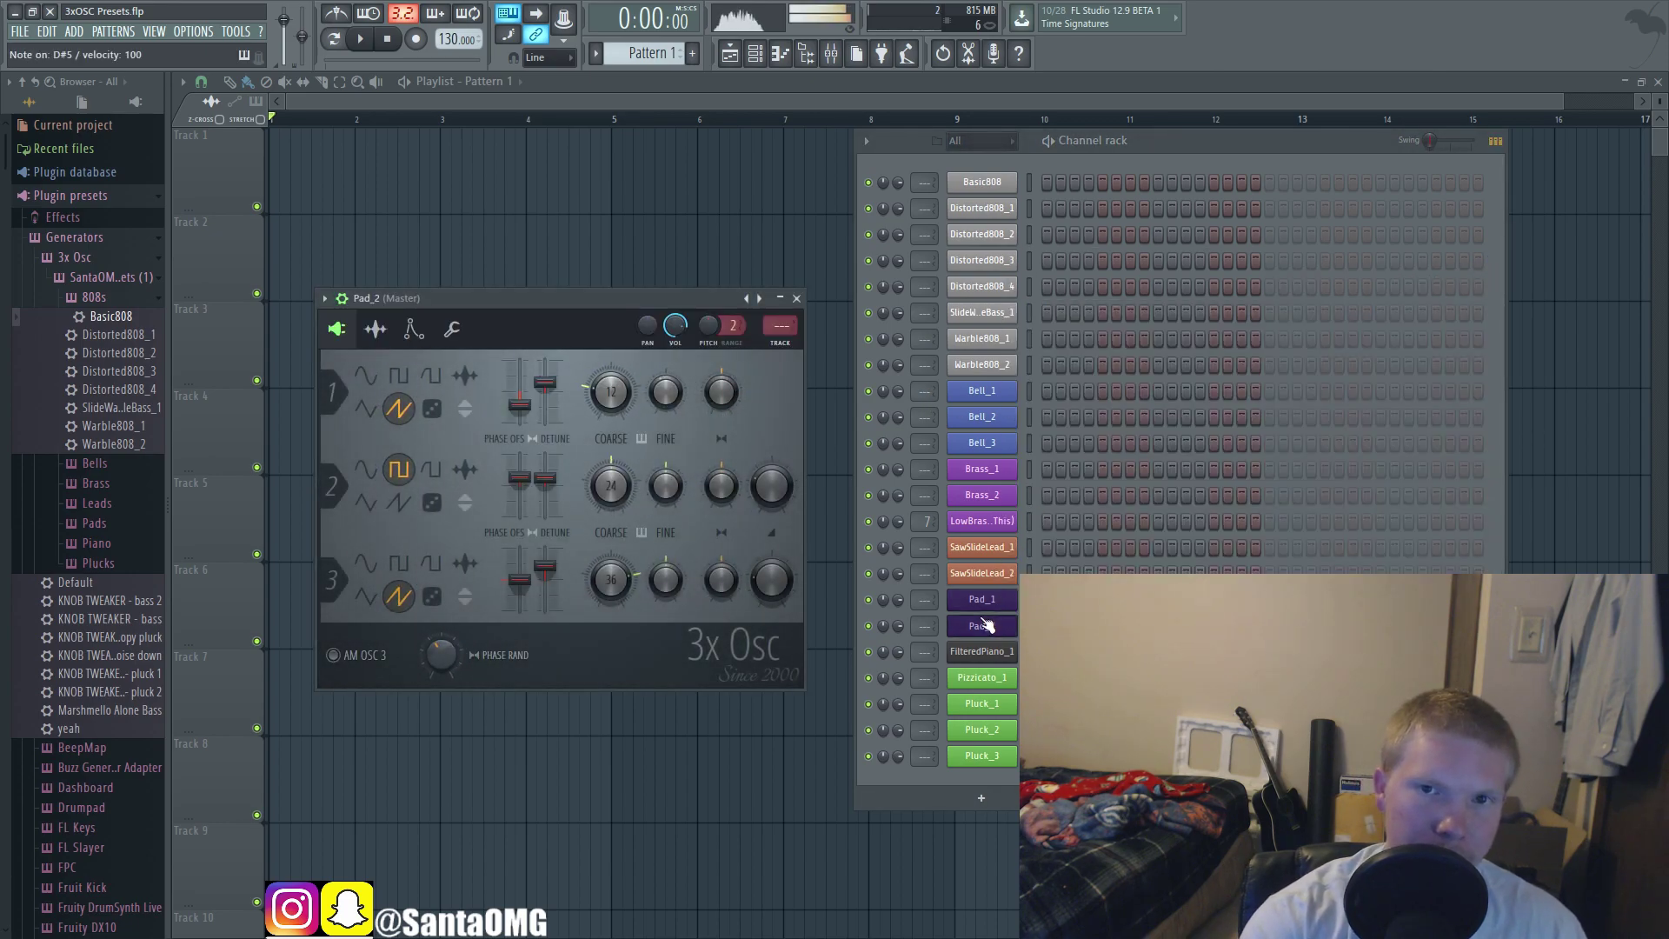
key(j)
key(r)
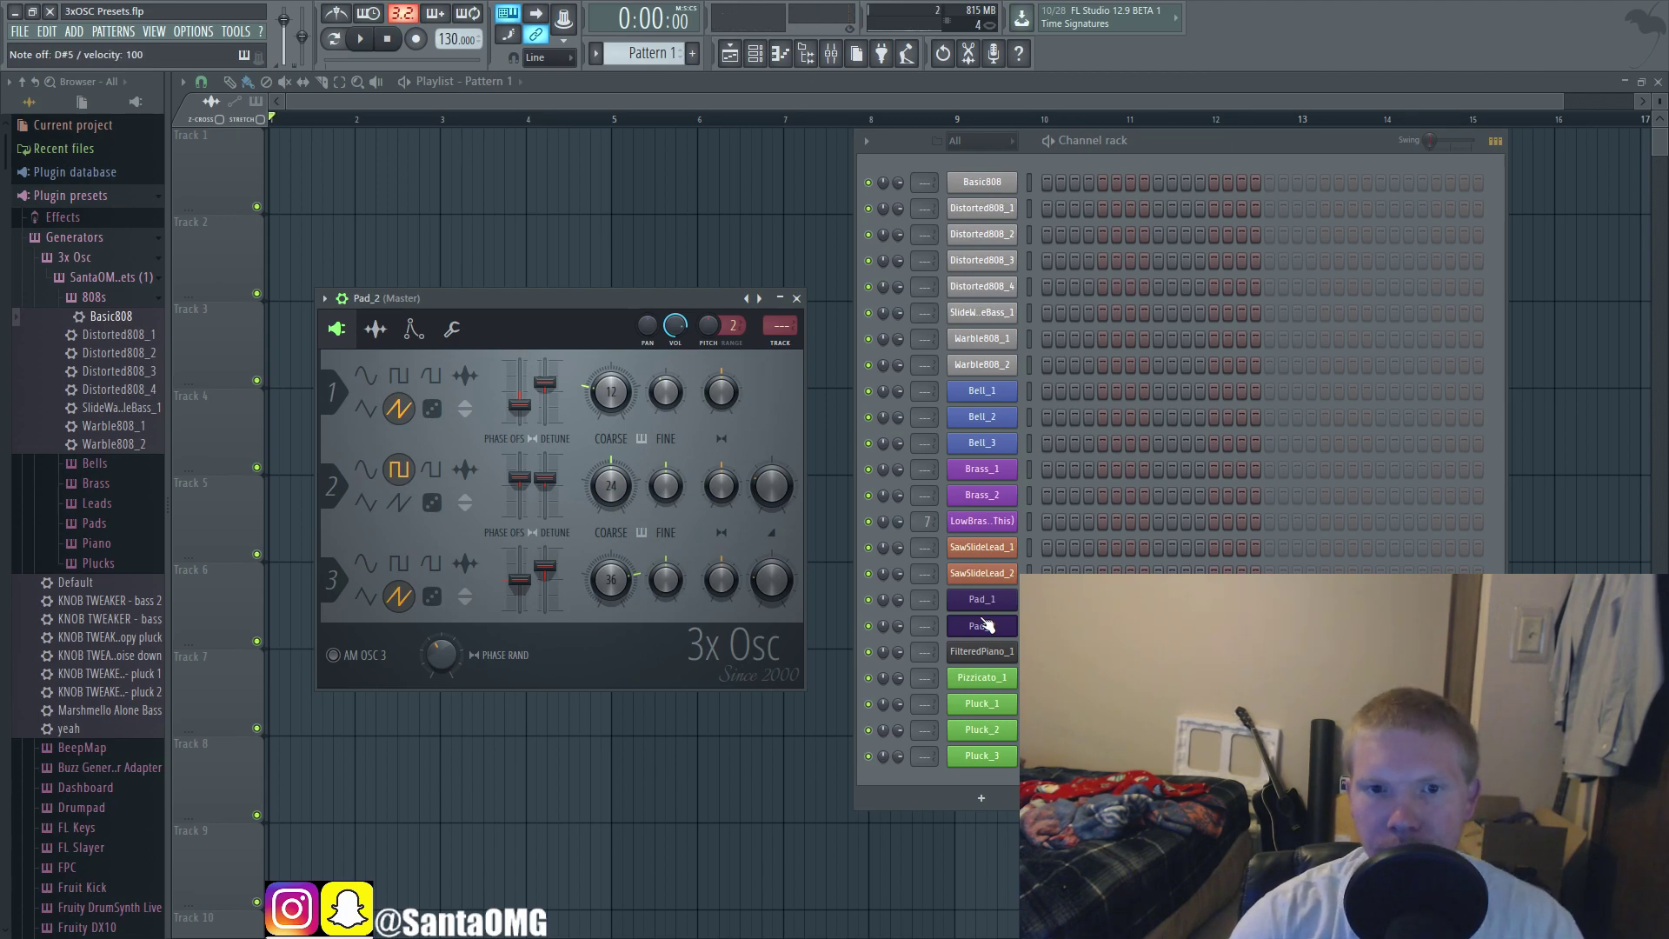
Step: Close Pad_2, open FilteredPiano_1 in a clear spot, and audition it while reviewing its Volume and Mod X envelopes
click(797, 298)
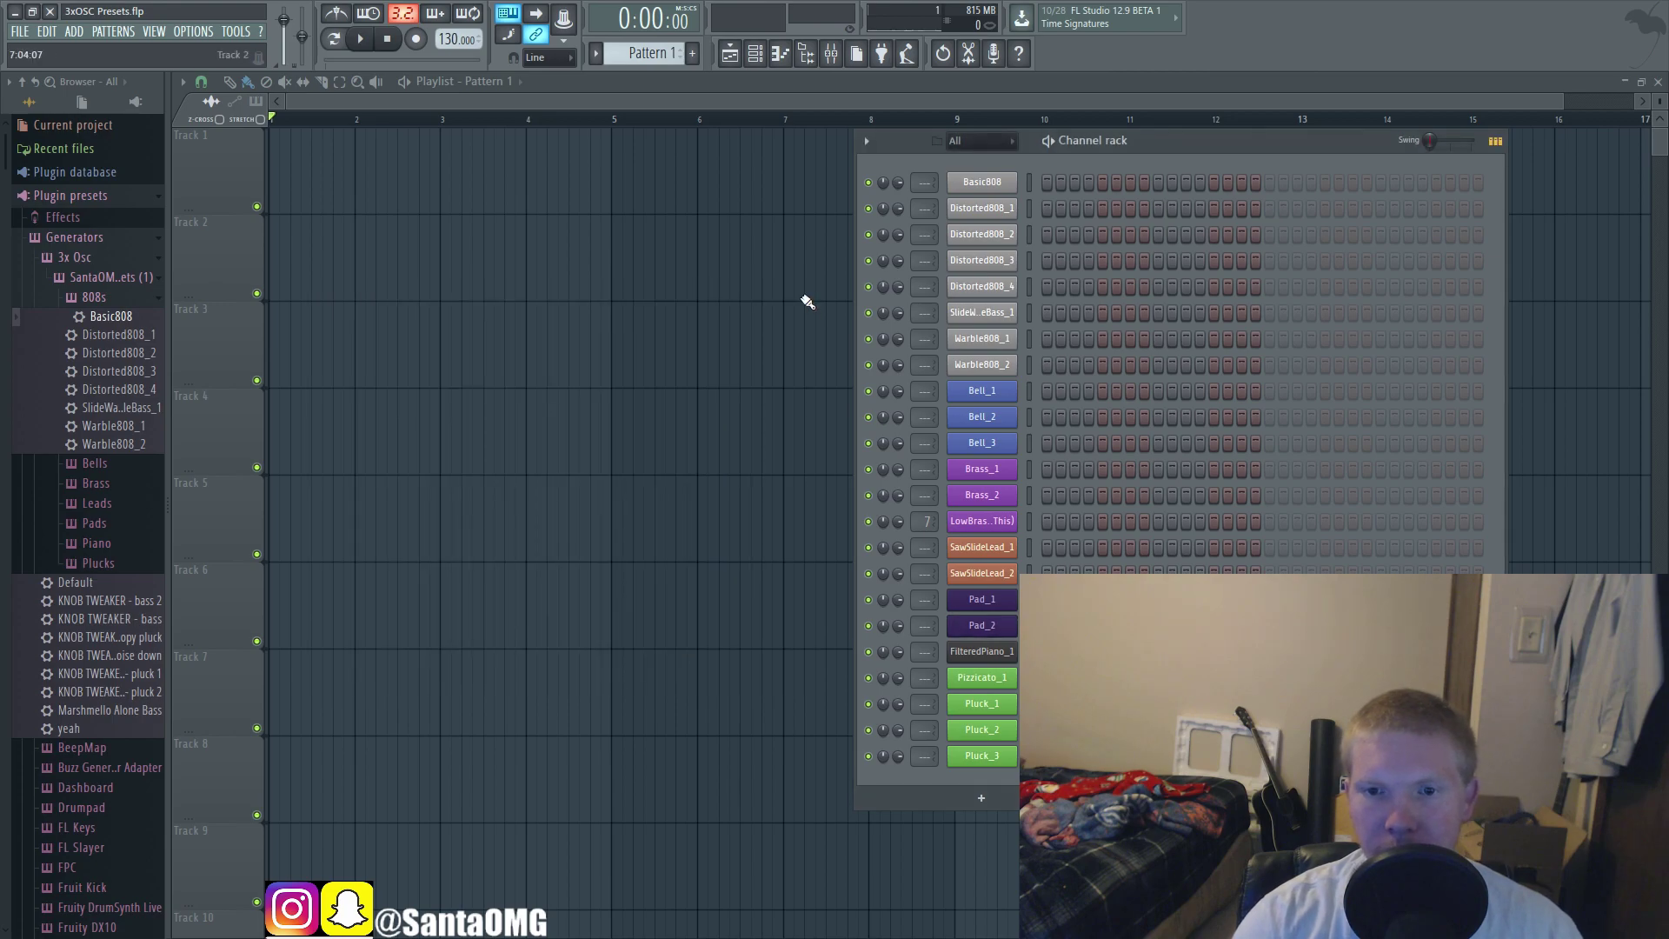
click(993, 652)
drag(659, 321, 1161, 274)
click(937, 295)
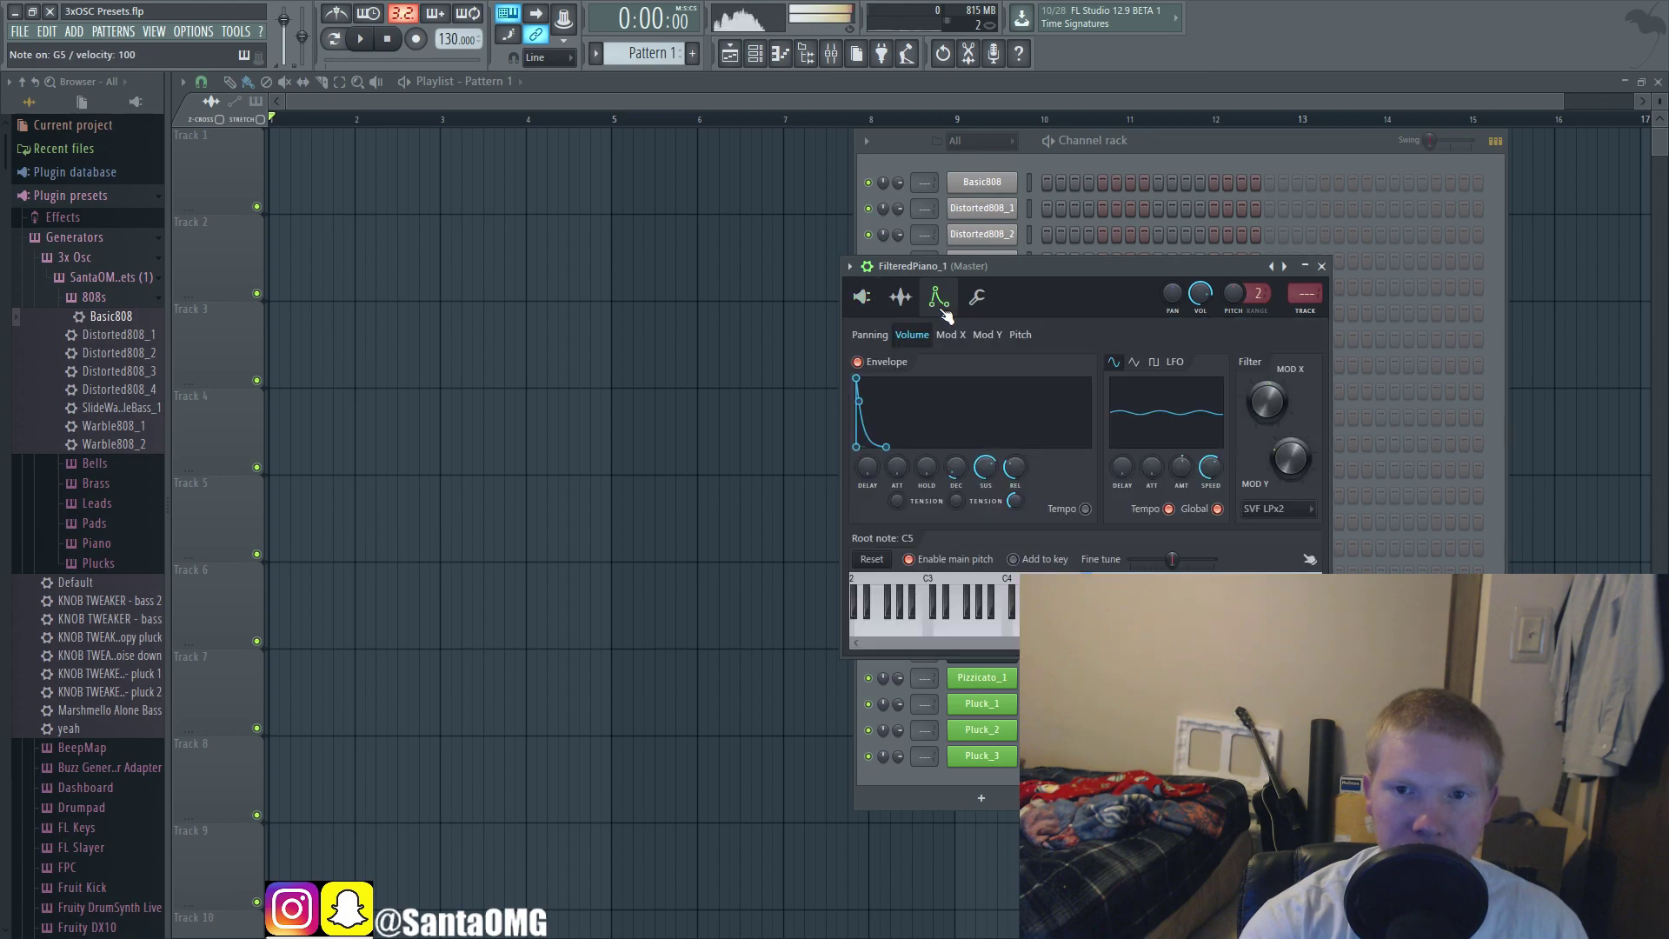
click(965, 334)
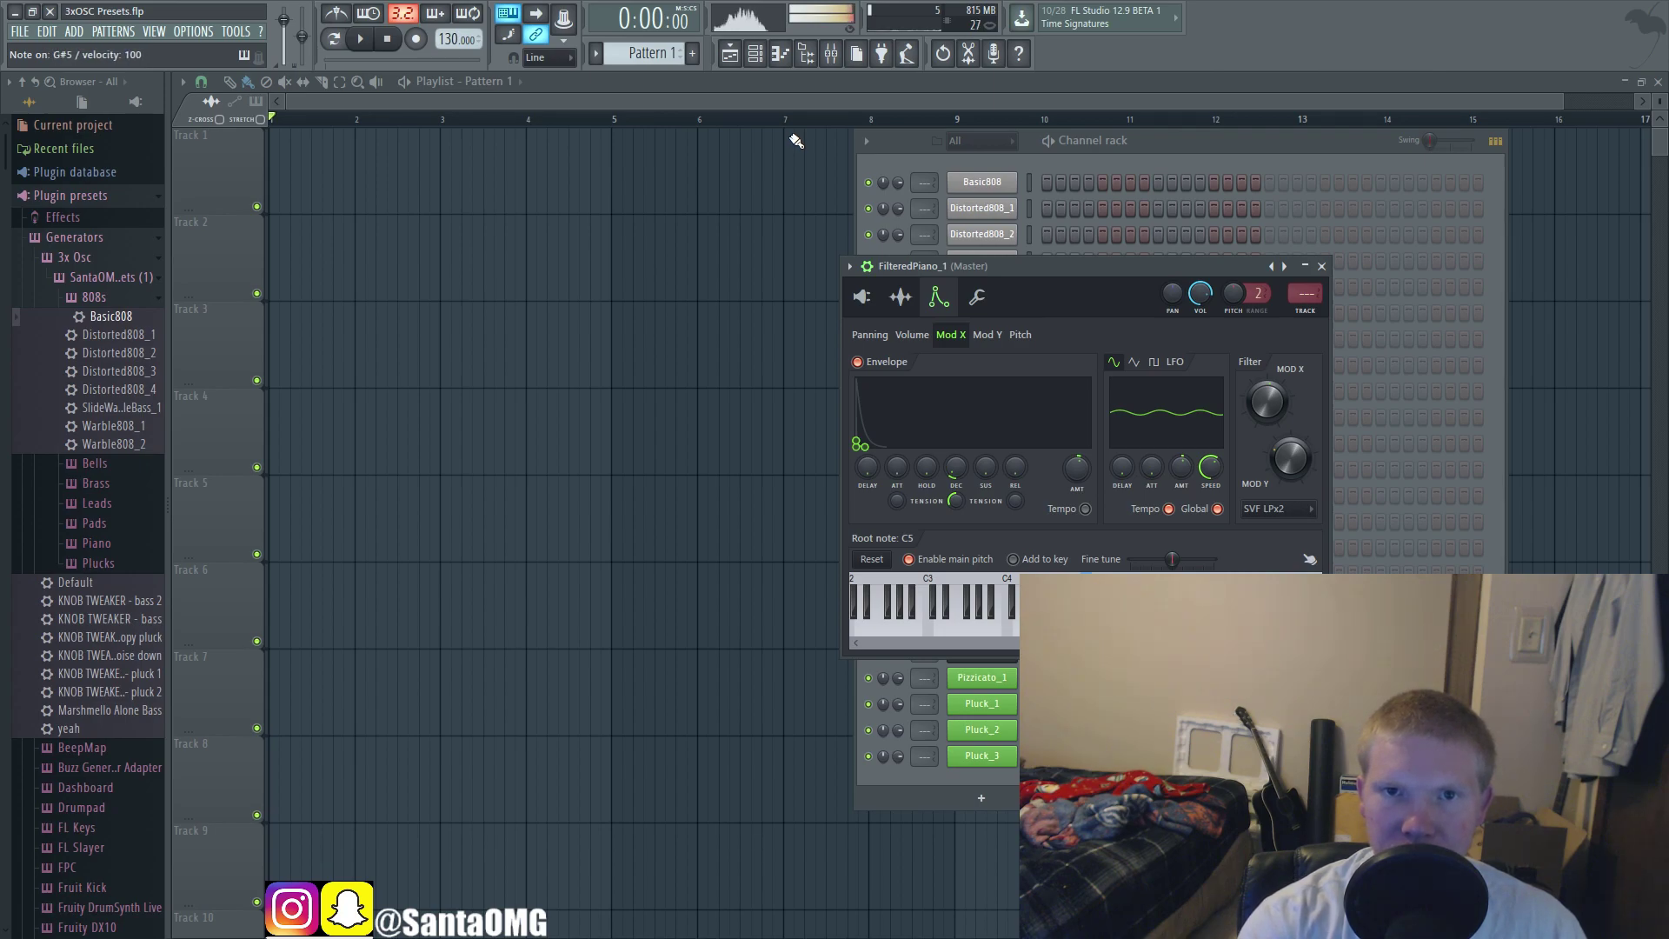
click(913, 334)
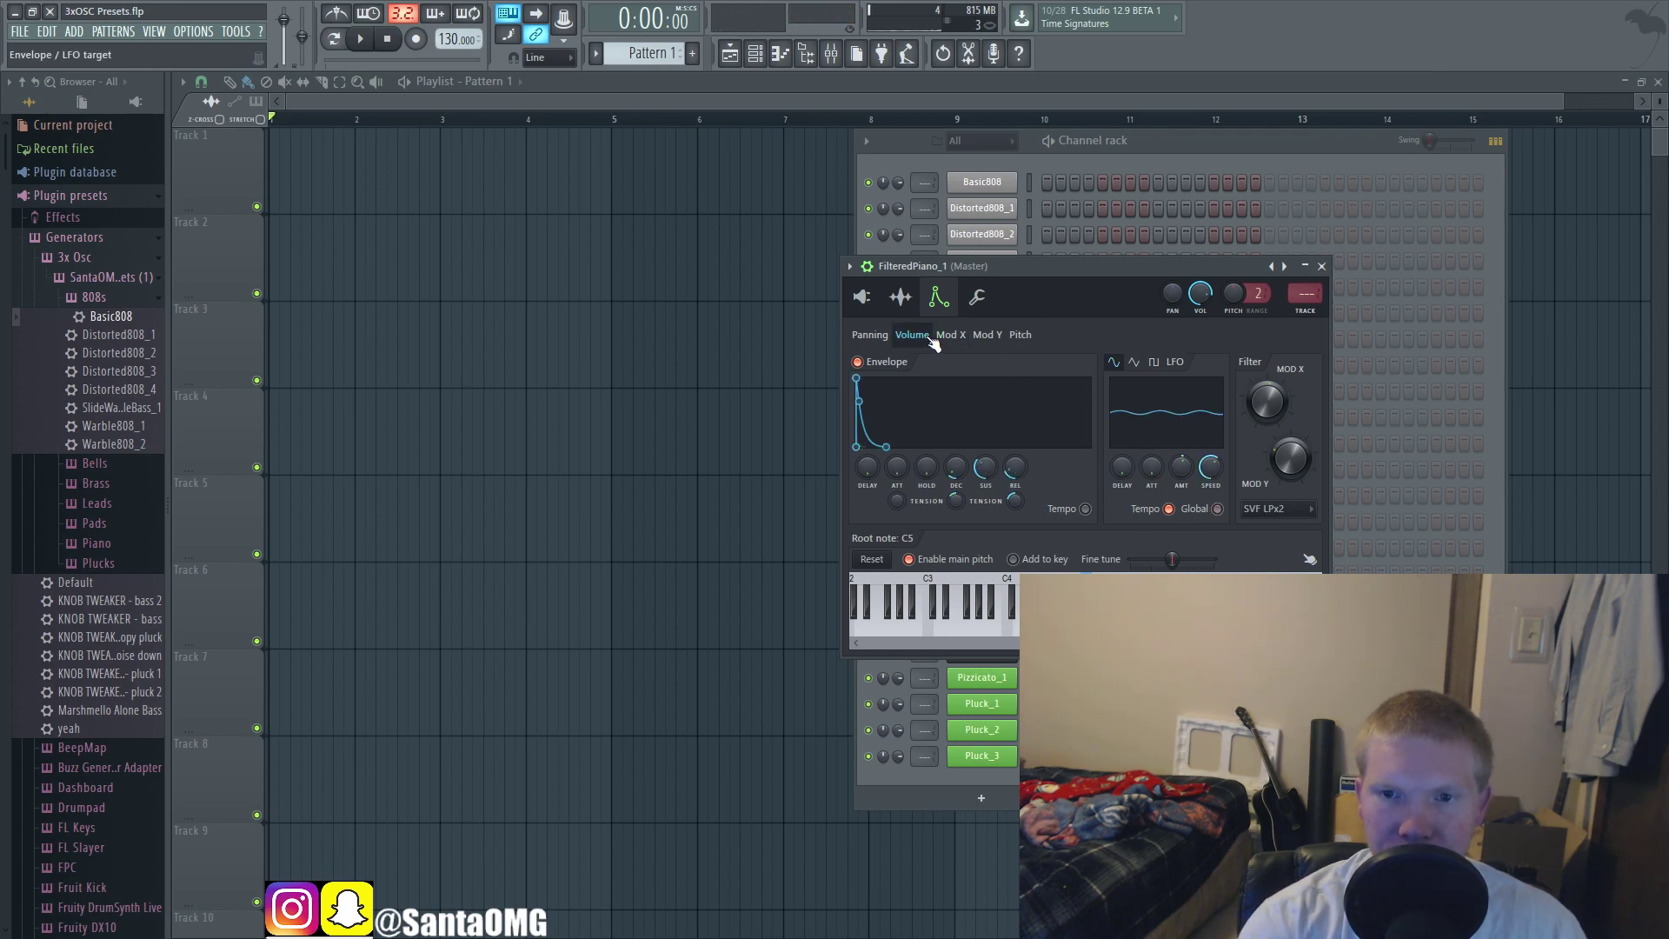
Step: Switch the Global option of FilteredPiano_1's volume LFO off and back on, playing notes to compare the sound
click(1218, 509)
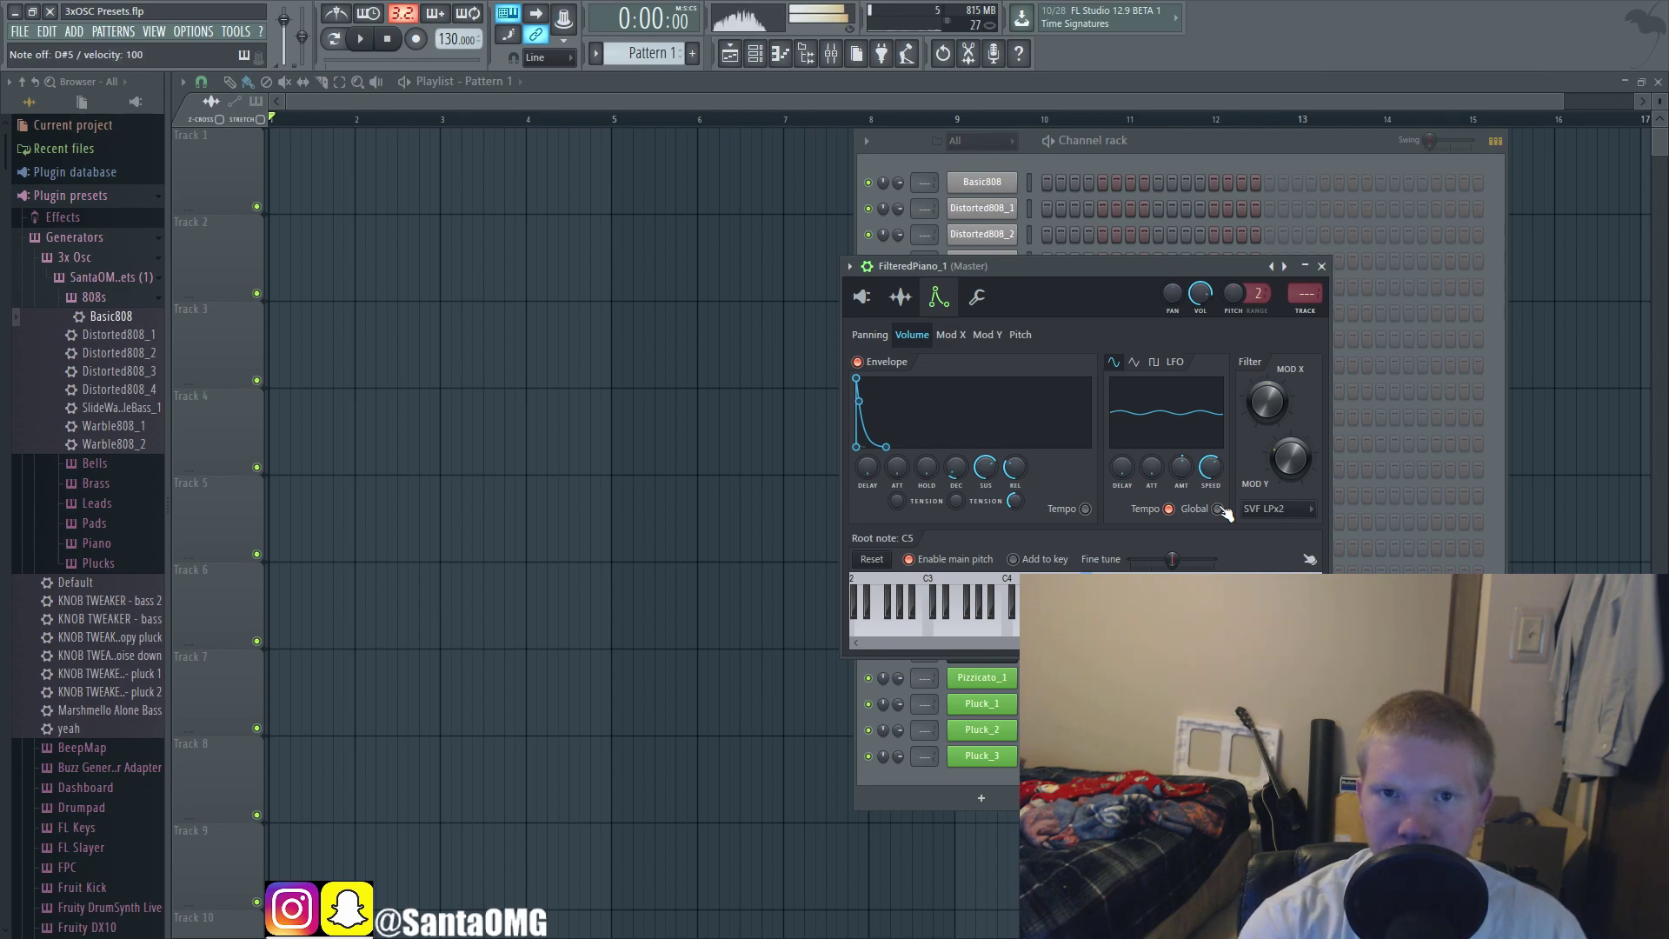
click(949, 334)
click(912, 335)
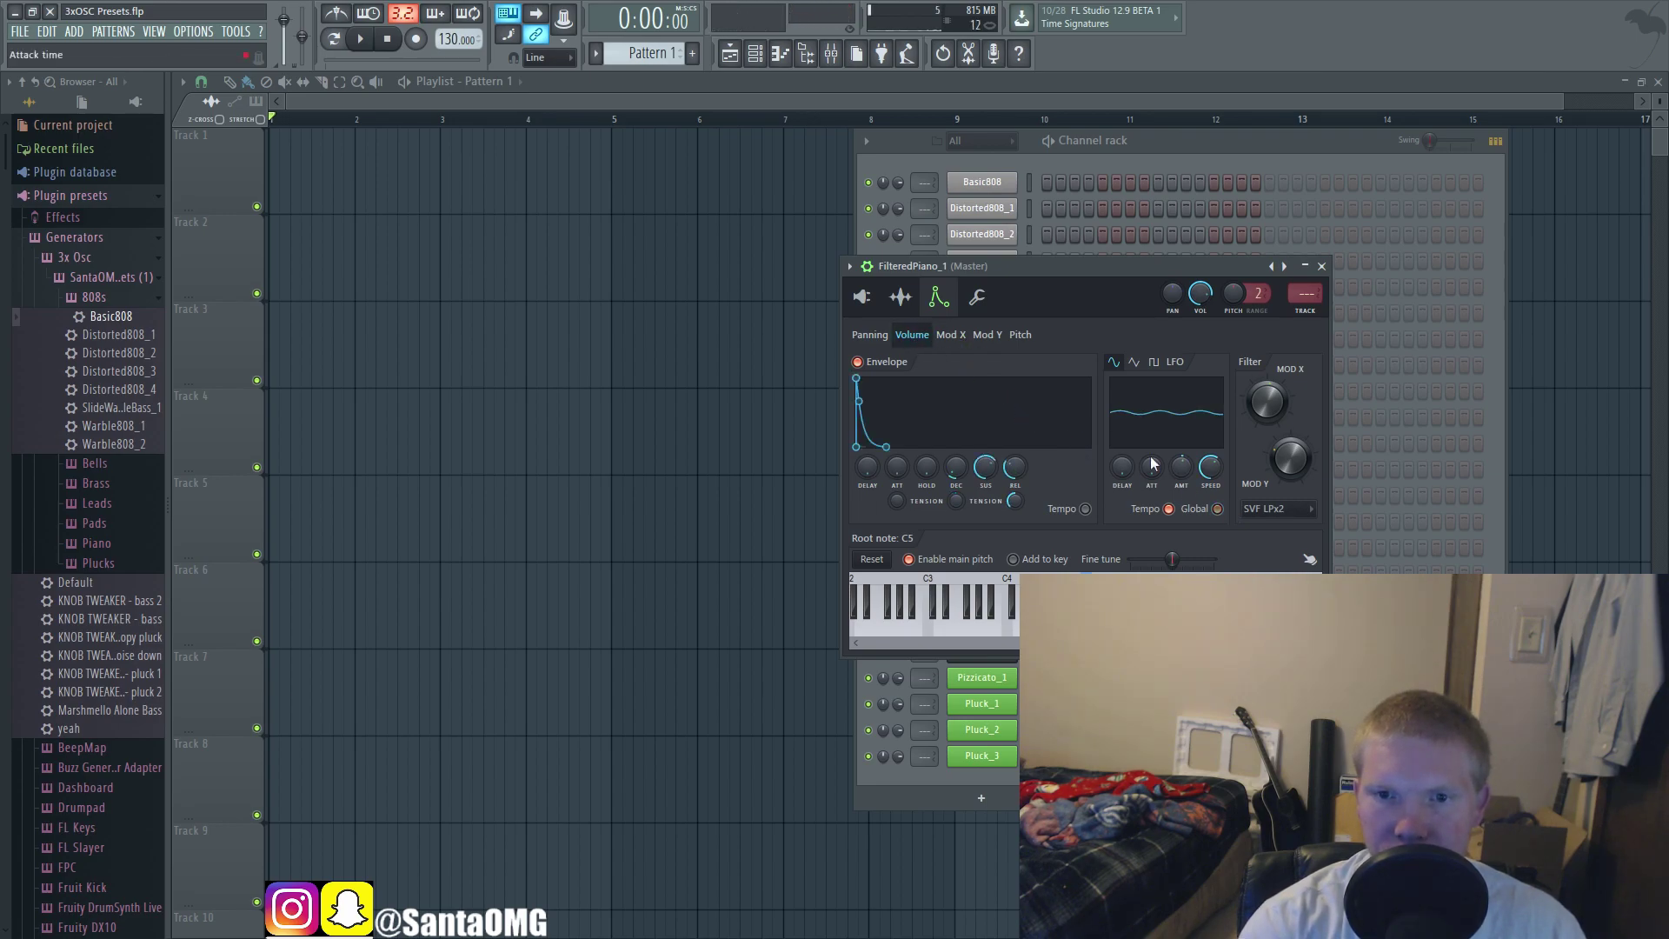
click(1218, 510)
key(b)
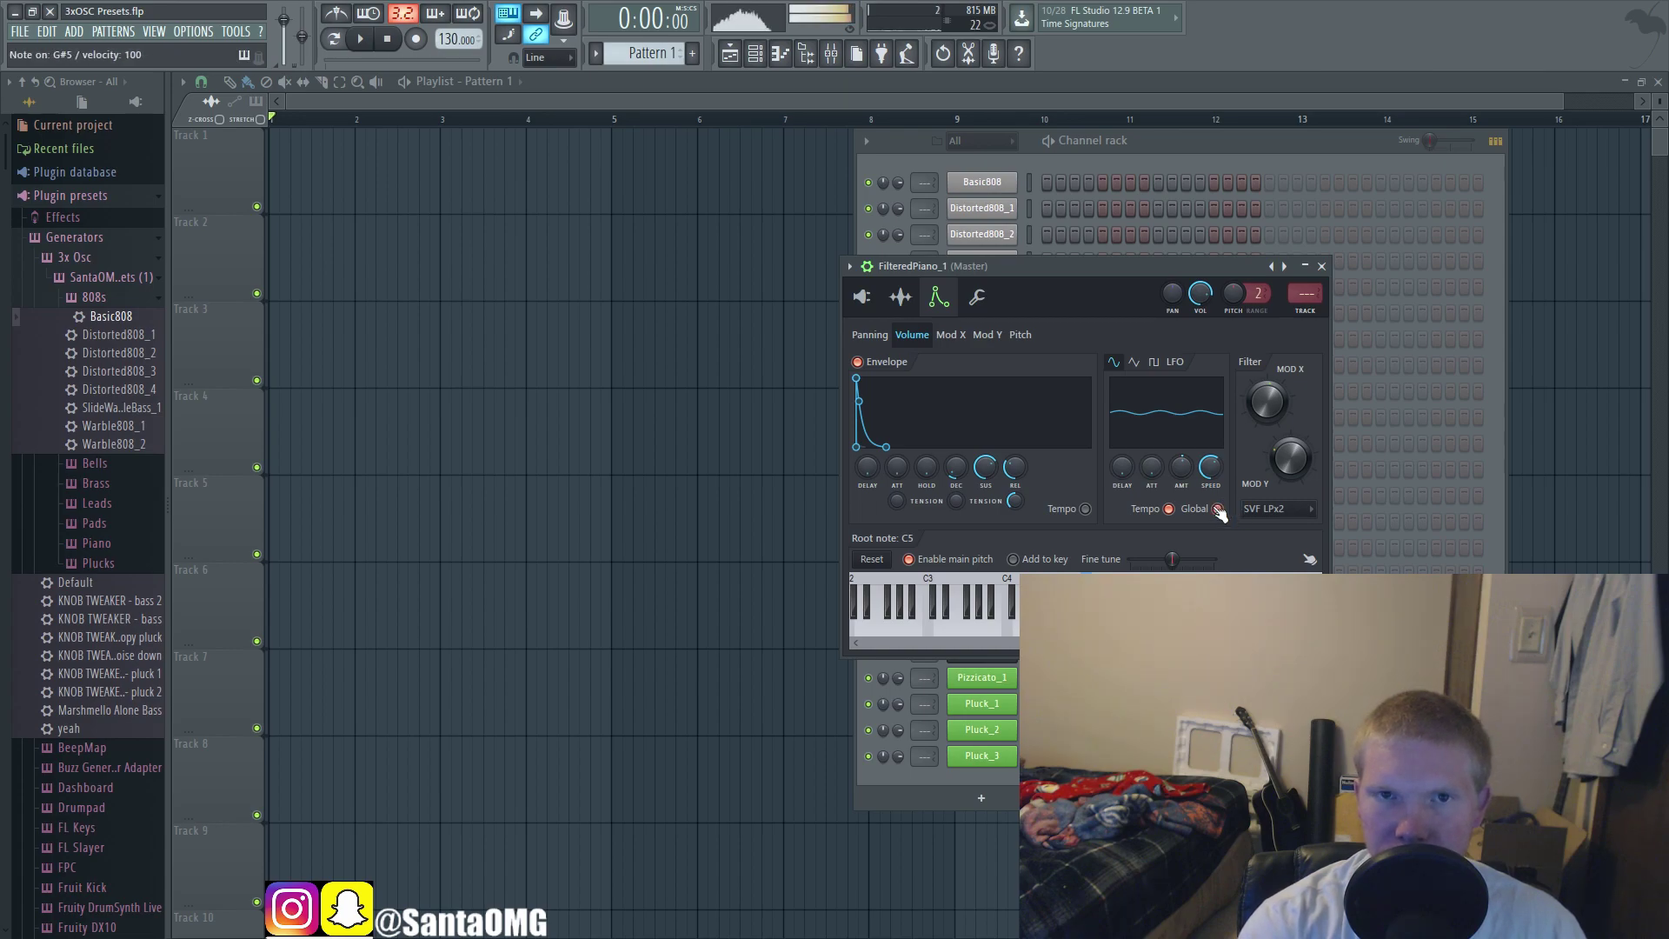
key(b)
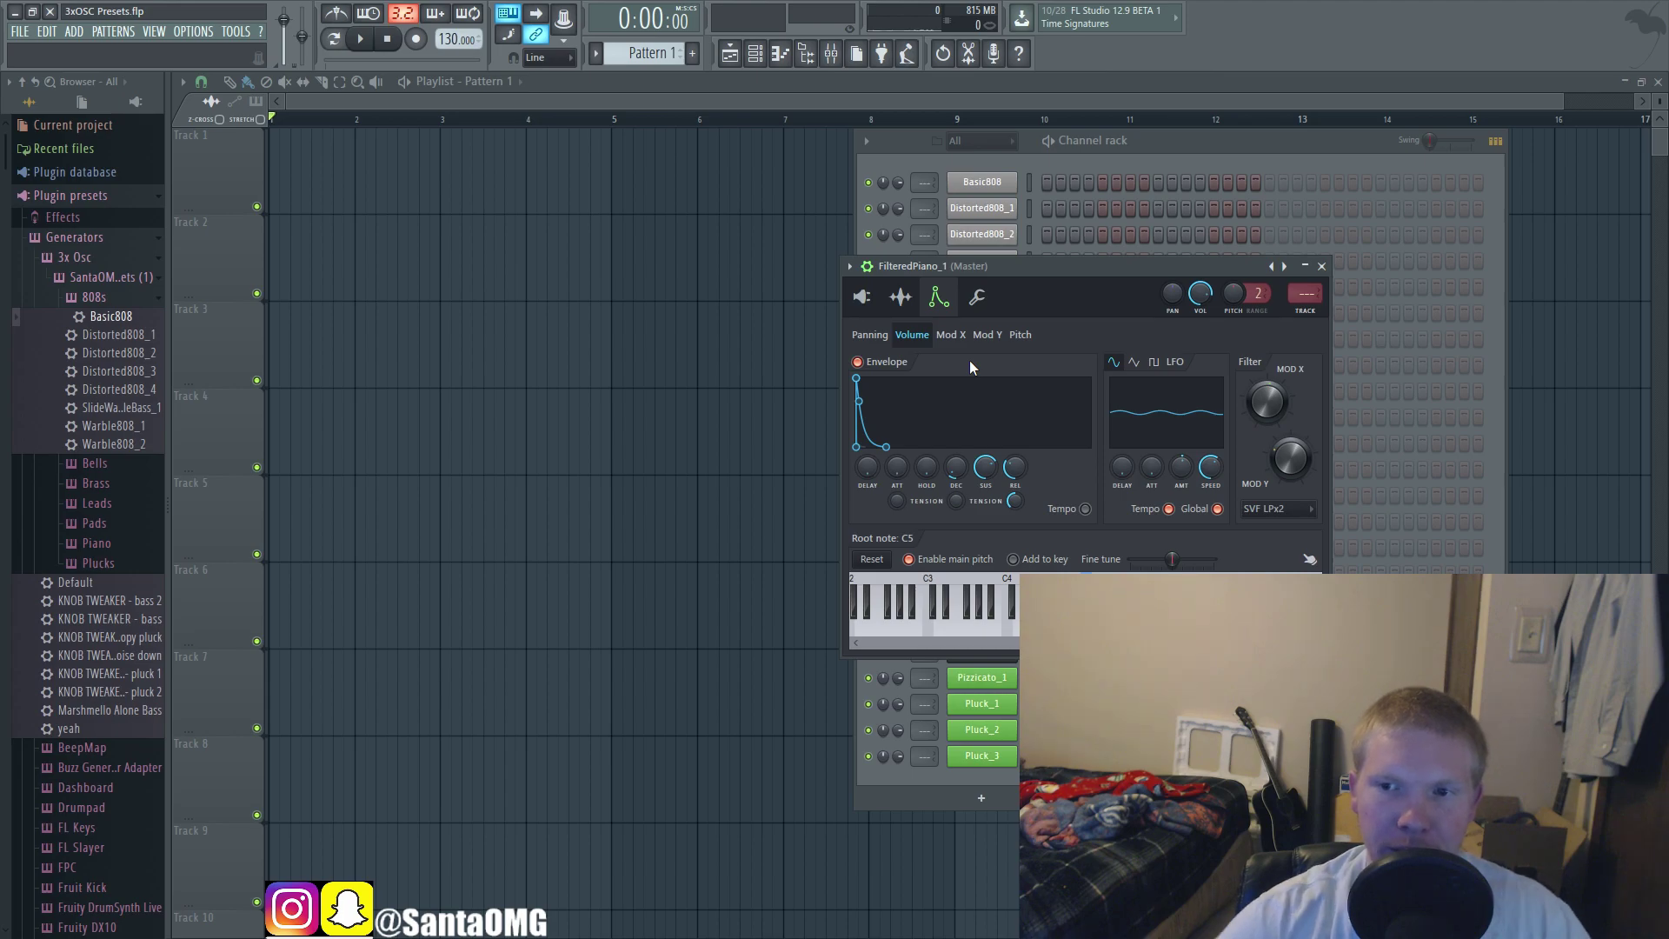
Step: Move the FilteredPiano_1 window aside, open Pizzicato_1 and audition it with a few notes
drag(1034, 263, 1251, 263)
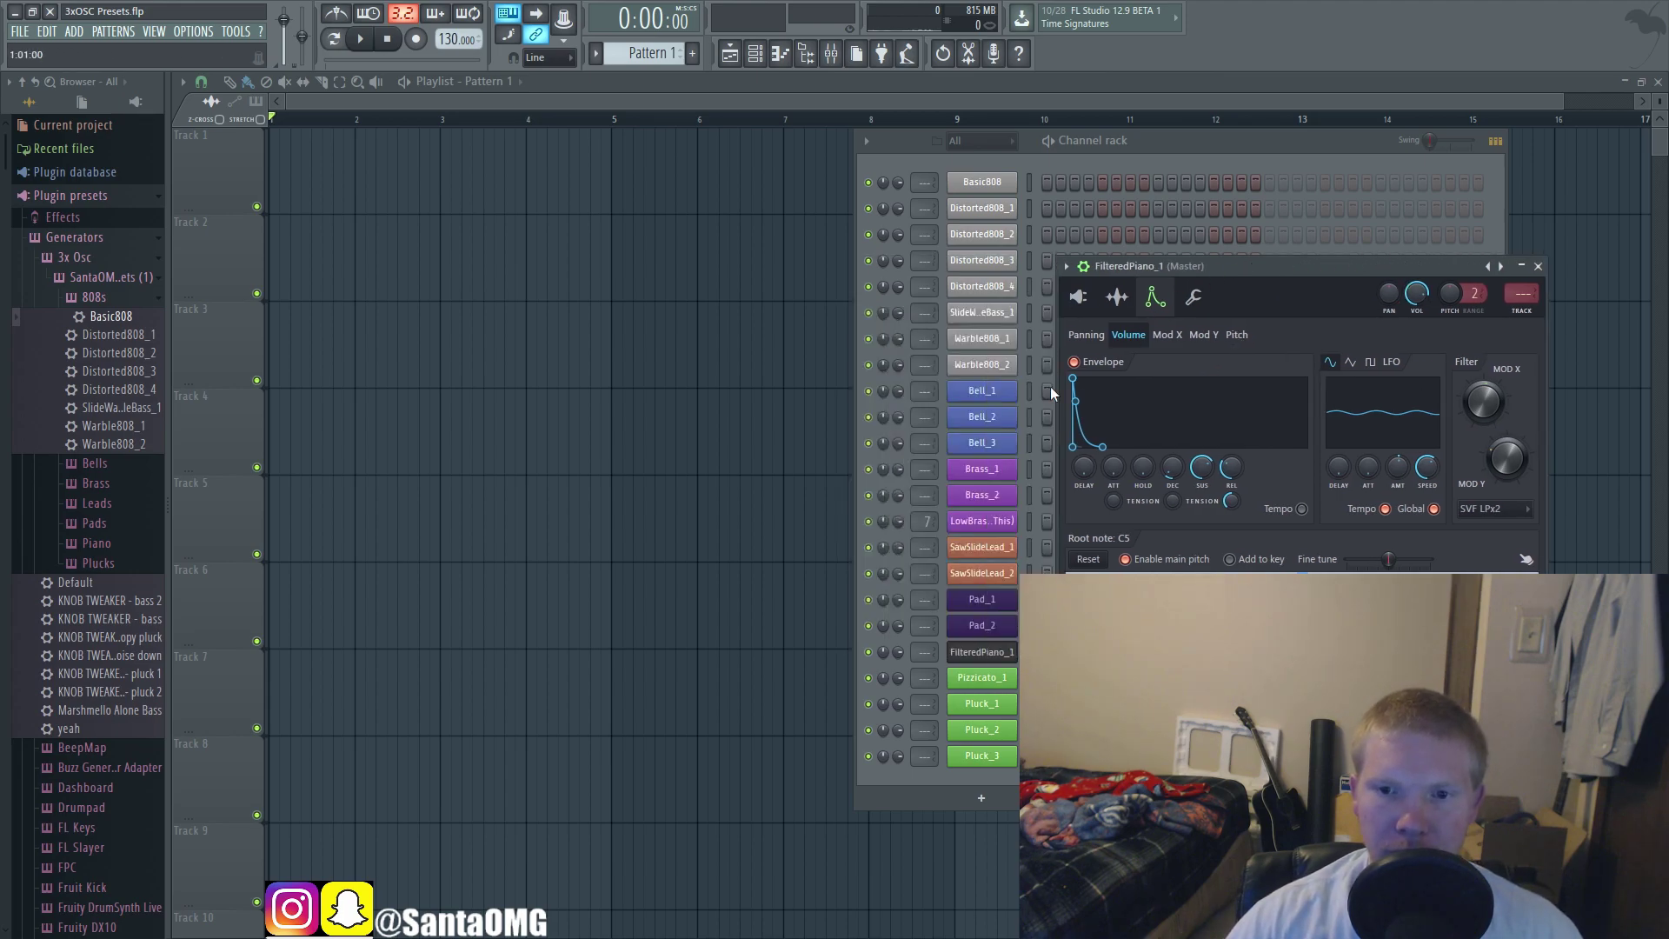
click(981, 676)
drag(423, 162, 805, 191)
key(g)
key(x)
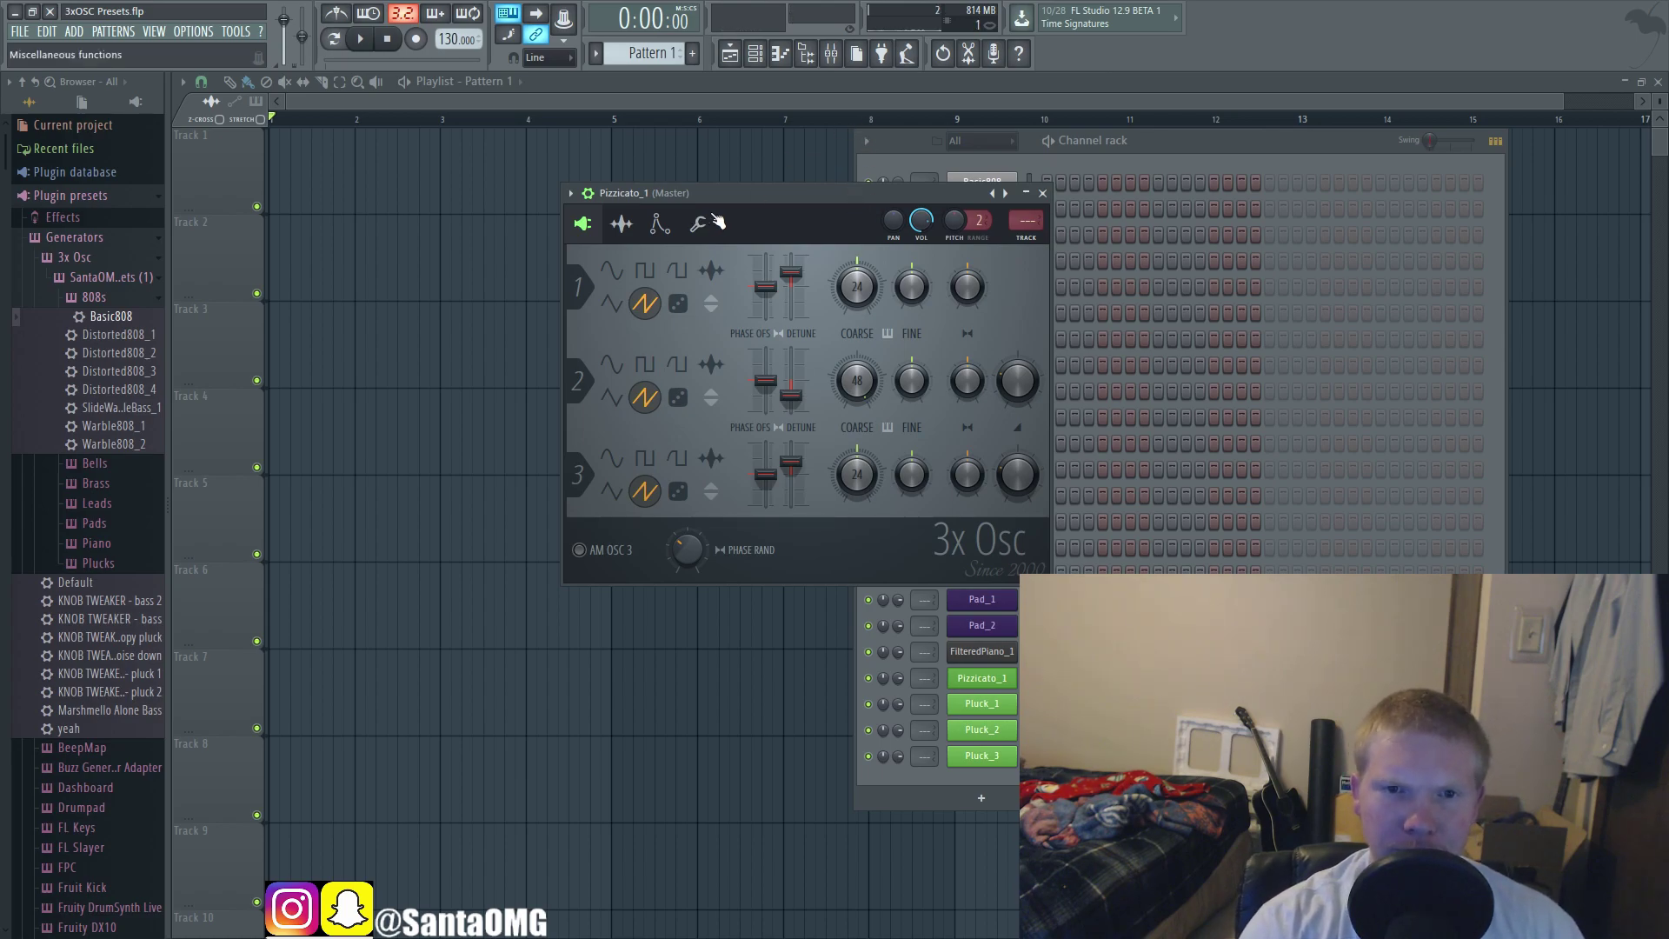
Step: Review Pizzicato_1's Volume, Mod X and Pitch envelopes
click(660, 224)
click(742, 262)
click(634, 261)
click(742, 262)
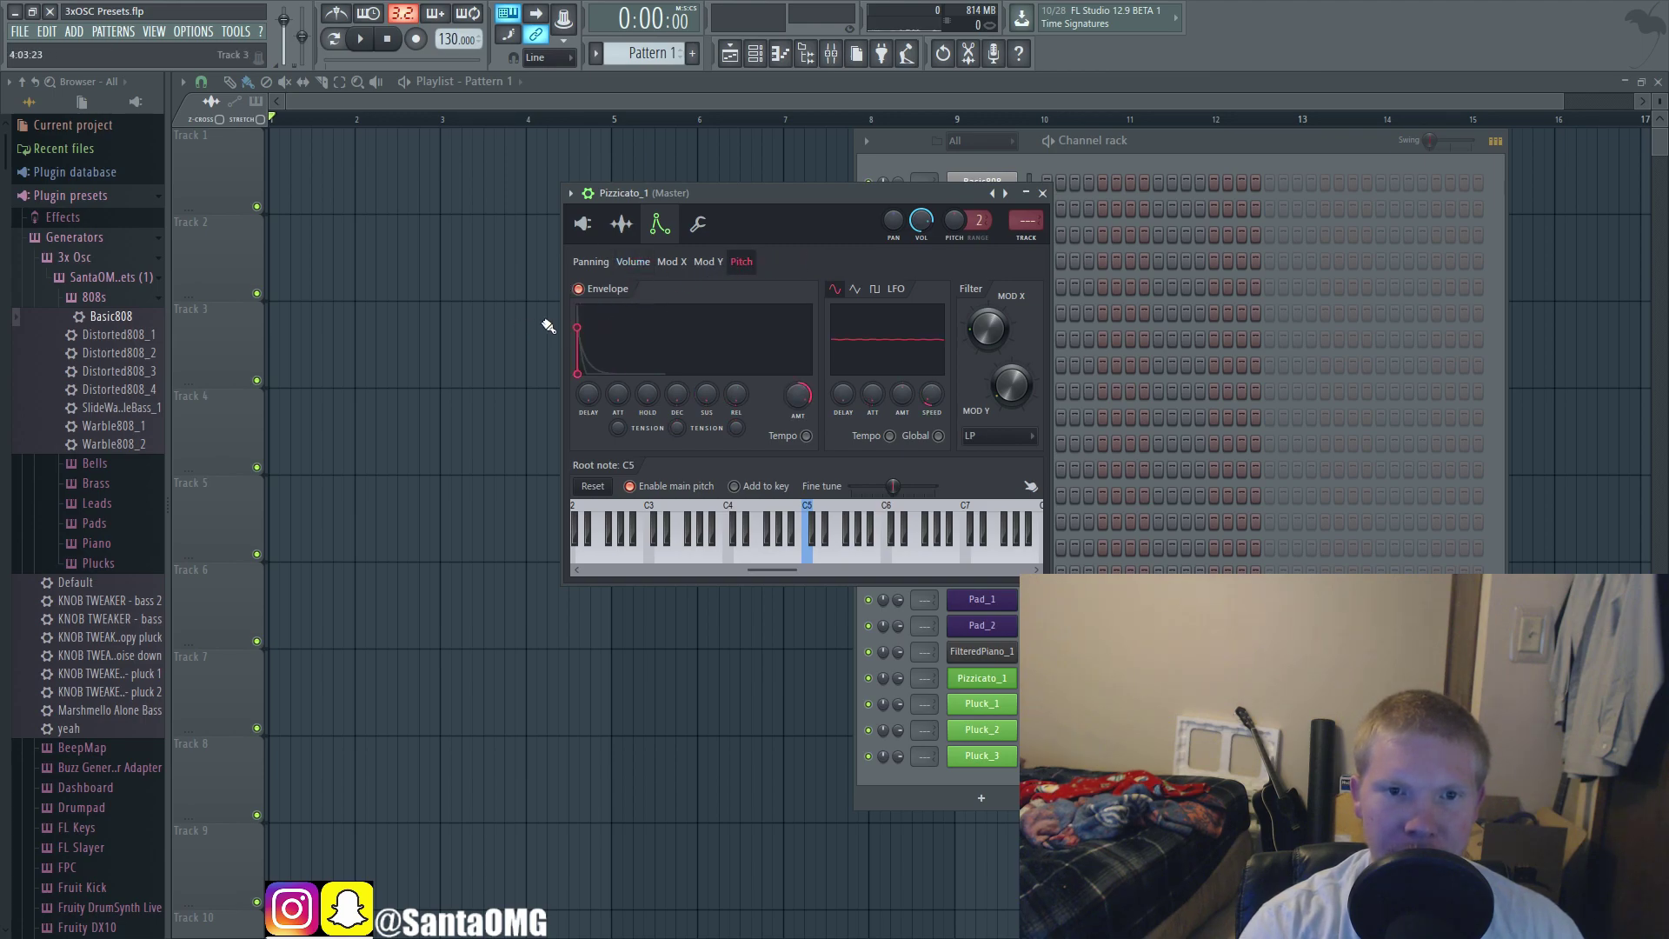
click(627, 266)
click(676, 264)
click(637, 264)
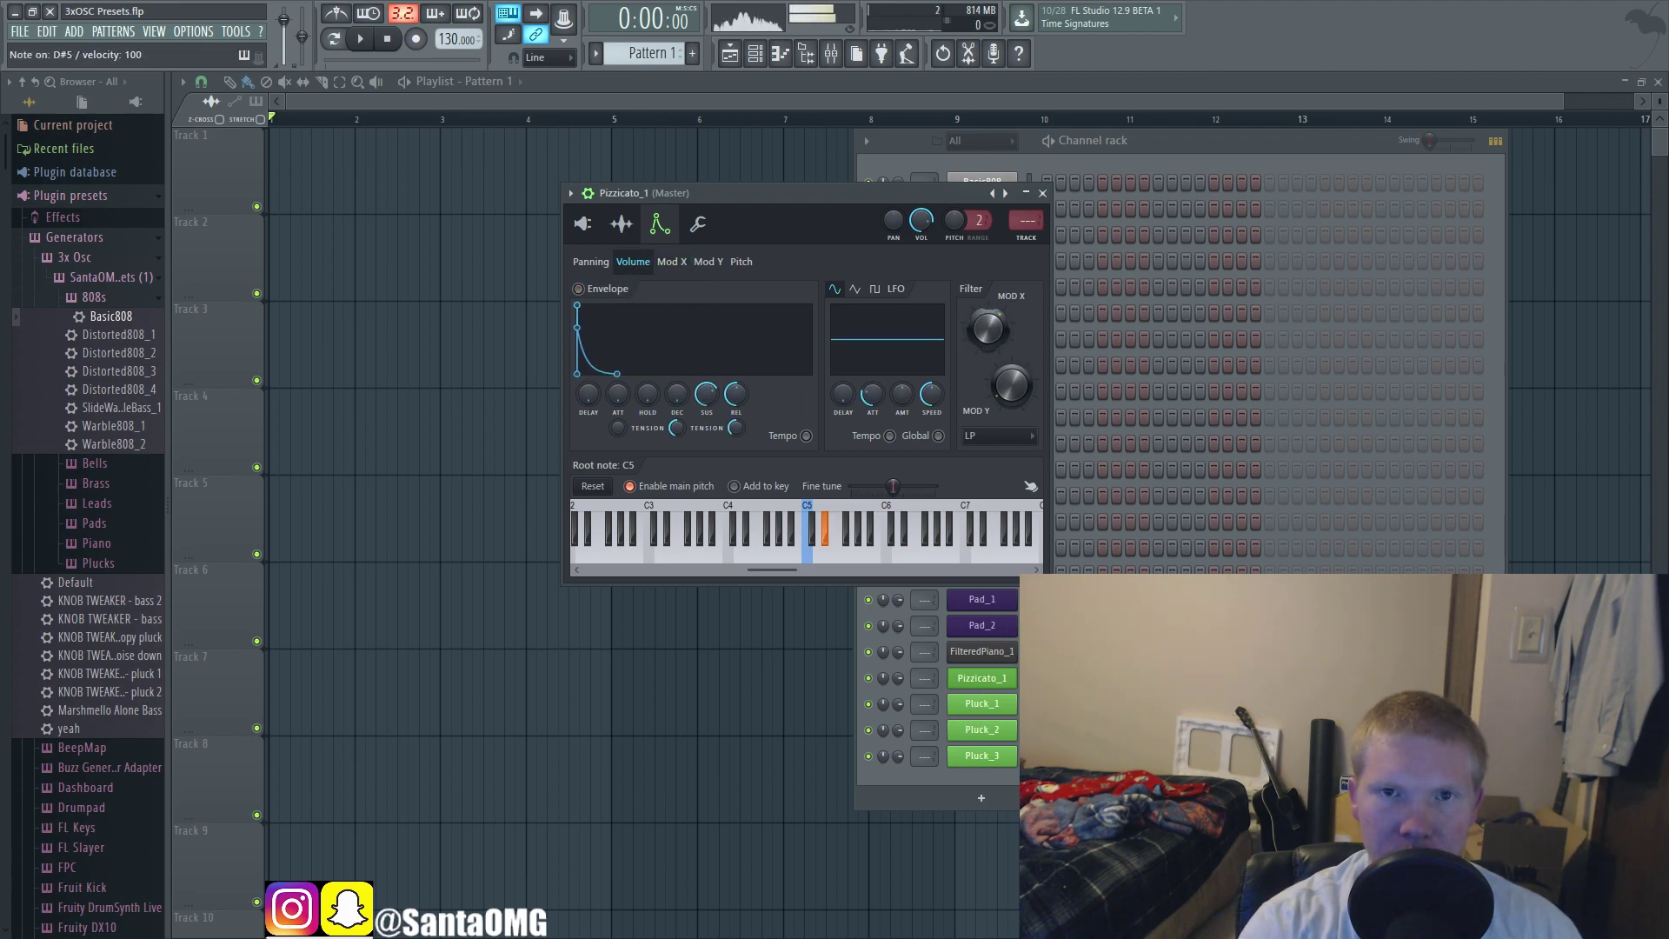
Step: Toggle Pizzicato_1's volume envelope for comparison, audition it with the Mod X envelope shown, and close the preset
click(583, 289)
key(d)
click(682, 267)
key(d)
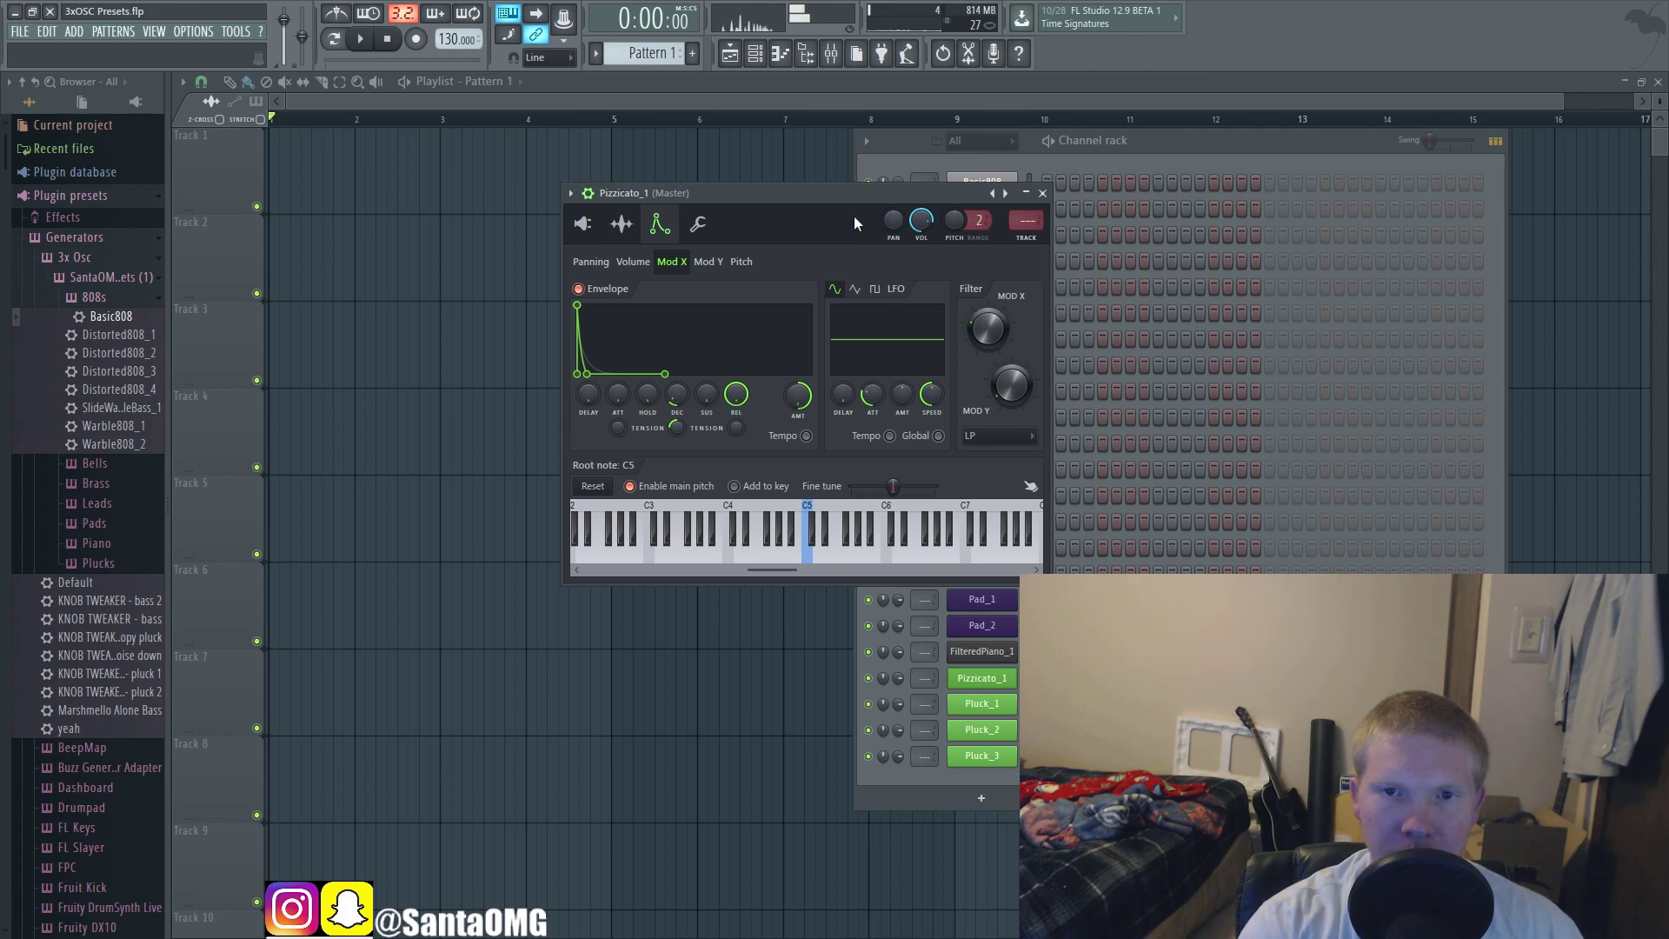
drag(942, 200, 1102, 191)
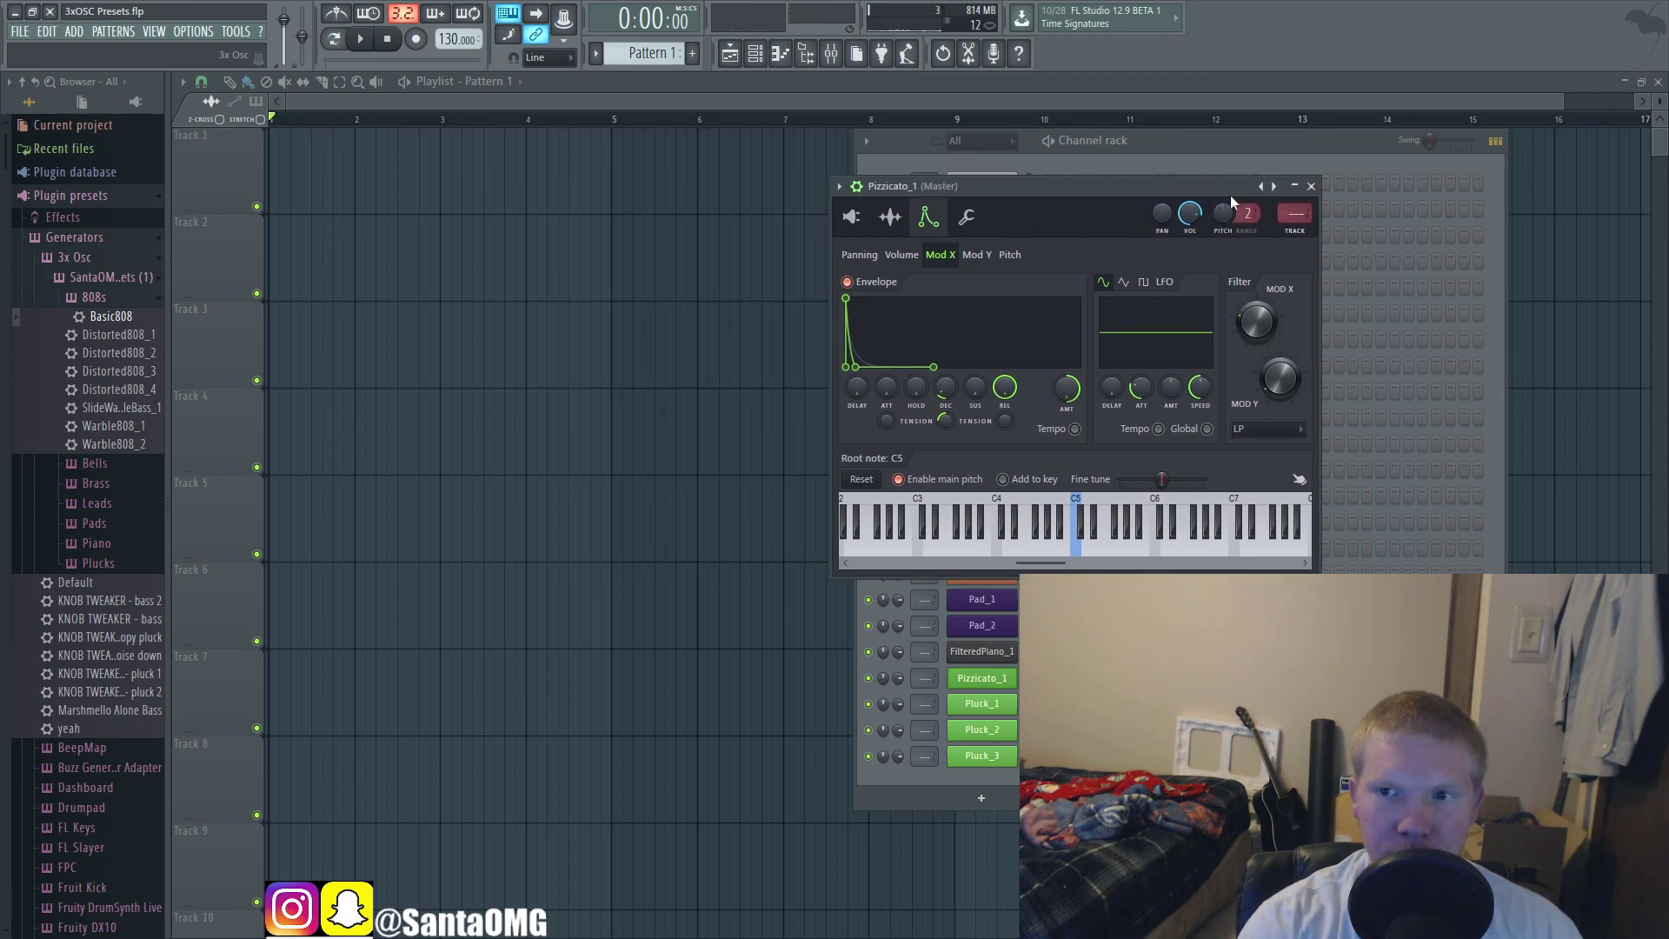
click(1311, 186)
Step: Open Pluck_1, review its Volume, Mod X and Pitch envelopes, and close it
click(981, 703)
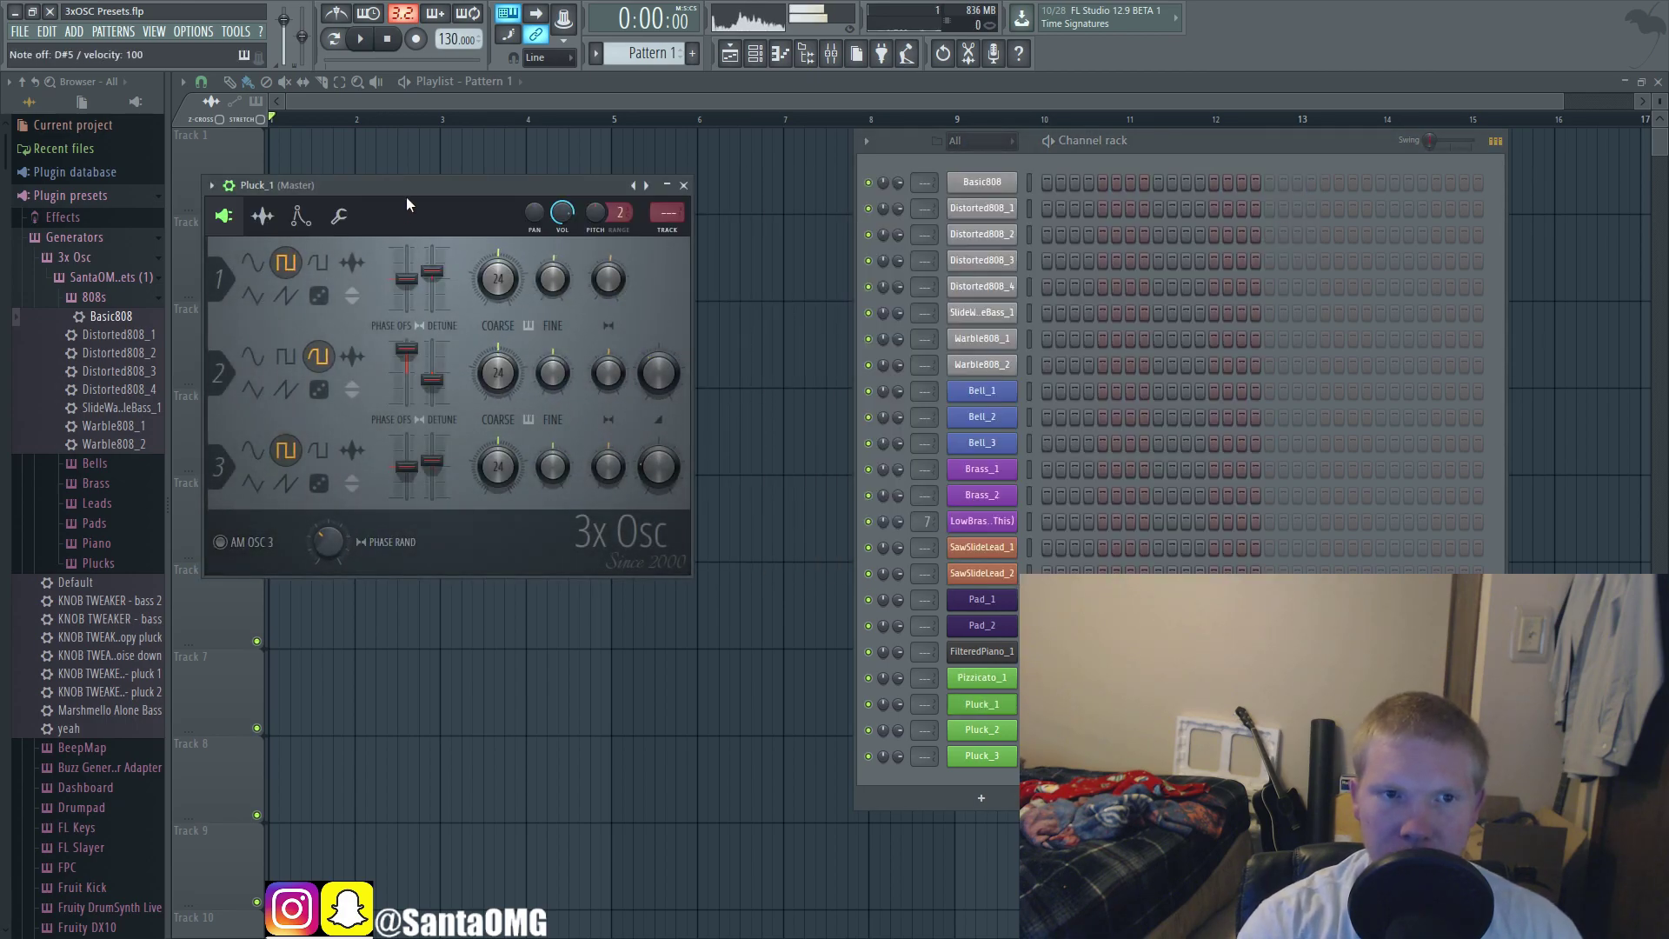
drag(405, 185, 711, 249)
click(607, 280)
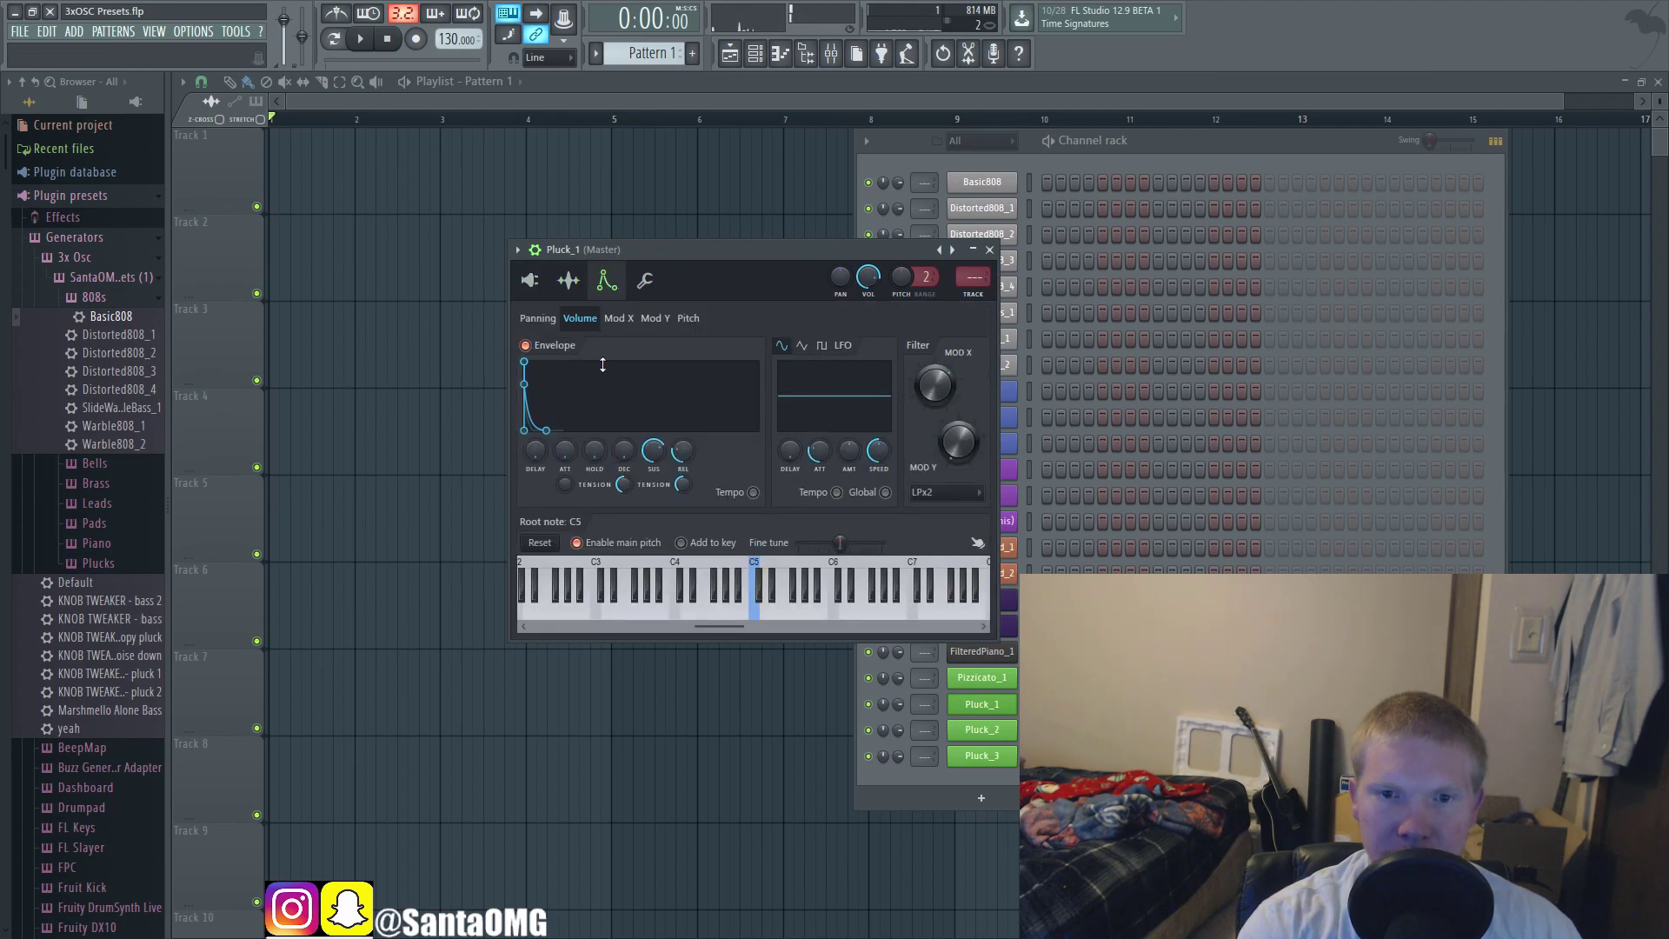
click(619, 318)
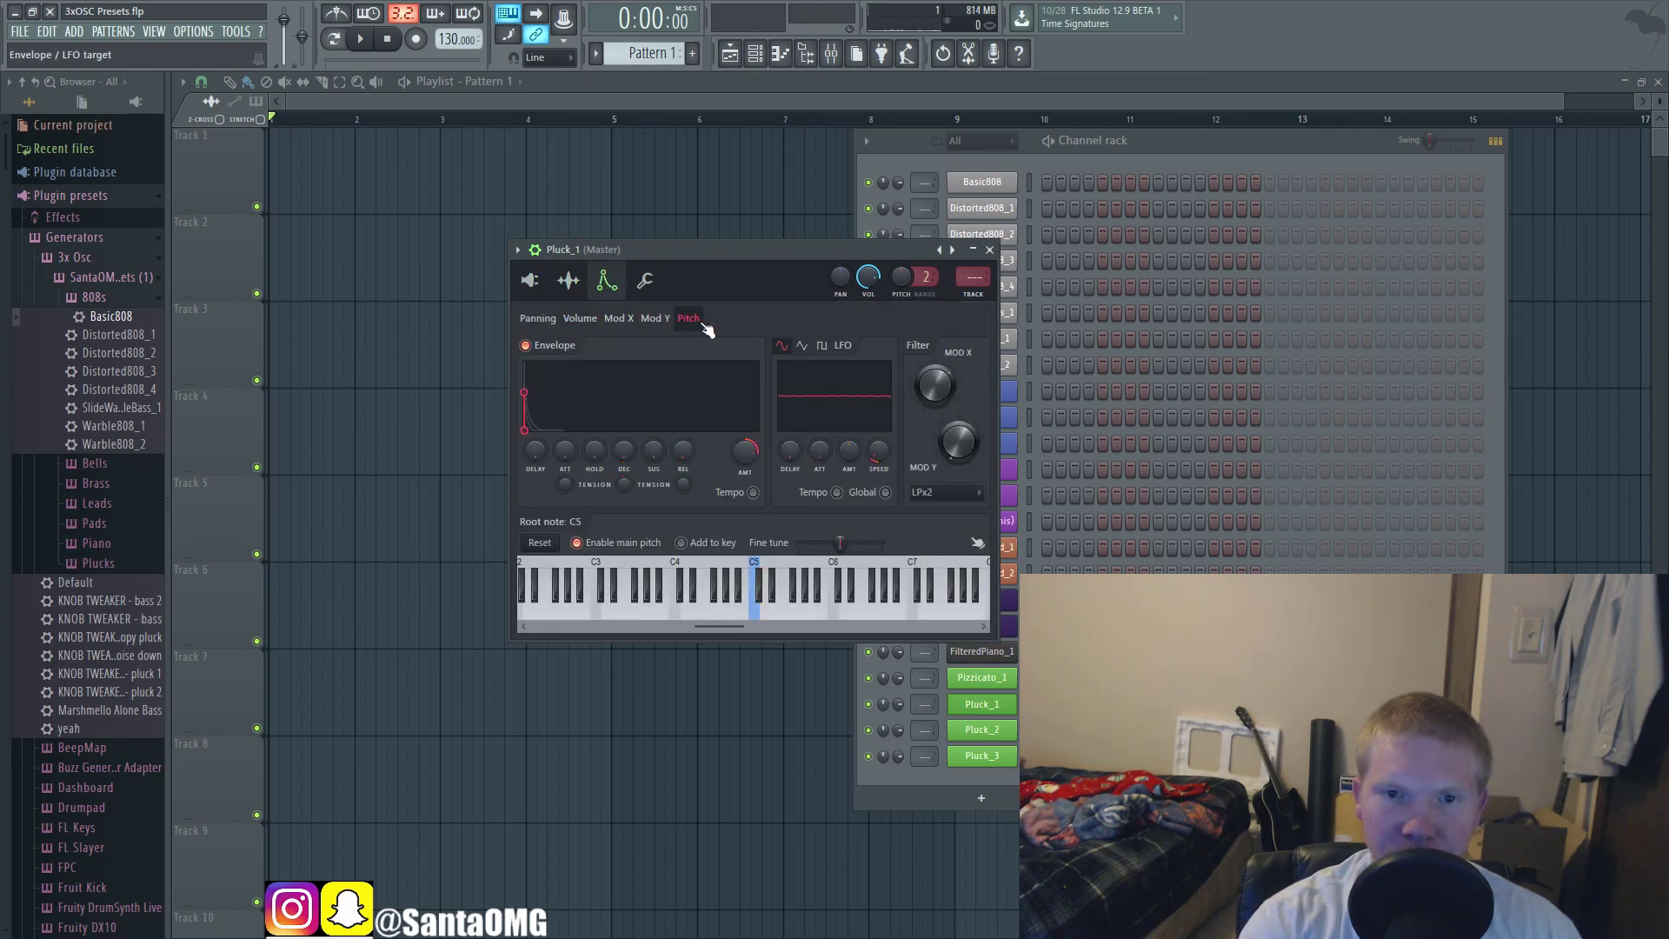
click(989, 250)
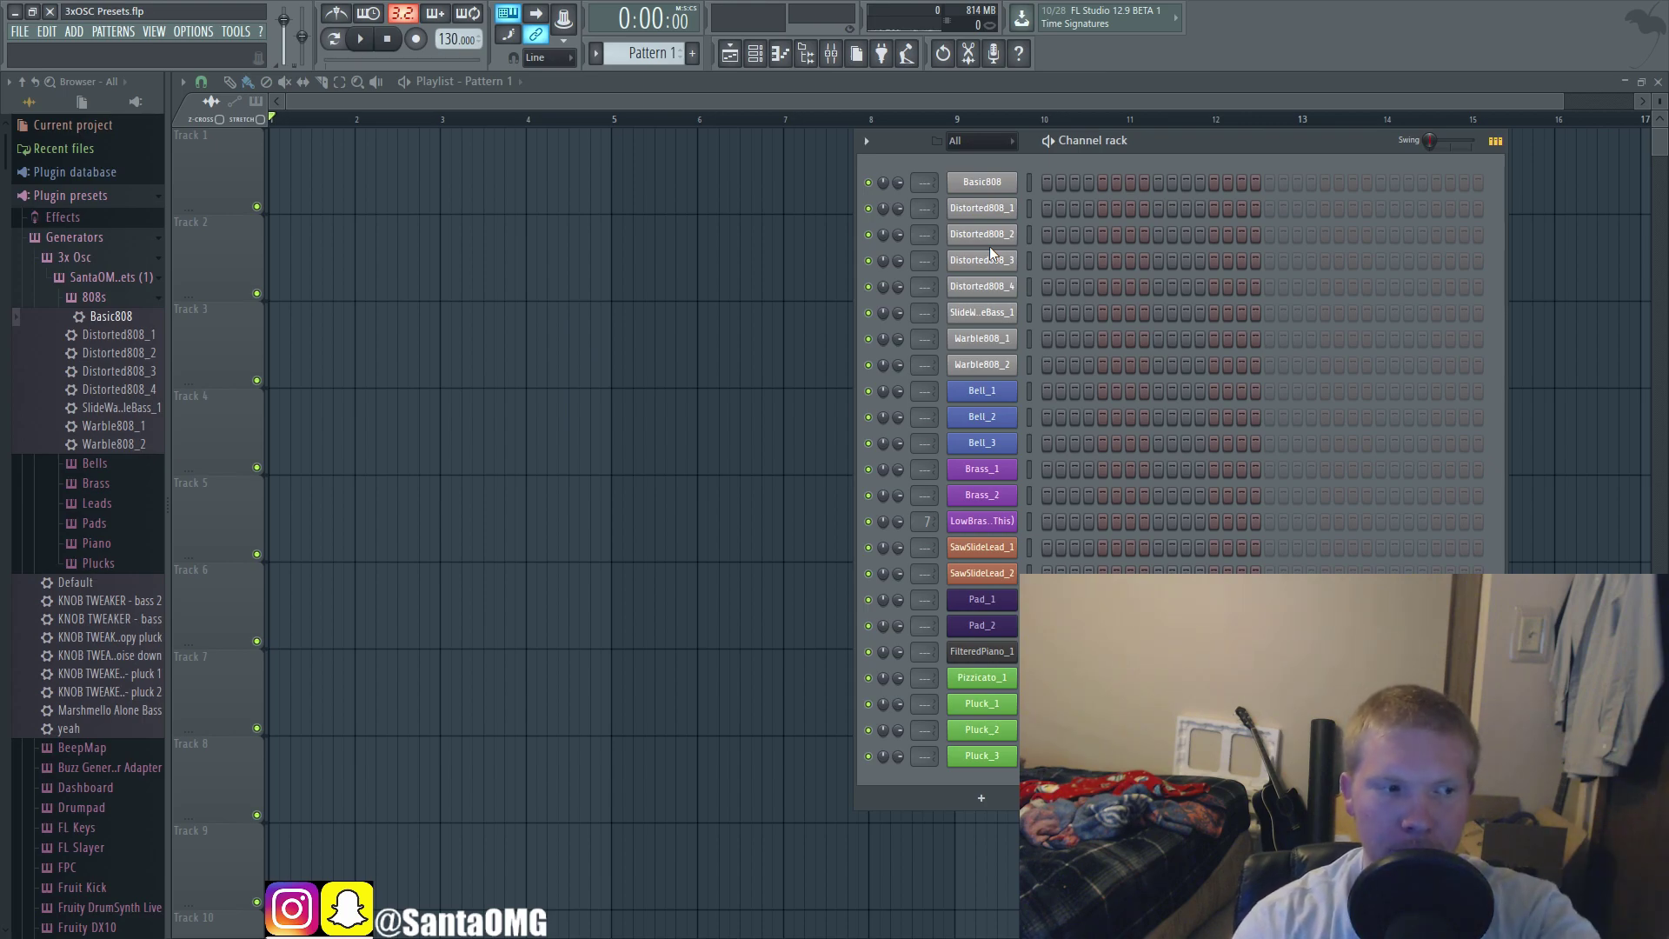
Step: Open Pluck_2, review its volume envelope, filter and oscillator settings, and close it
click(995, 730)
click(324, 240)
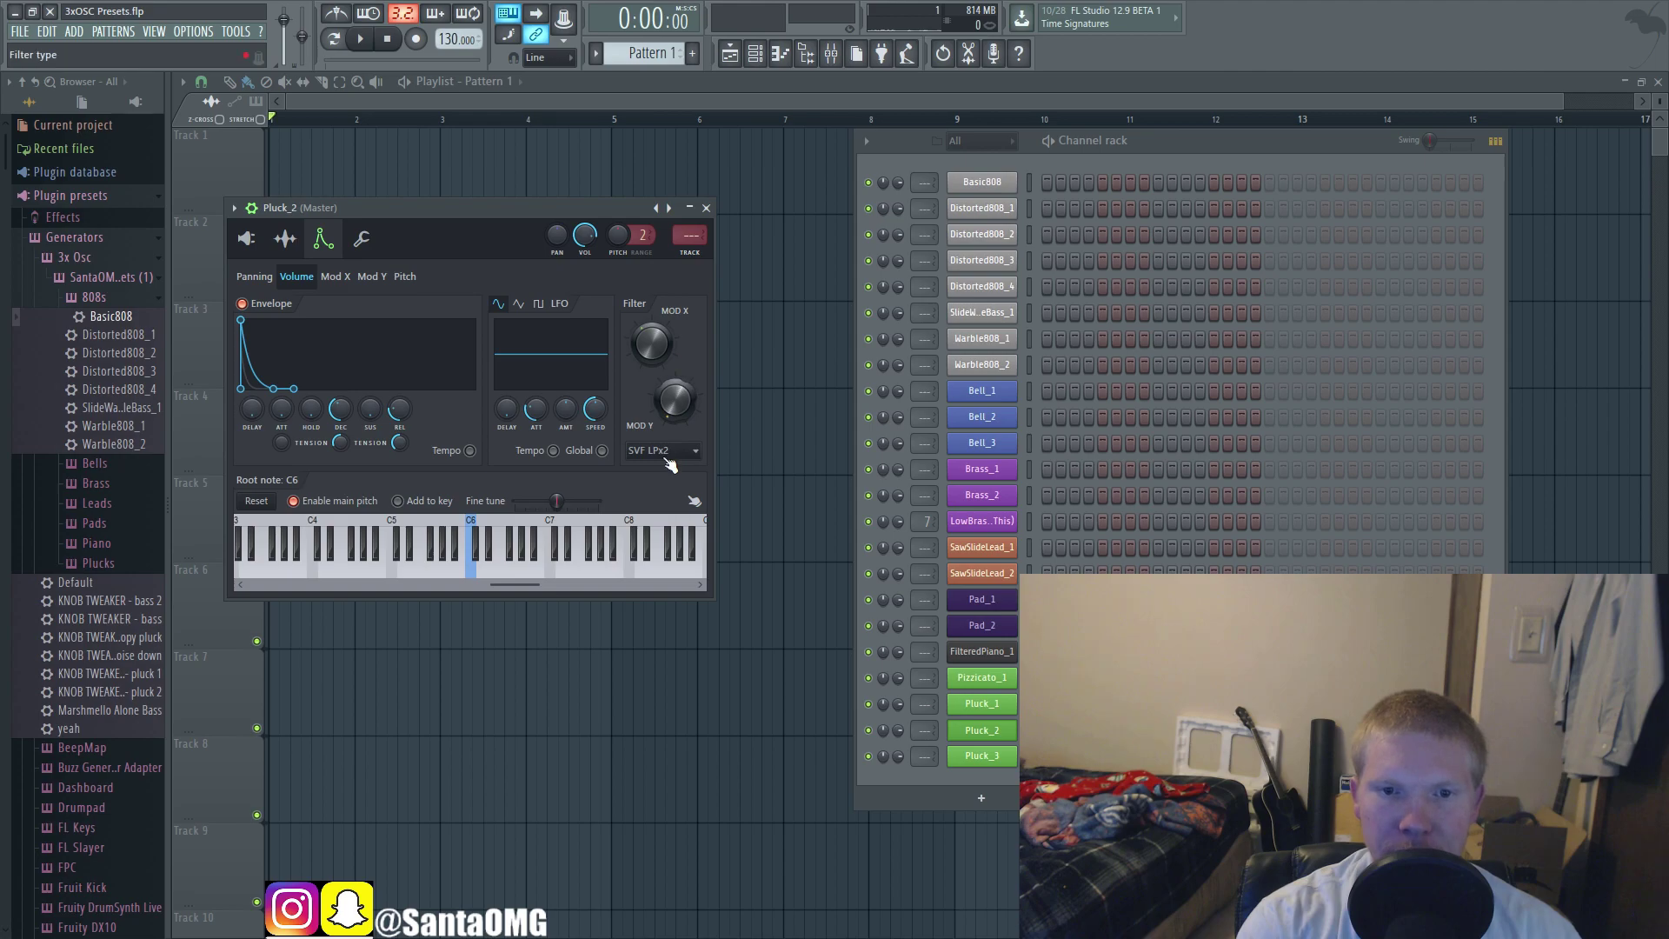
scroll(643, 235, down, 1)
drag(447, 207, 1322, 195)
click(1121, 227)
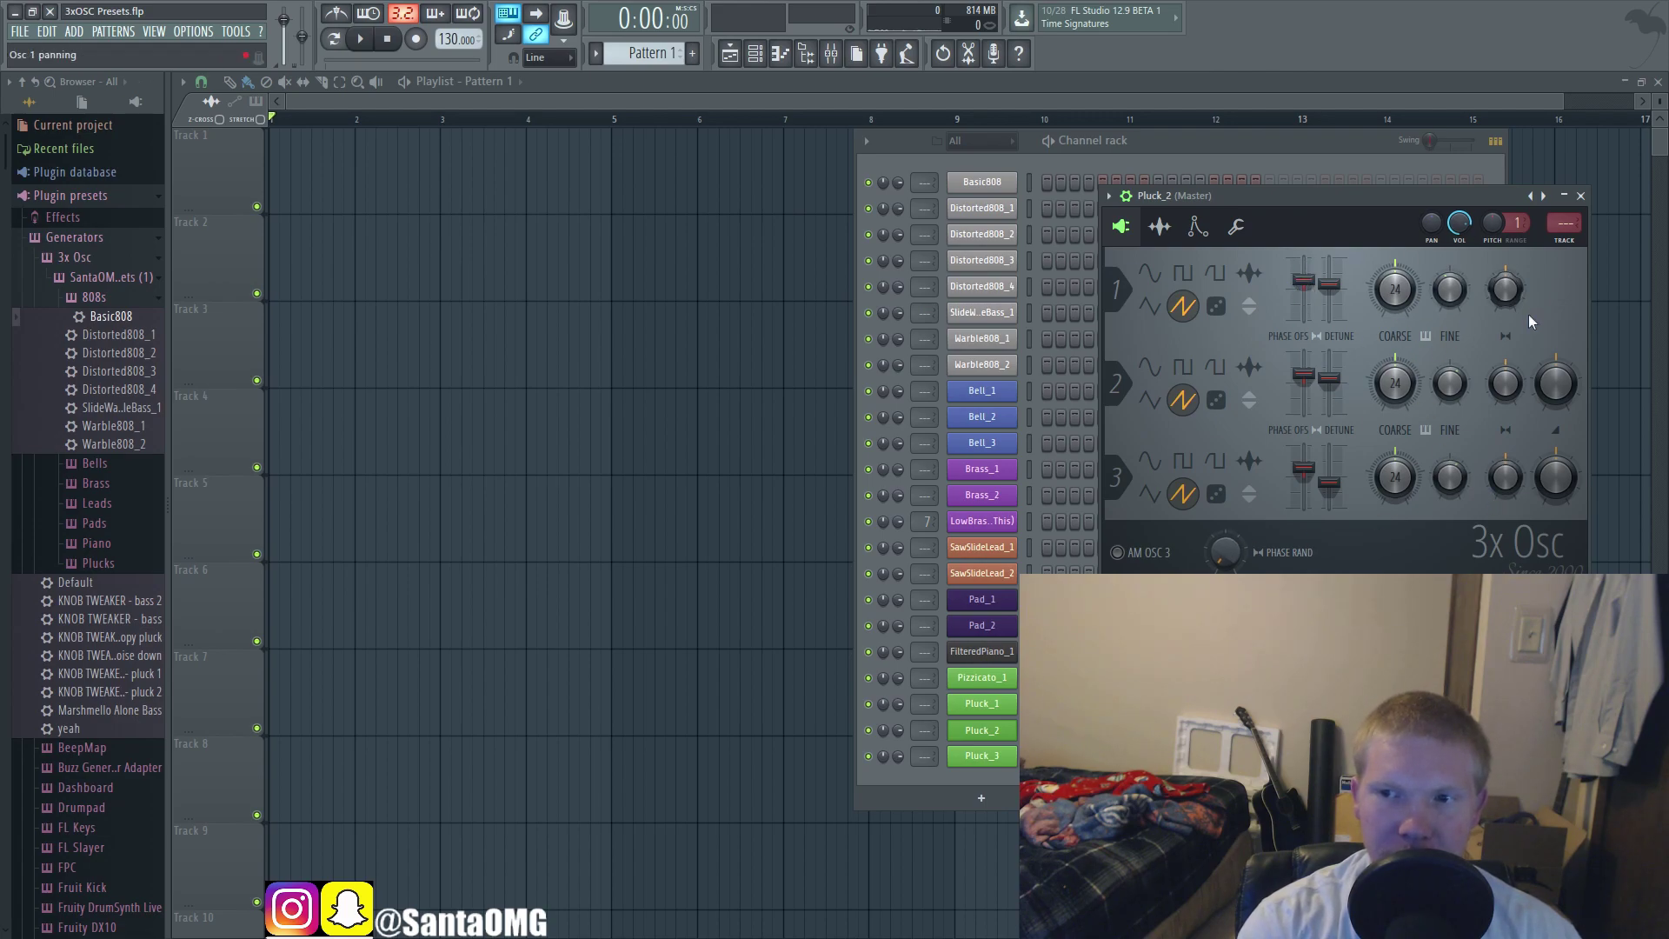
click(1581, 197)
Step: Open Pluck_3, audition it with repeated notes while its volume envelope is shown, and close it
click(982, 755)
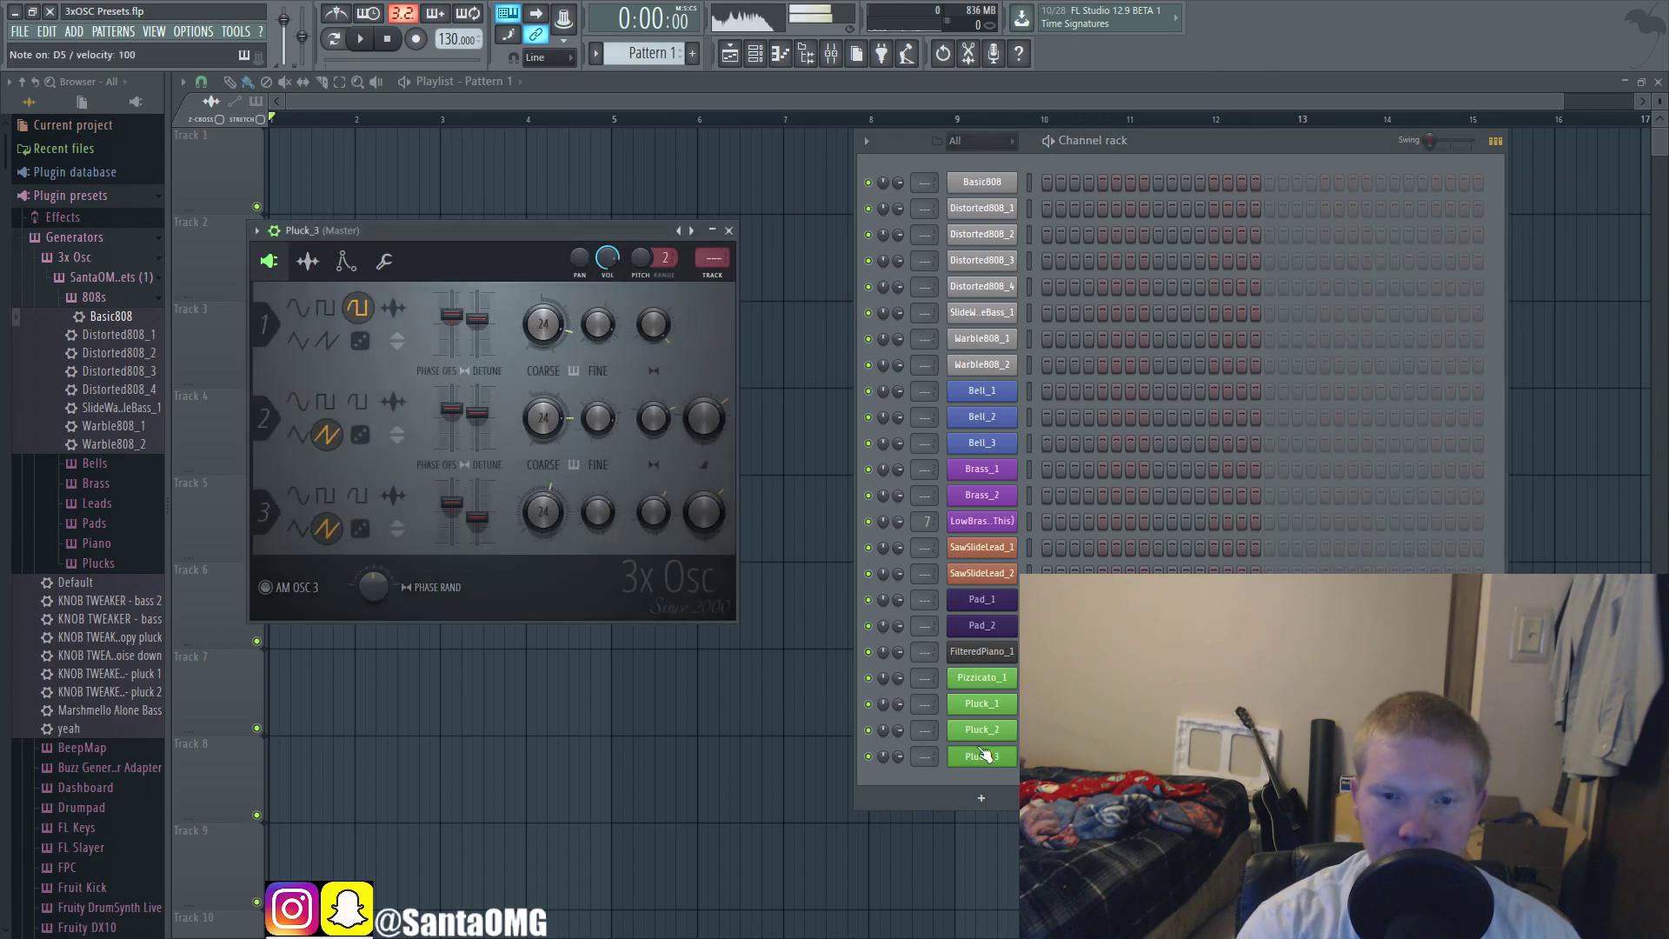
drag(534, 232, 752, 241)
click(525, 268)
click(563, 269)
key(3)
key(3)
key(3)
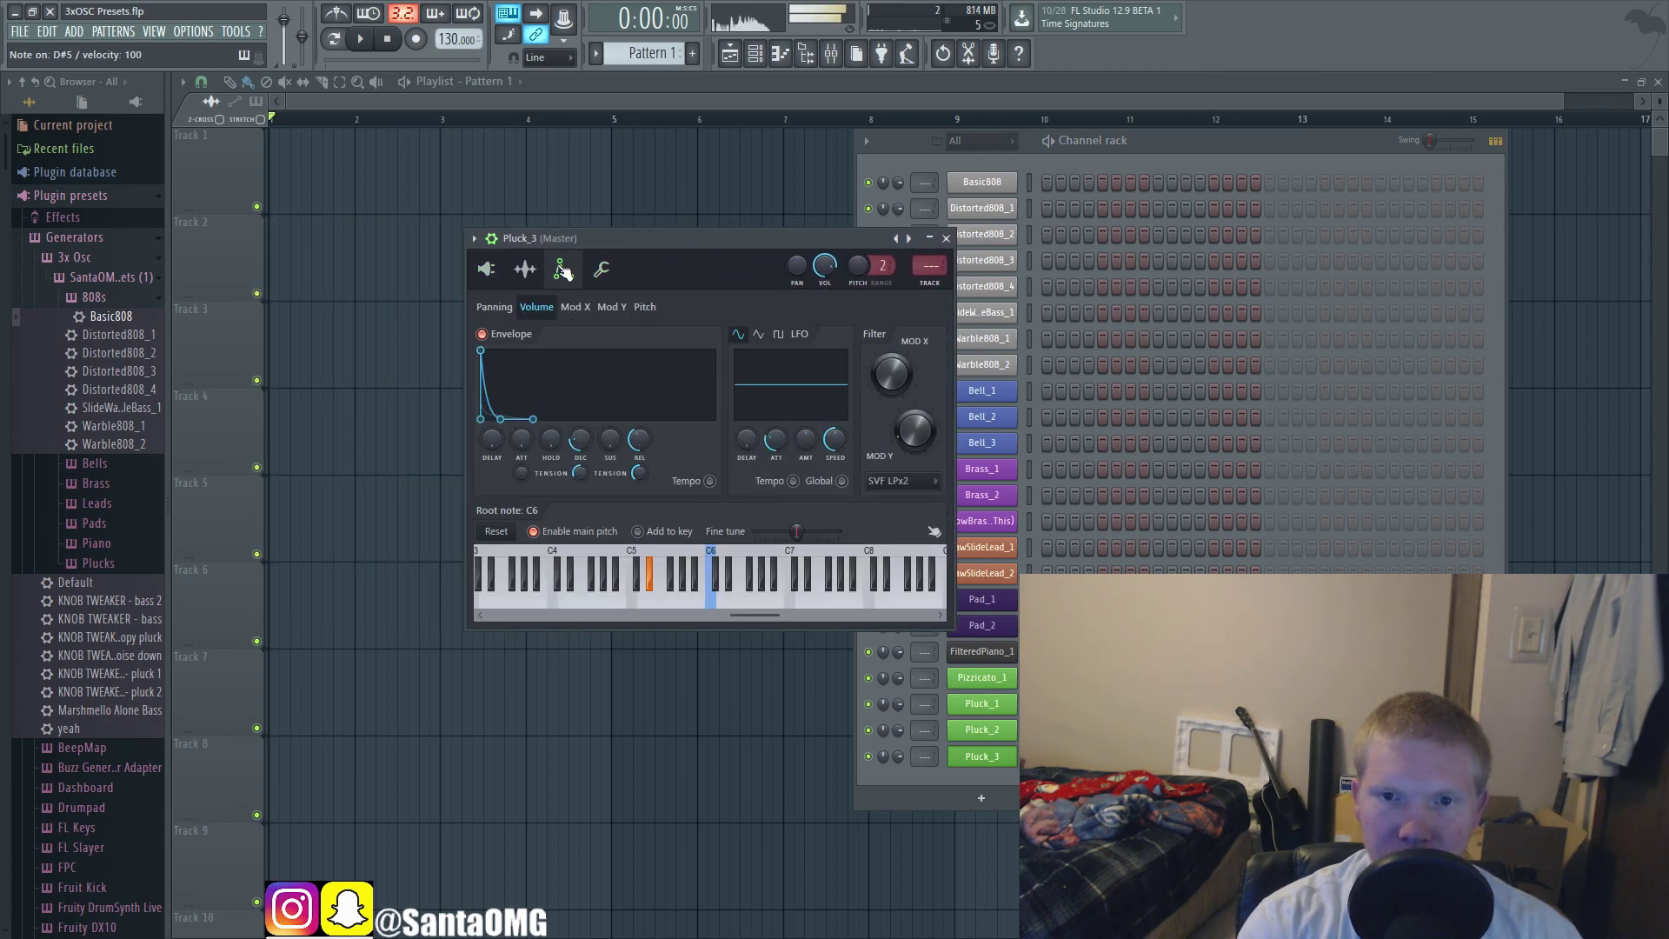
click(945, 237)
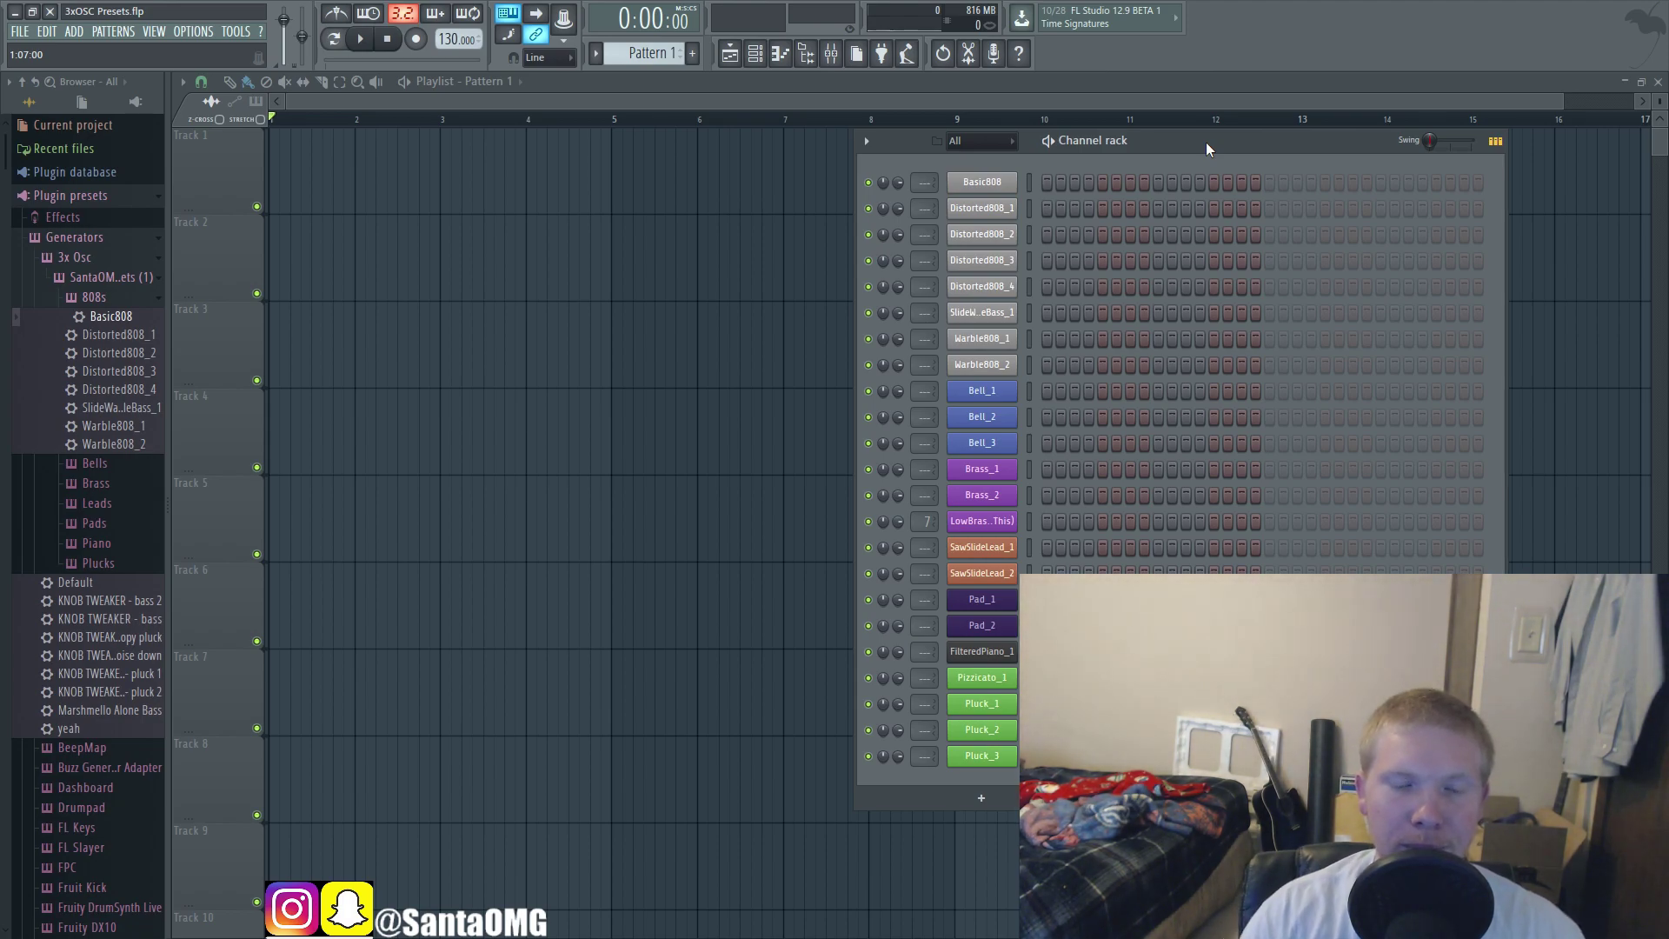
drag(1207, 143, 1175, 154)
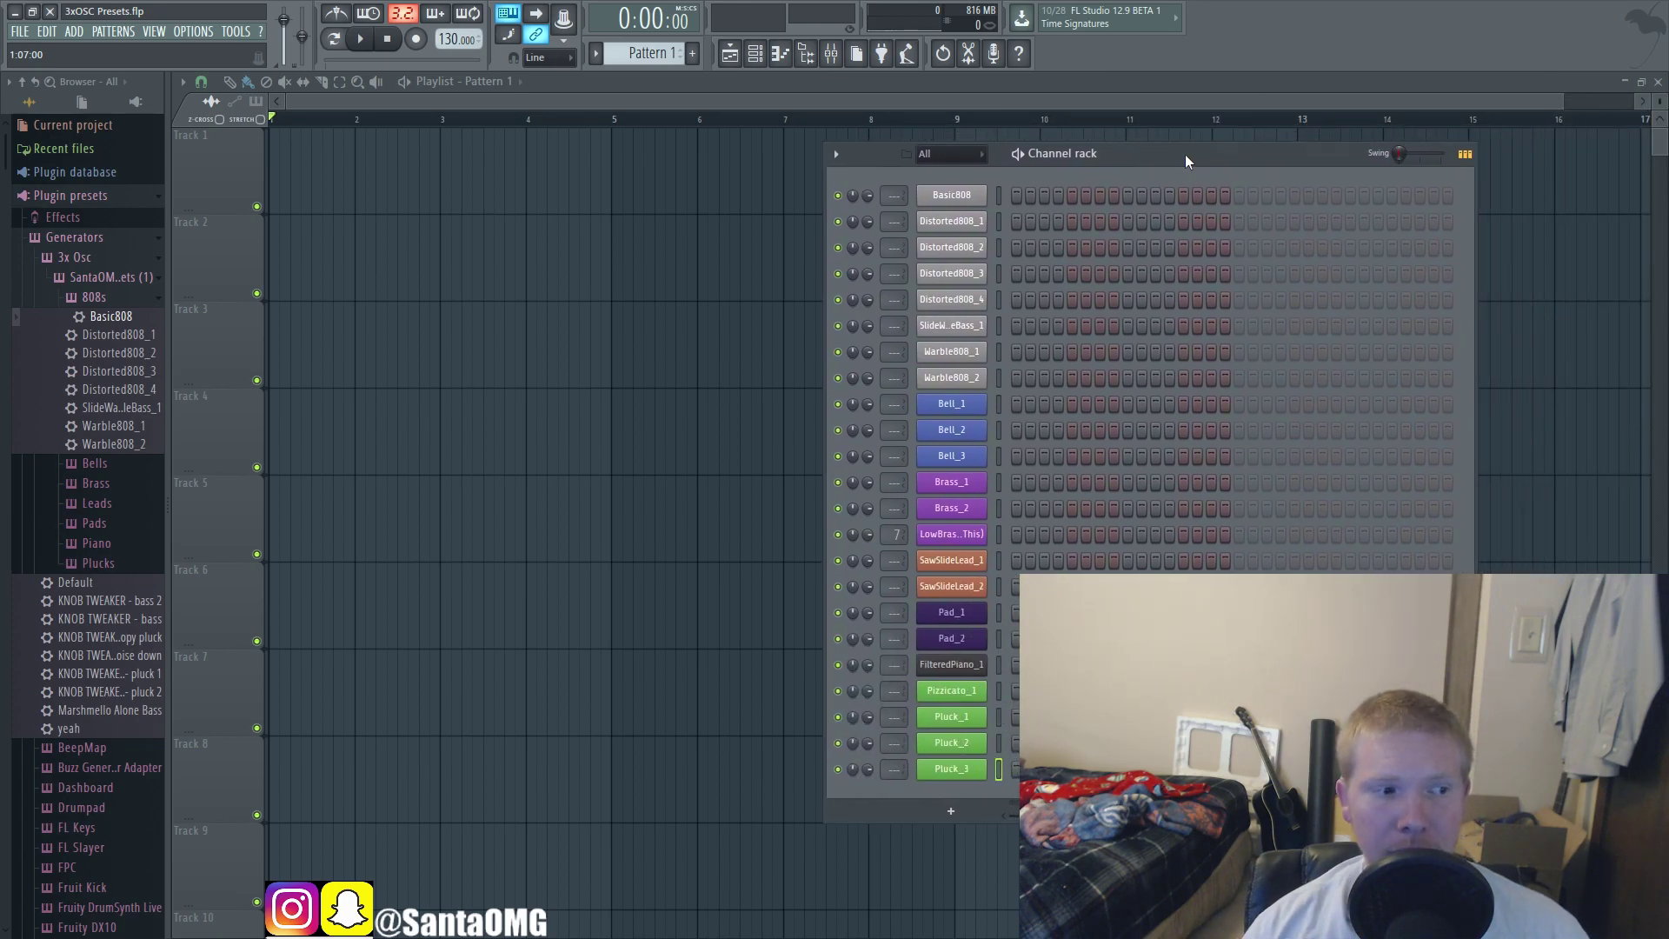